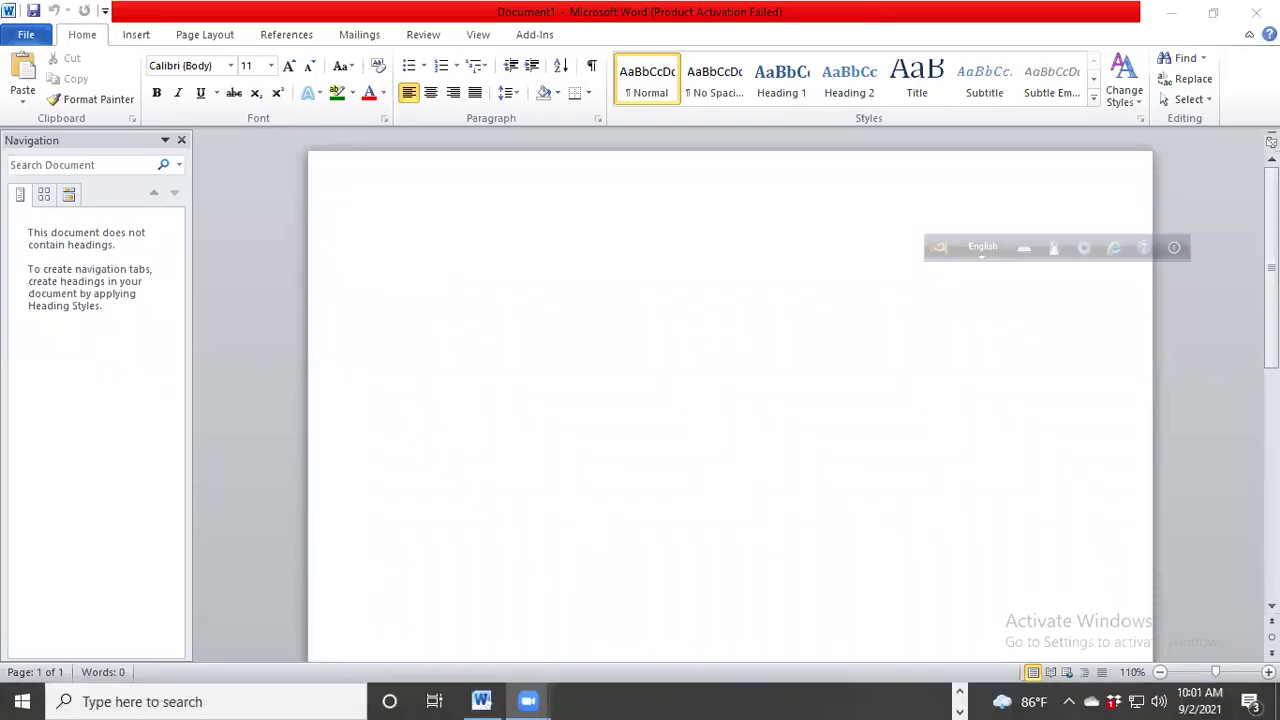
Step: Focus the blank document and move the language switcher off the page
click(385, 208)
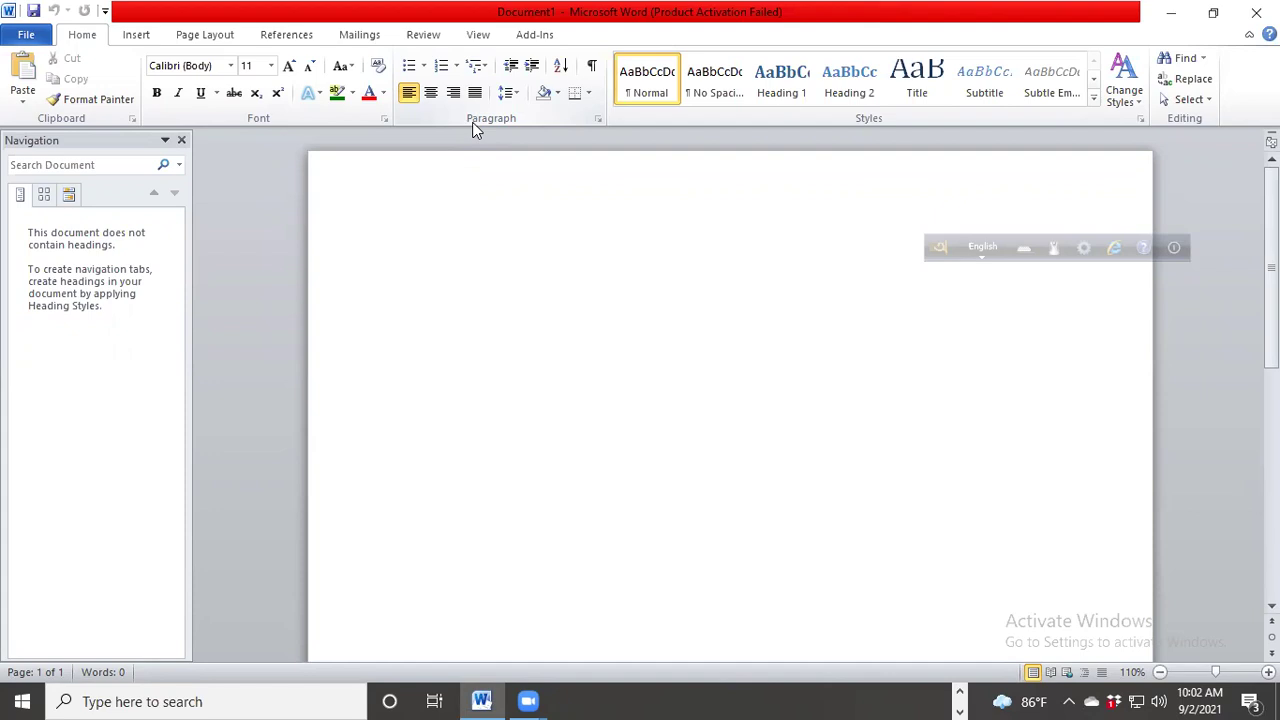
drag(929, 244, 993, 10)
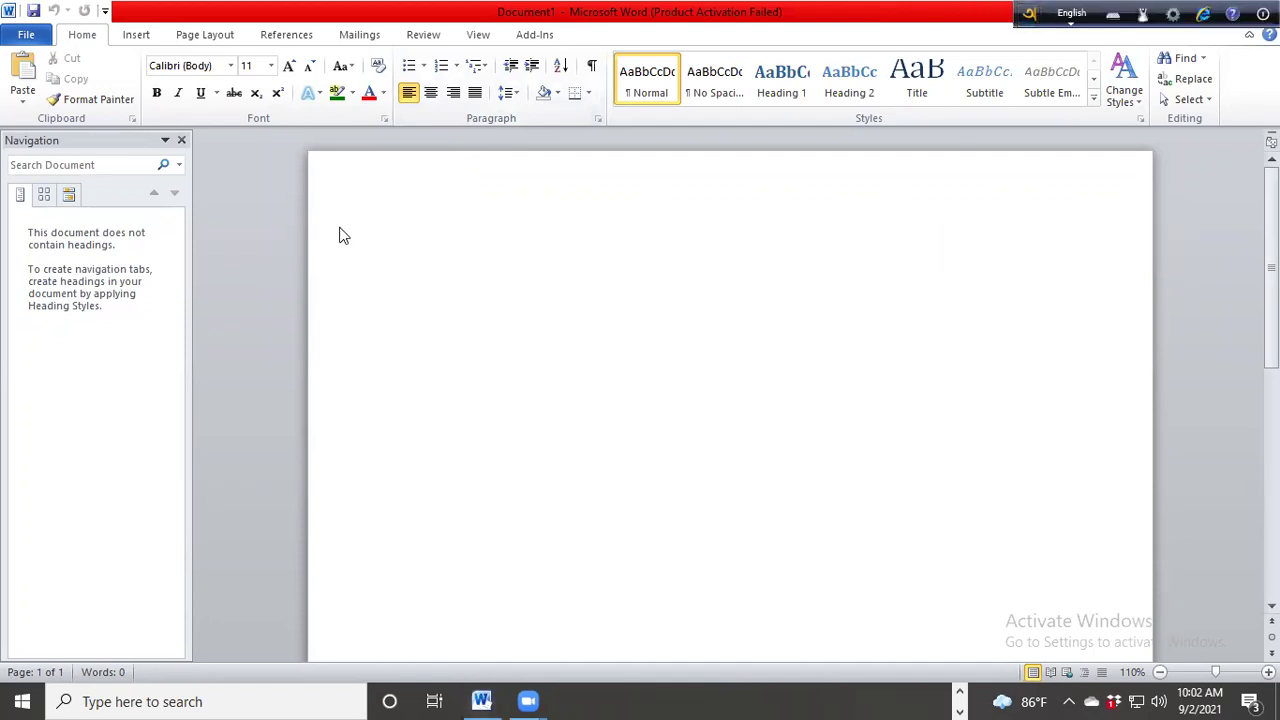
click(383, 242)
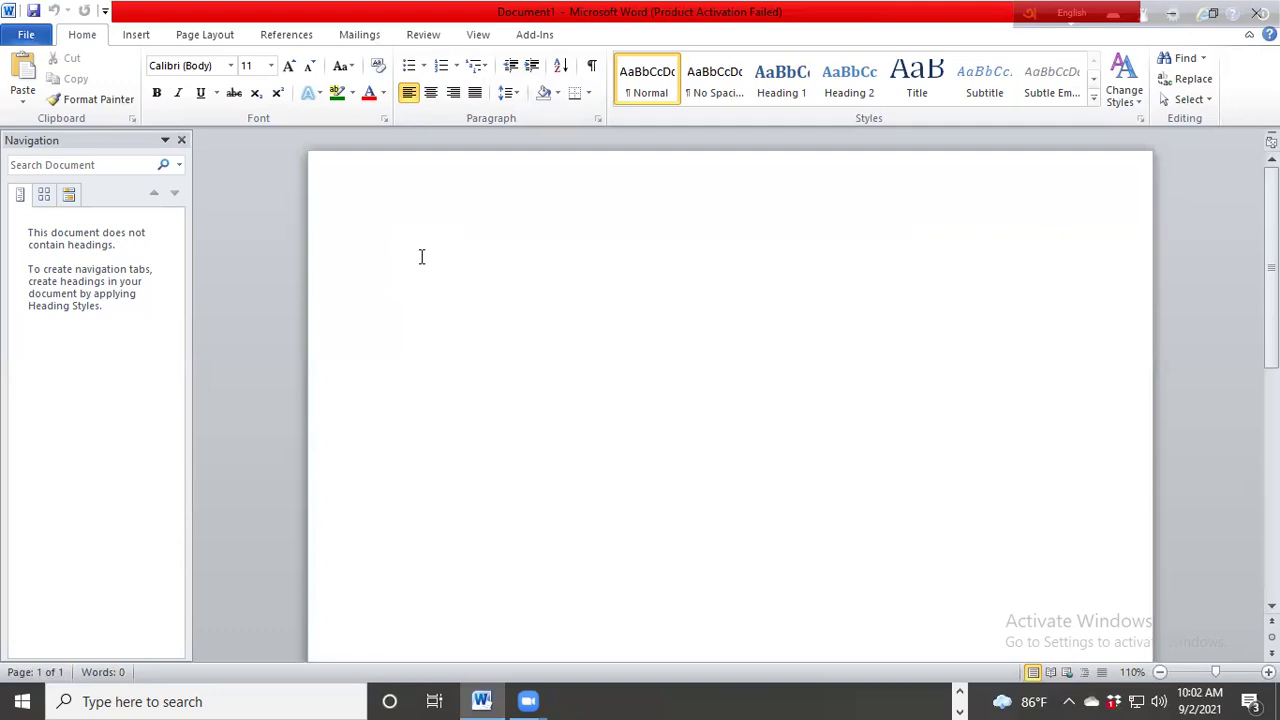
Step: Type 'Resume of' followed by the candidate's name on the first line, then select it
key(ctrl+a)
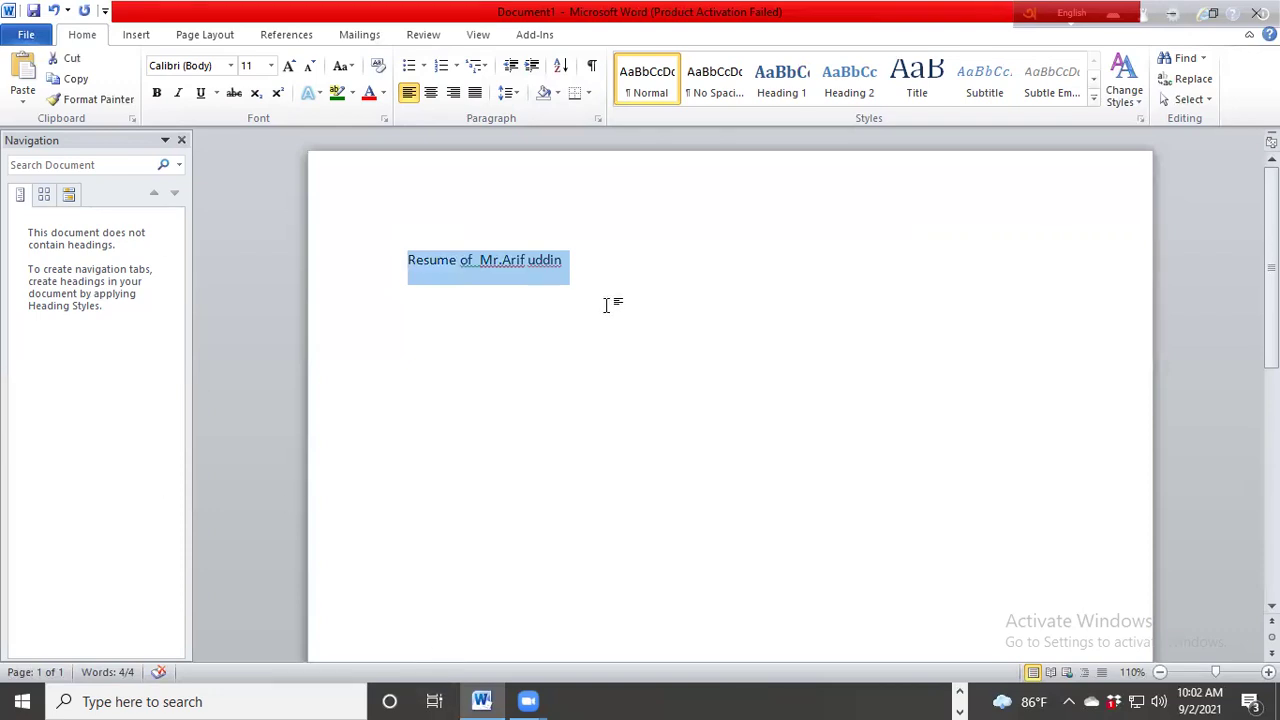
drag(591, 289, 409, 260)
click(580, 268)
triple_click(410, 260)
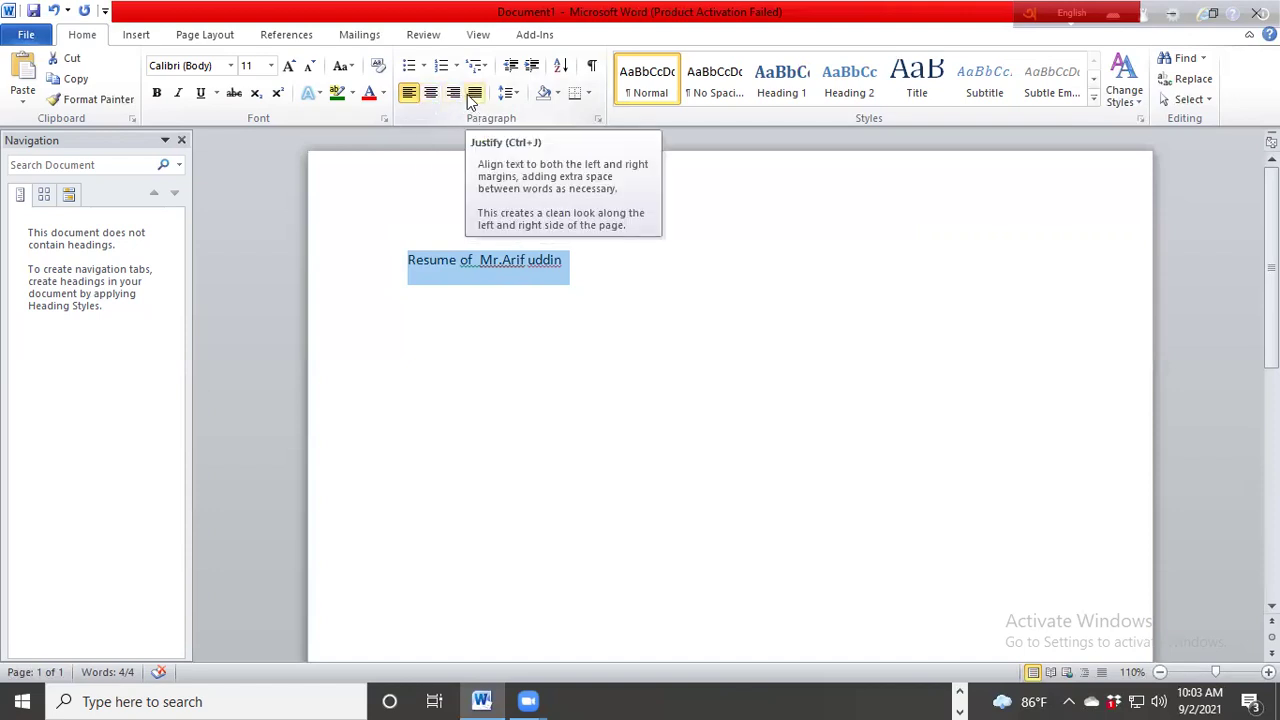
Step: Centre the resume title on the page and make it bold
click(511, 262)
triple_click(407, 262)
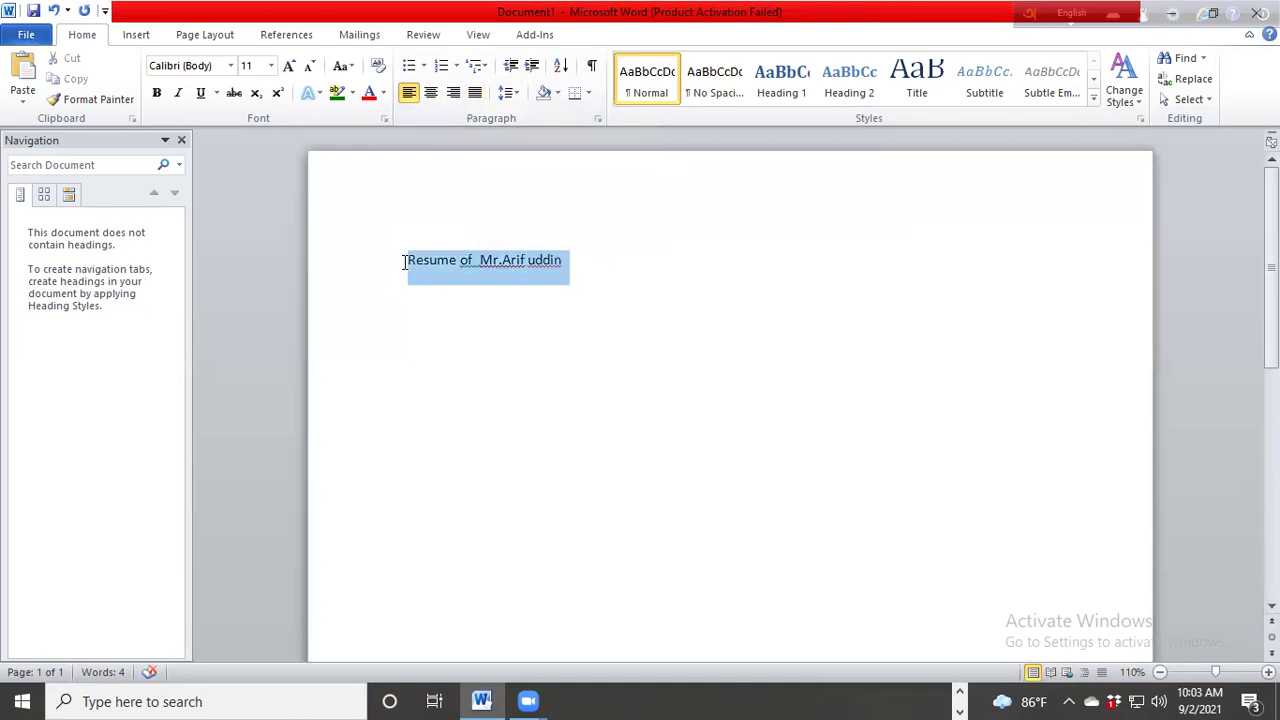
click(432, 92)
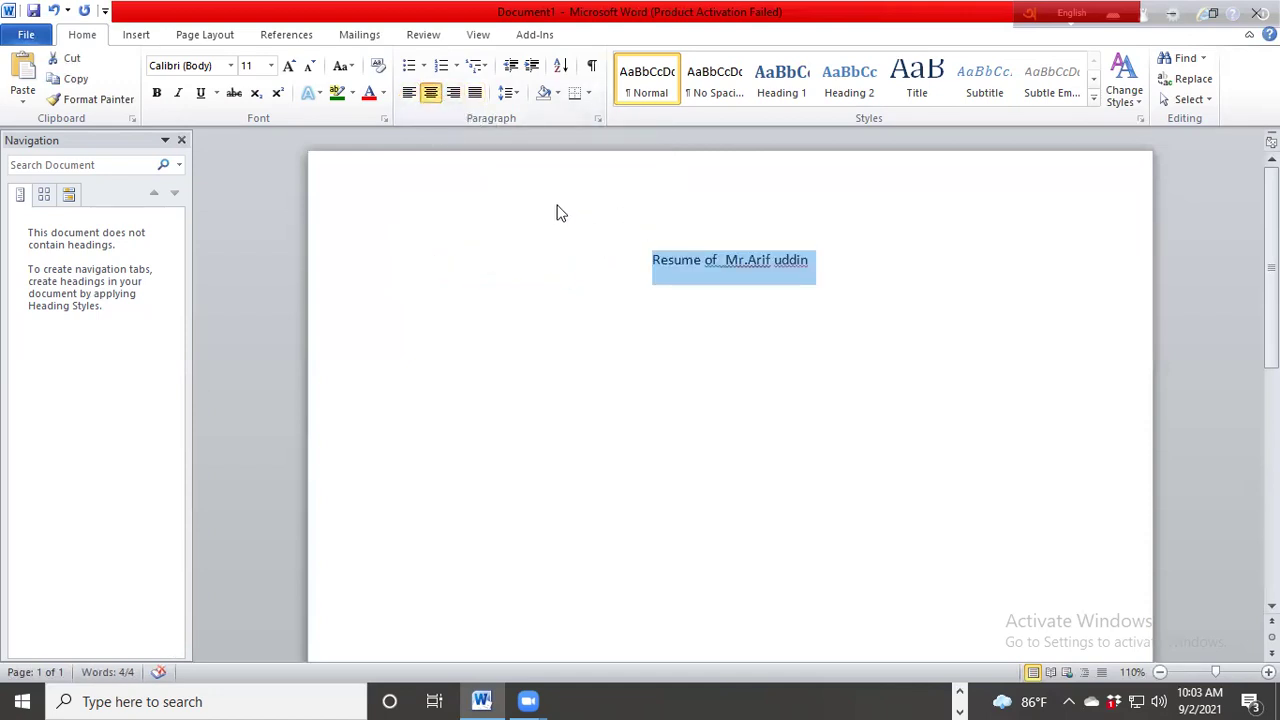
click(823, 289)
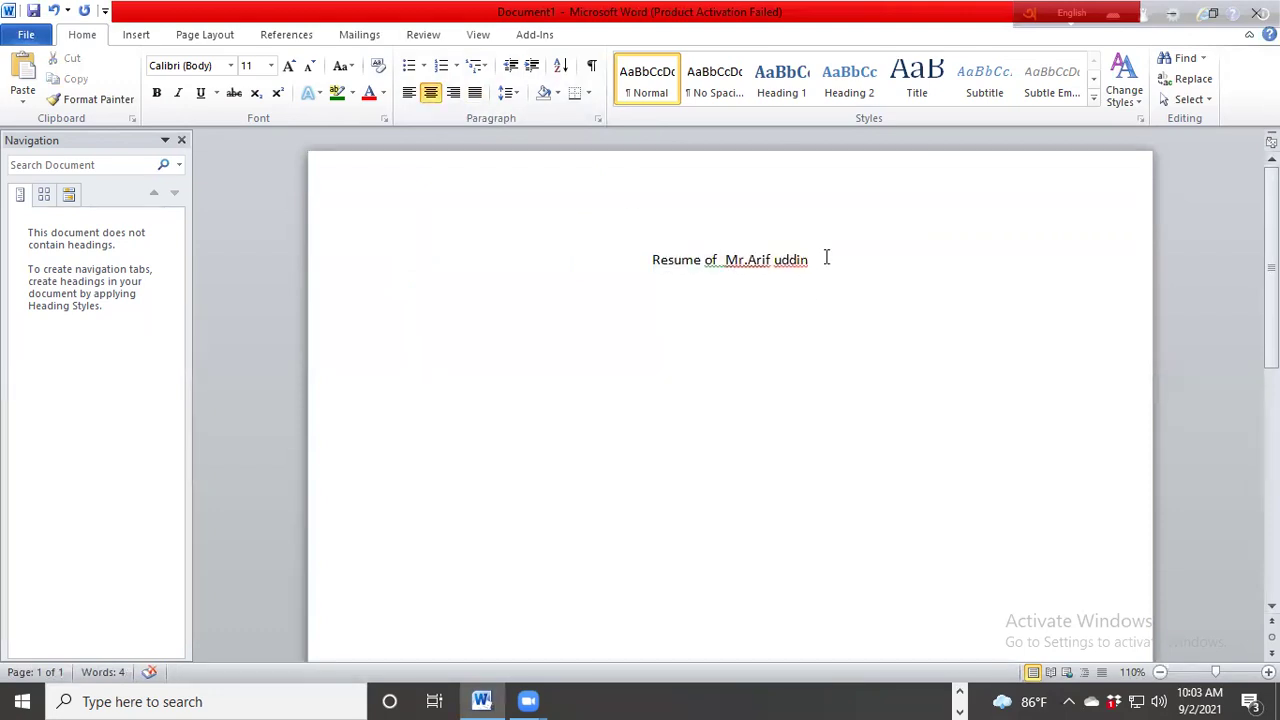
drag(826, 257, 655, 268)
click(156, 93)
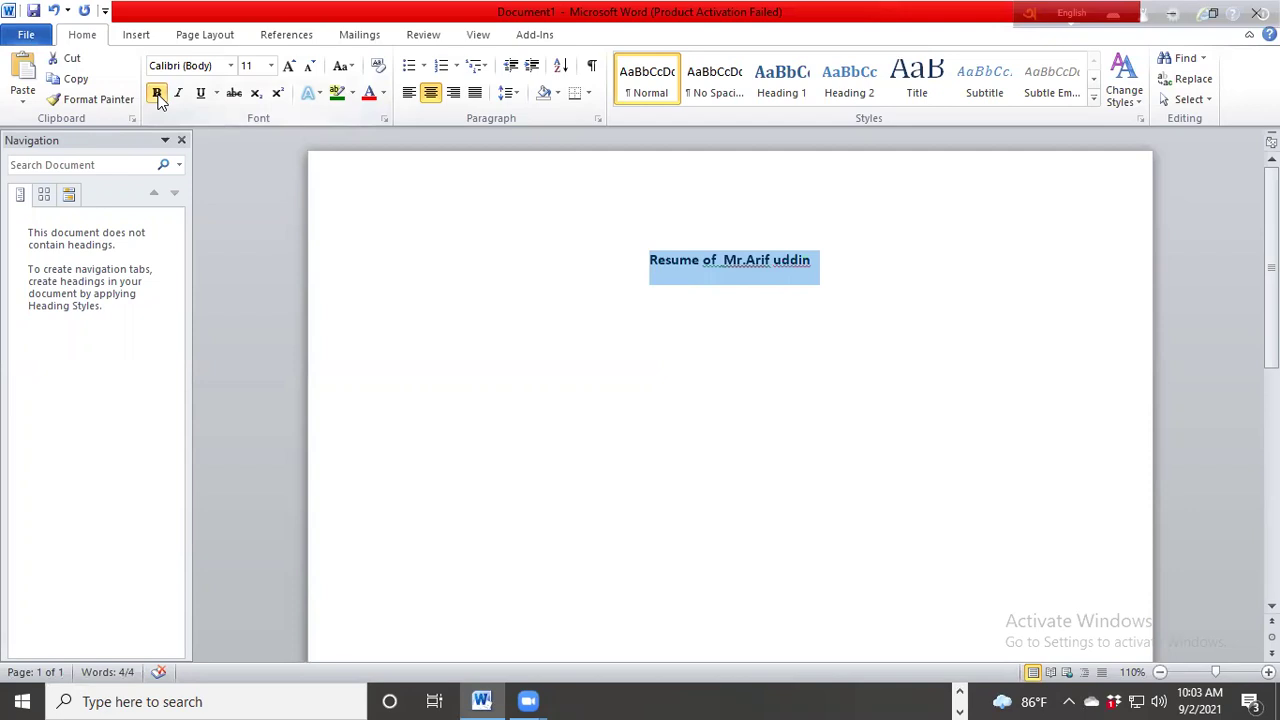
Step: Set the title's font to Times New Roman
click(211, 66)
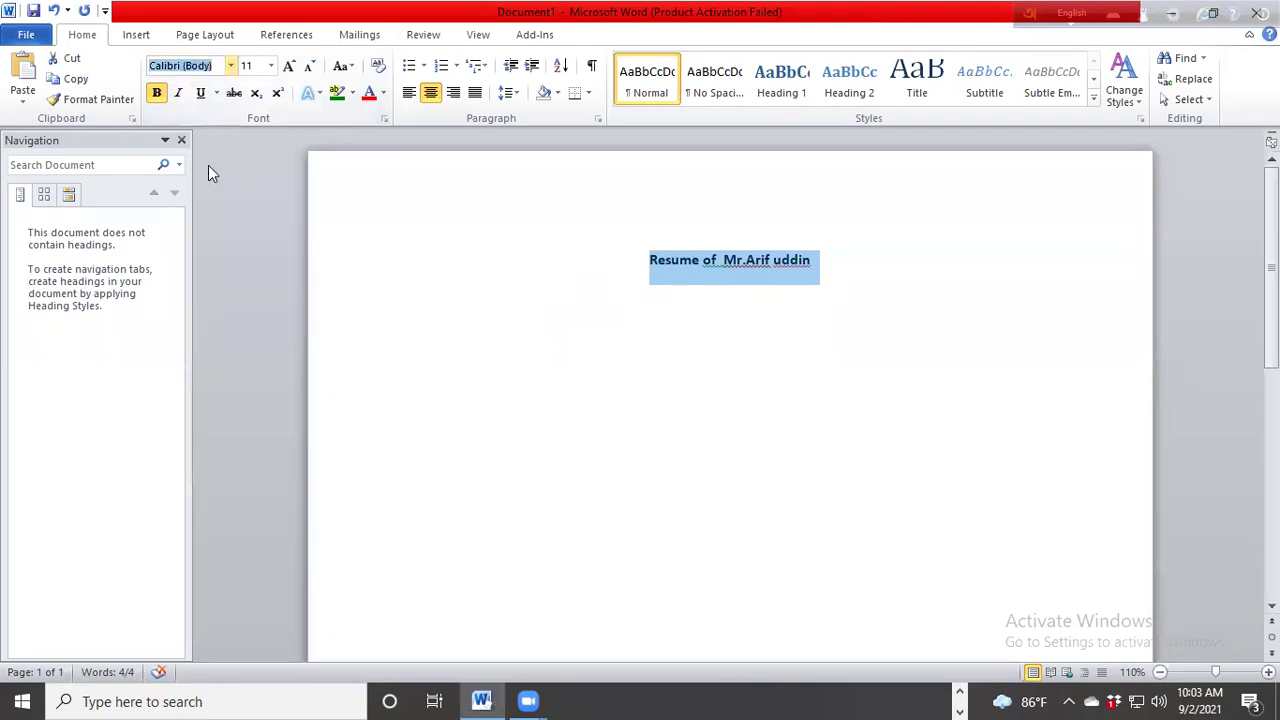
click(812, 260)
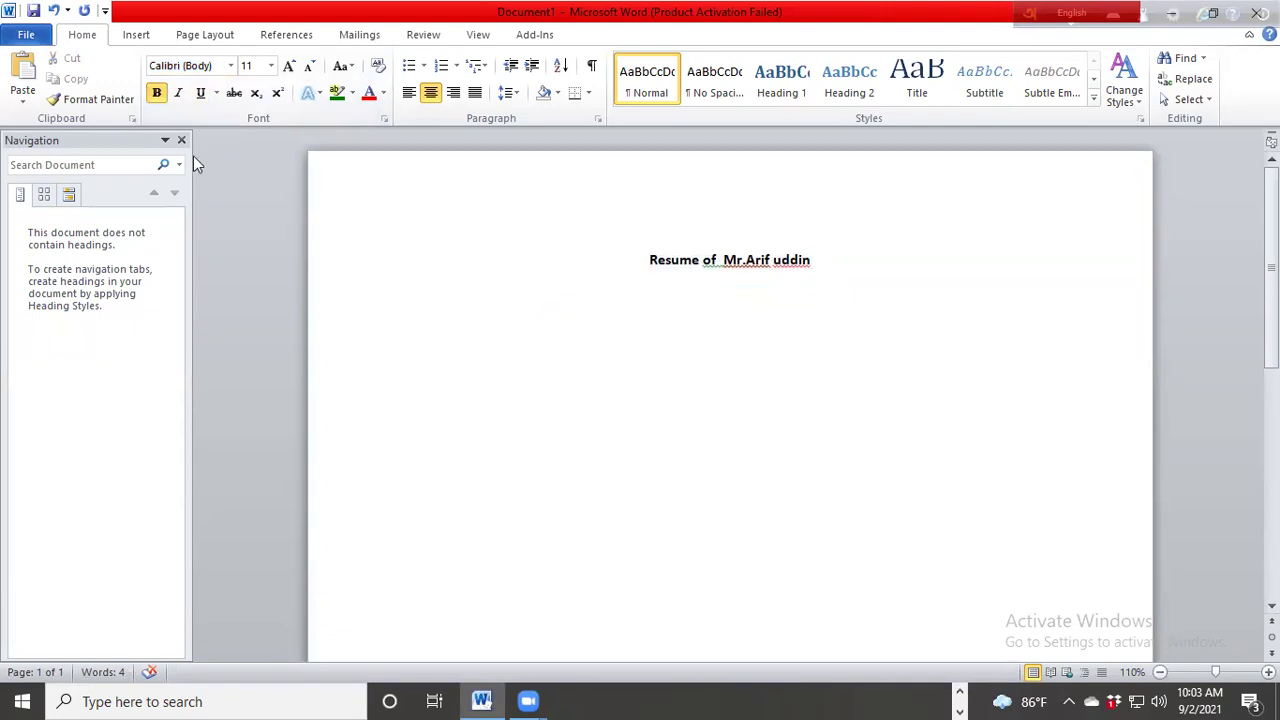
click(197, 92)
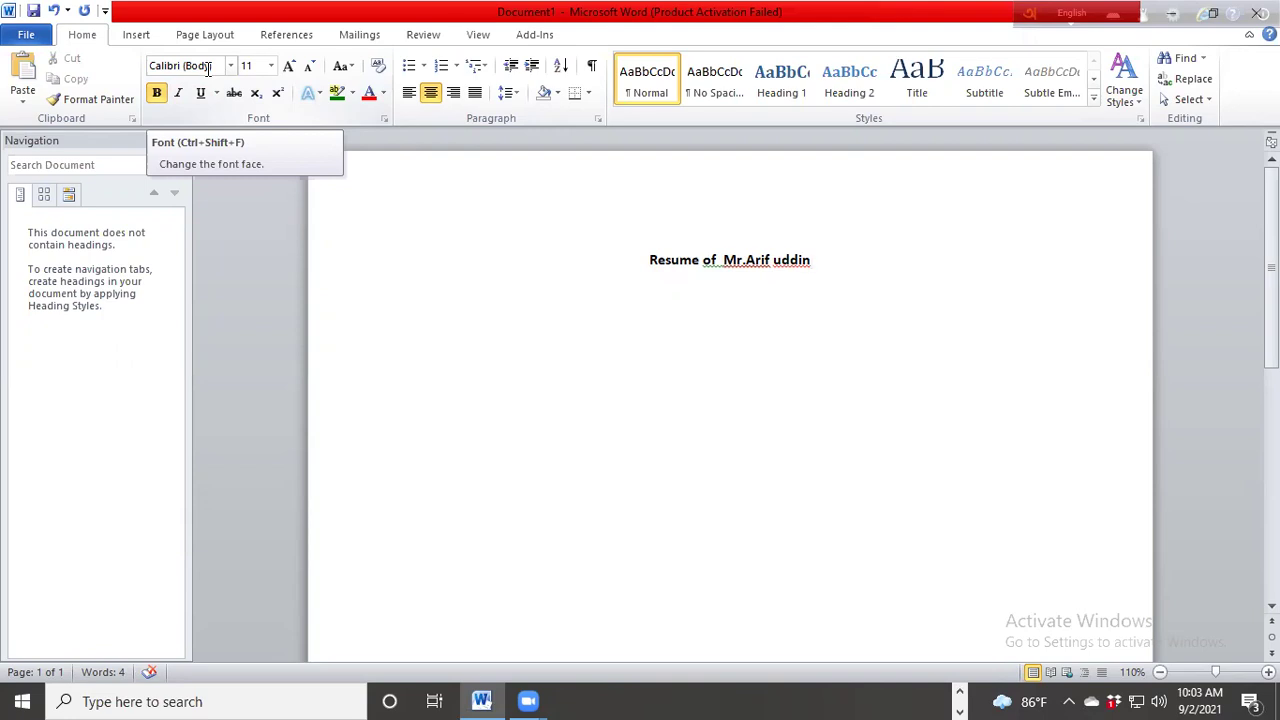
click(208, 67)
text(Times New Rom)
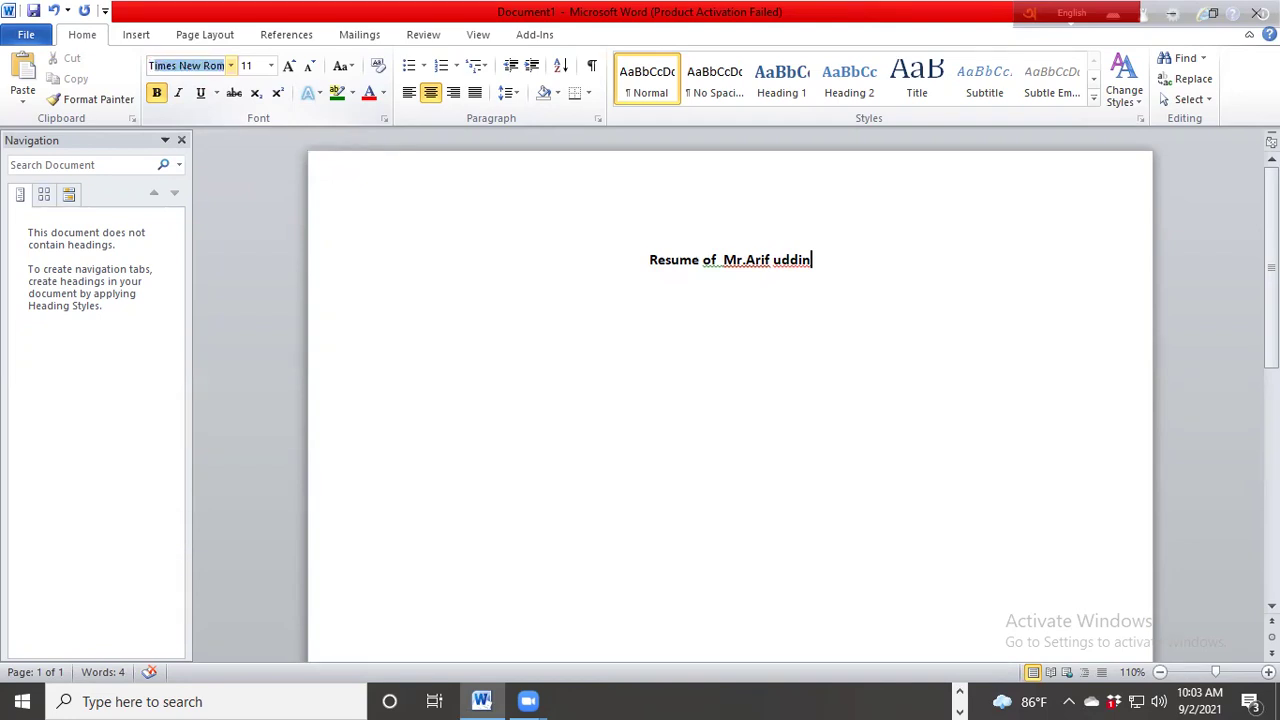
key(Return)
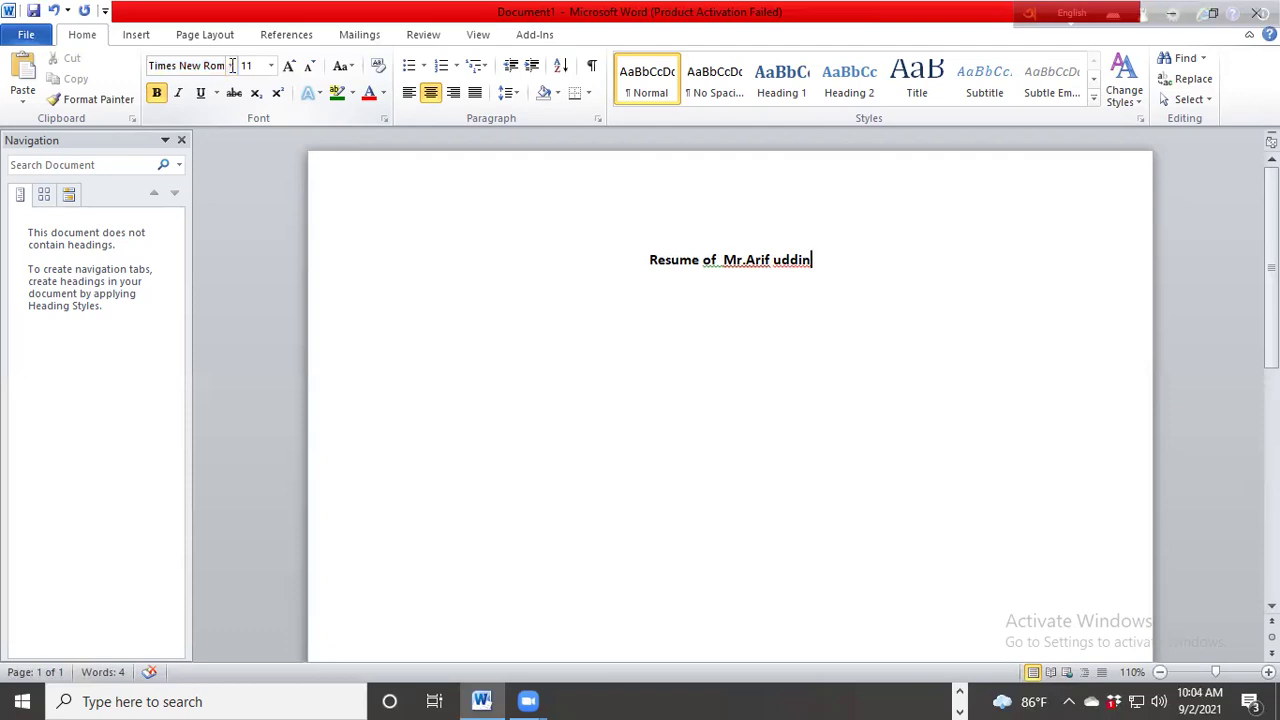
triple_click(823, 258)
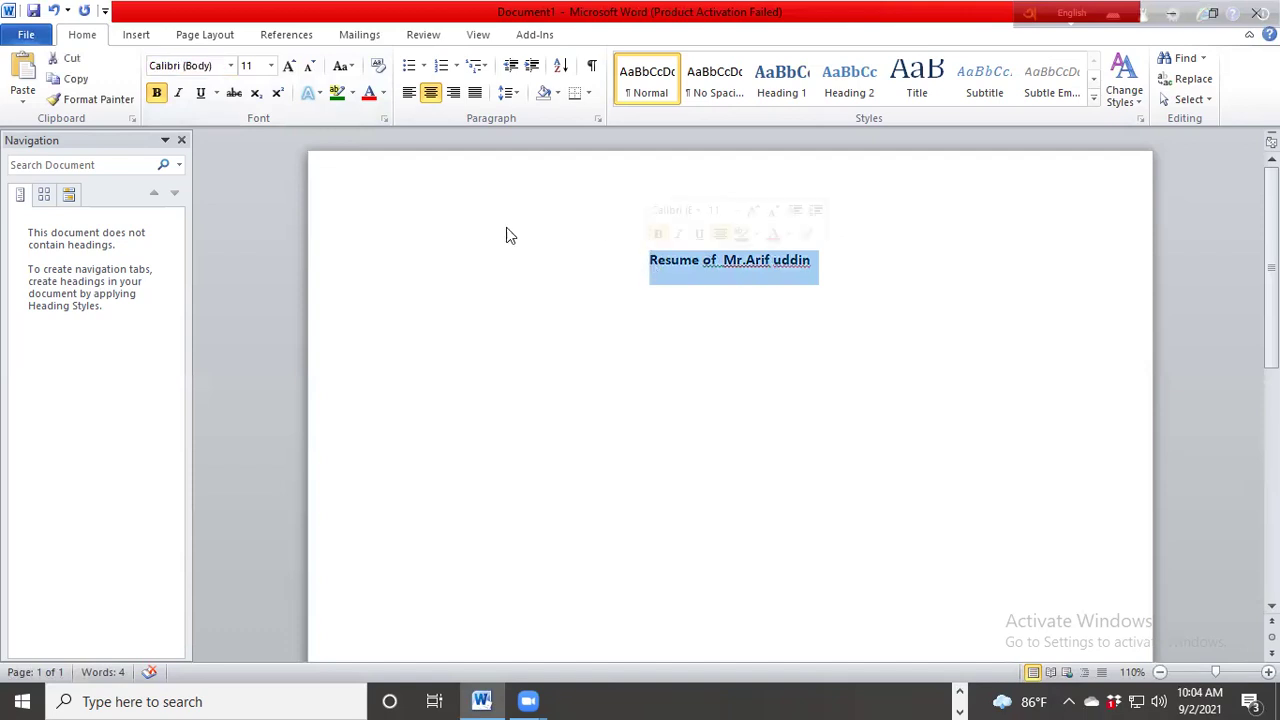
click(225, 65)
text(Times New Rom)
key(Return)
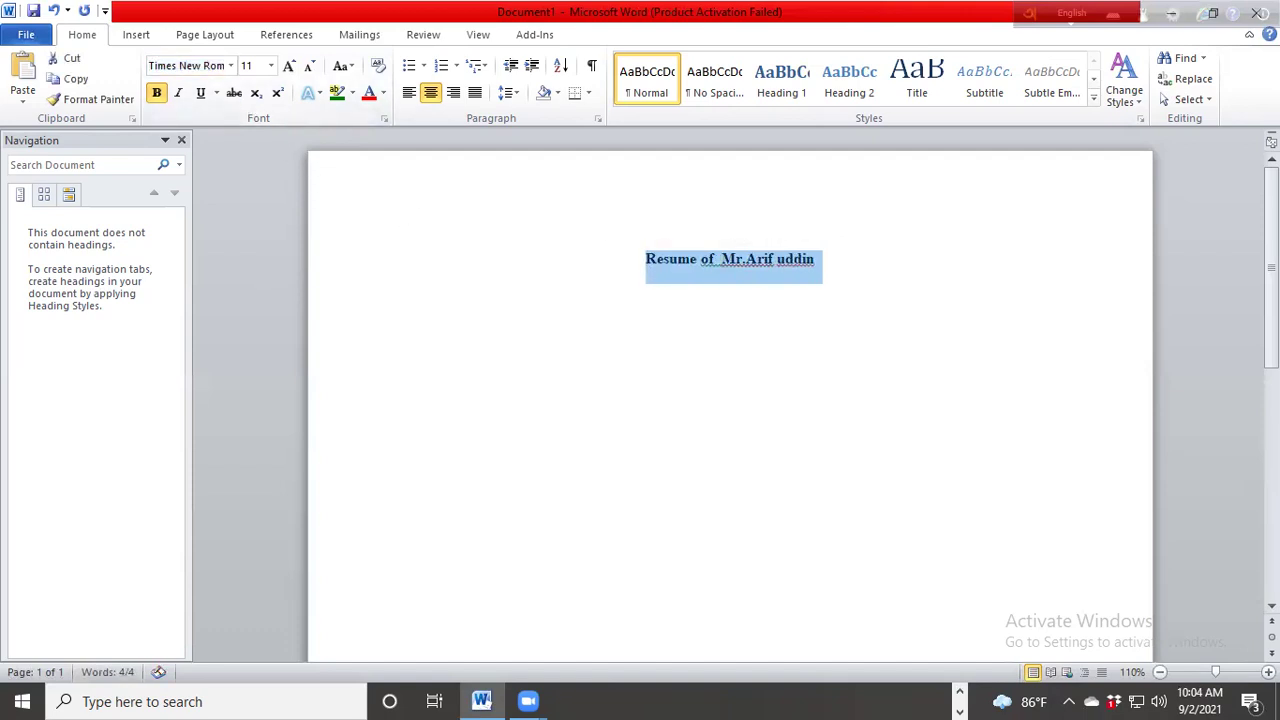
drag(829, 268, 654, 255)
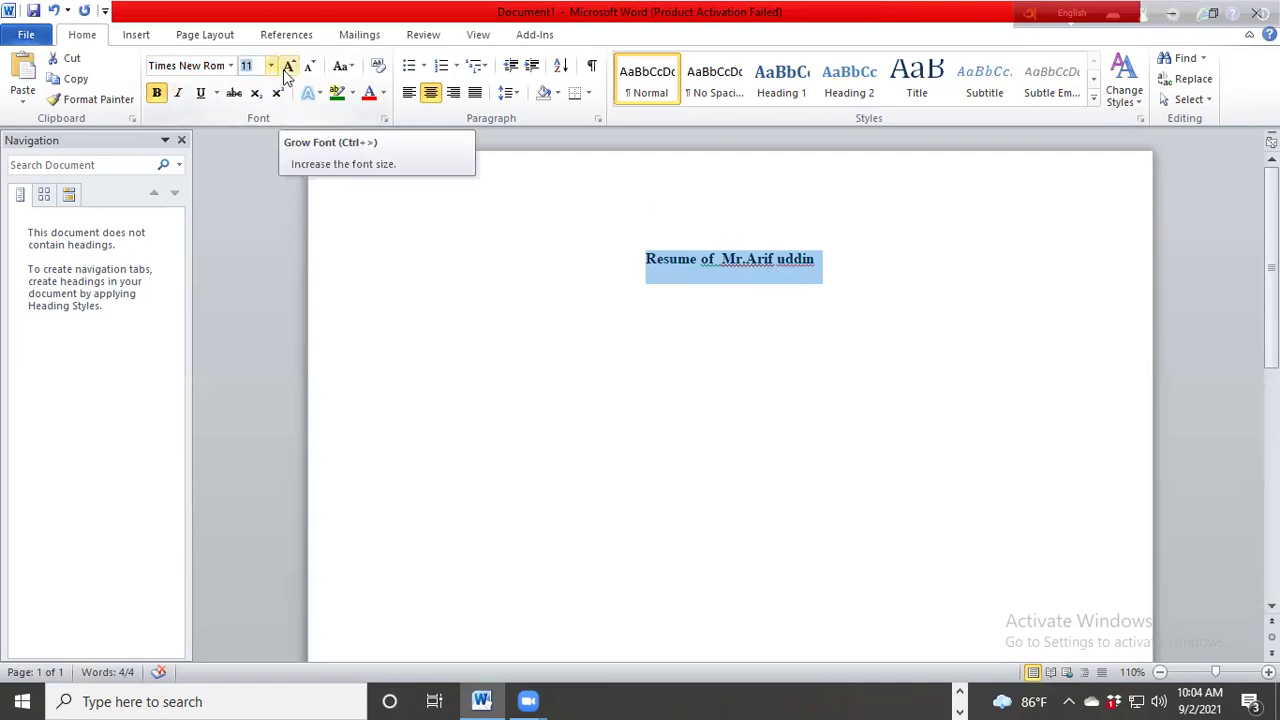
Step: Enlarge the resume title to 15 pt
text(15)
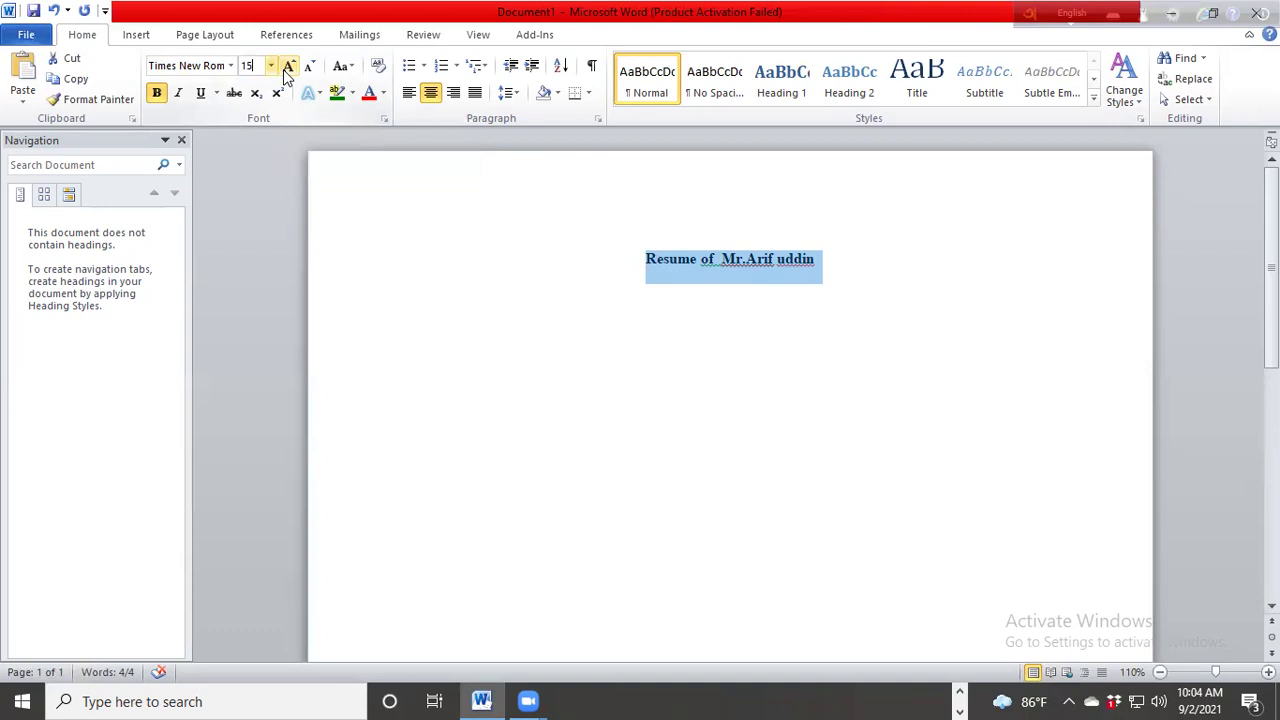
key(Return)
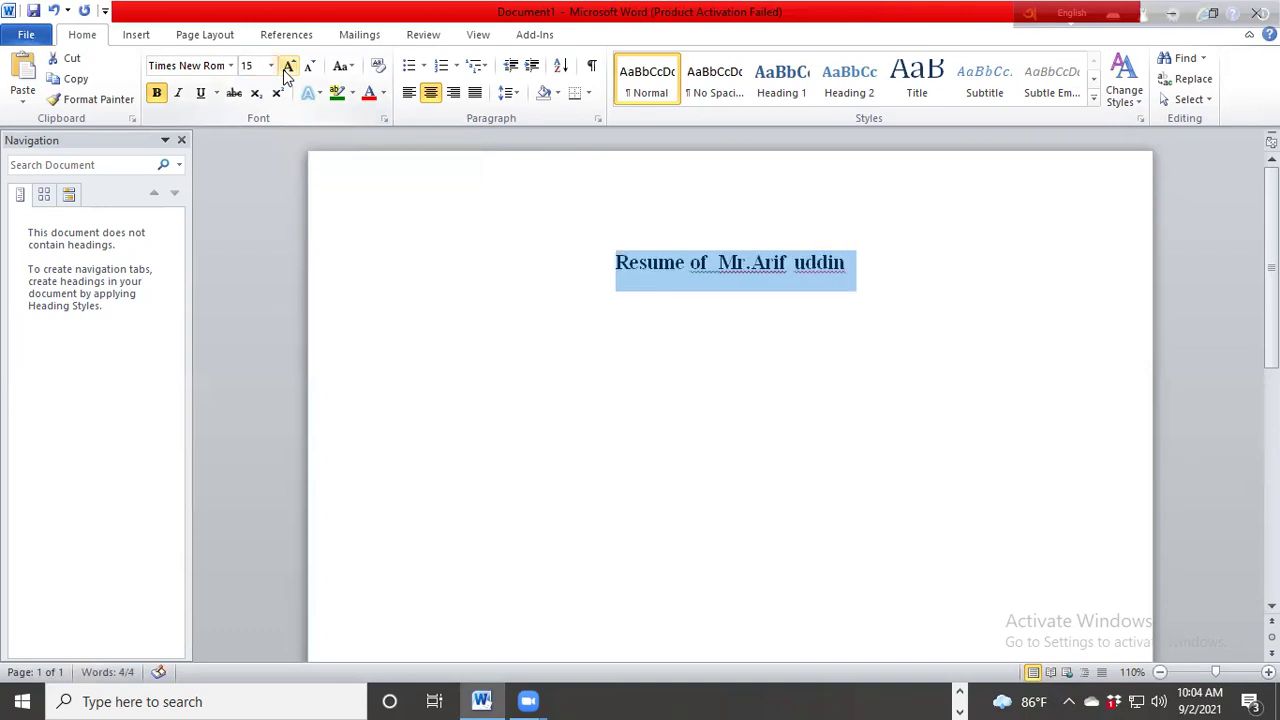
drag(866, 262, 643, 266)
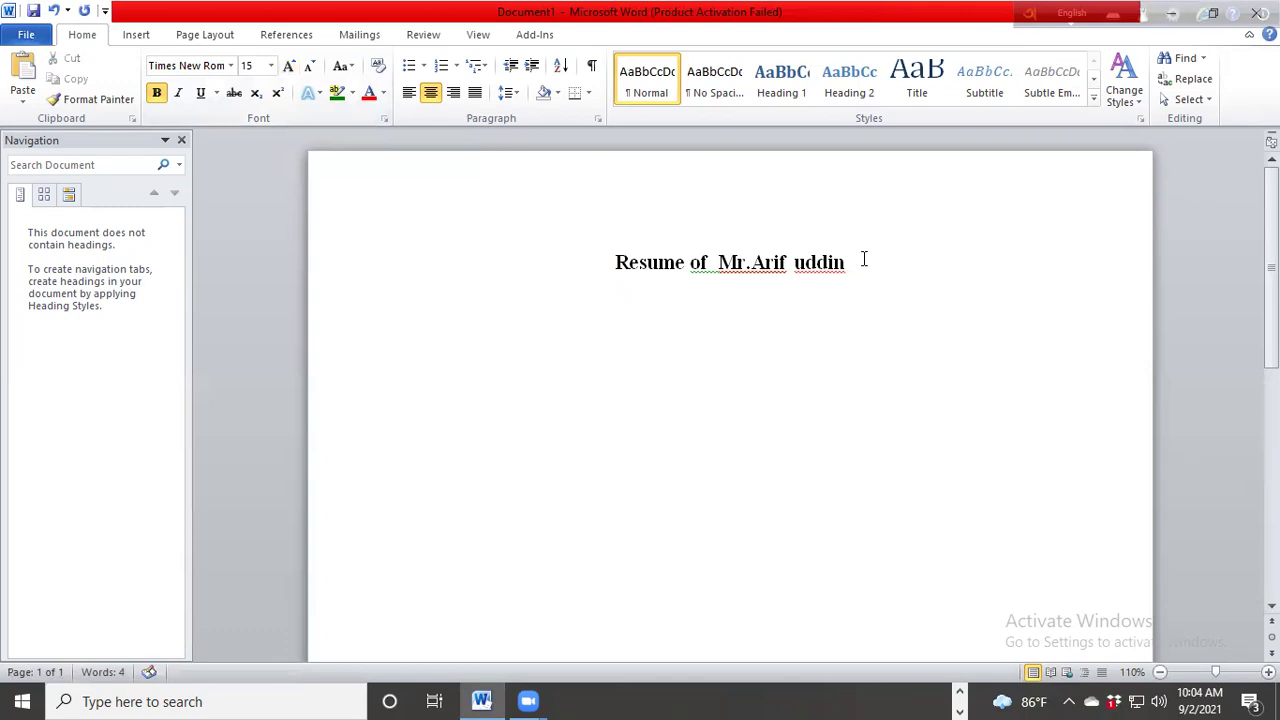
click(770, 305)
Step: Colour the title orange
drag(848, 260, 615, 265)
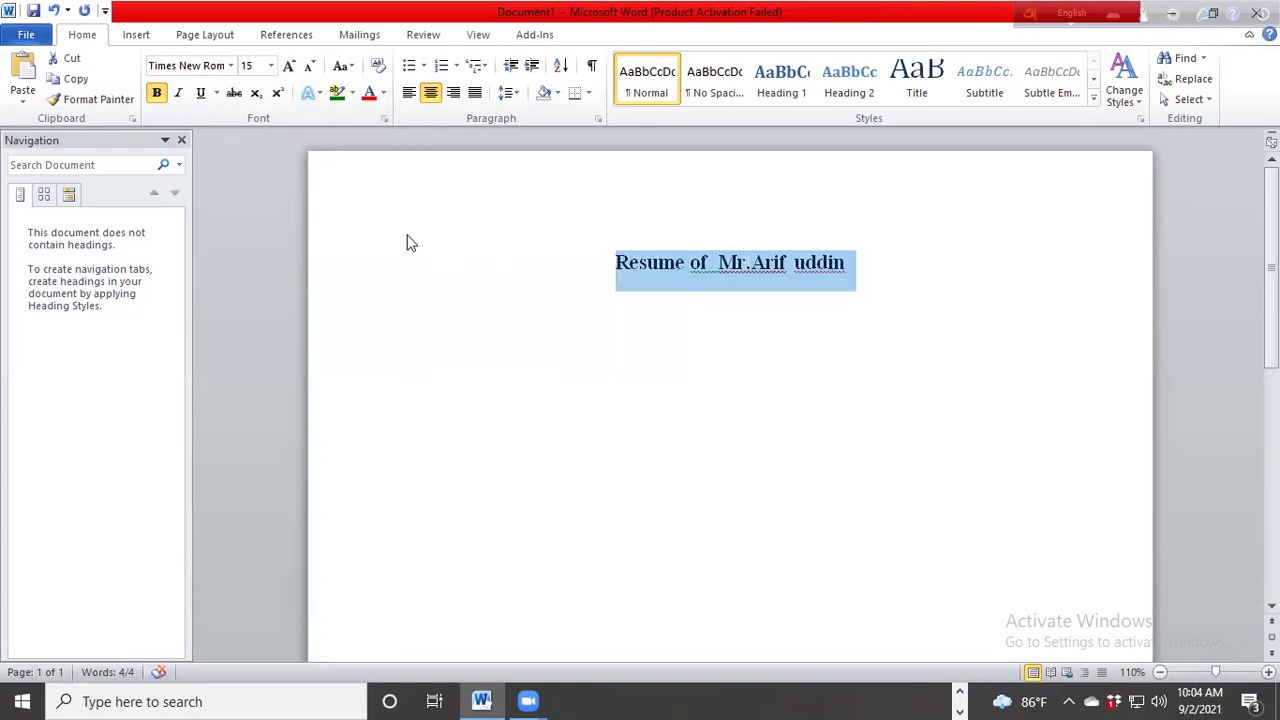
click(384, 92)
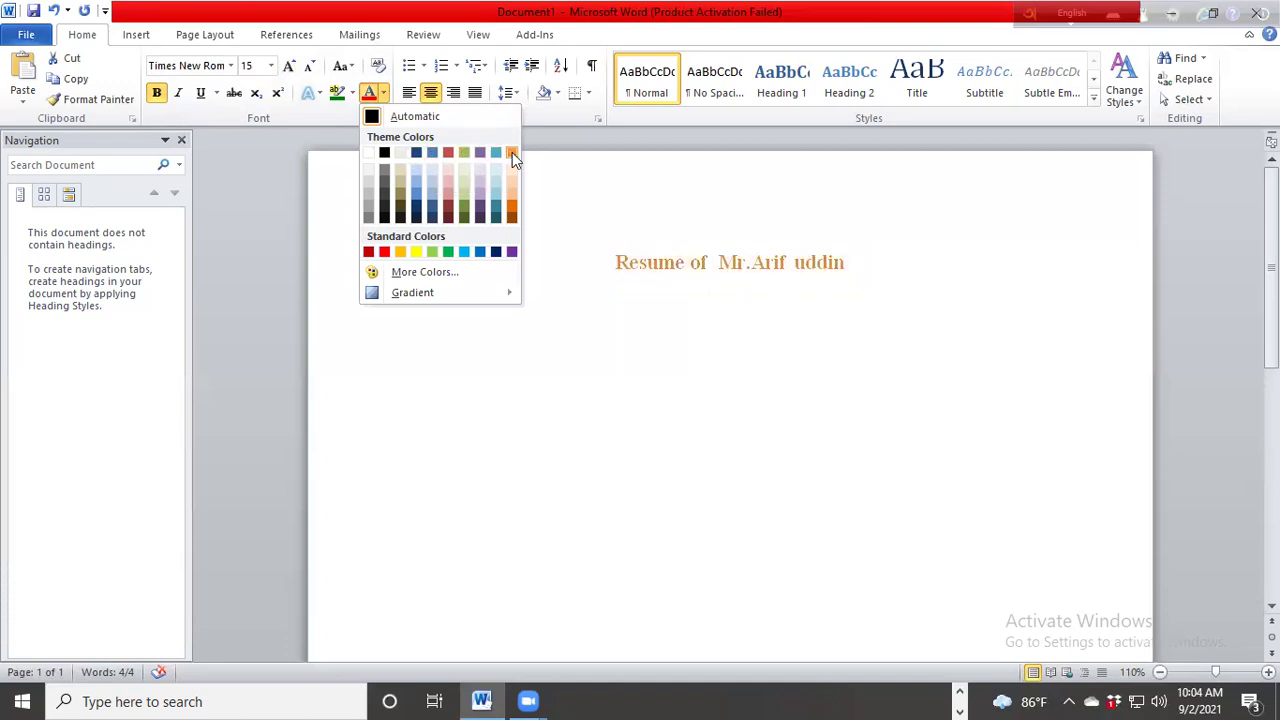
click(510, 208)
click(913, 268)
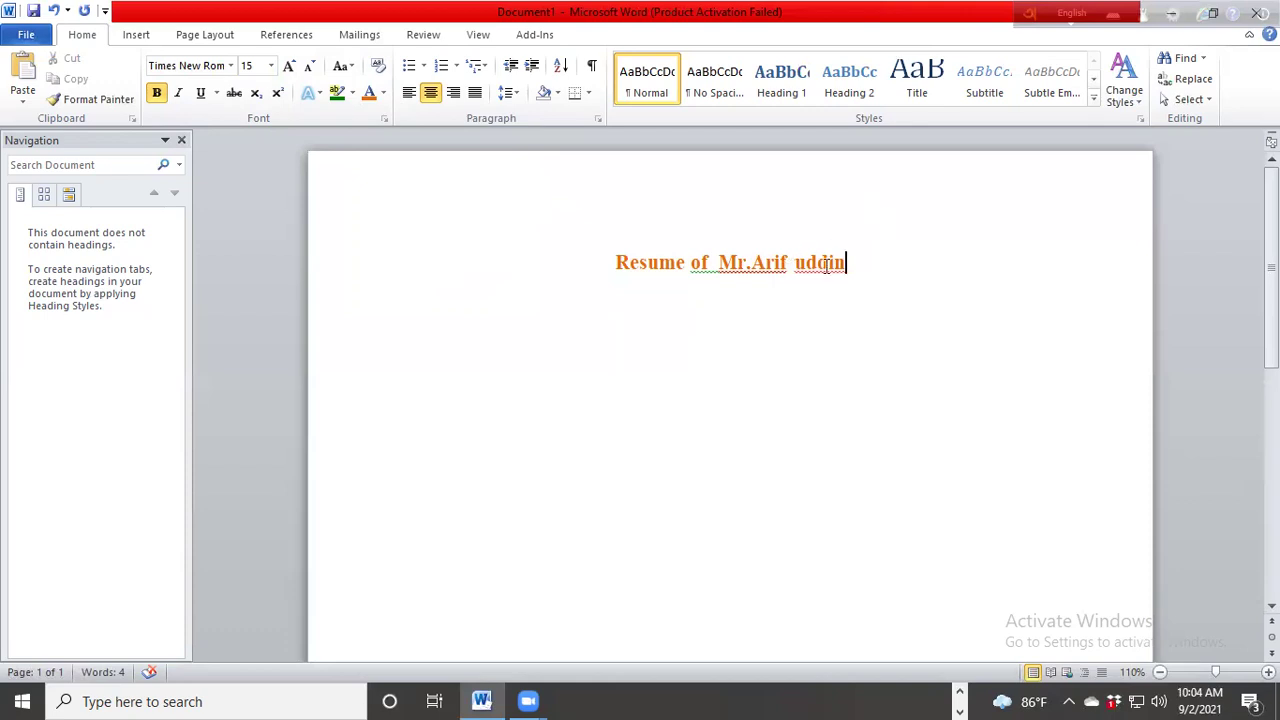
Step: Underline the title and start an empty line below it
drag(852, 262, 614, 265)
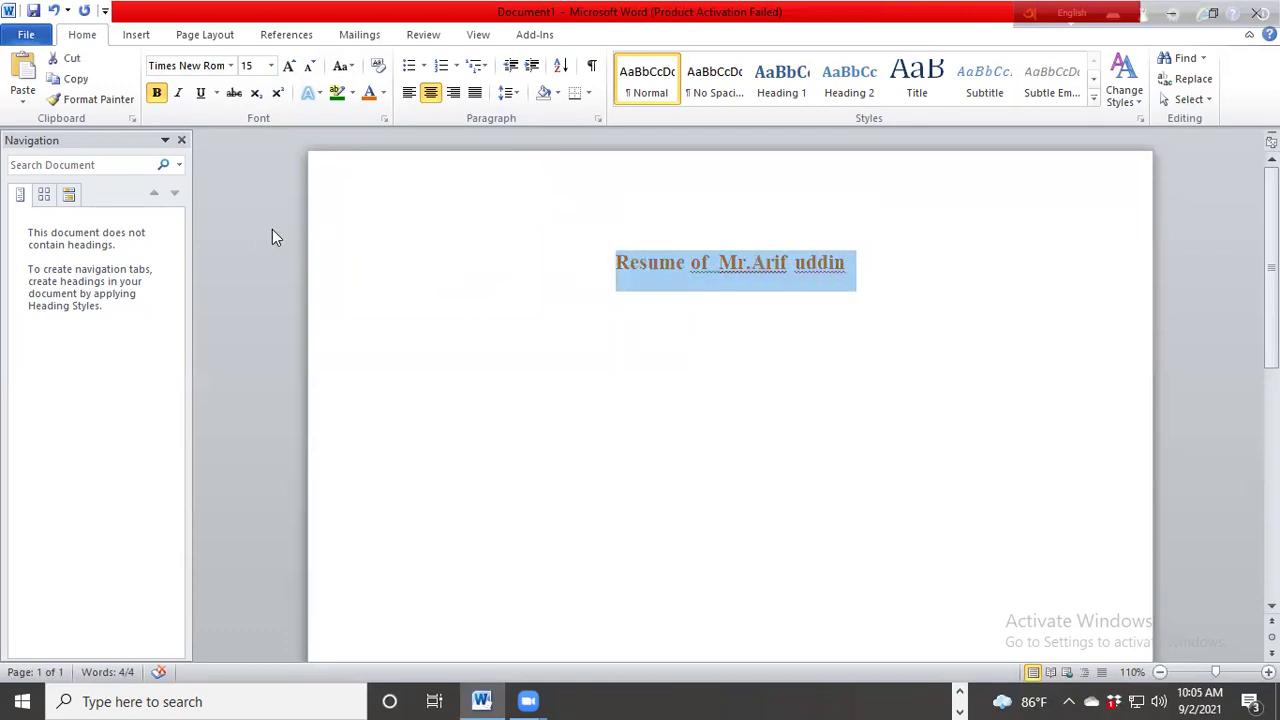
click(204, 93)
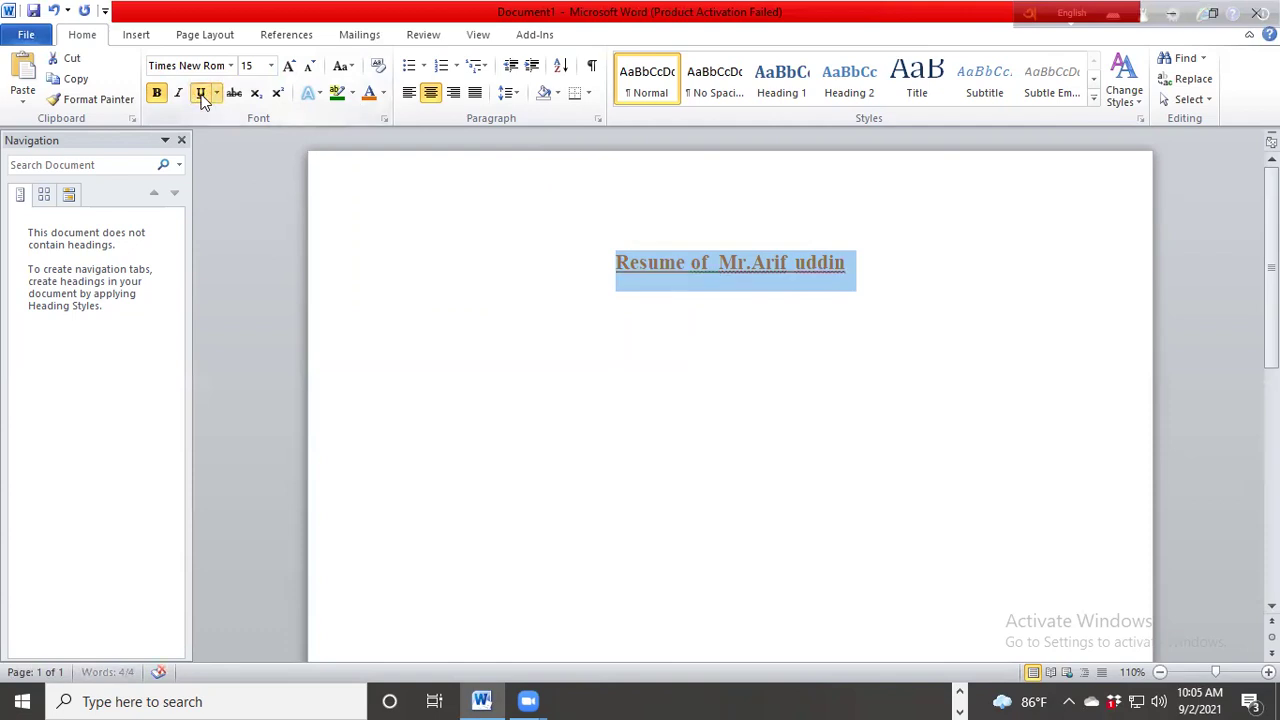
click(737, 474)
key(Return)
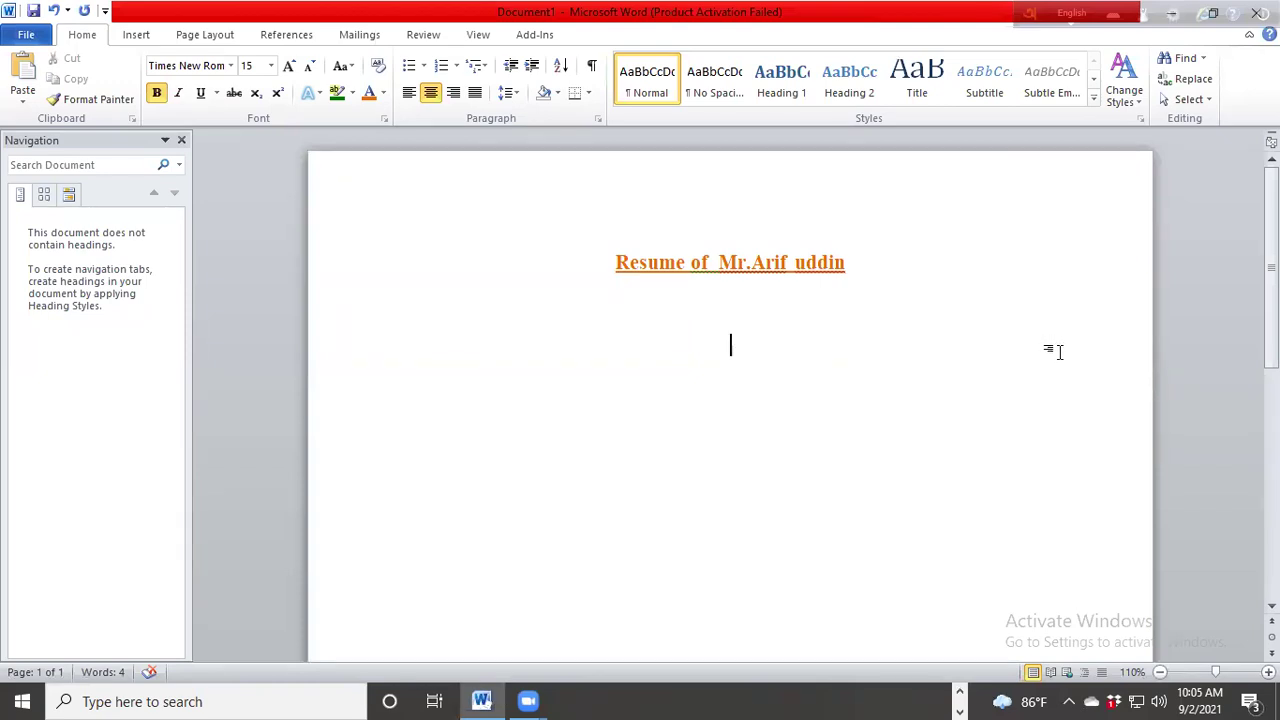
Step: With the cursor below the title, choose the Text Box shape from Insert > Shapes
click(408, 312)
click(146, 44)
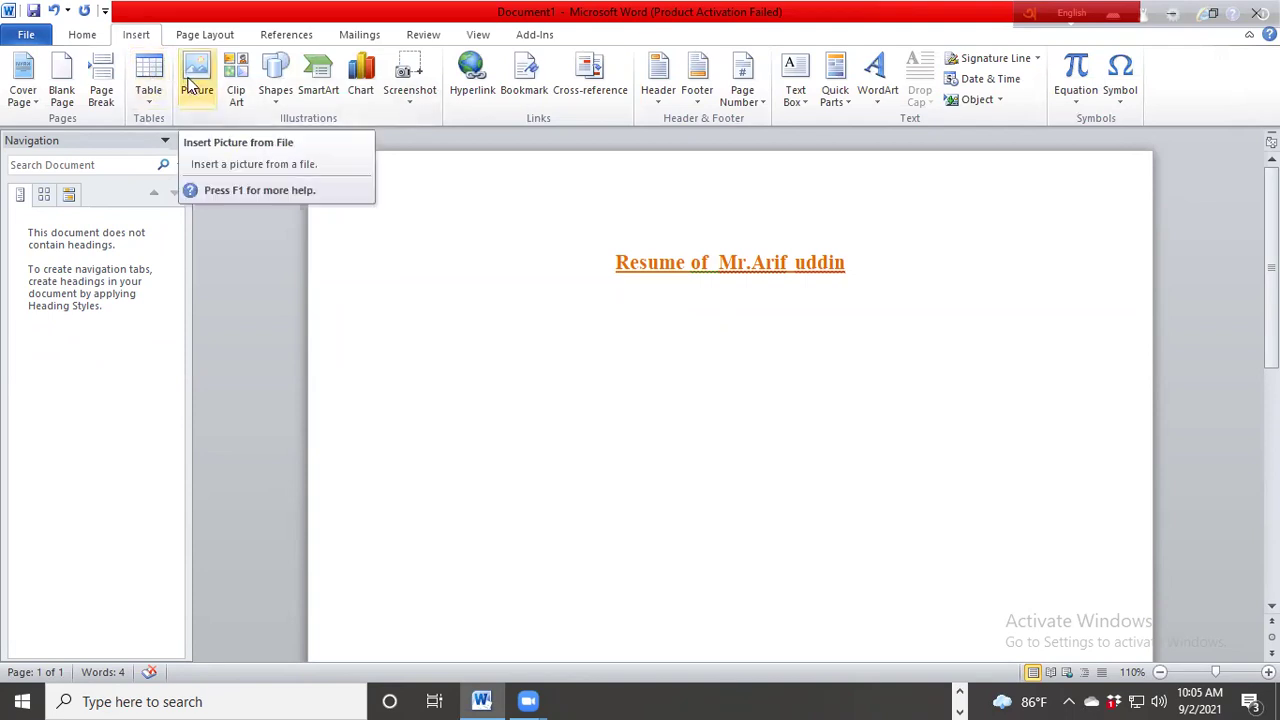
click(284, 100)
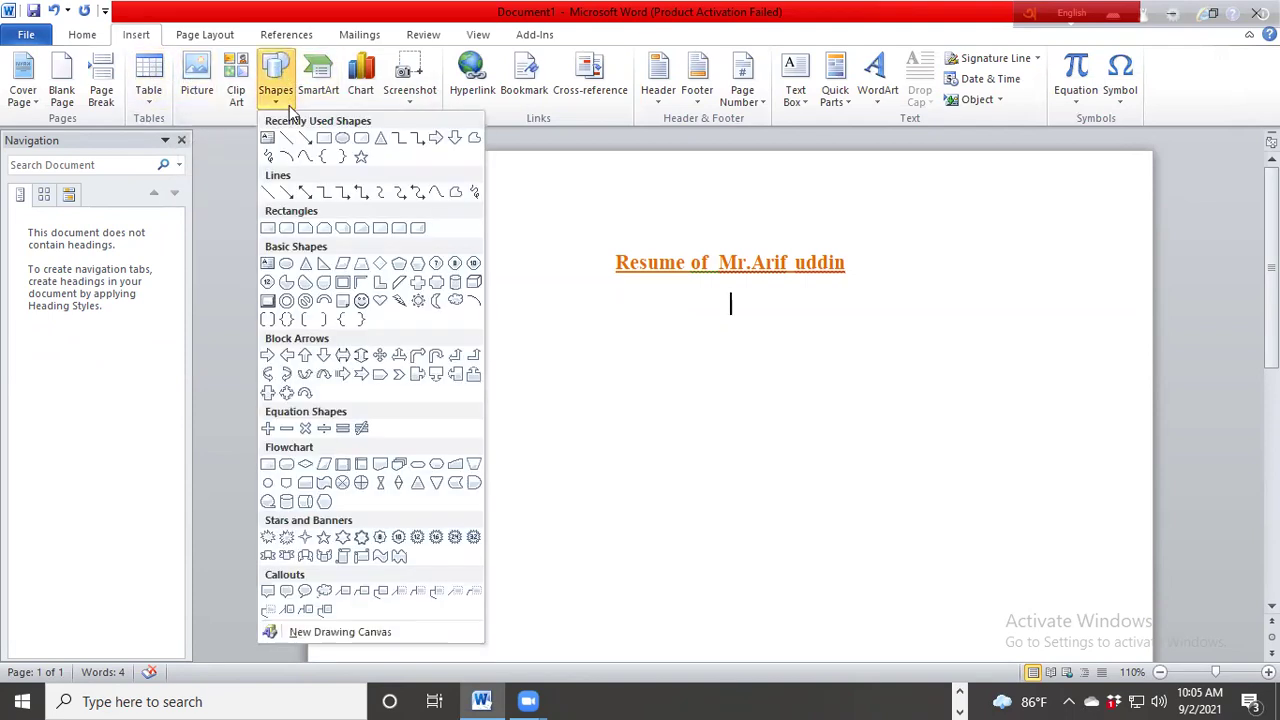
click(577, 177)
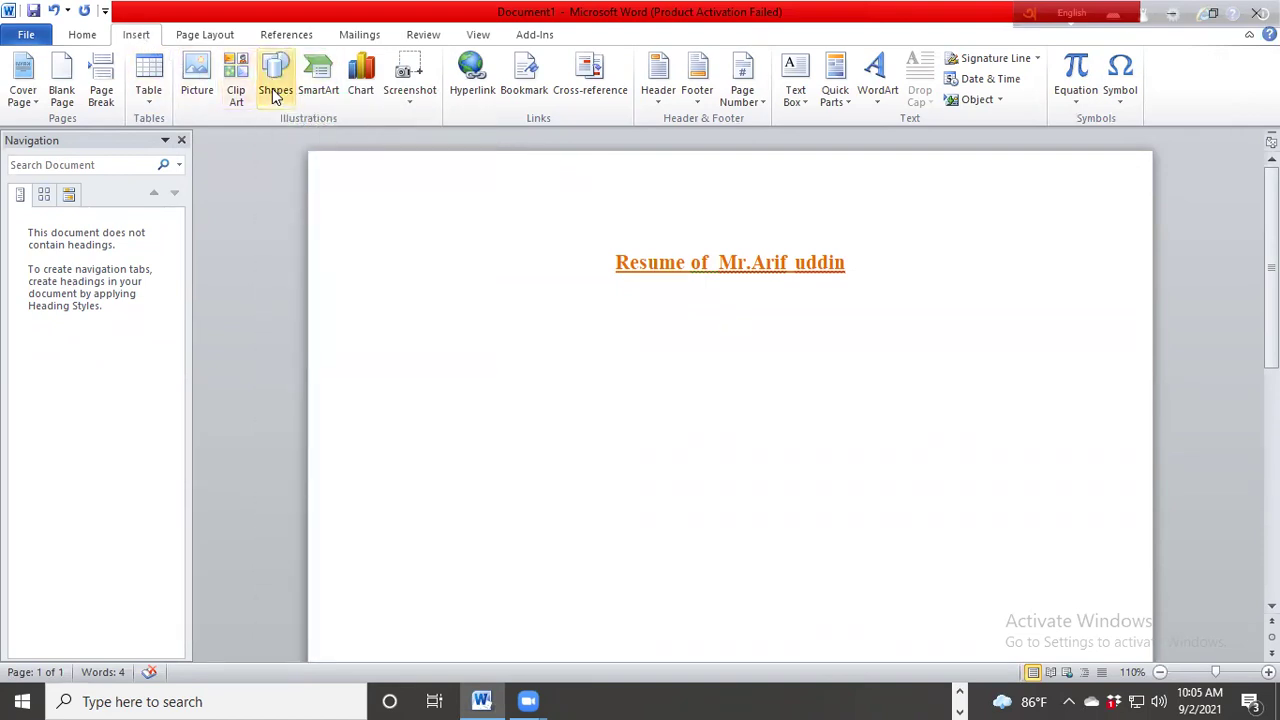
click(276, 70)
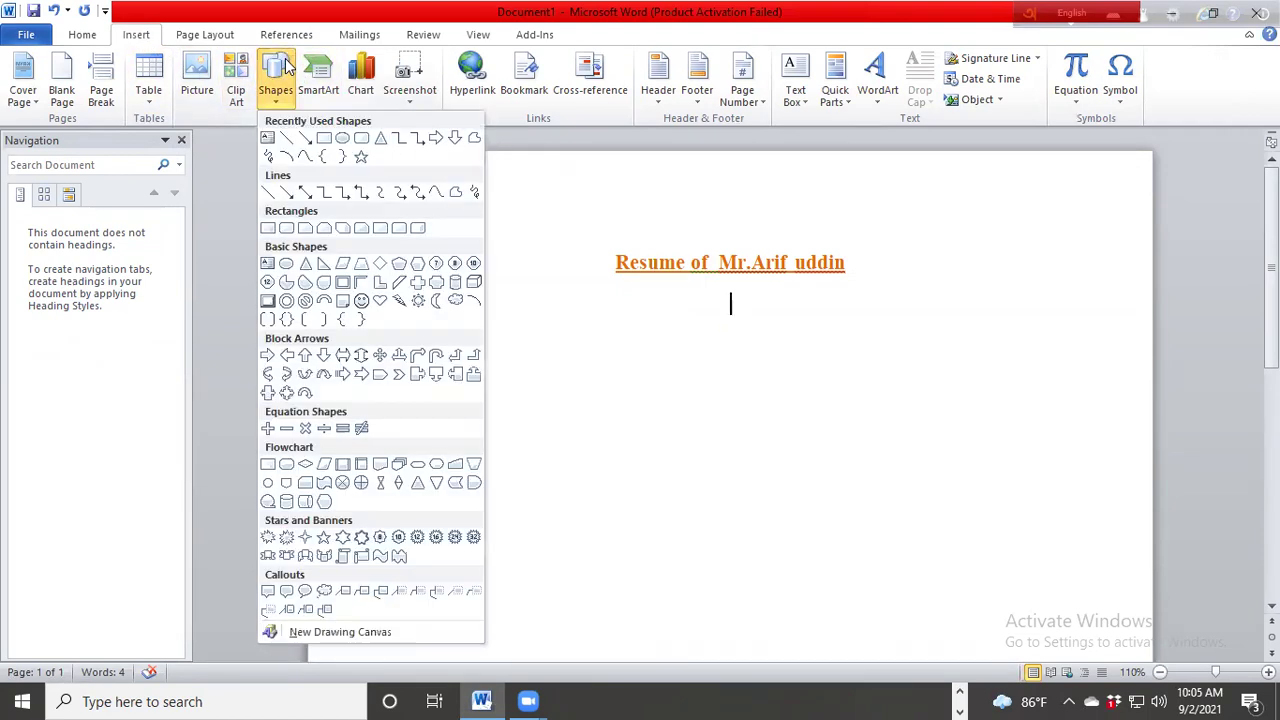
click(266, 138)
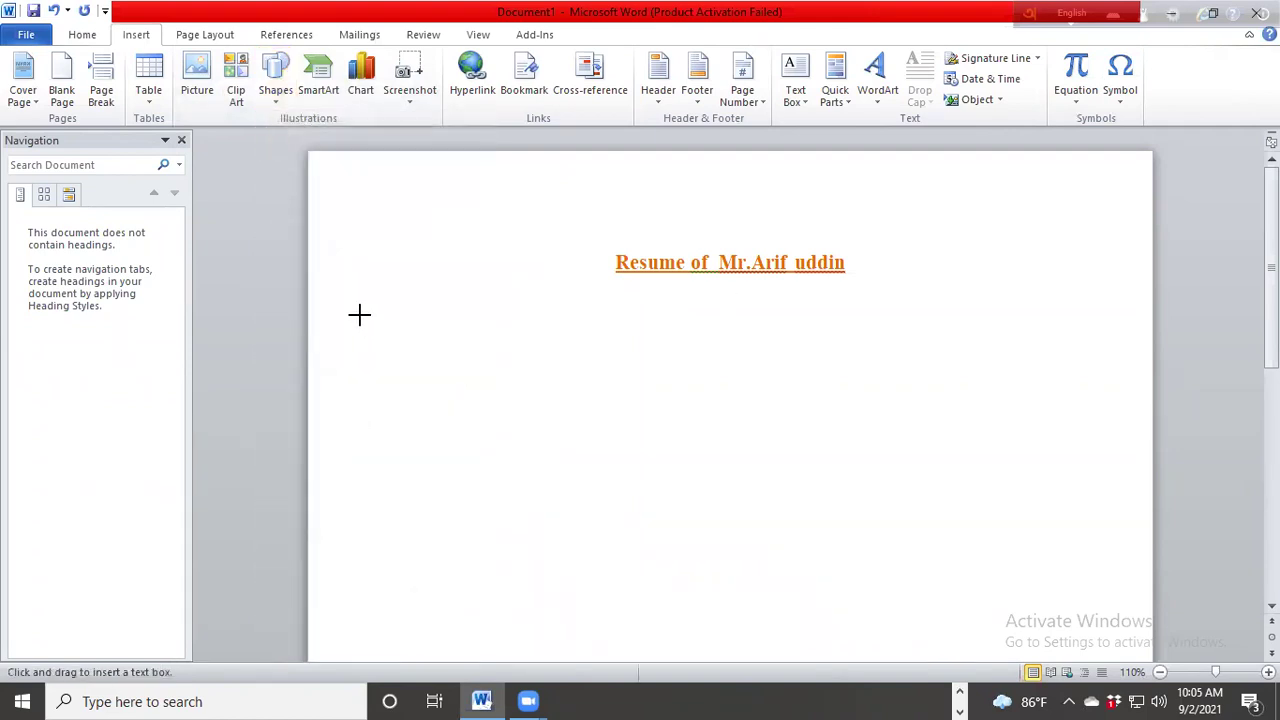
Step: Draw a text box under the title and enter the candidate's name, e-mail and mobile number lines
drag(353, 283, 610, 431)
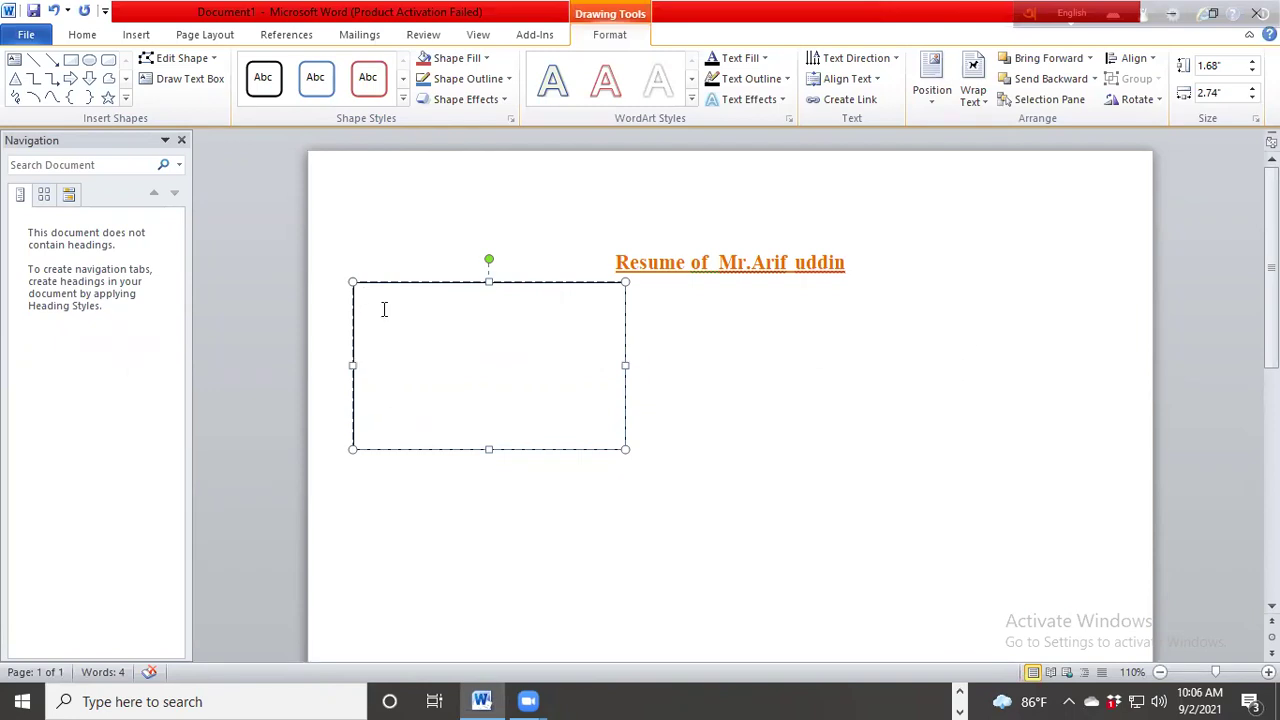
text(N)
key(Return)
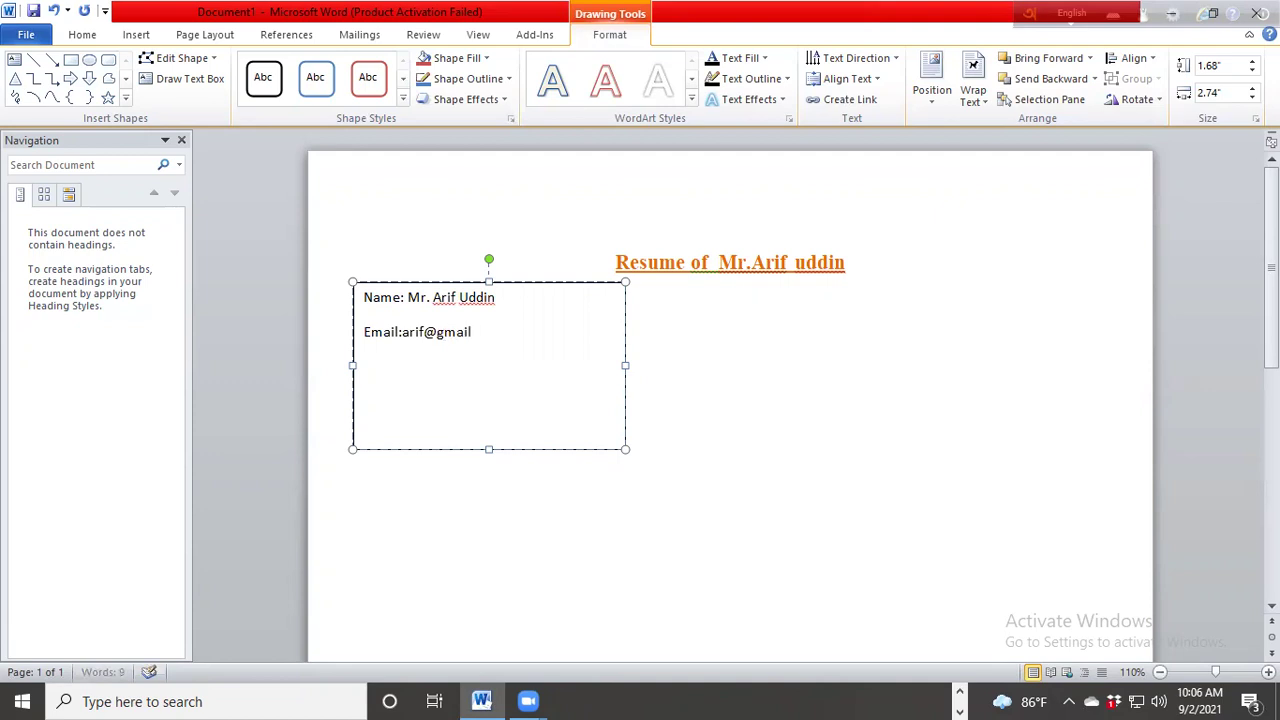
key(Return)
text(Mobile: )
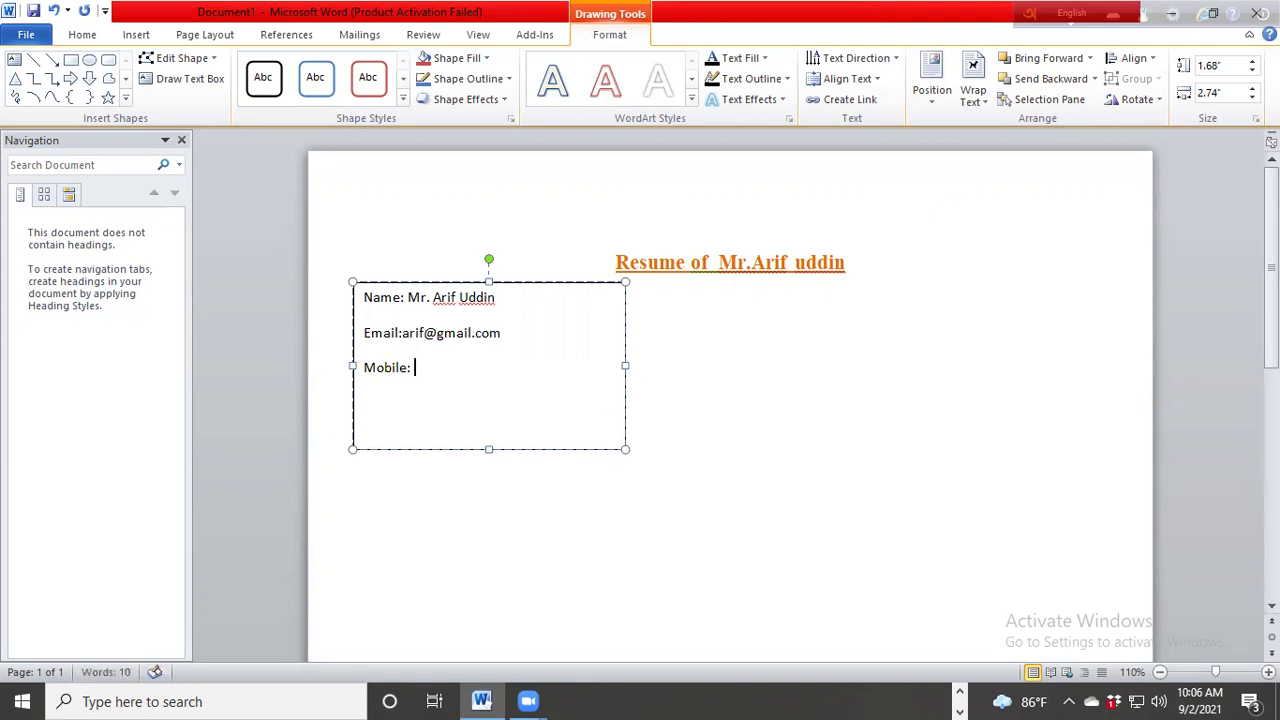
text(0184)
text(888888)
click(774, 409)
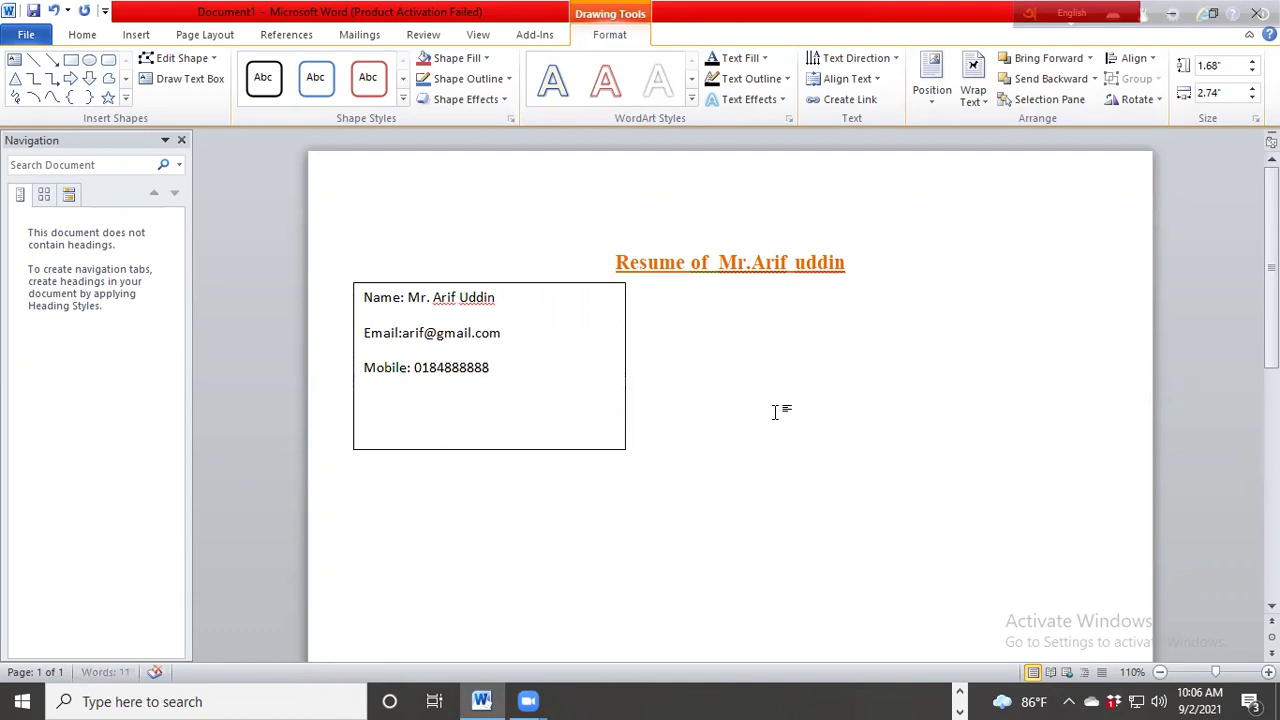
click(484, 283)
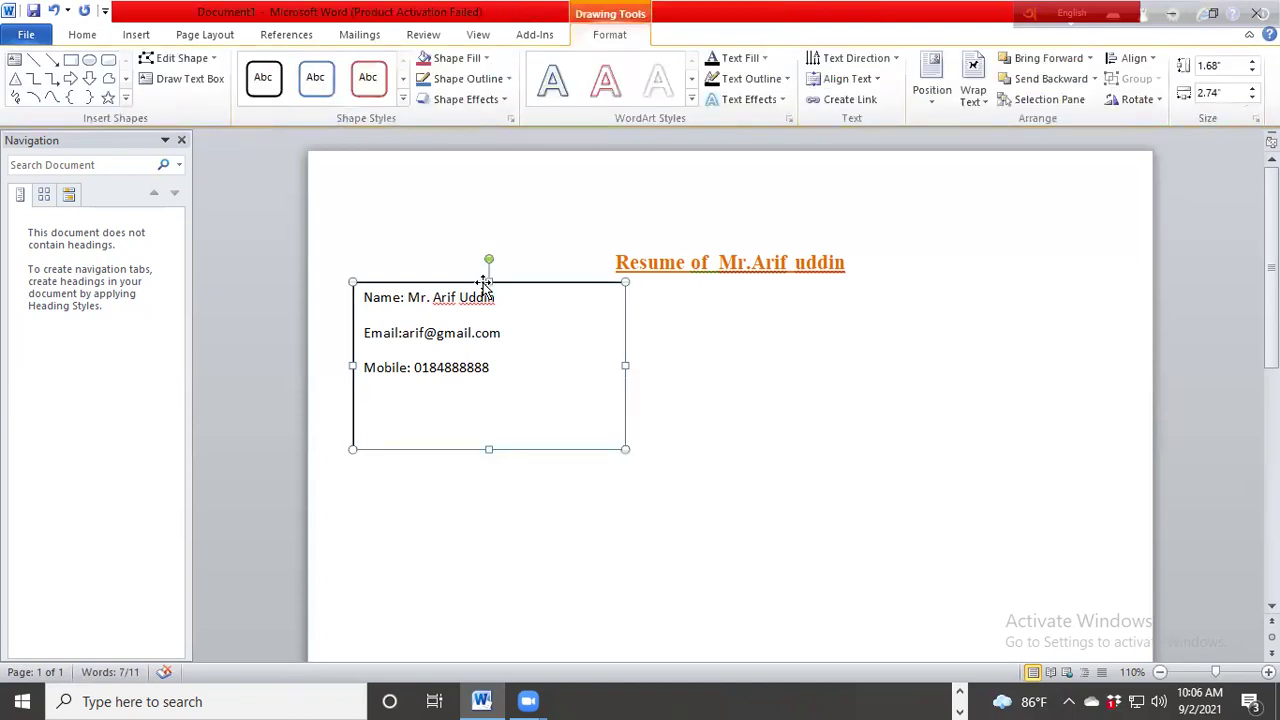
click(508, 295)
click(766, 357)
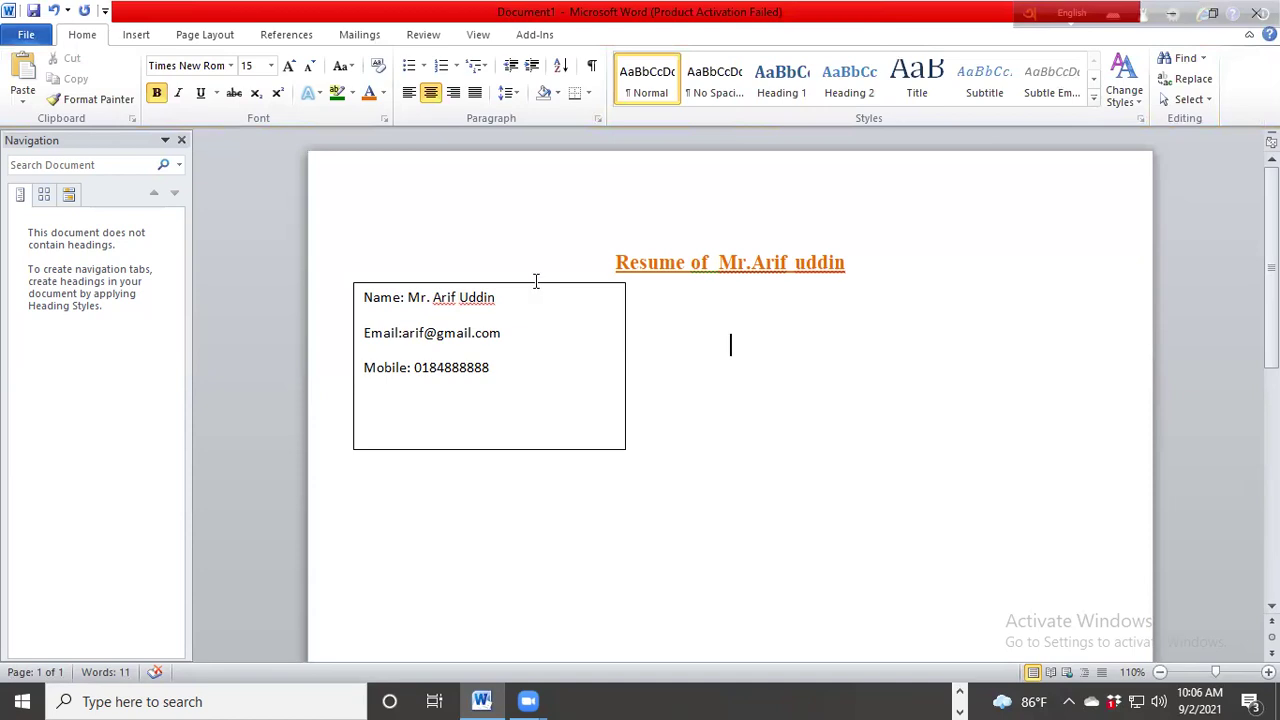
key(ctrl+Home)
click(539, 283)
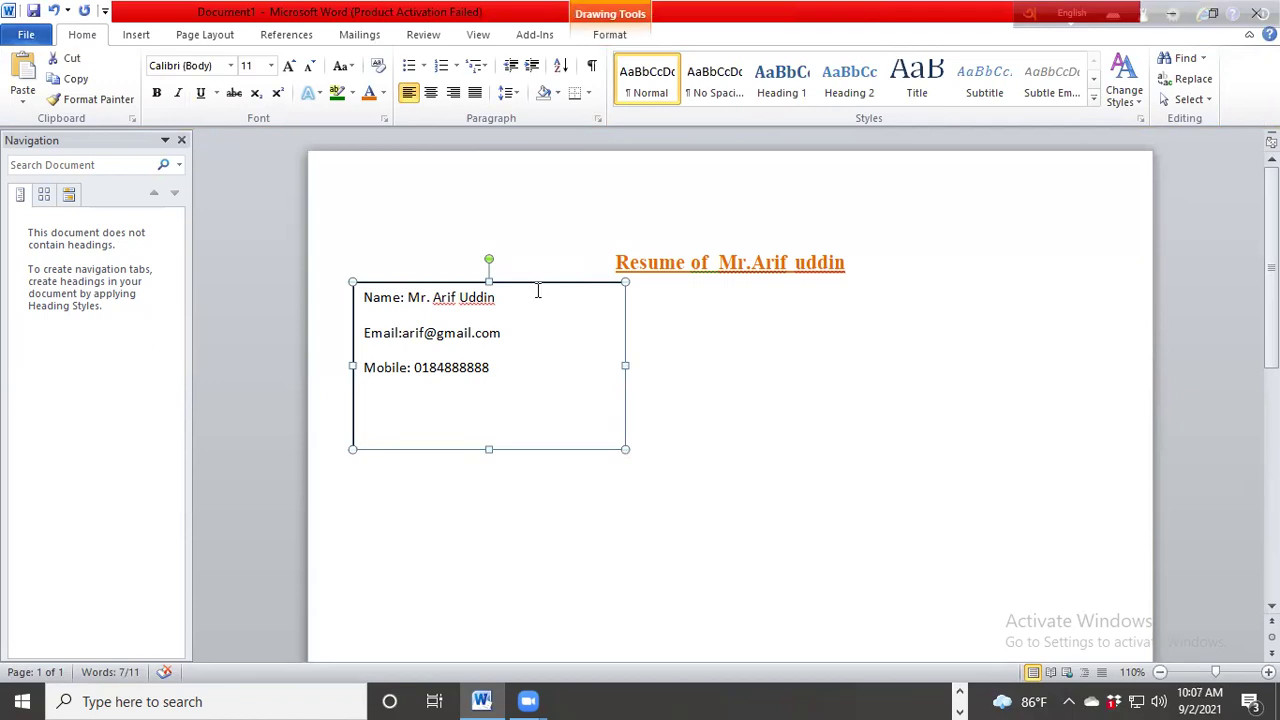
click(543, 377)
click(730, 345)
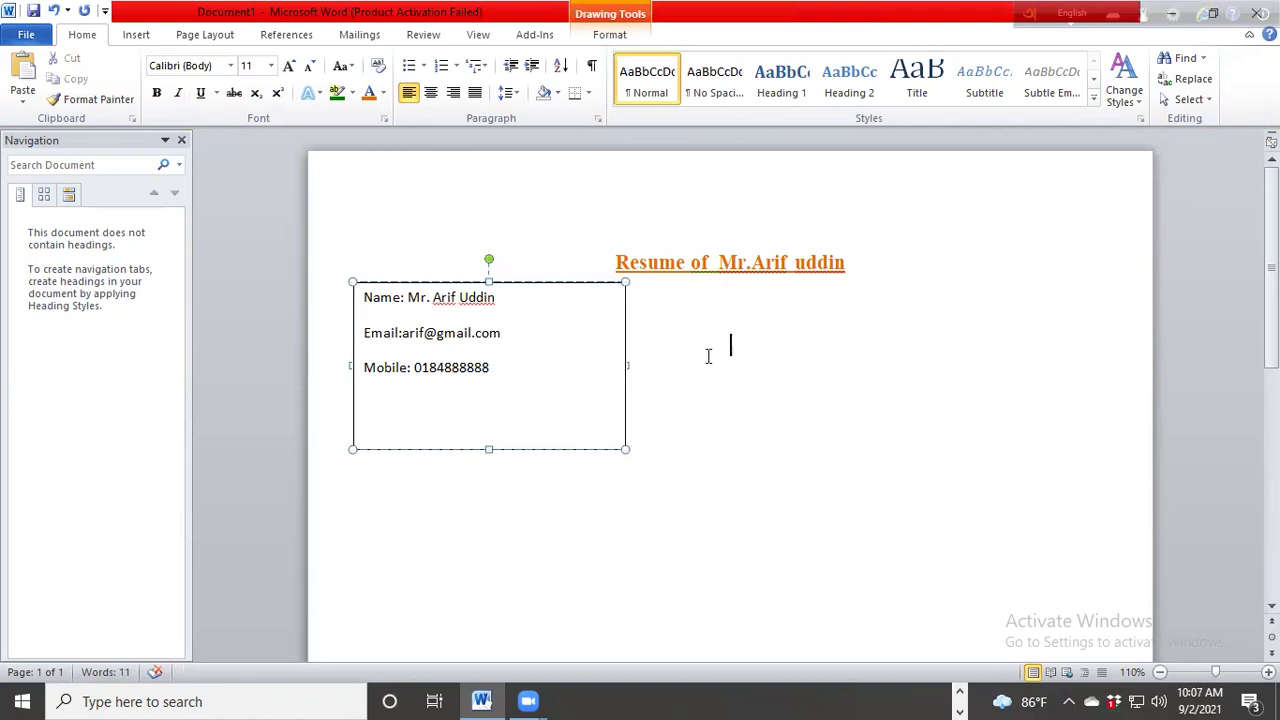
click(530, 283)
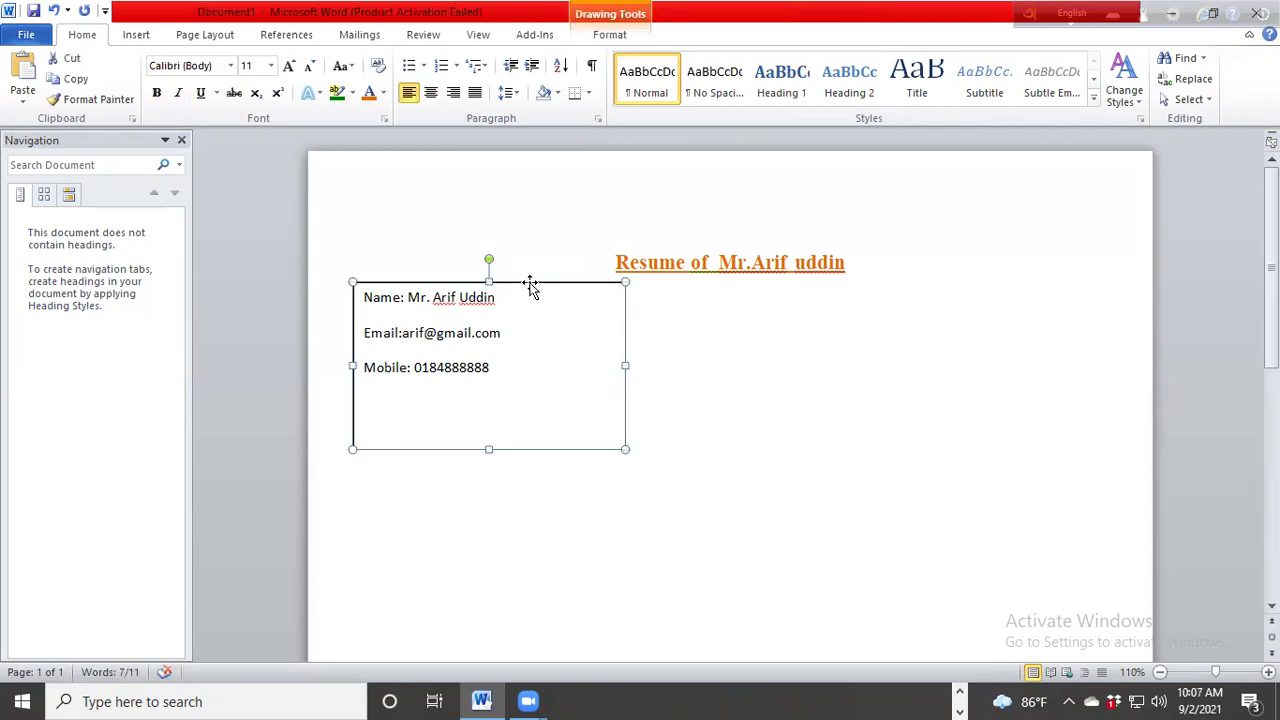
Step: Give the contact-details text box a white fill via Format Shape
right_click(531, 286)
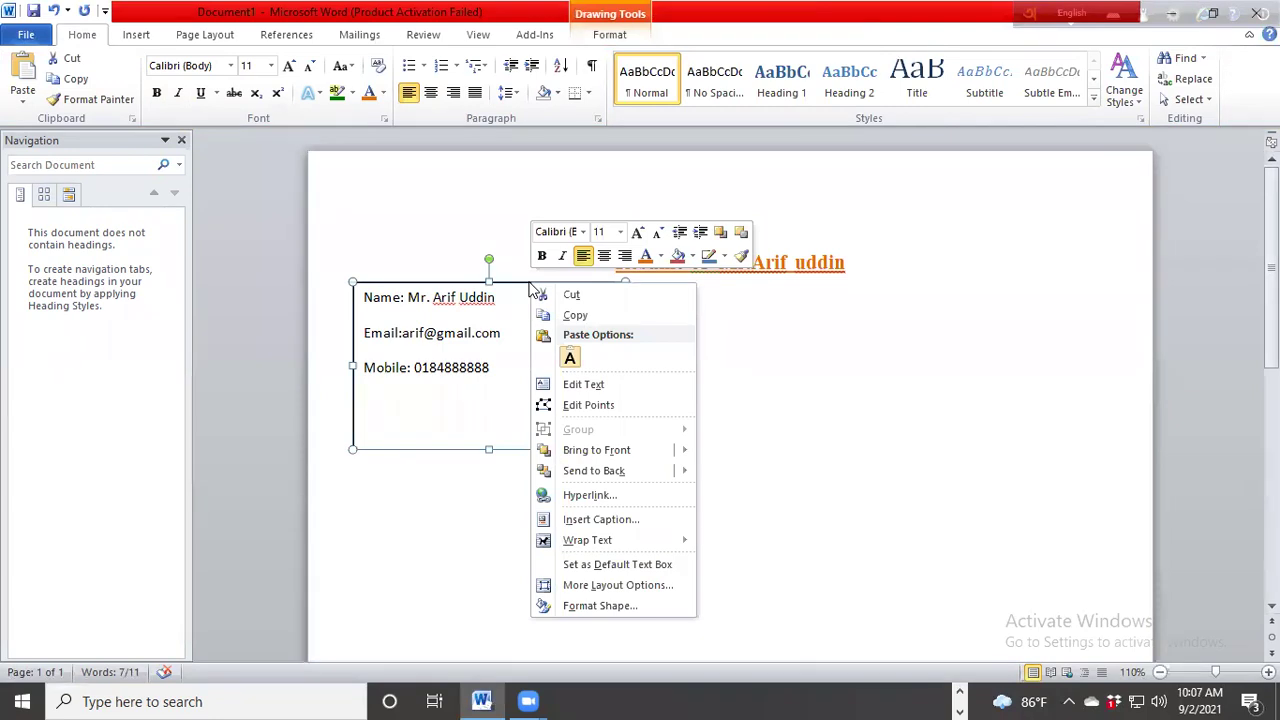
click(626, 608)
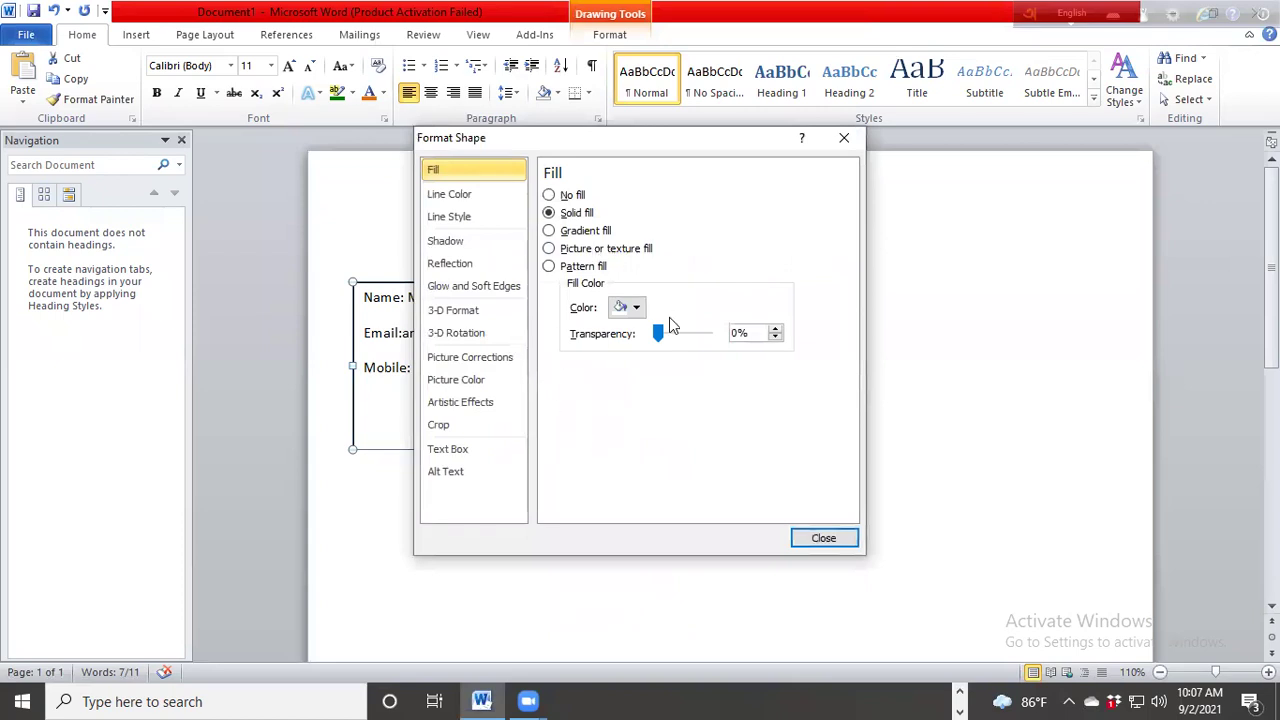
click(635, 309)
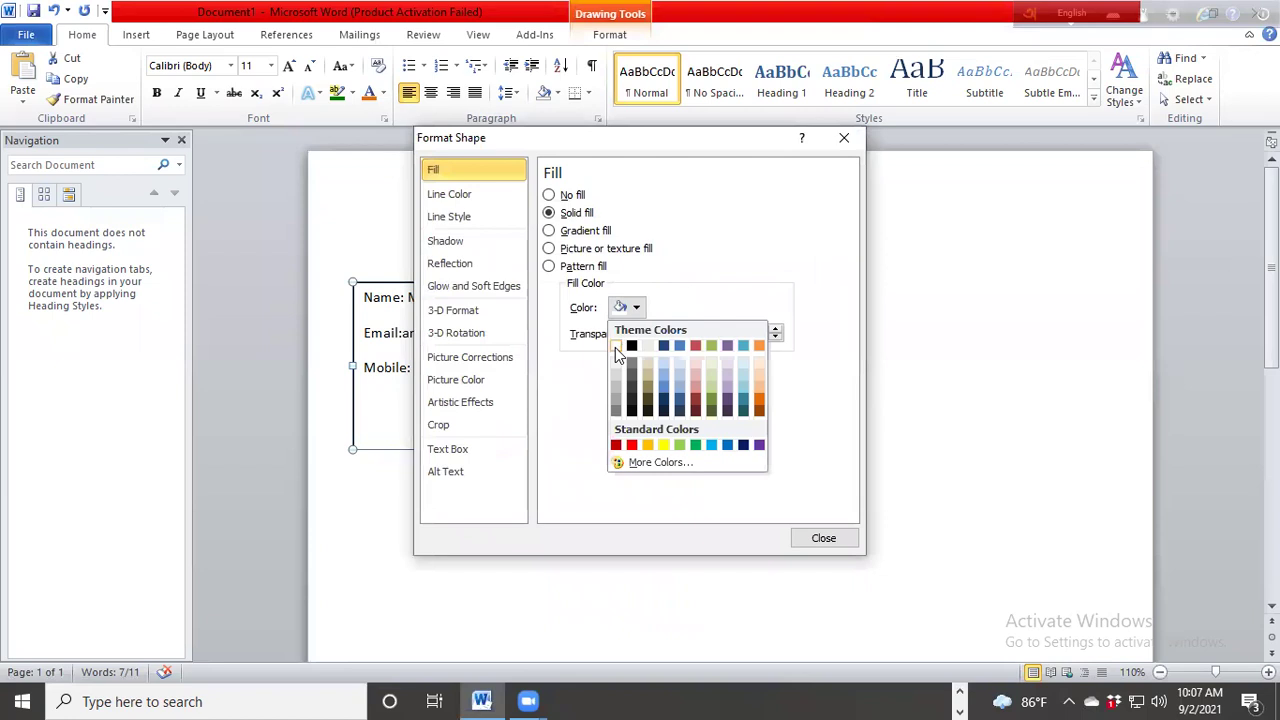
click(615, 347)
click(818, 541)
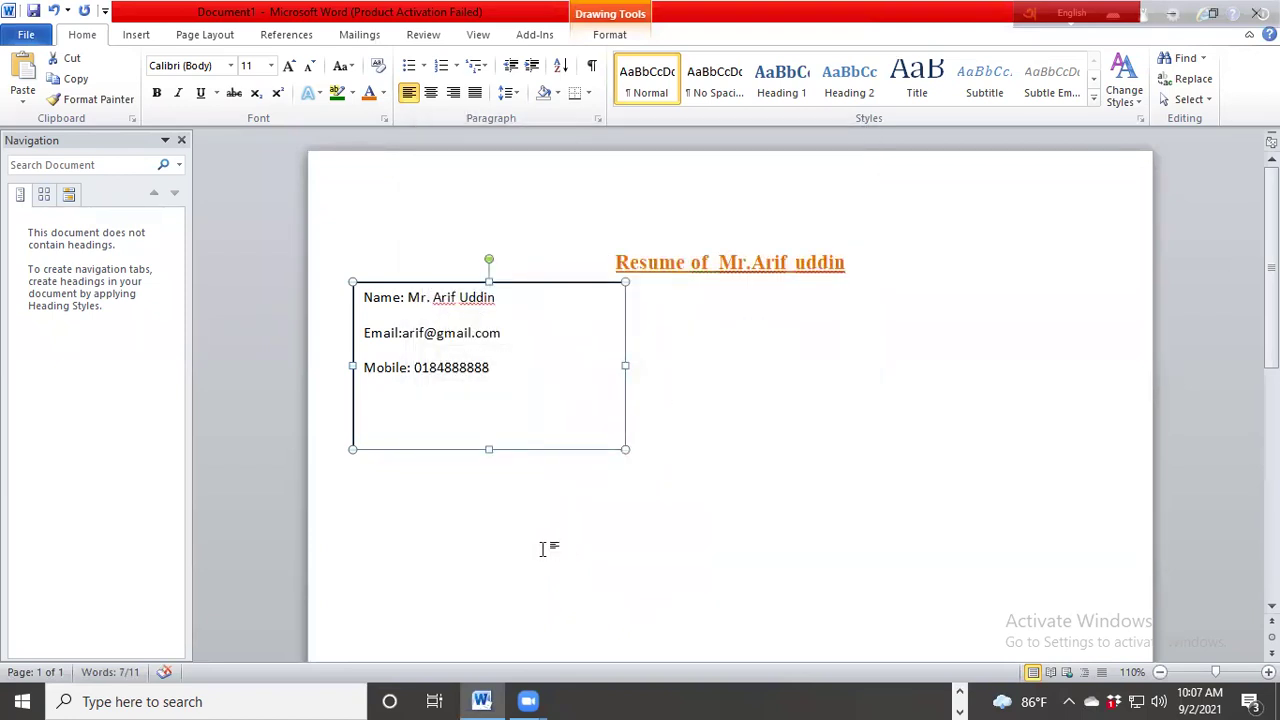
click(543, 549)
click(567, 289)
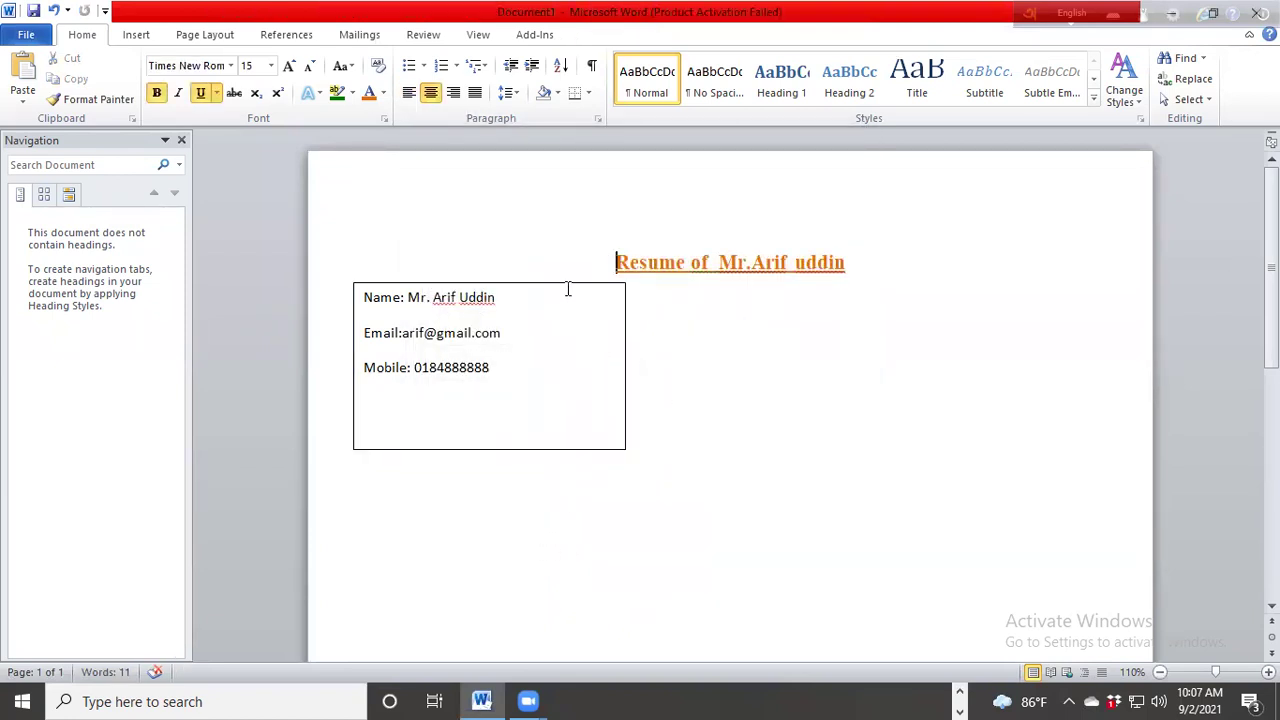
Step: Set the text box's line colour to white so its border disappears
click(567, 287)
right_click(566, 285)
click(626, 608)
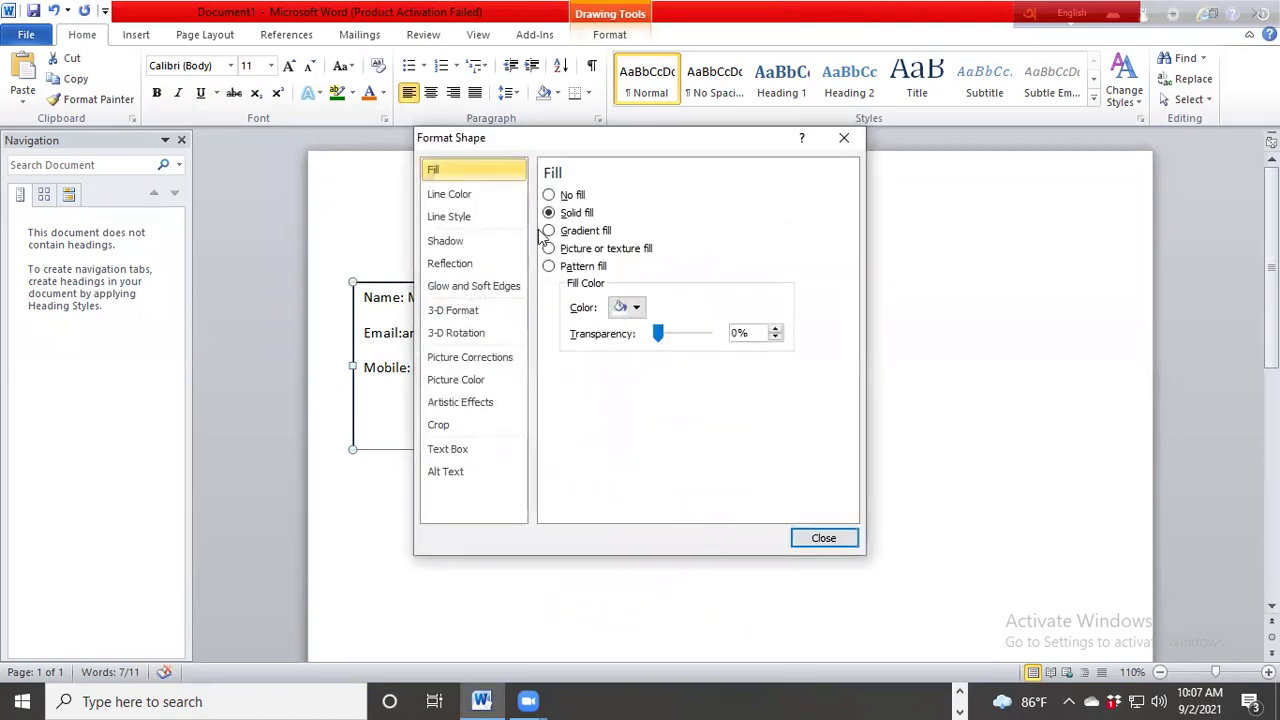
click(489, 193)
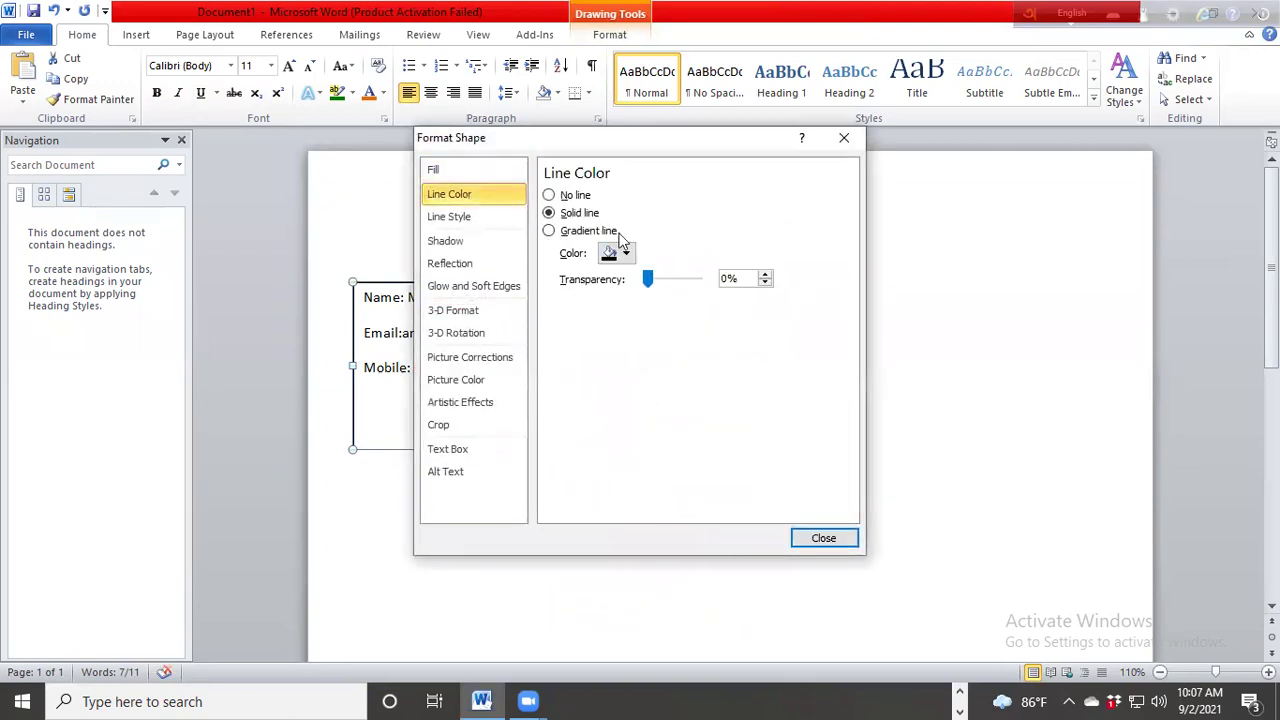
click(469, 177)
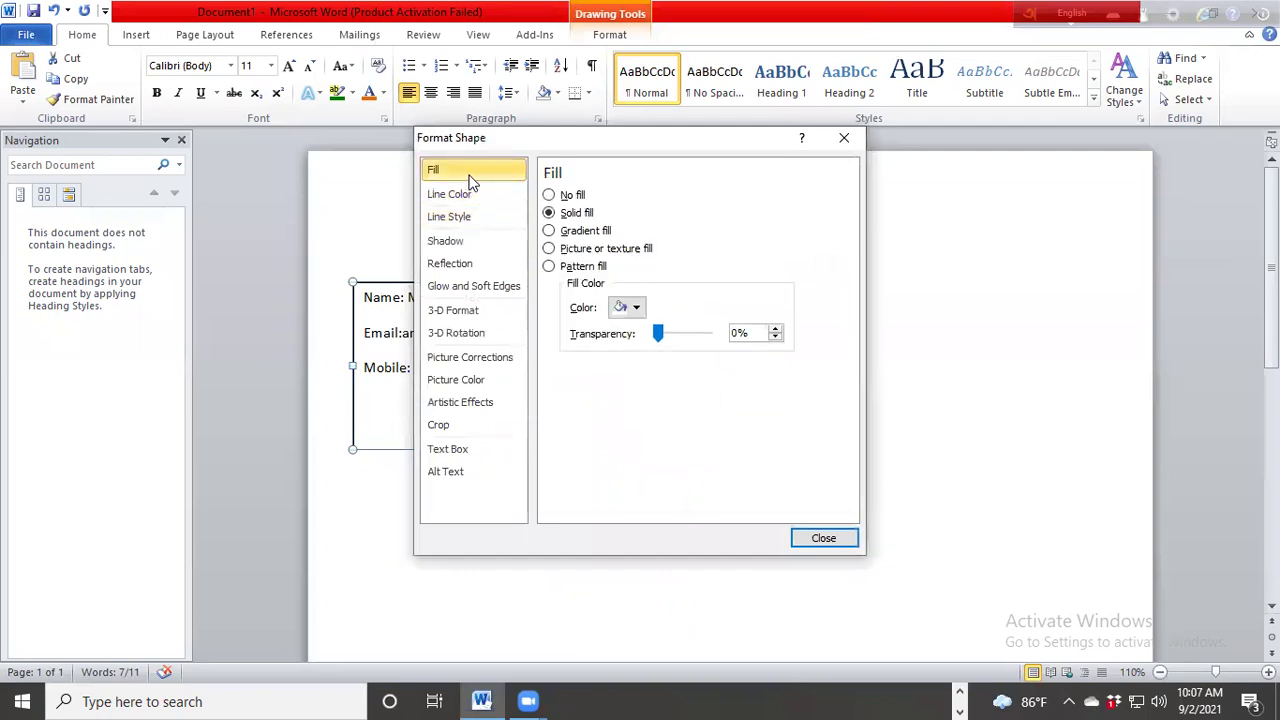
click(476, 197)
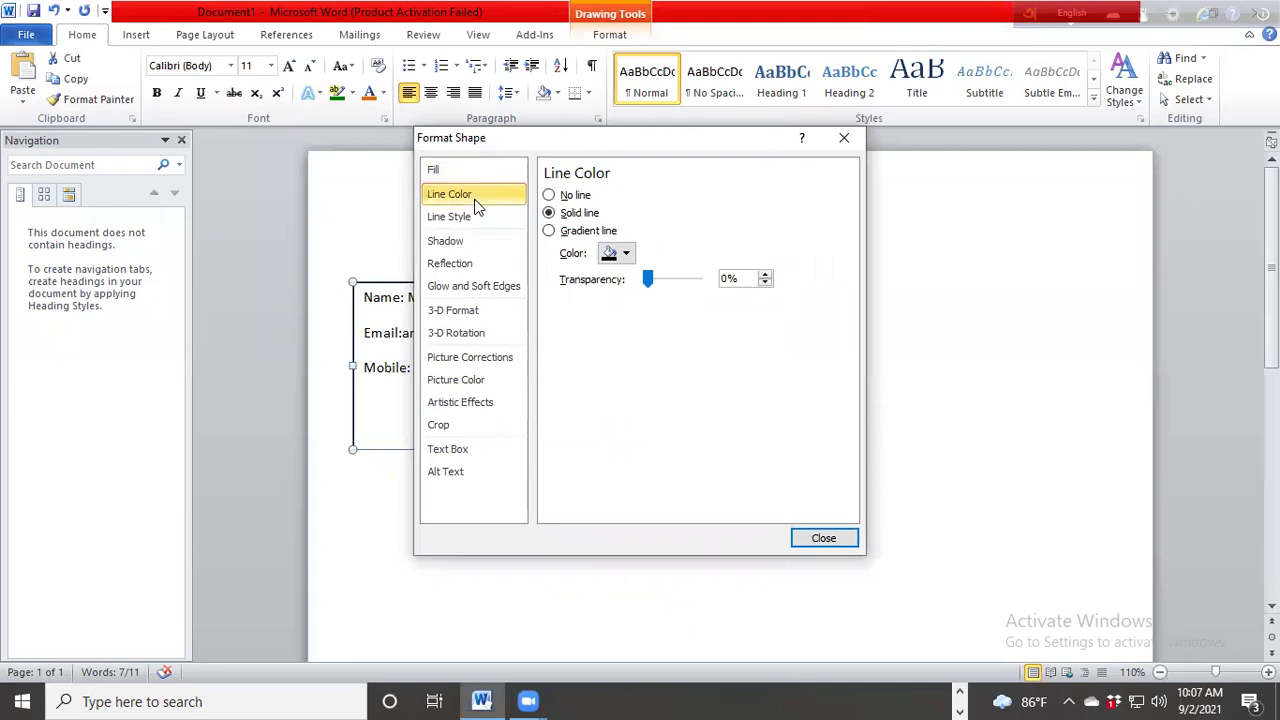
click(625, 254)
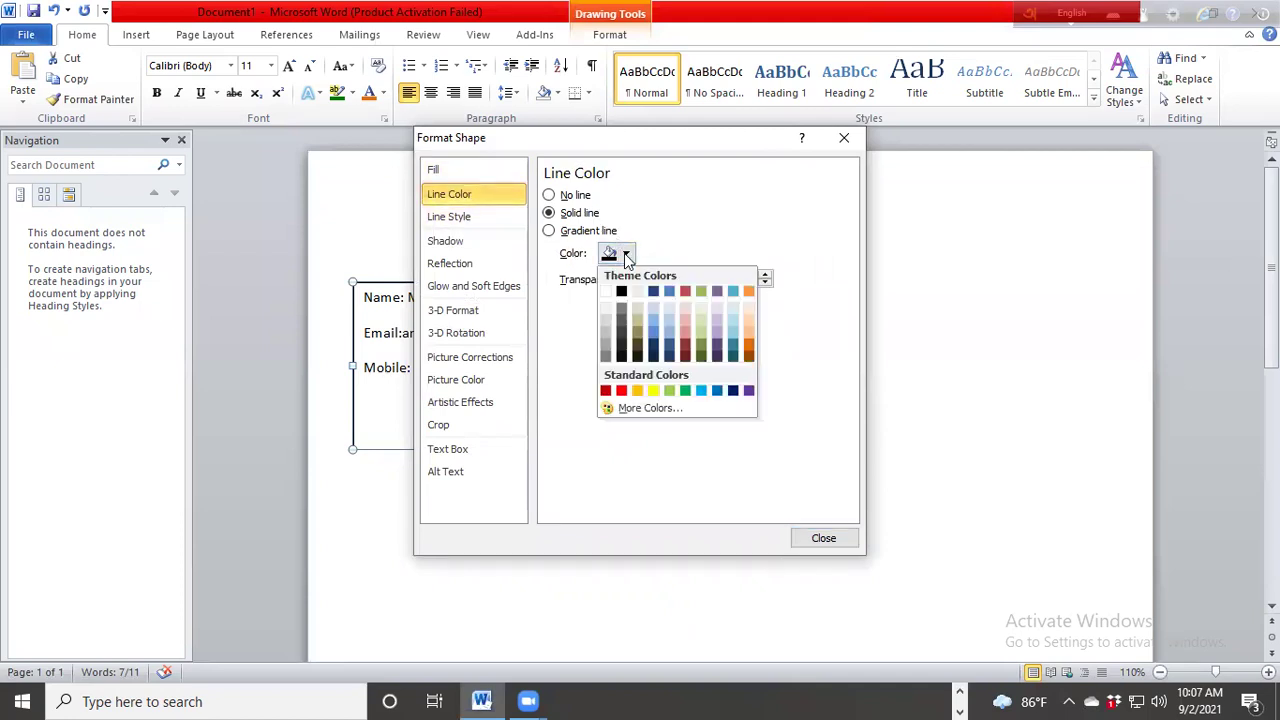
click(609, 287)
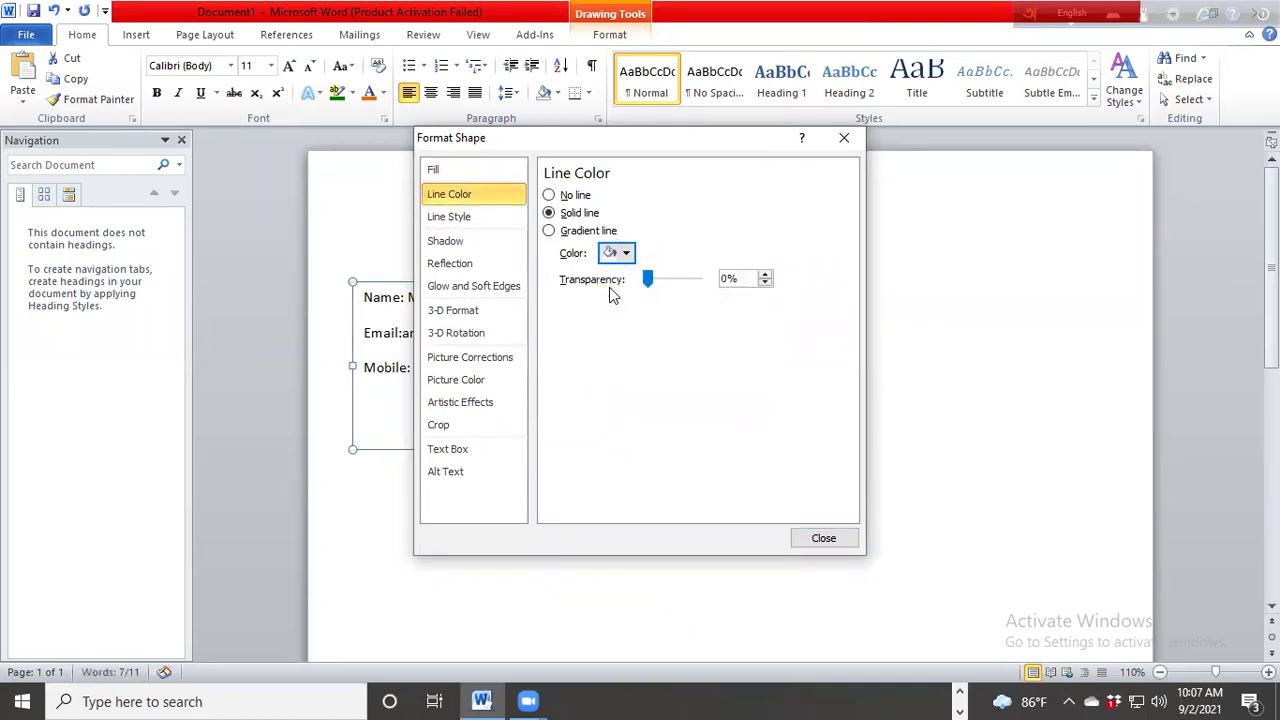
click(823, 537)
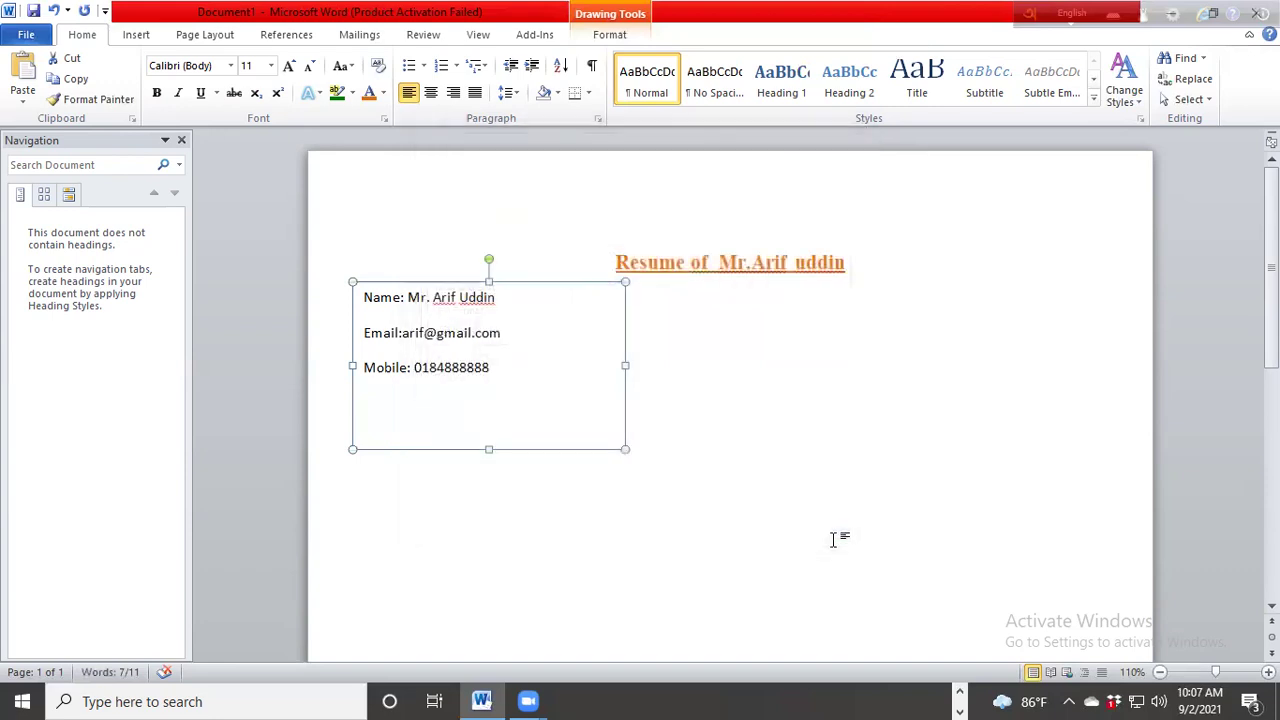
click(775, 517)
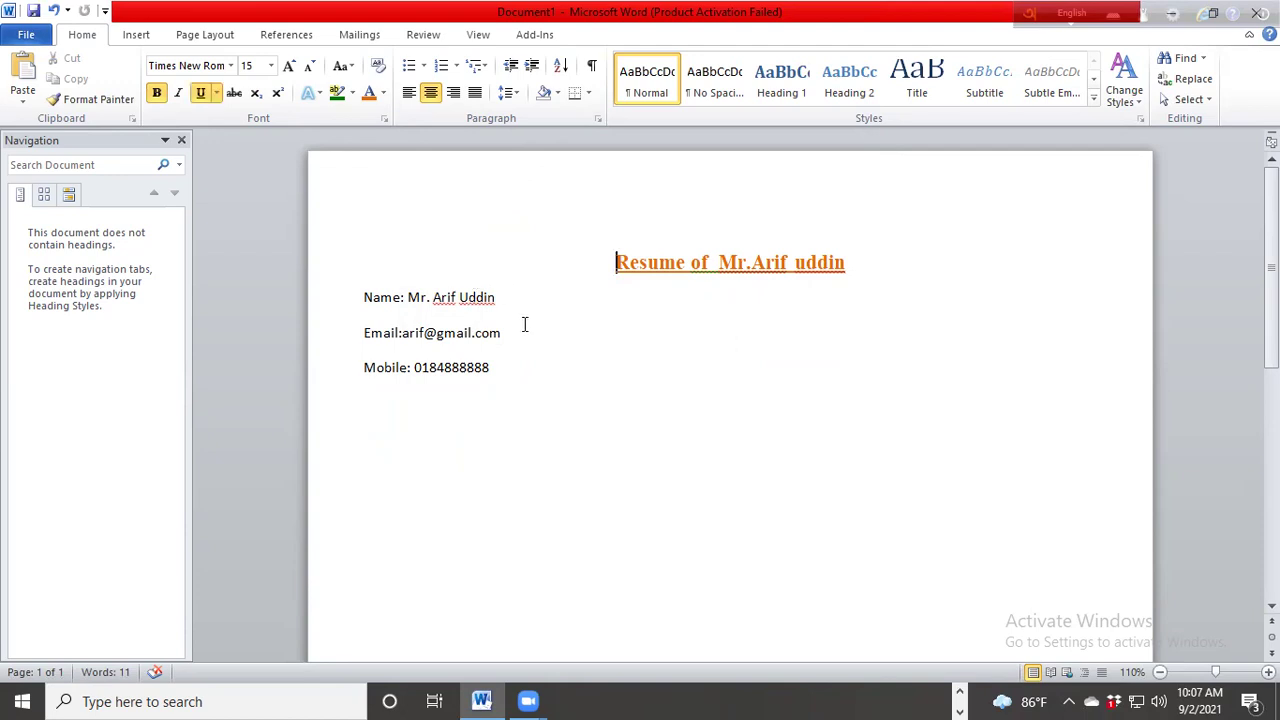
Step: Set the contact-details text box fill to solid black in Format Shape
click(530, 333)
click(509, 281)
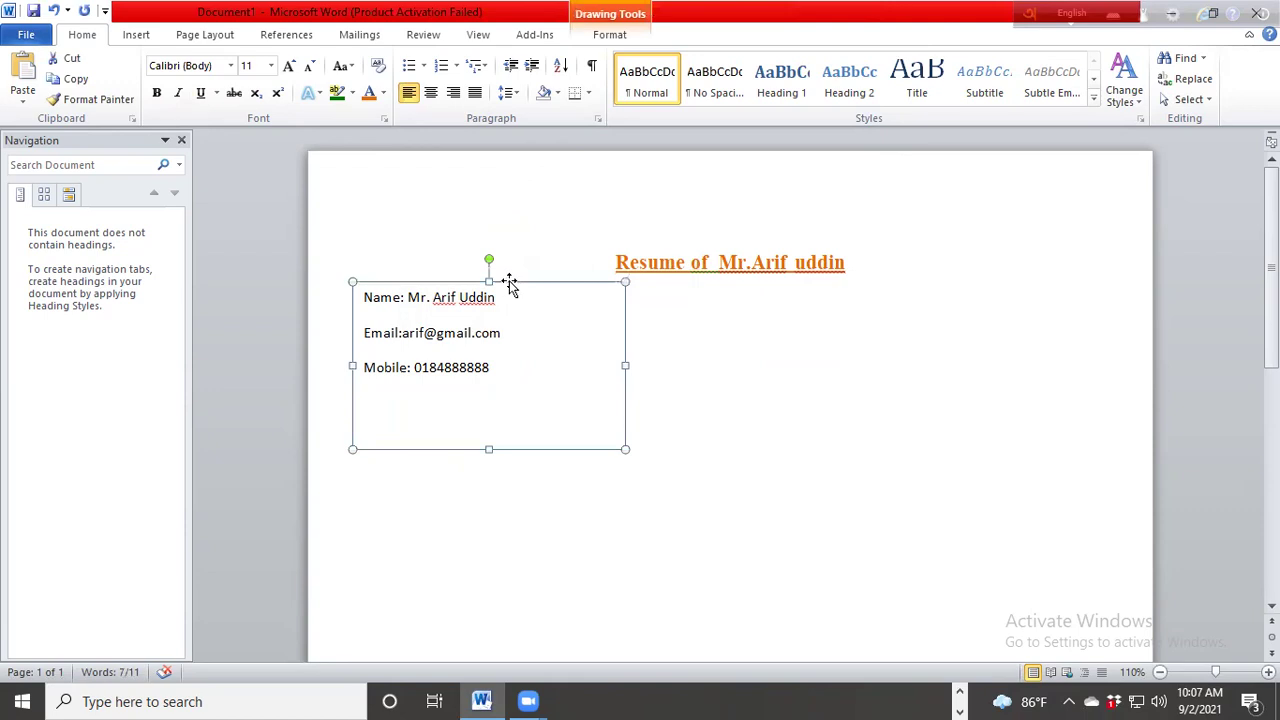
right_click(509, 281)
click(624, 605)
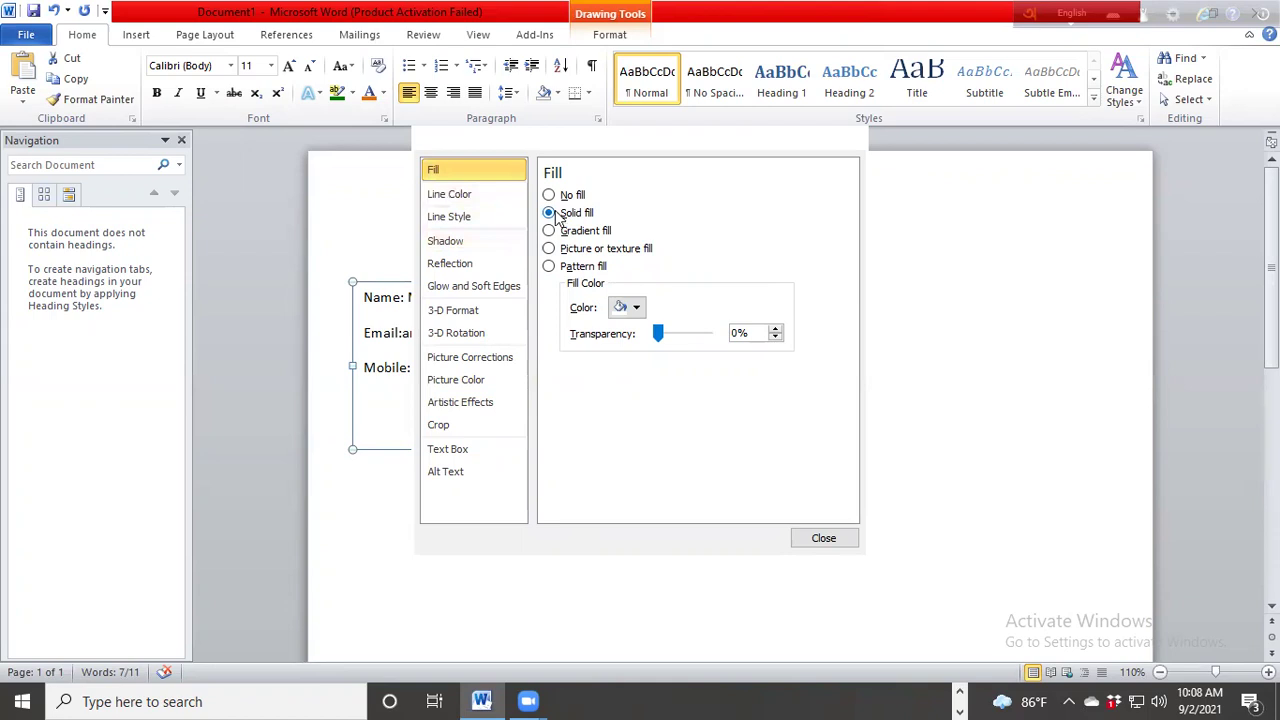
click(628, 307)
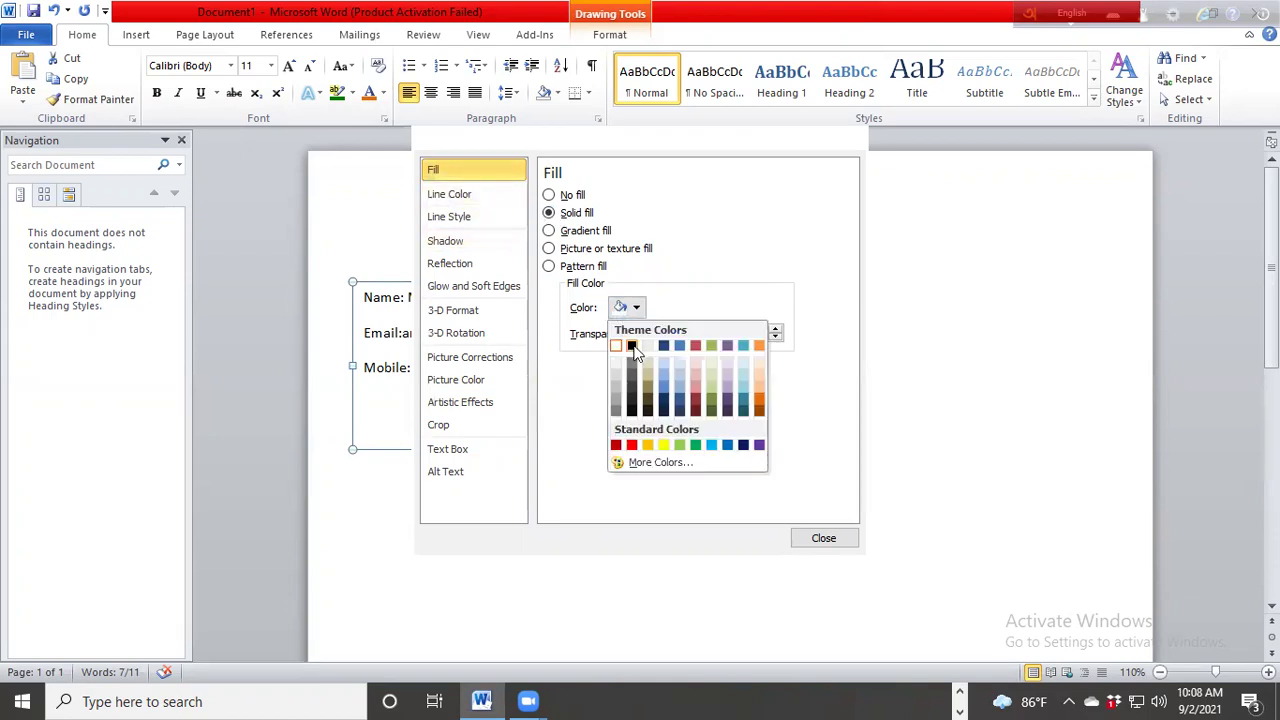
click(632, 347)
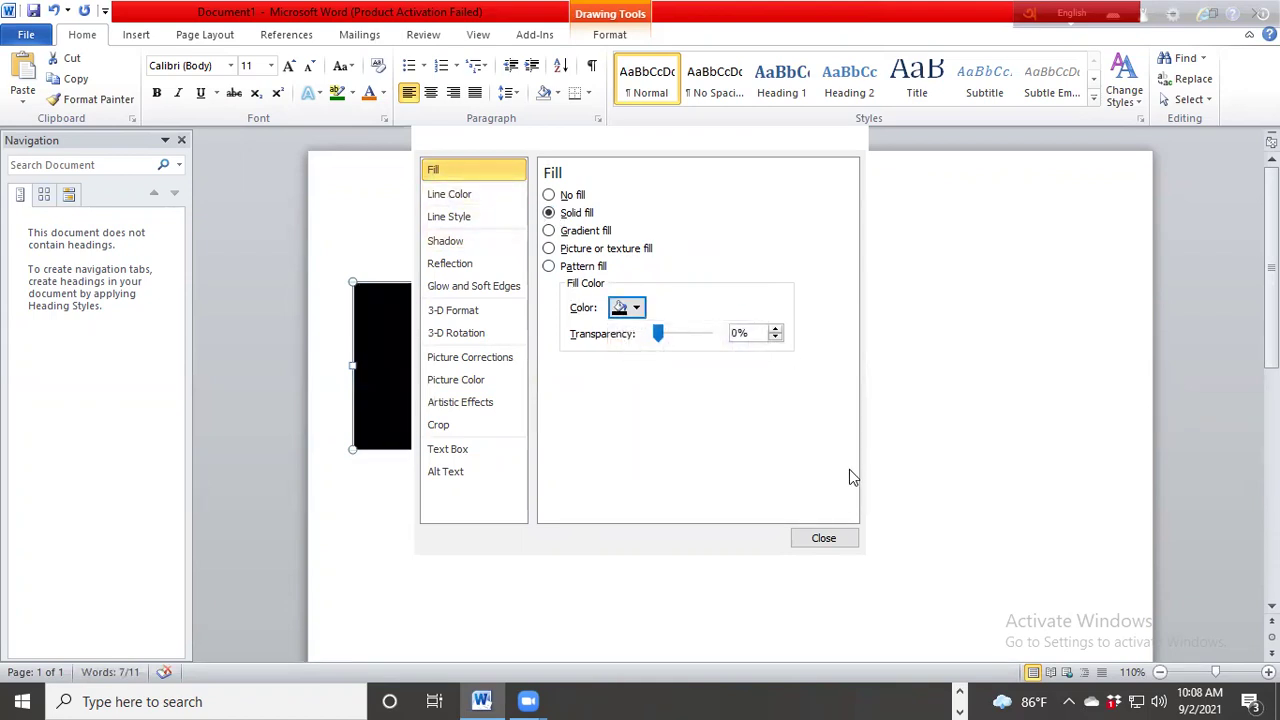
click(825, 538)
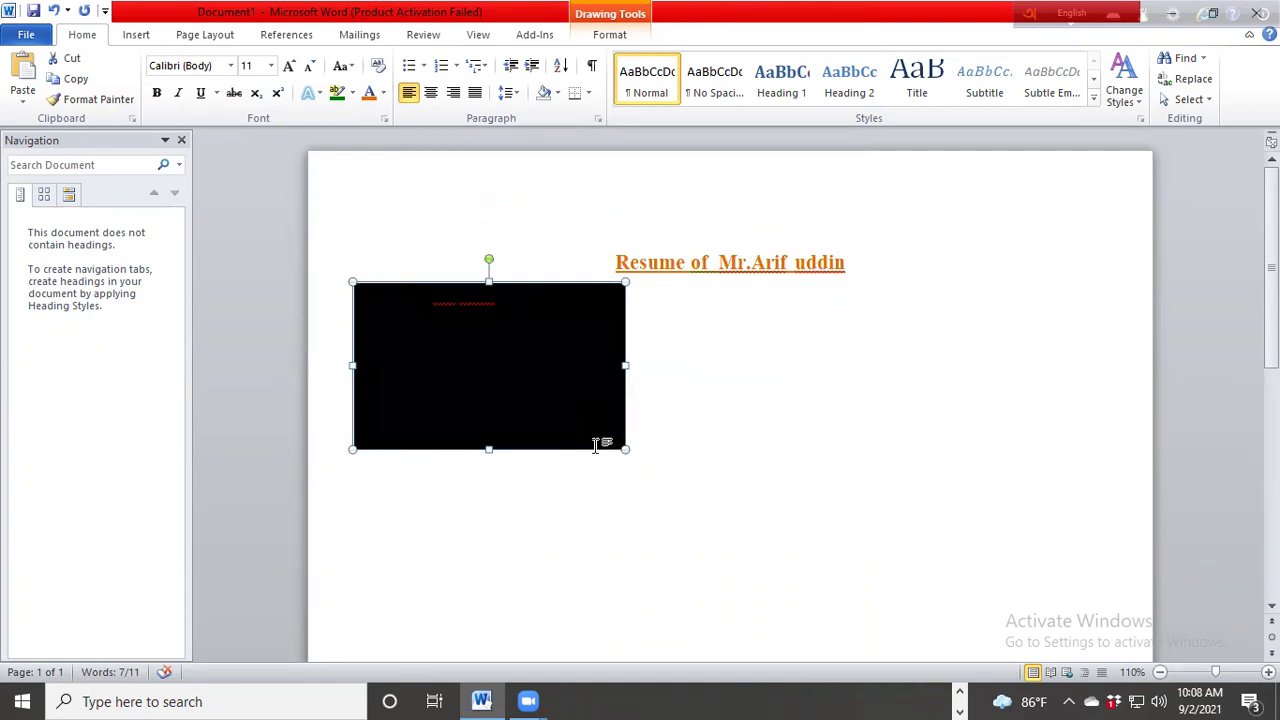
Step: Change the text box fill back to white
right_click(496, 281)
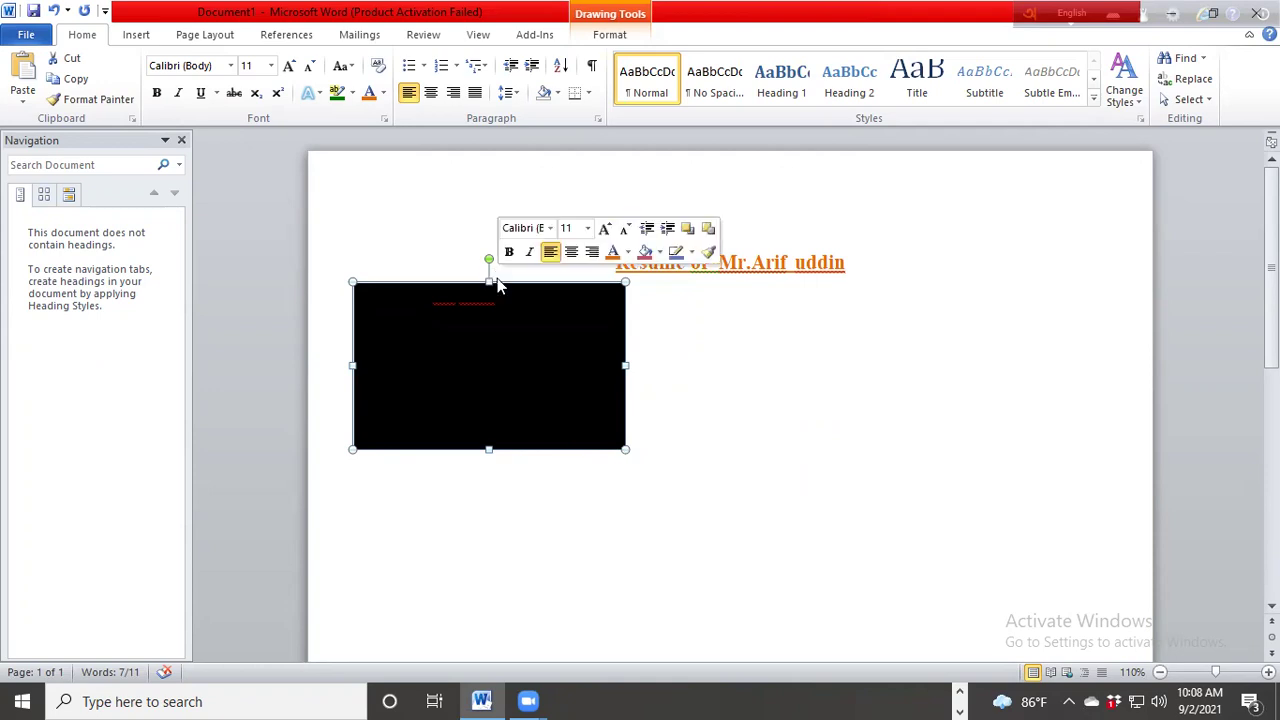
click(588, 605)
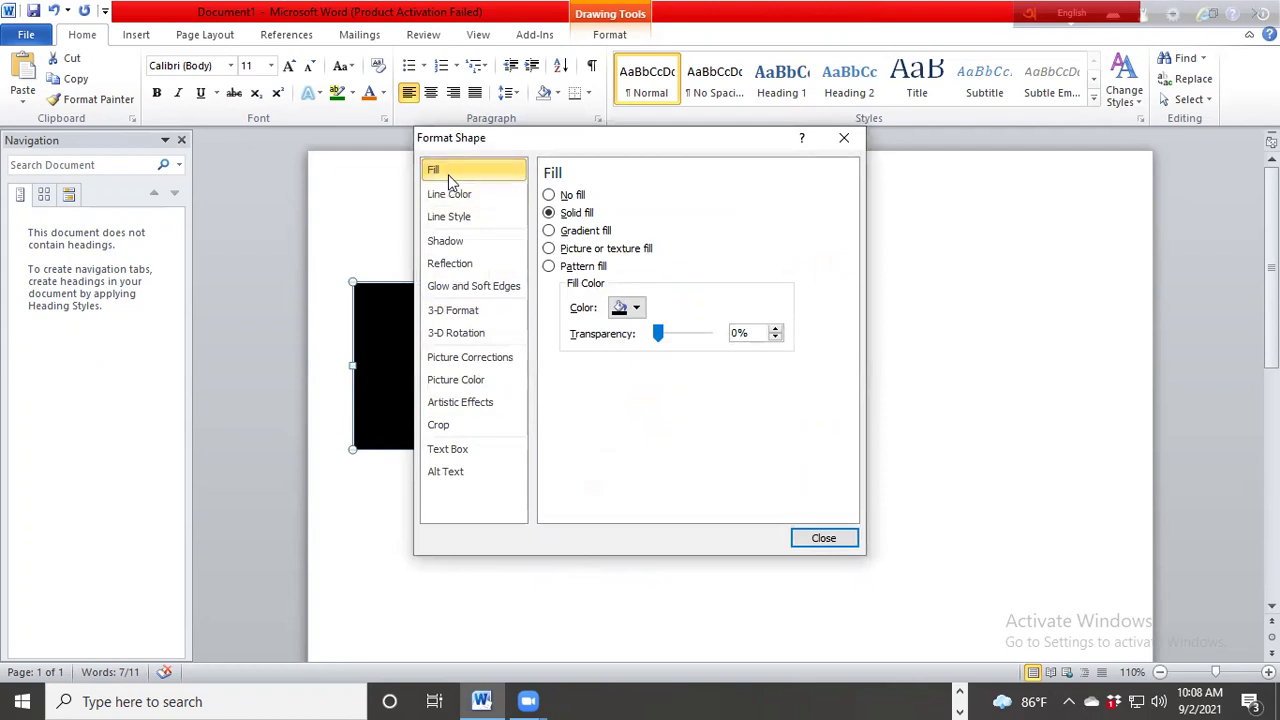
click(628, 310)
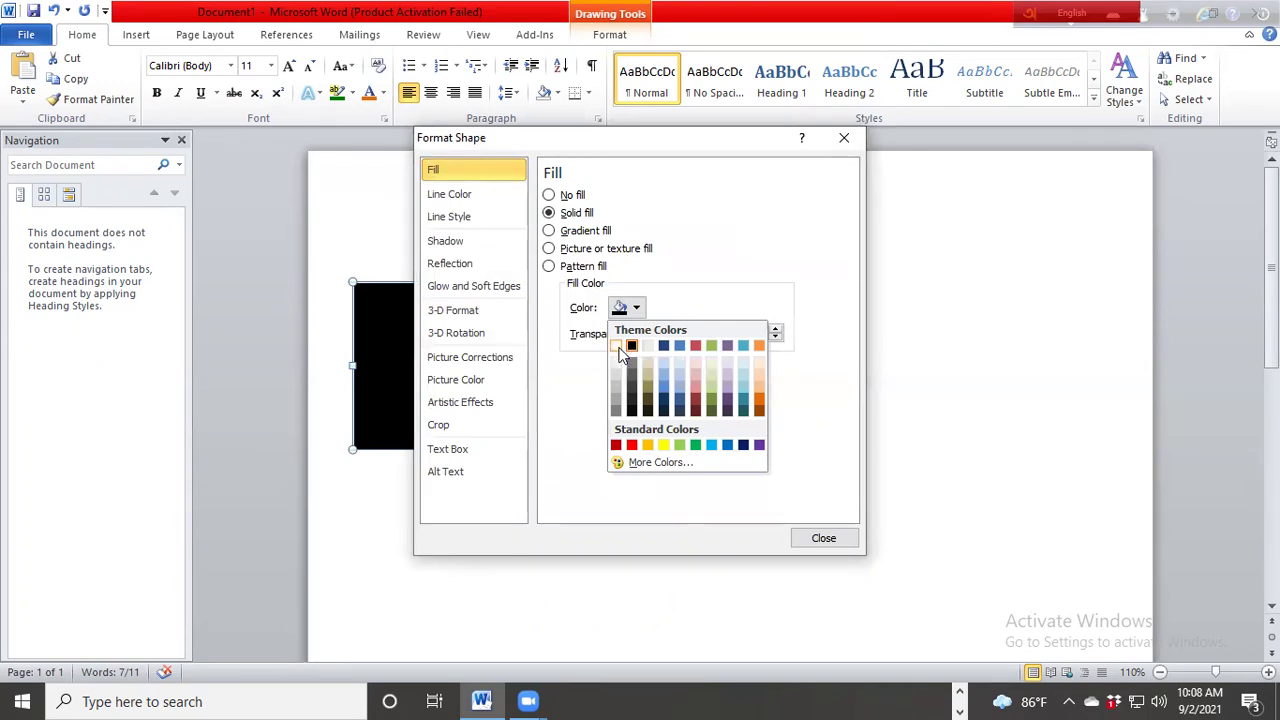
click(617, 347)
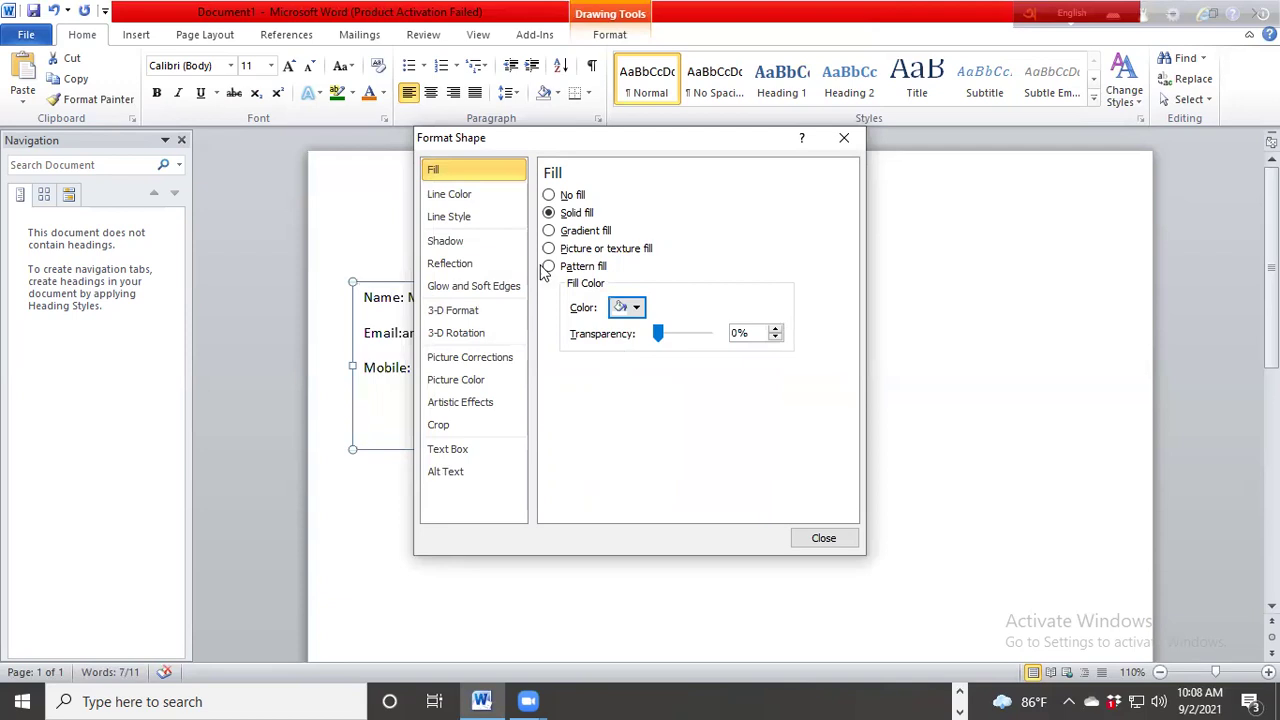
Step: Set the text box line colour to white and deselect it
click(465, 195)
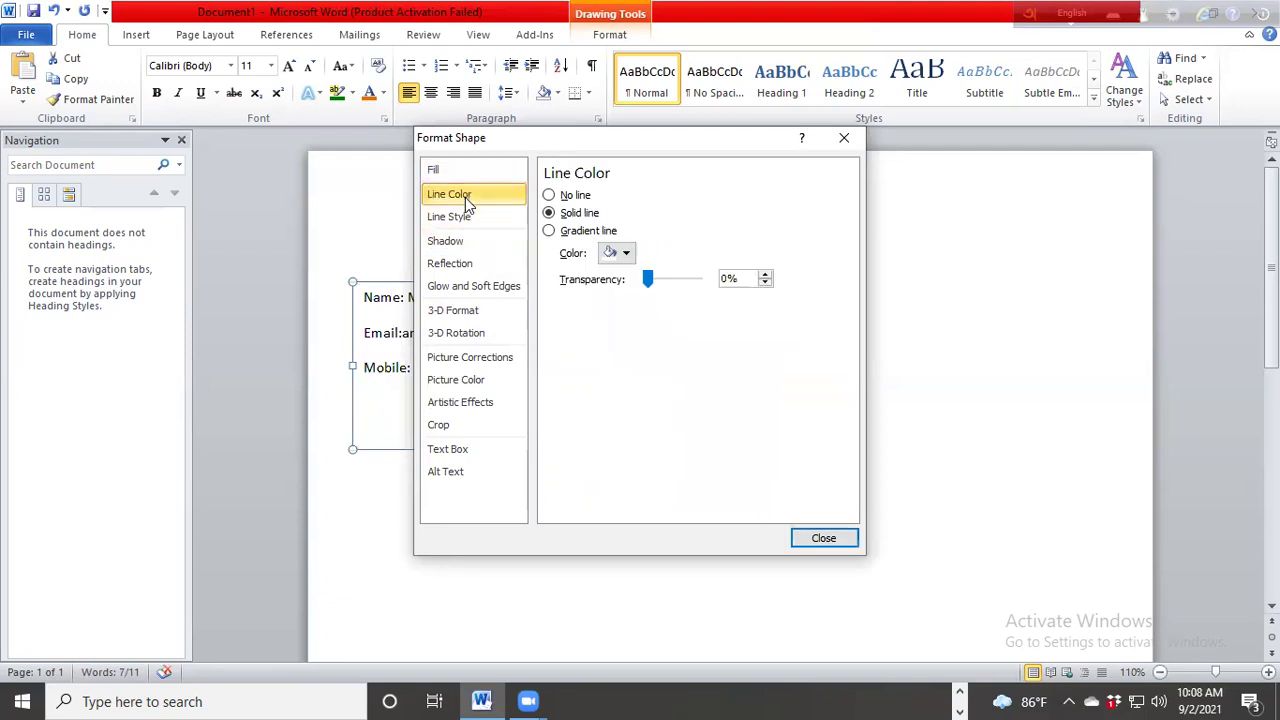
click(614, 252)
click(604, 292)
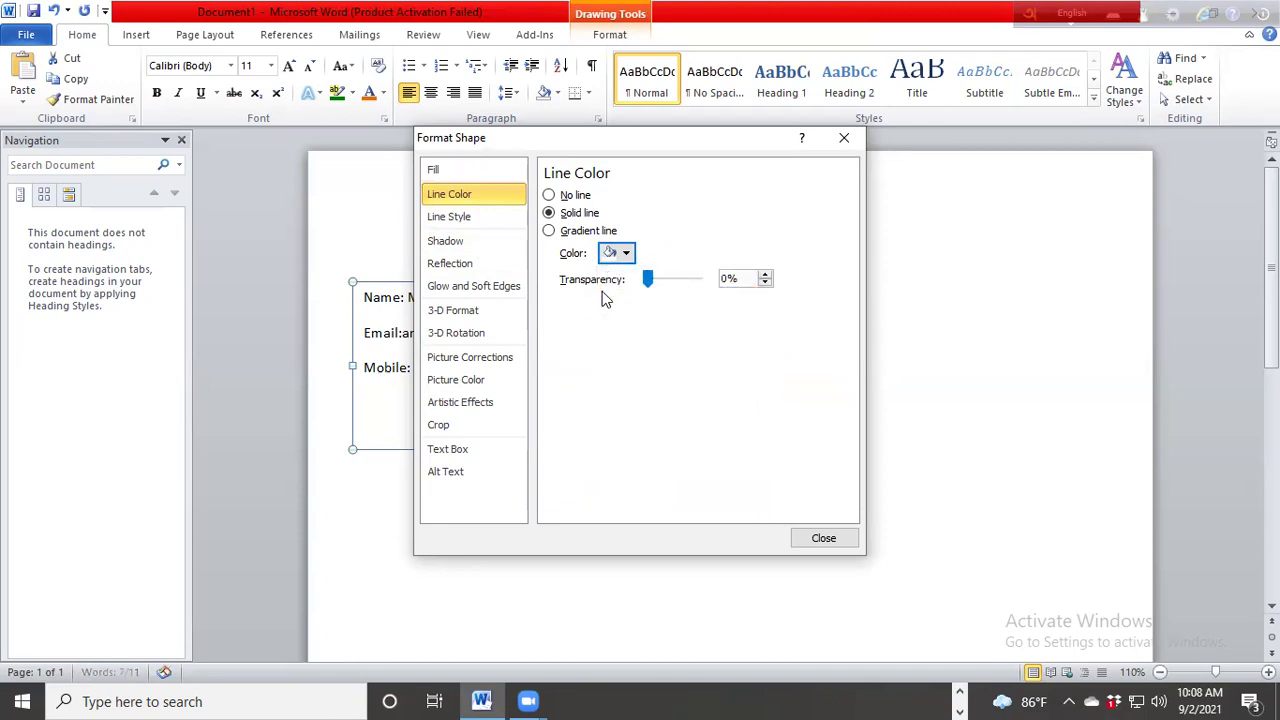
click(822, 540)
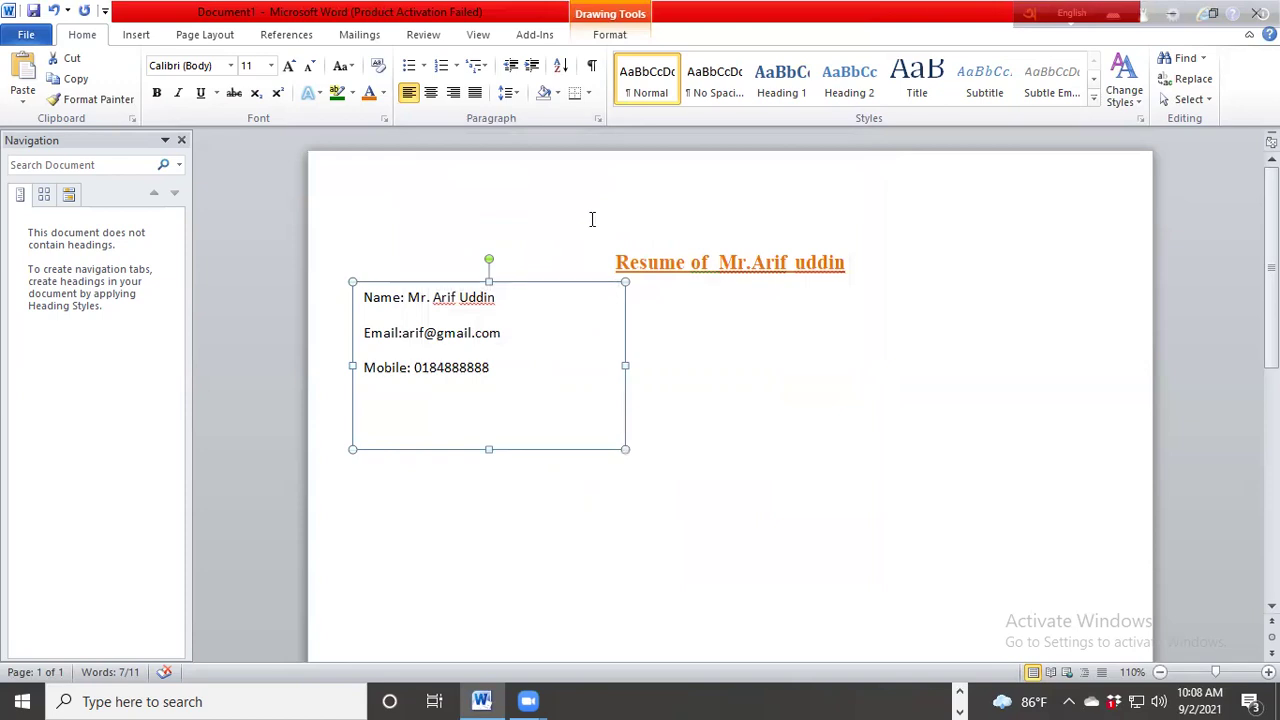
click(509, 535)
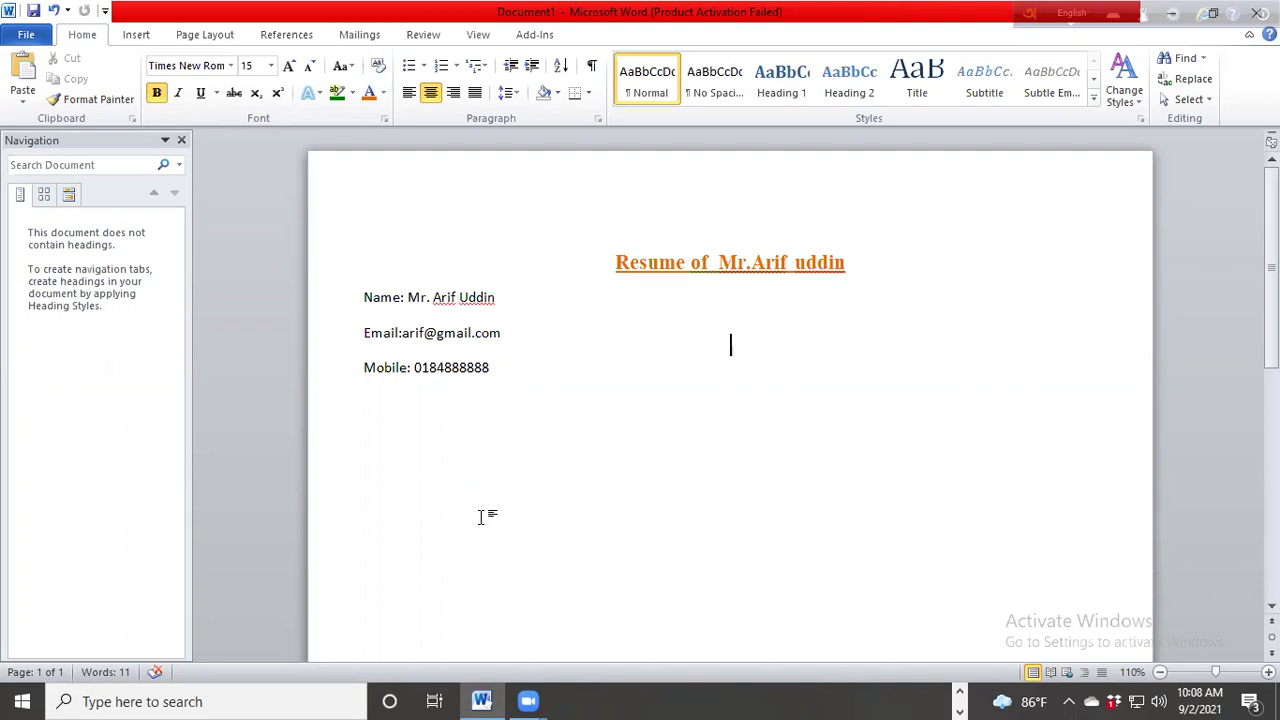
Step: Draw a text box to the right of the contact details, below the title, for the photo
click(135, 38)
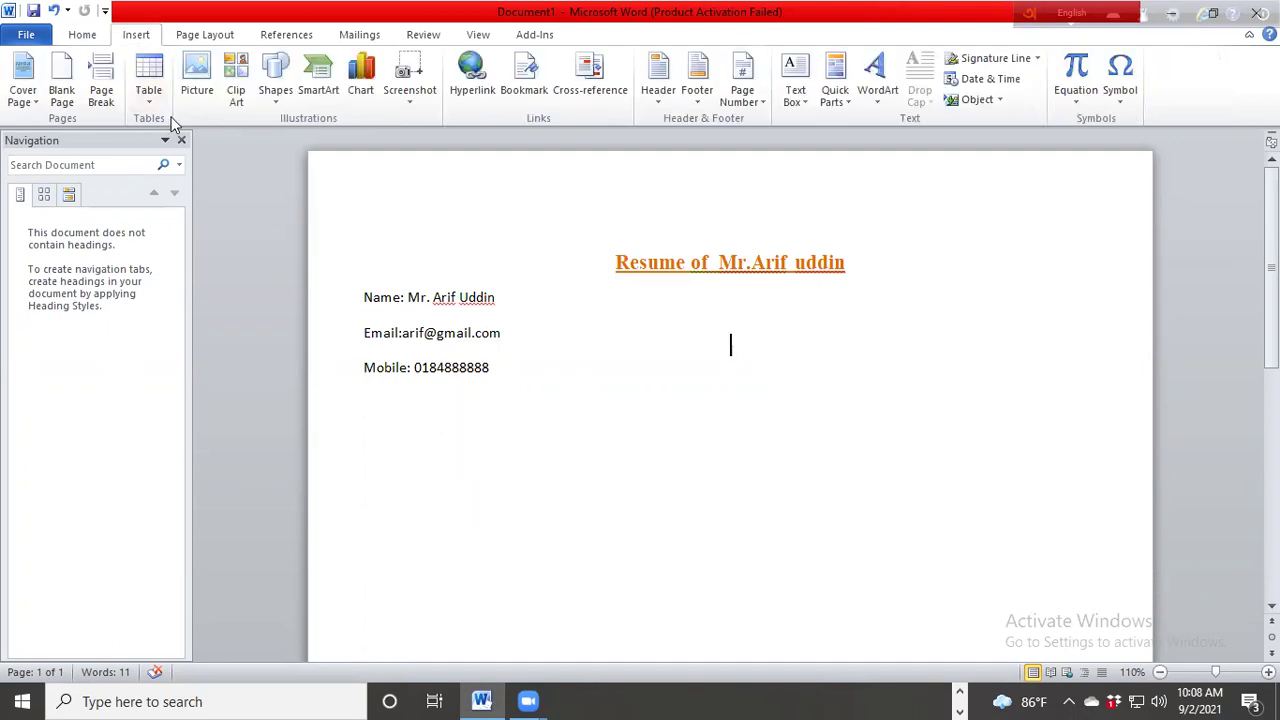
click(275, 75)
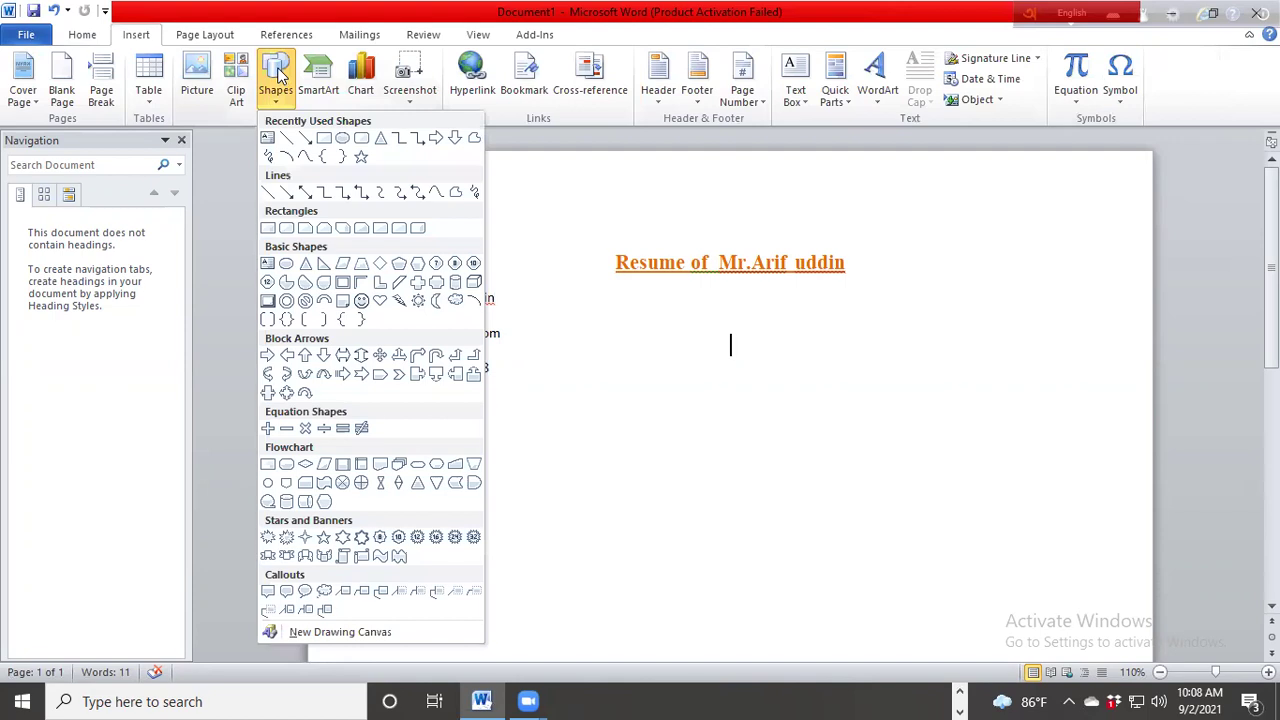
click(275, 137)
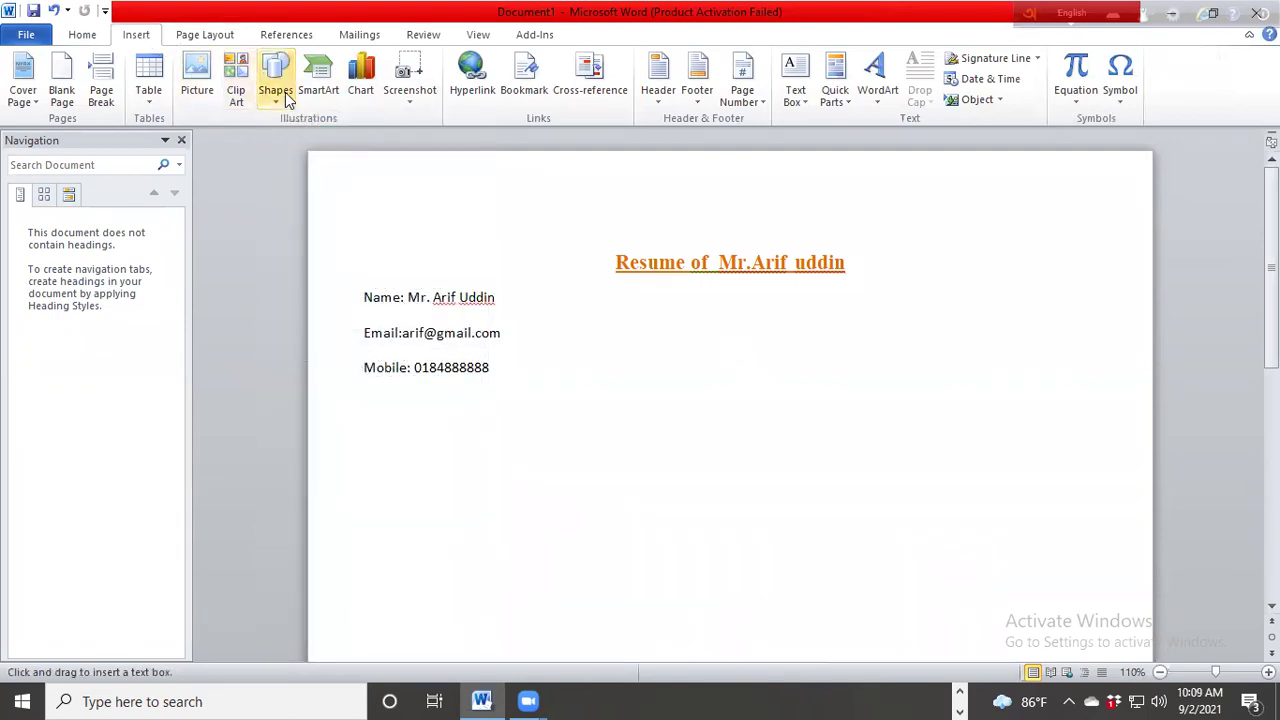
click(287, 97)
click(305, 160)
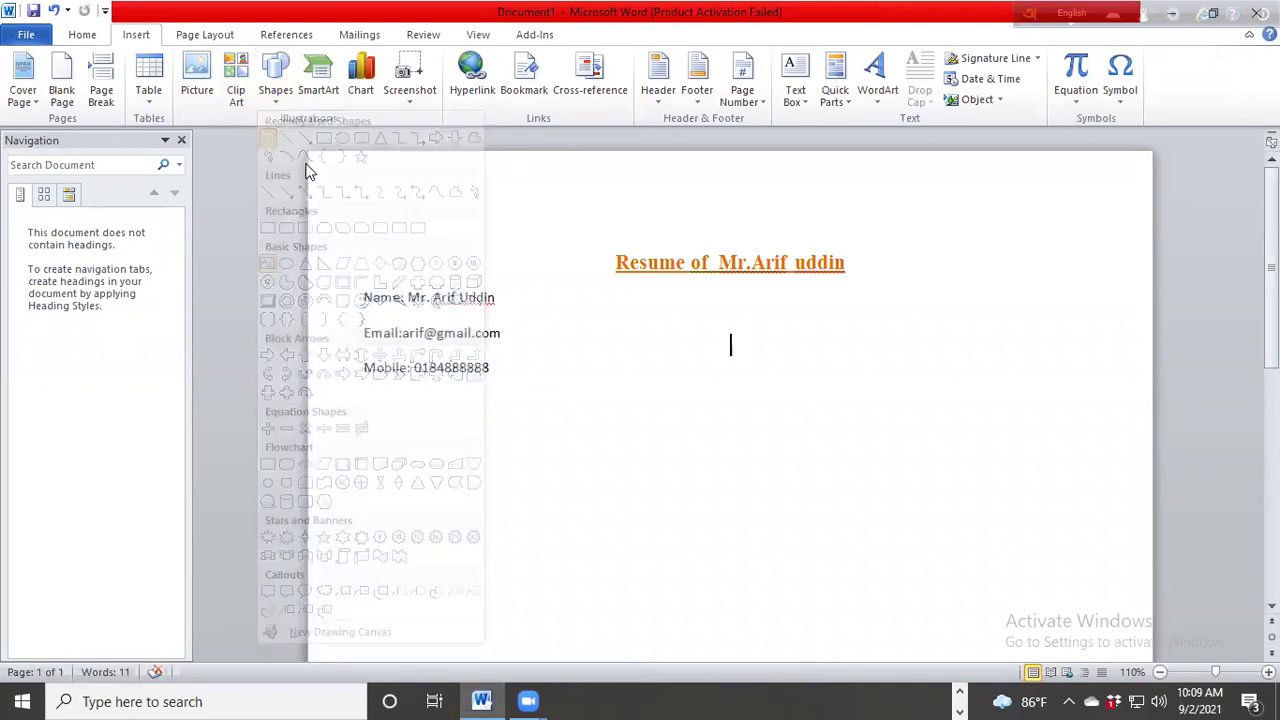
drag(731, 292, 741, 374)
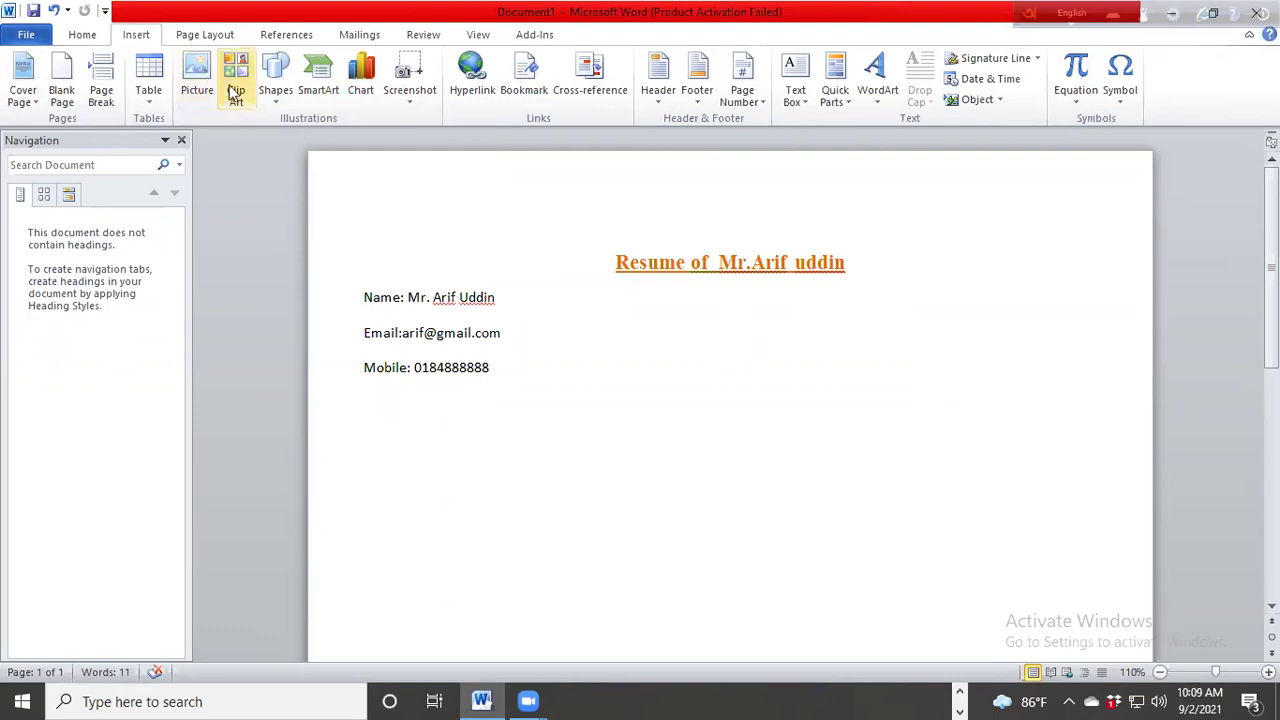
click(276, 80)
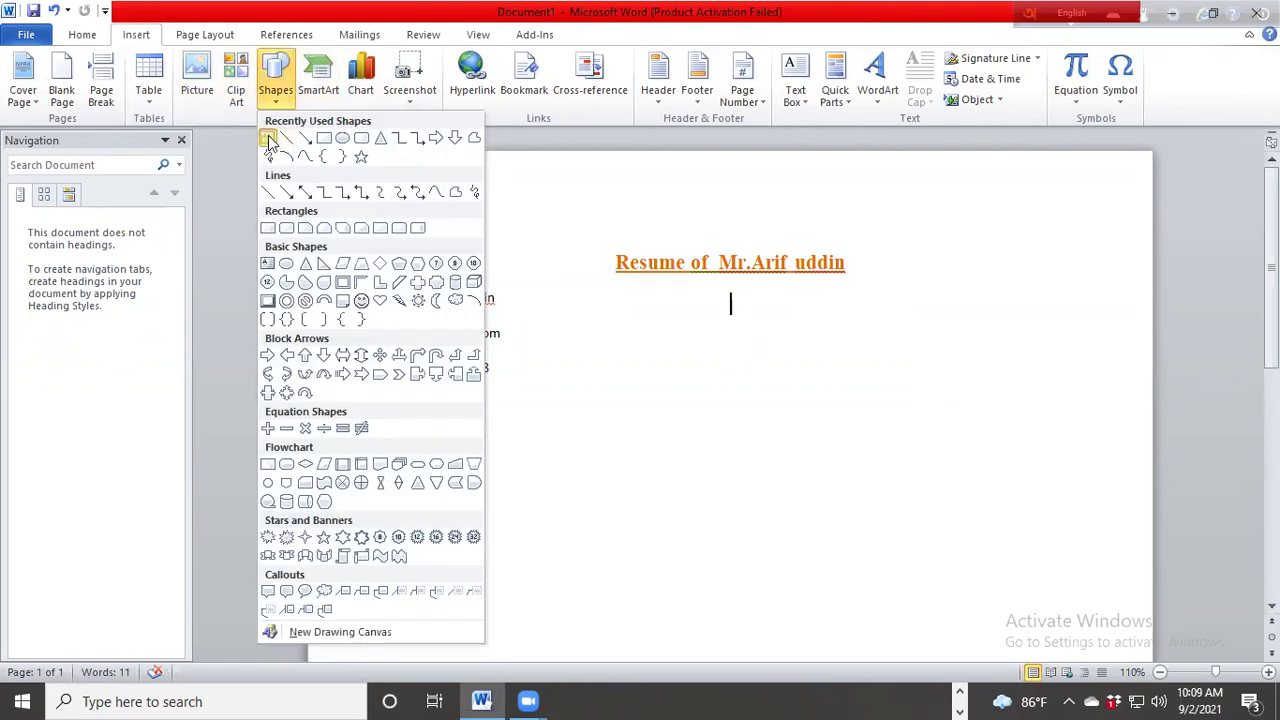
click(268, 139)
mouse_move(862, 291)
mouse_down()
mouse_move(1057, 430)
mouse_move(1076, 425)
mouse_up()
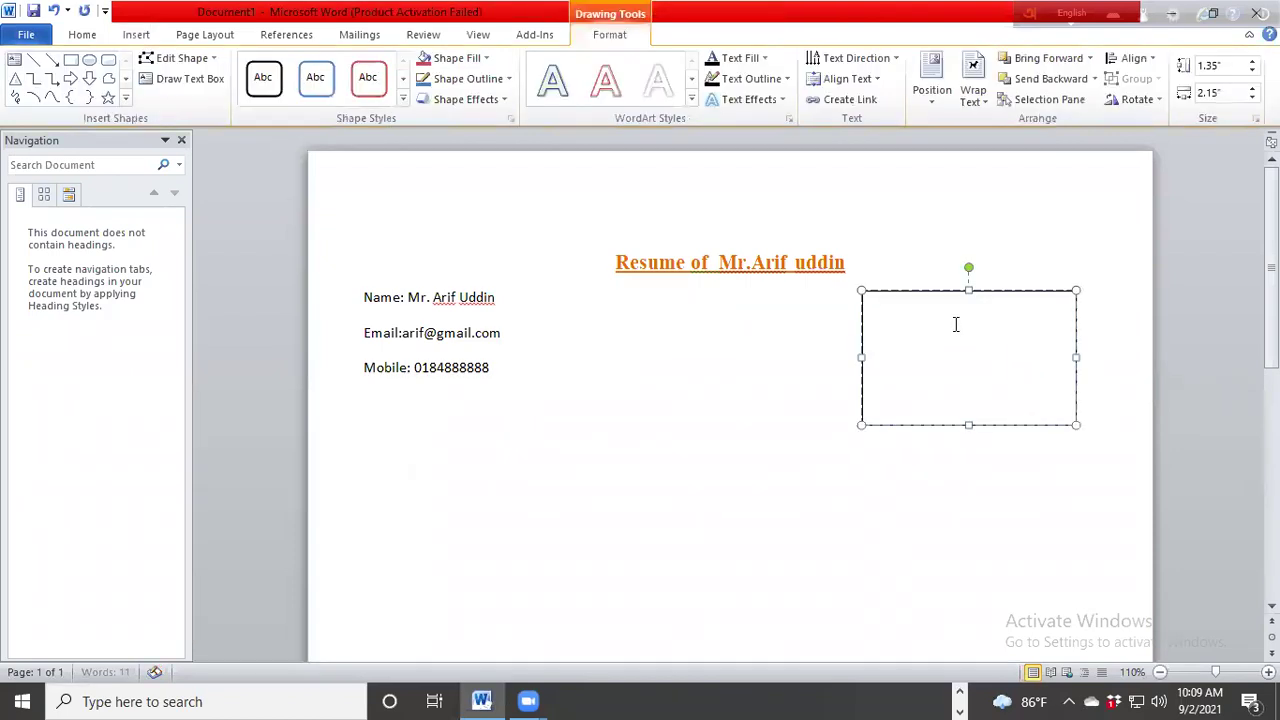
click(141, 37)
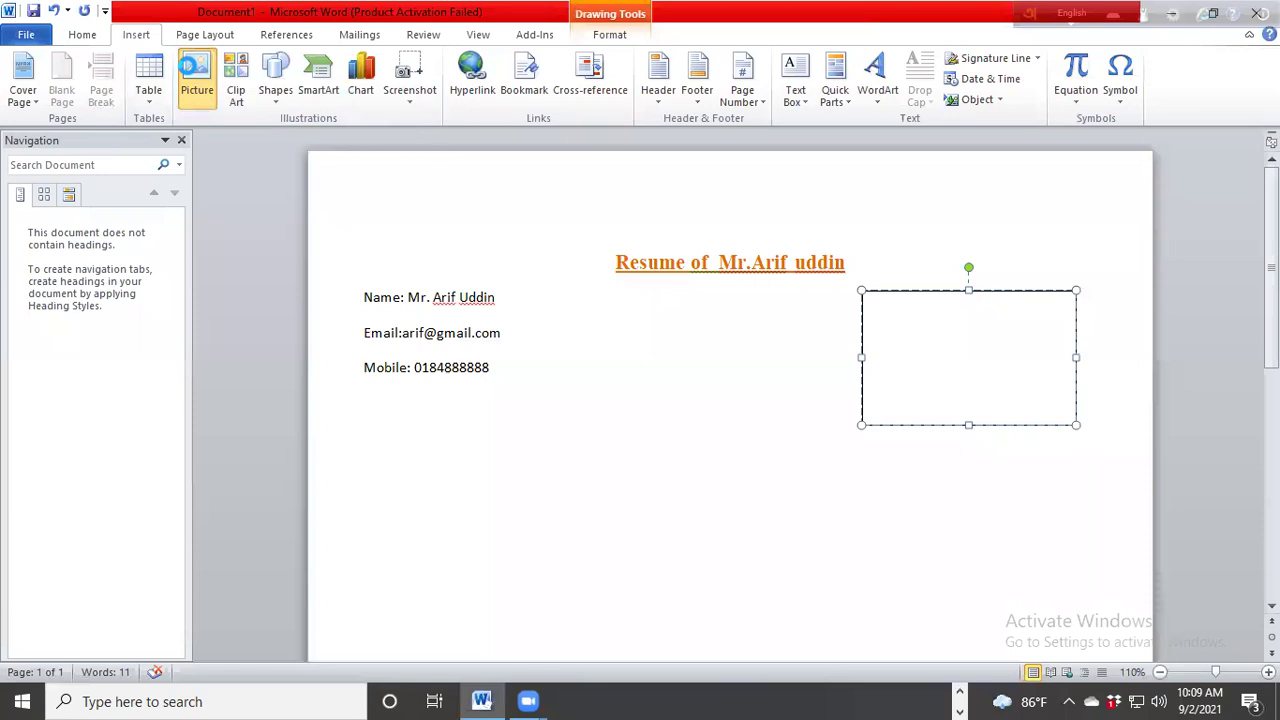
click(188, 78)
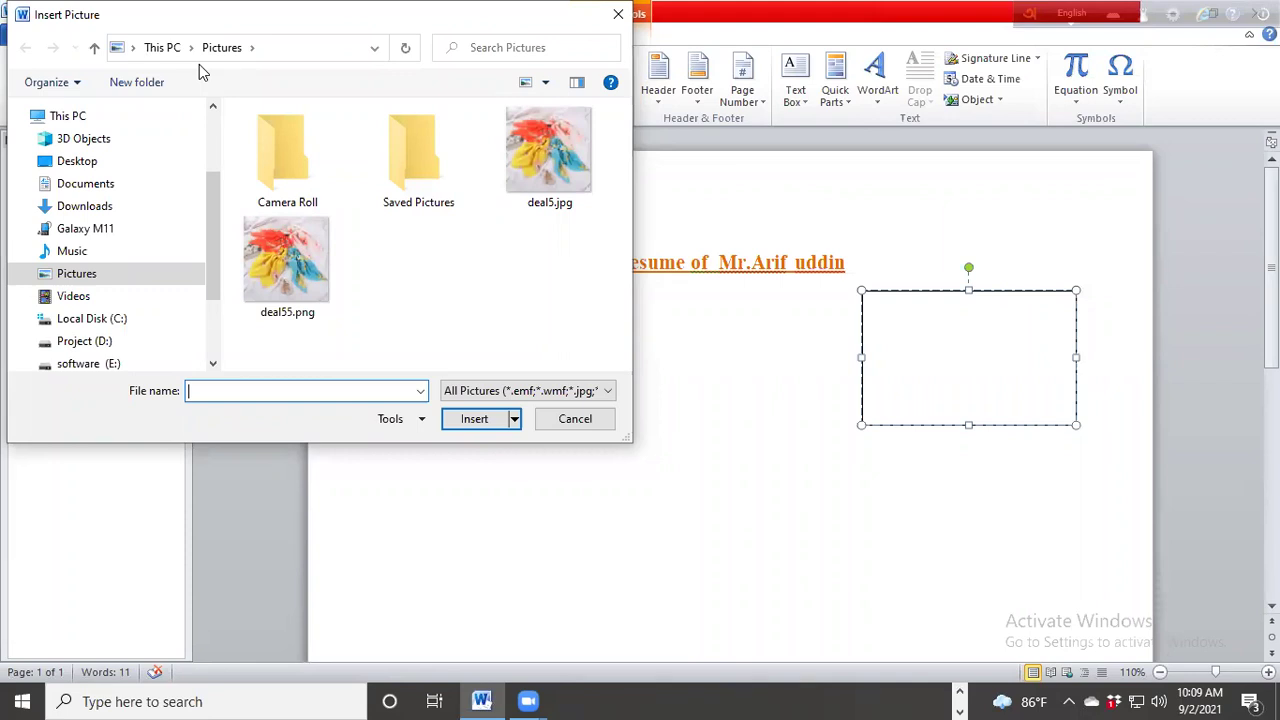
double_click(284, 258)
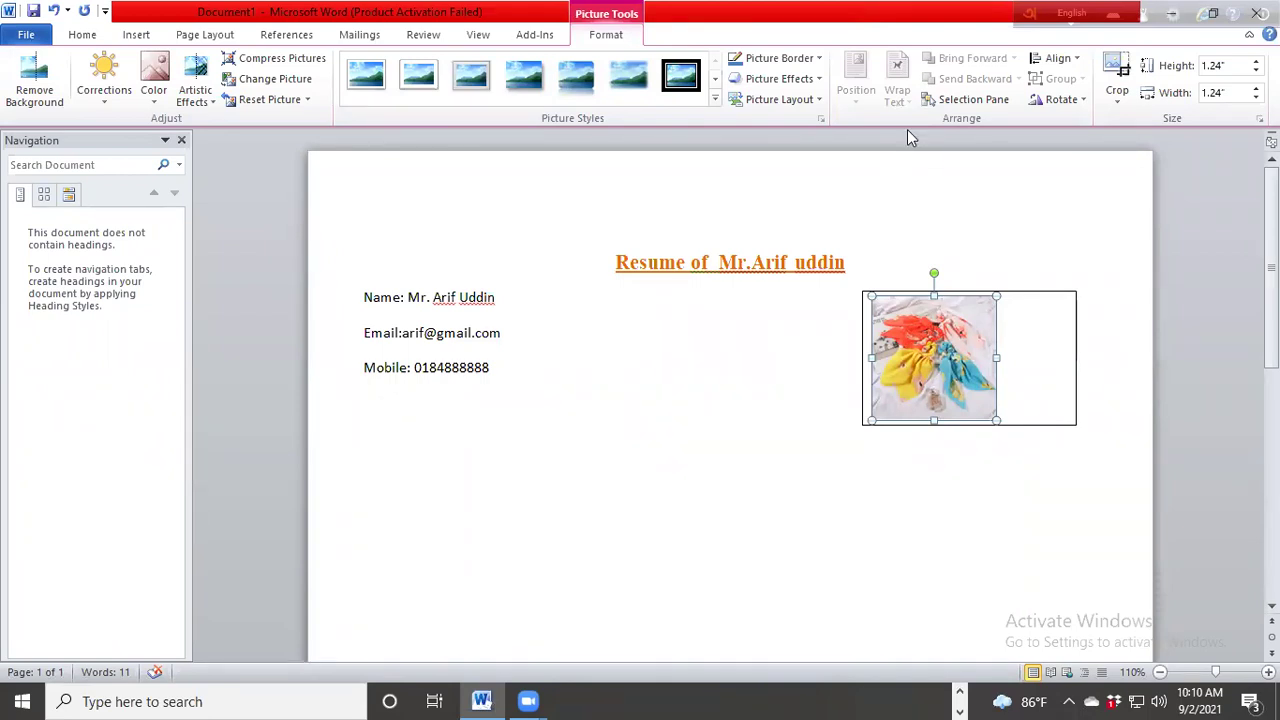
Step: Replace the photo box's picture by inserting deal55.png into it
key(Delete)
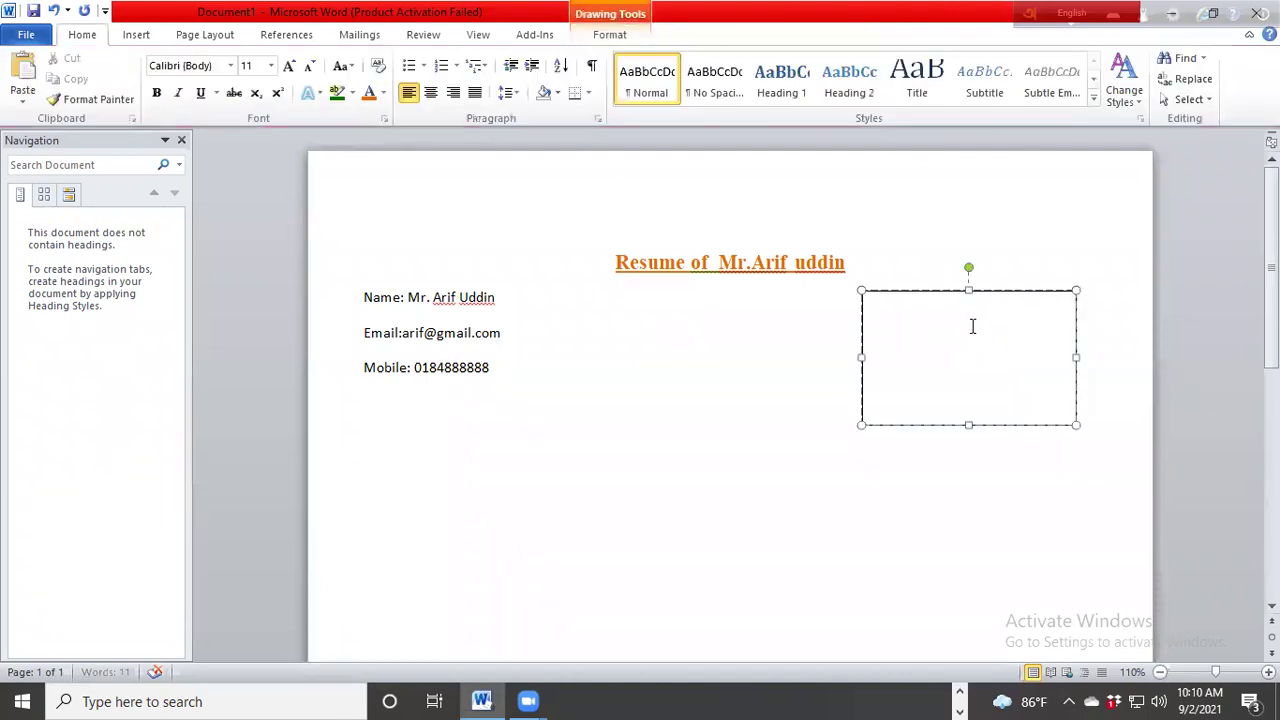
click(718, 349)
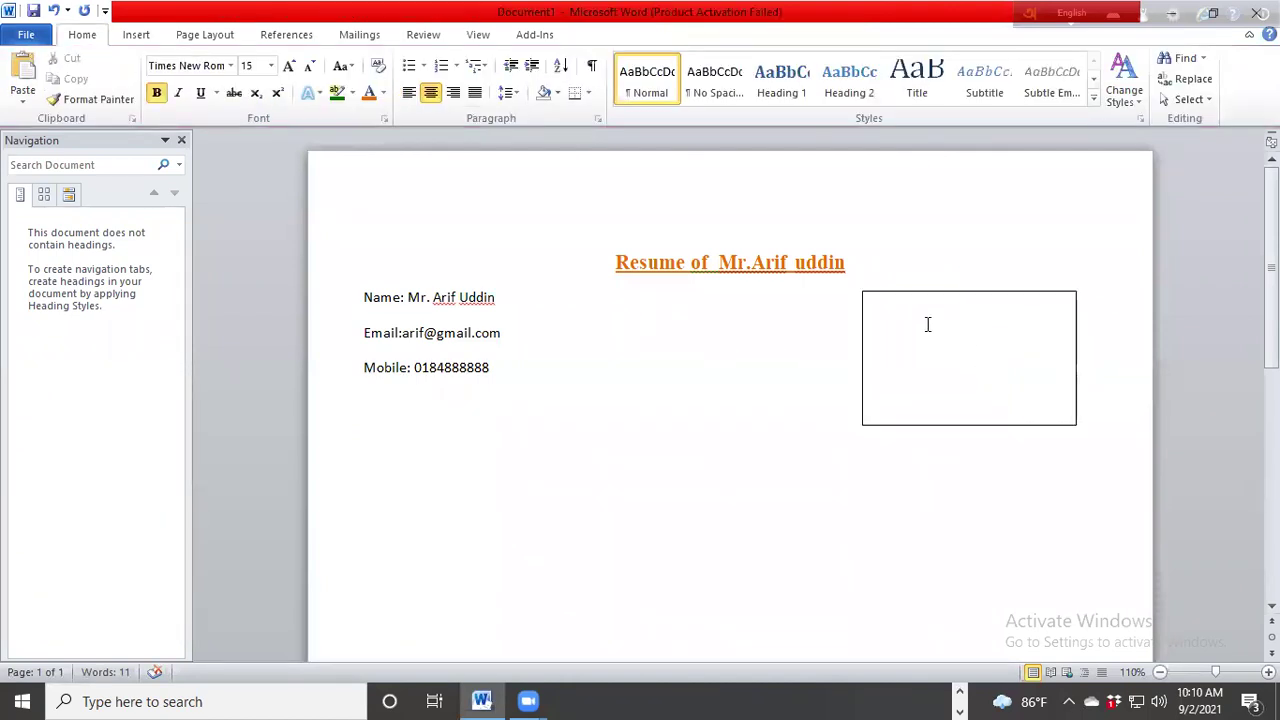
click(927, 324)
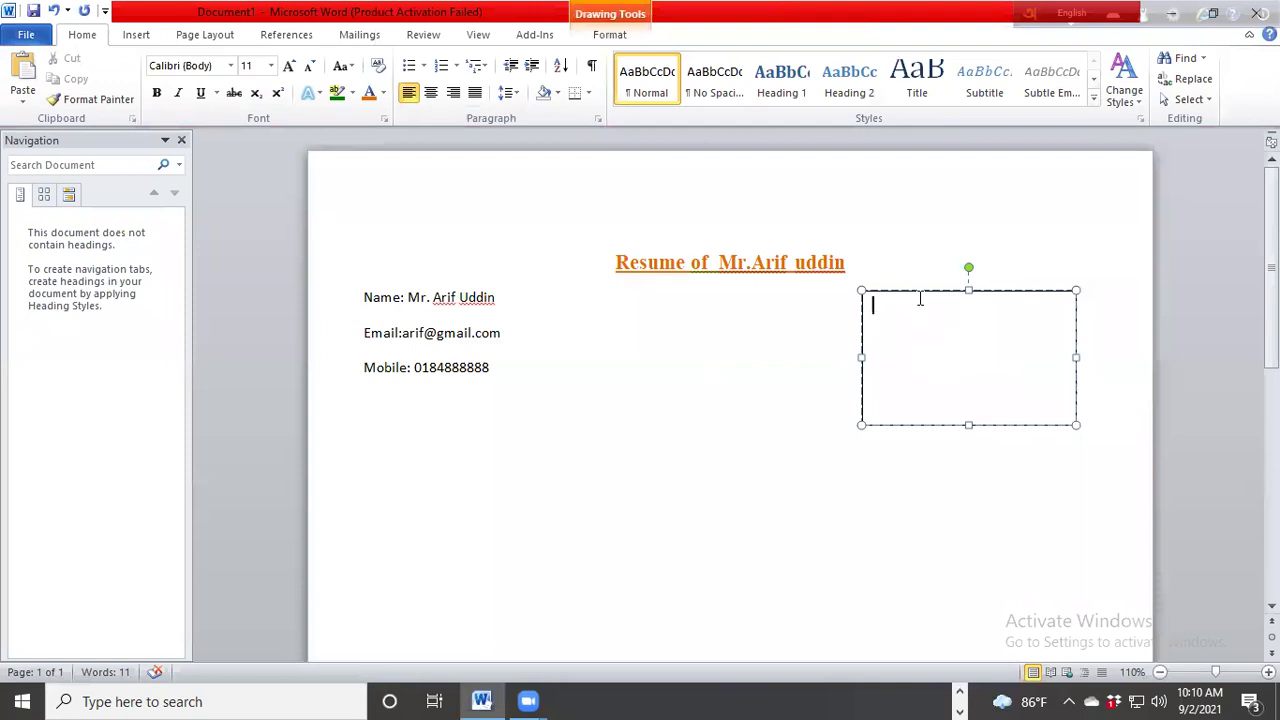
click(136, 34)
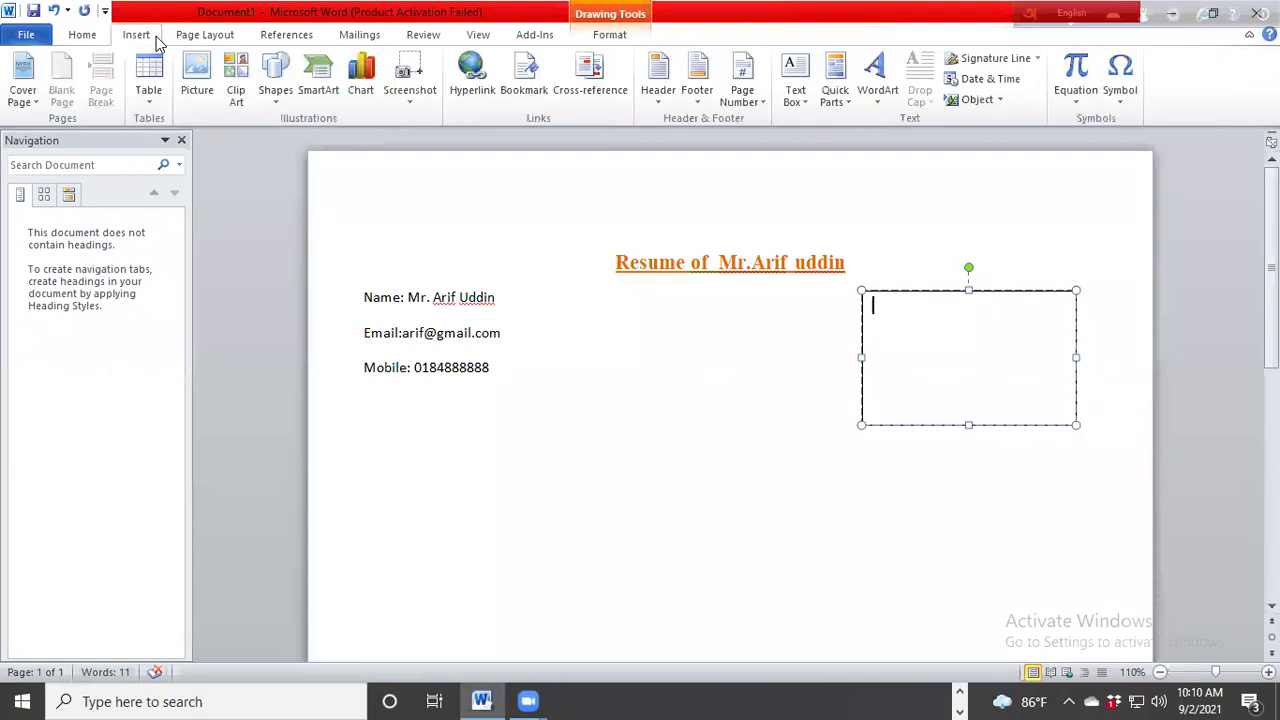
click(197, 75)
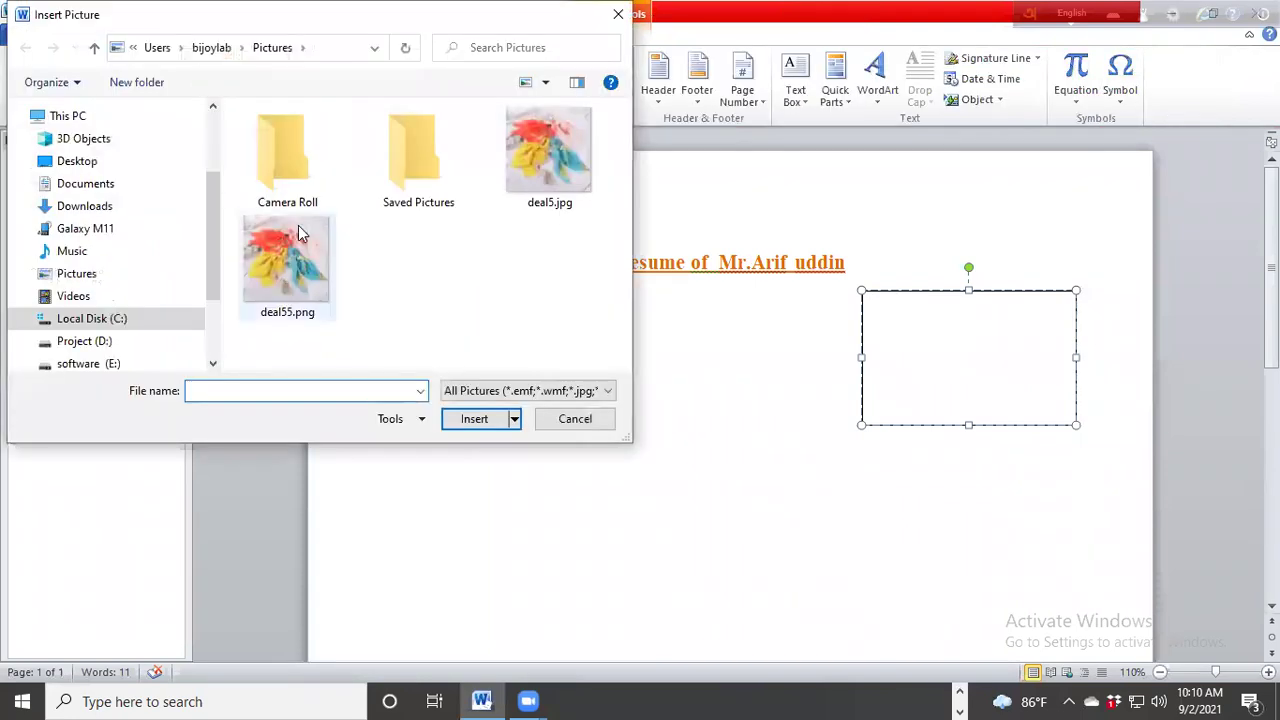
double_click(304, 272)
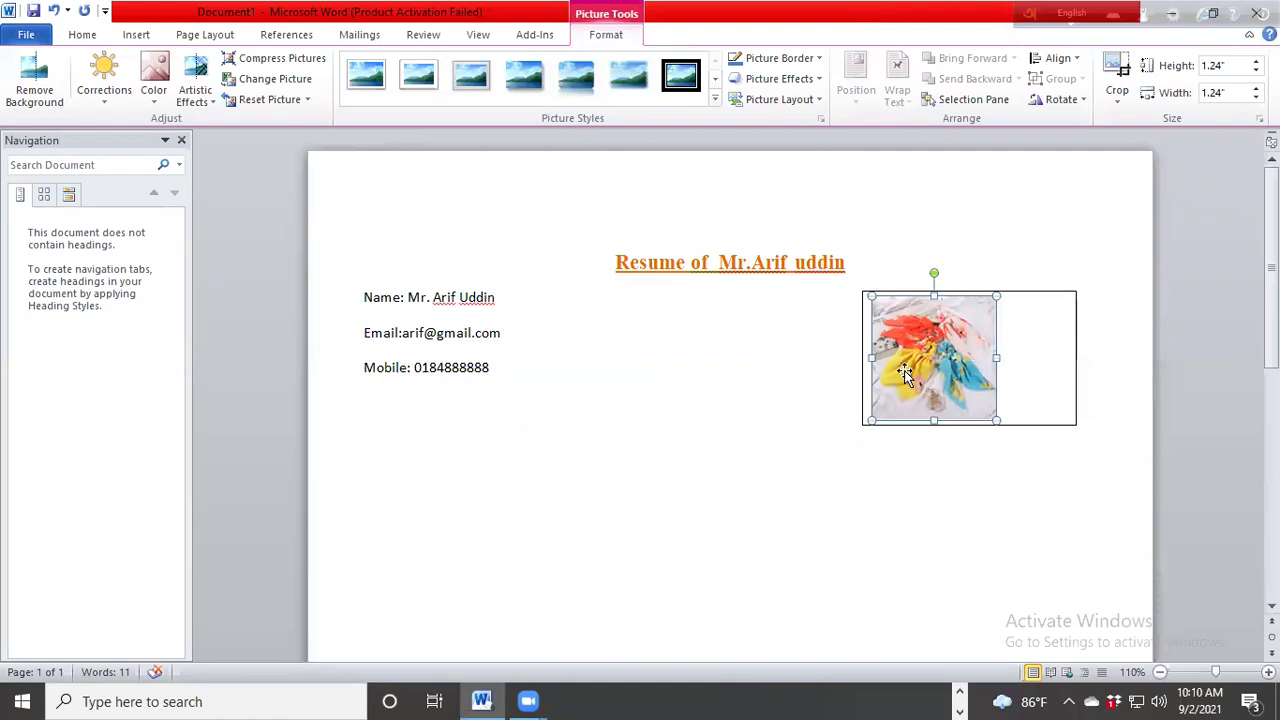
click(761, 384)
click(938, 348)
click(1026, 292)
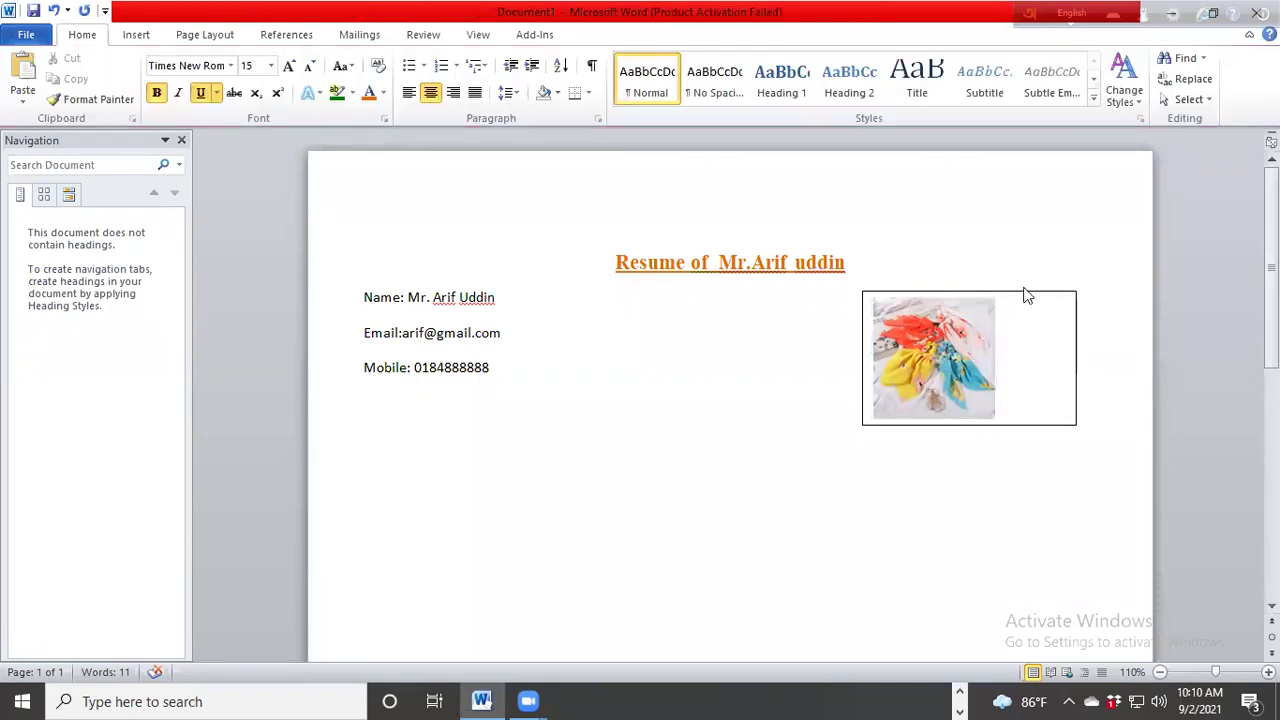
Step: Change the photo frame's outline colour in Format Shape > Line Color
click(1004, 426)
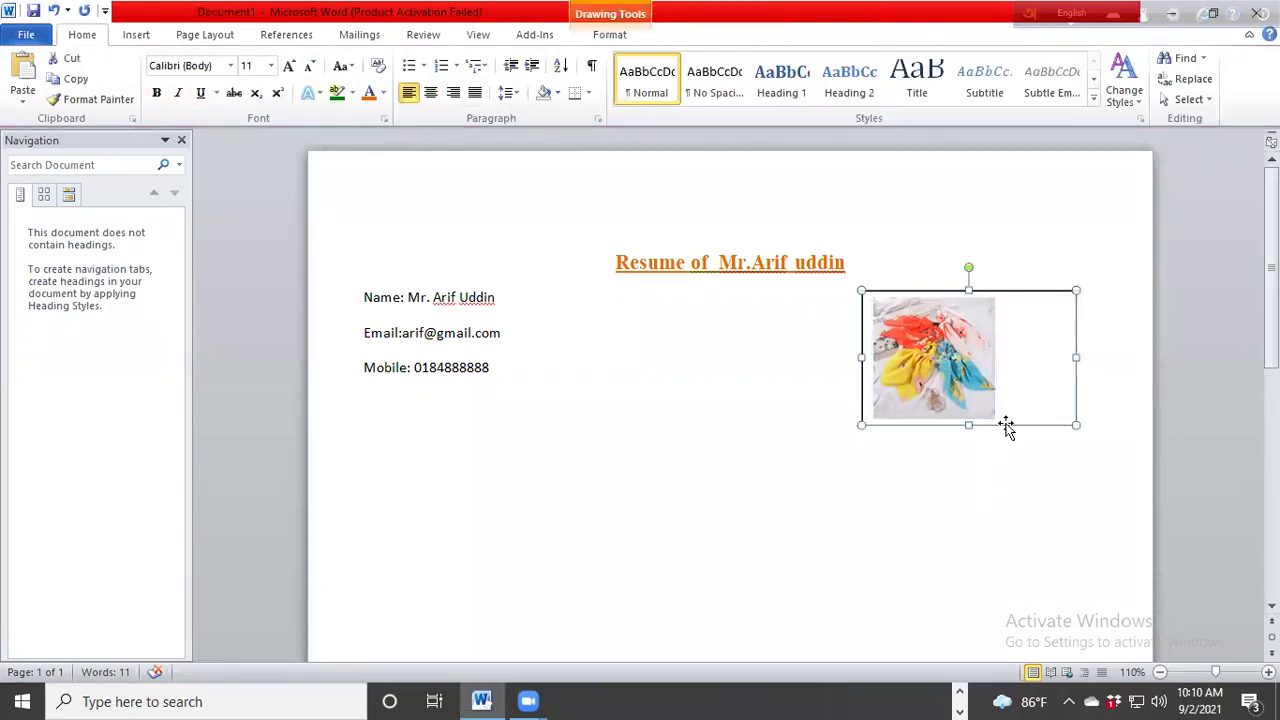
right_click(1006, 426)
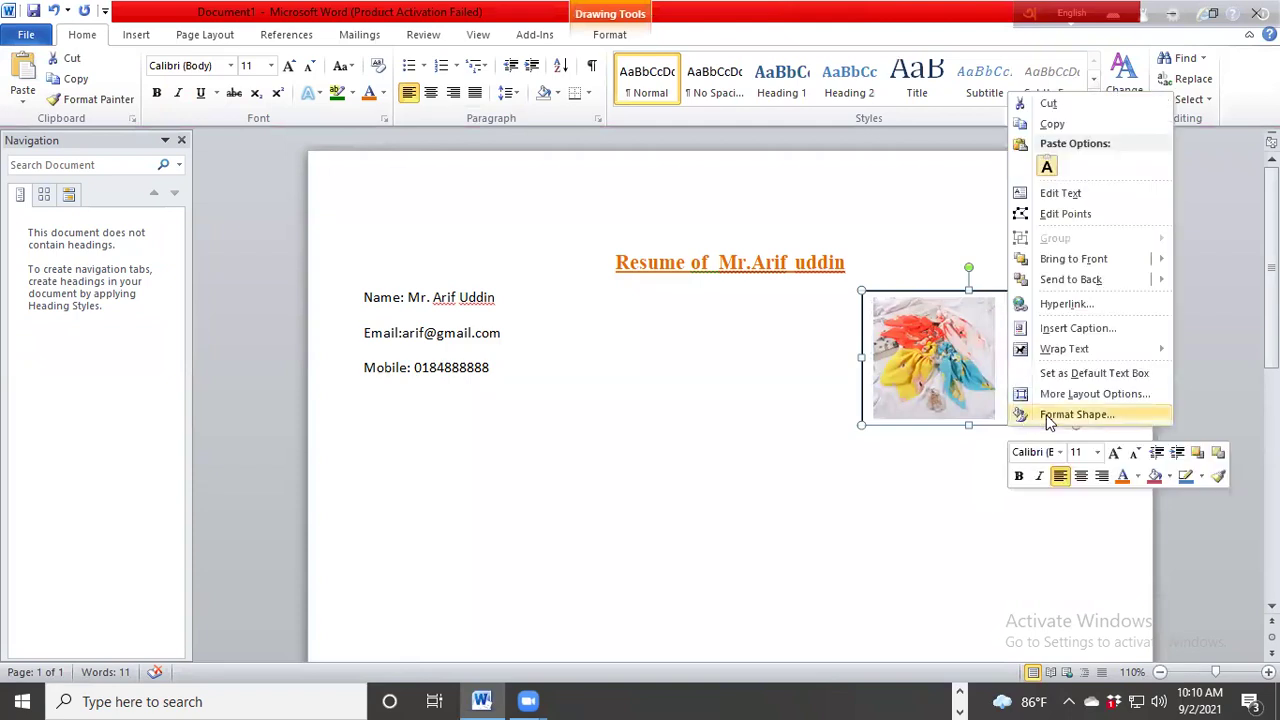
click(1047, 412)
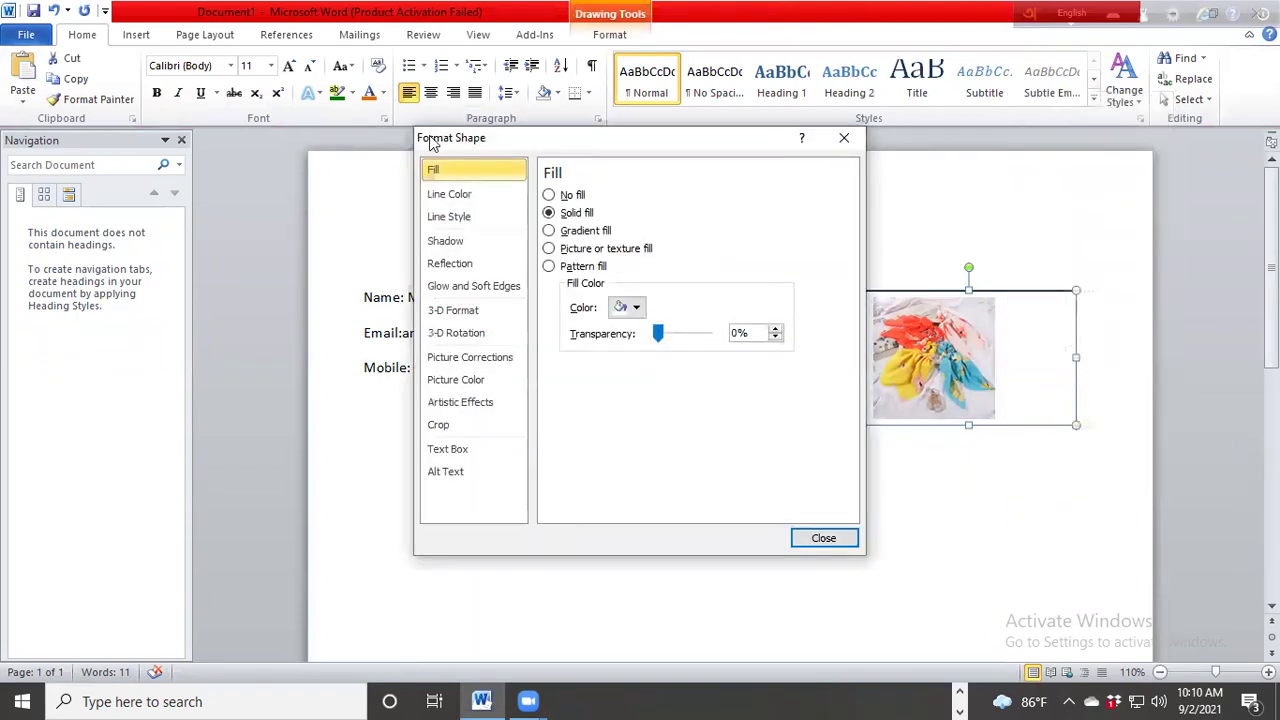
click(450, 200)
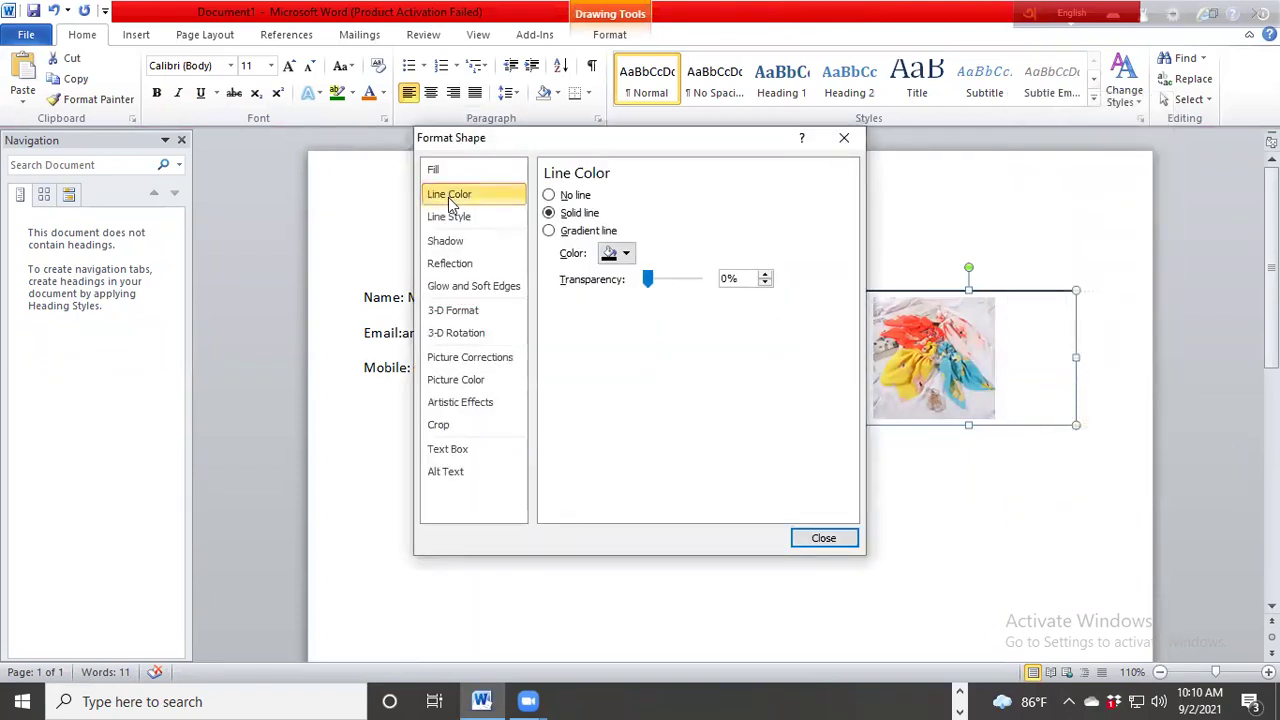
click(617, 253)
click(606, 292)
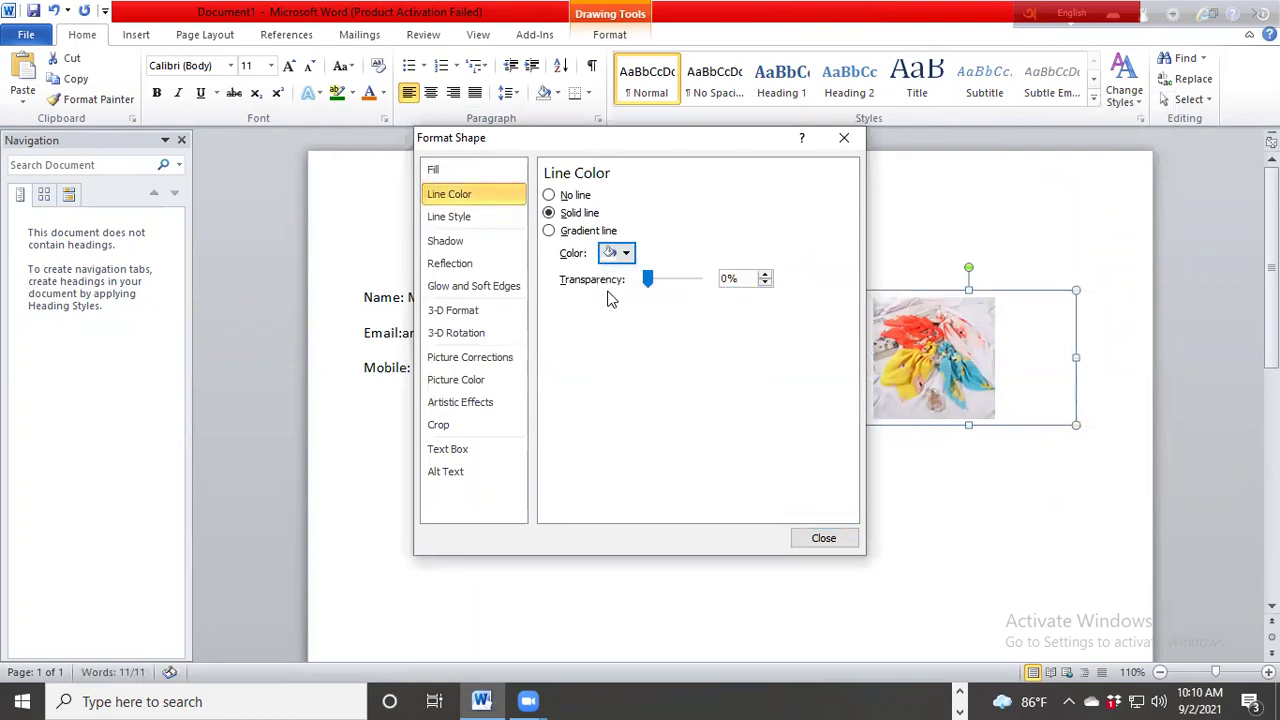
click(622, 254)
click(670, 292)
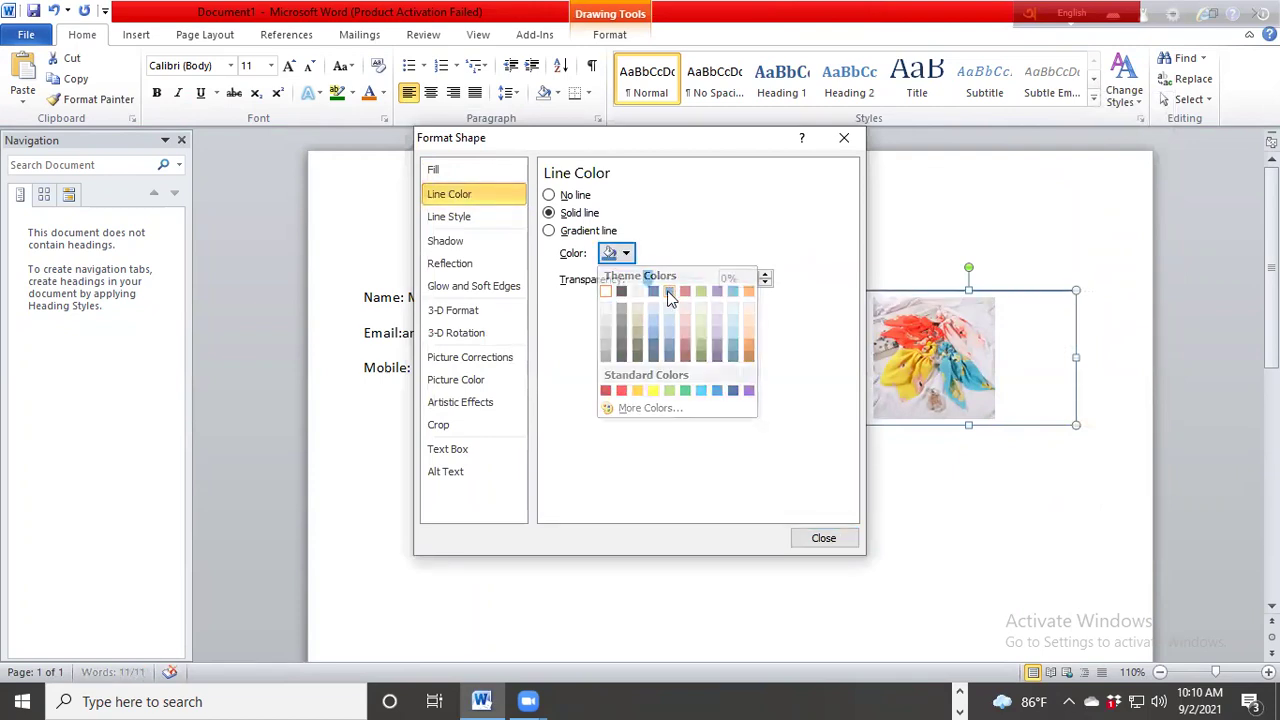
click(838, 540)
click(945, 505)
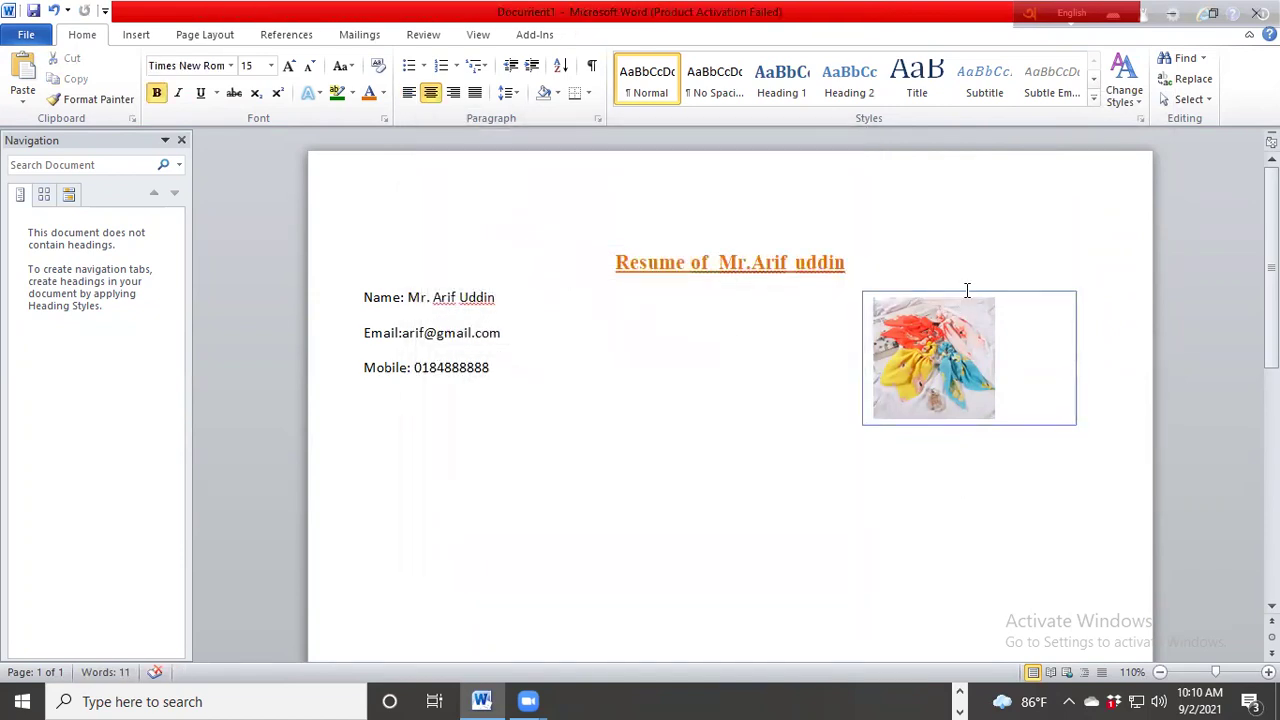
Step: Review the photo frame's line colour settings again and close Format Shape
click(1007, 289)
right_click(1007, 289)
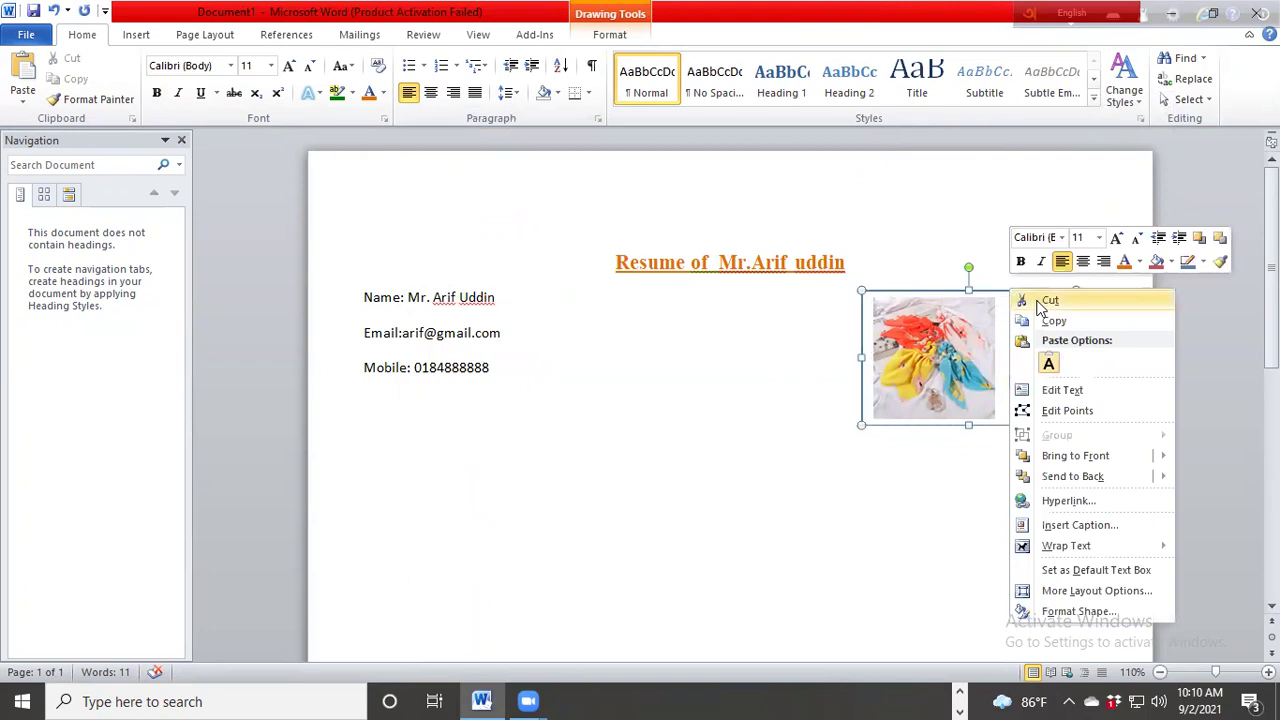
click(1090, 612)
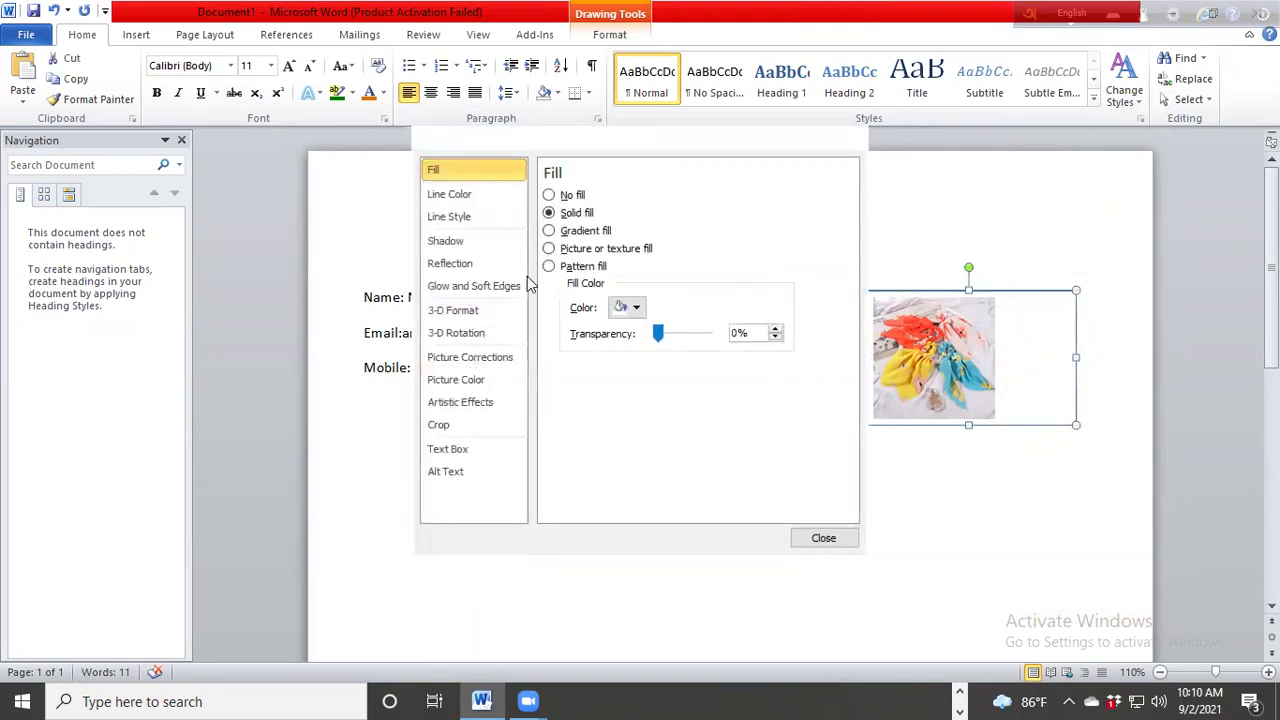
click(475, 194)
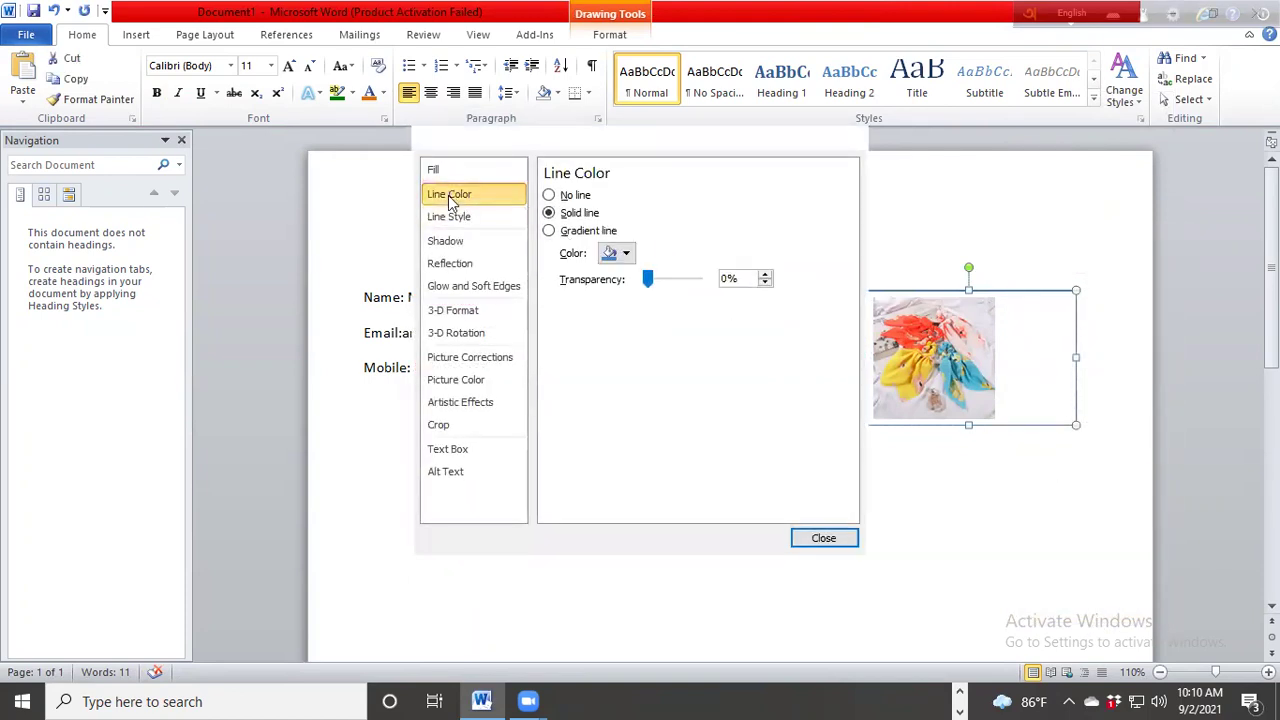
click(617, 253)
click(723, 469)
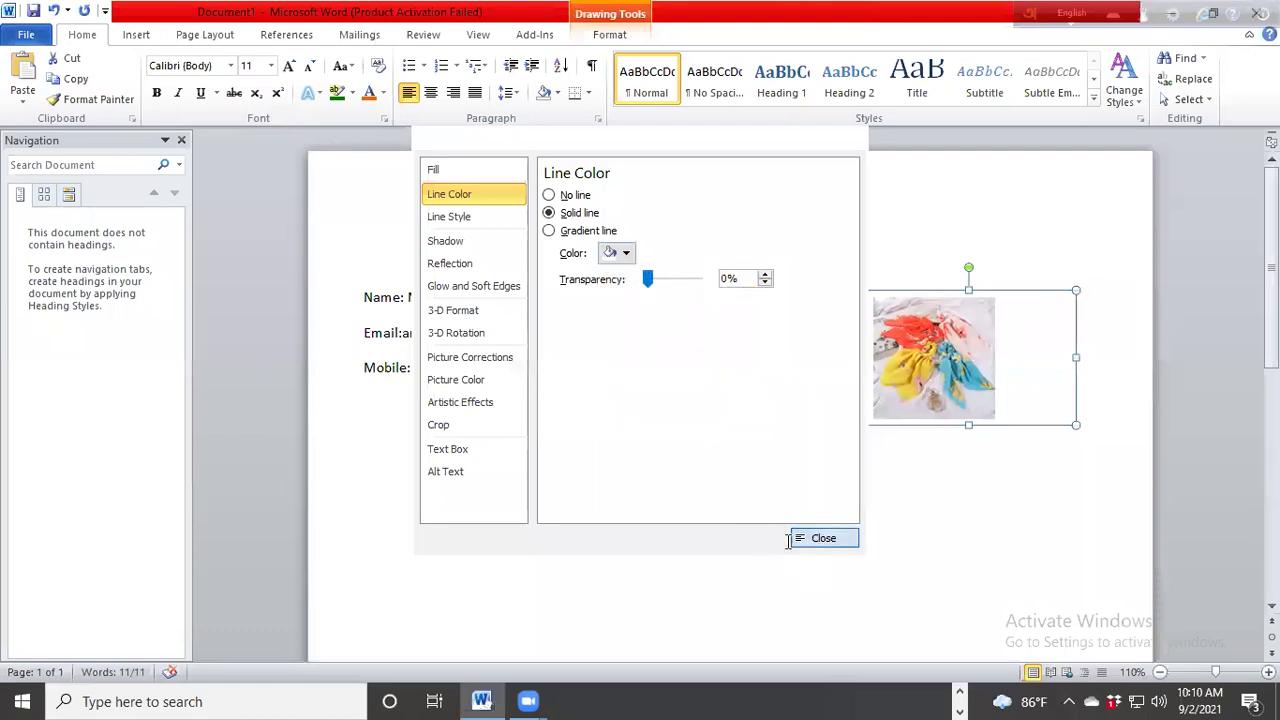
click(800, 538)
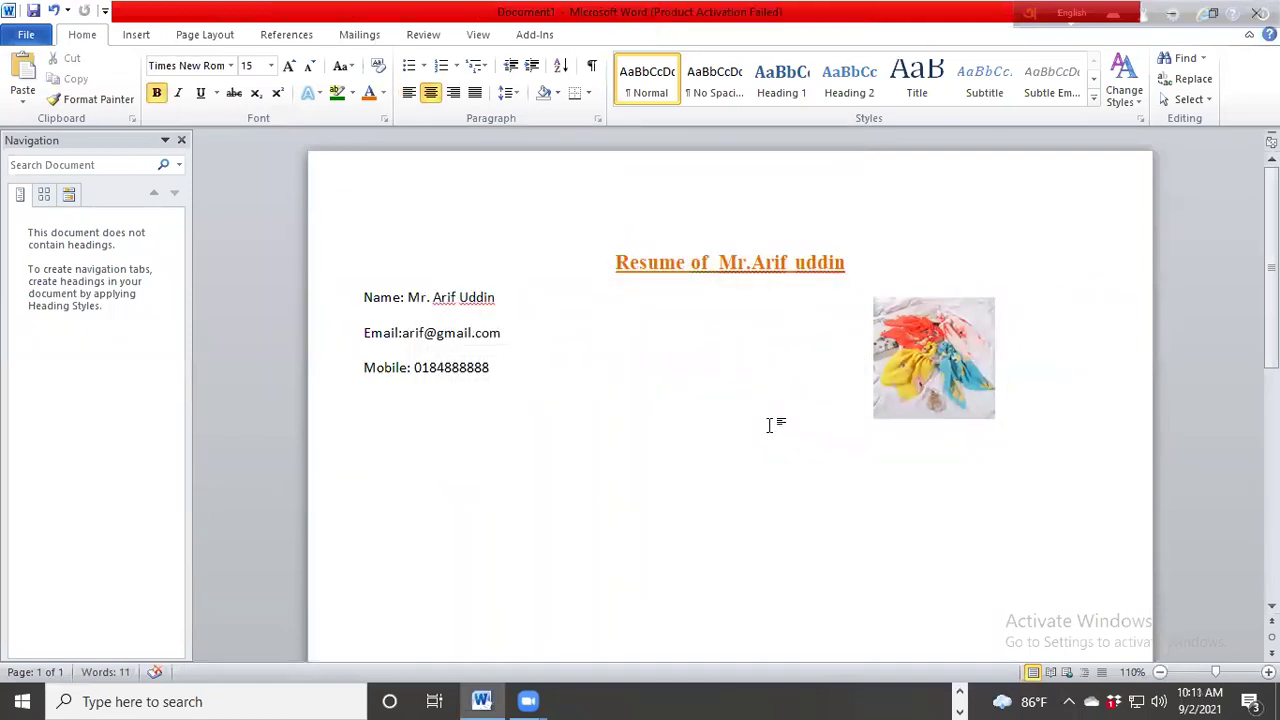
scroll(770, 420, down, 3)
scroll(771, 406, up, 1)
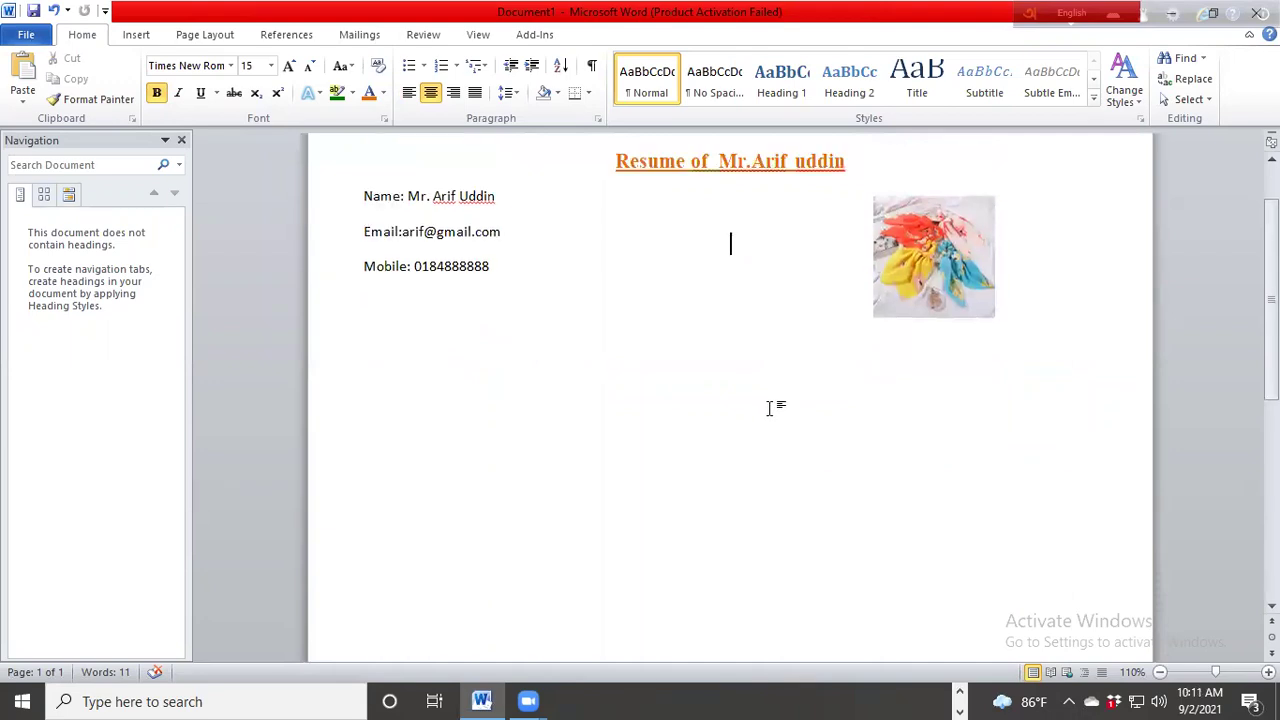
click(588, 320)
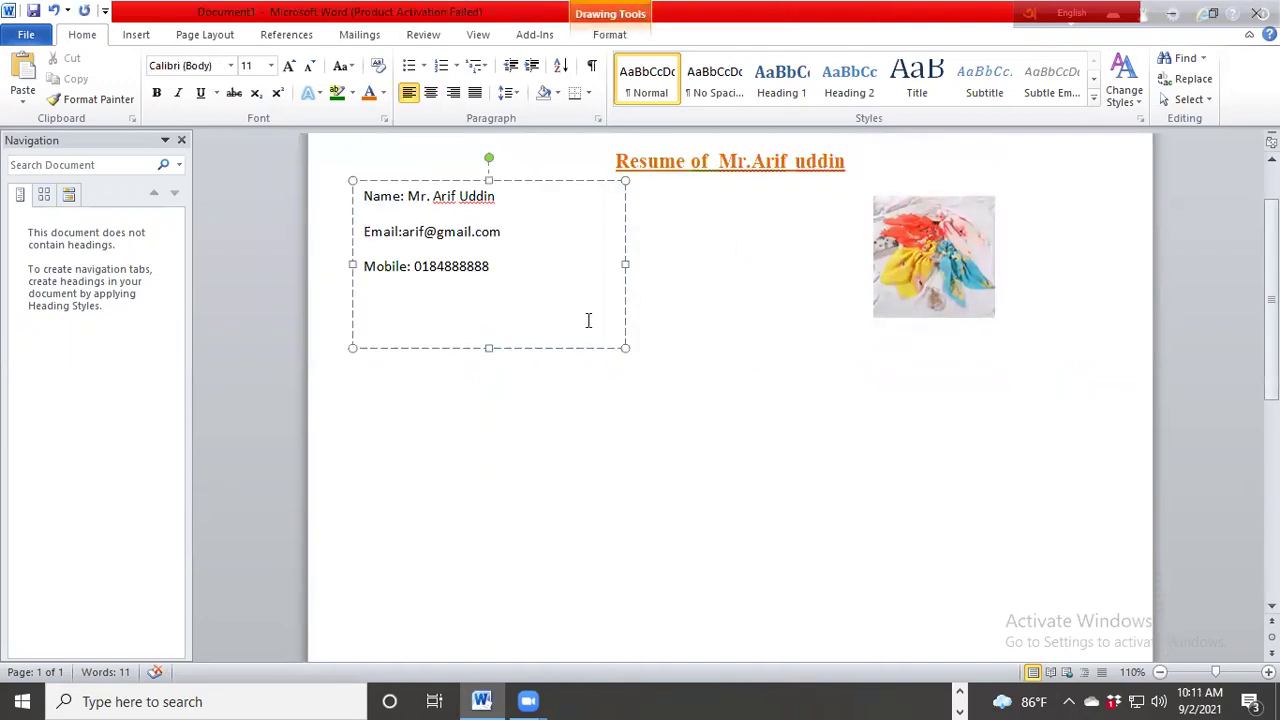
drag(497, 335, 372, 200)
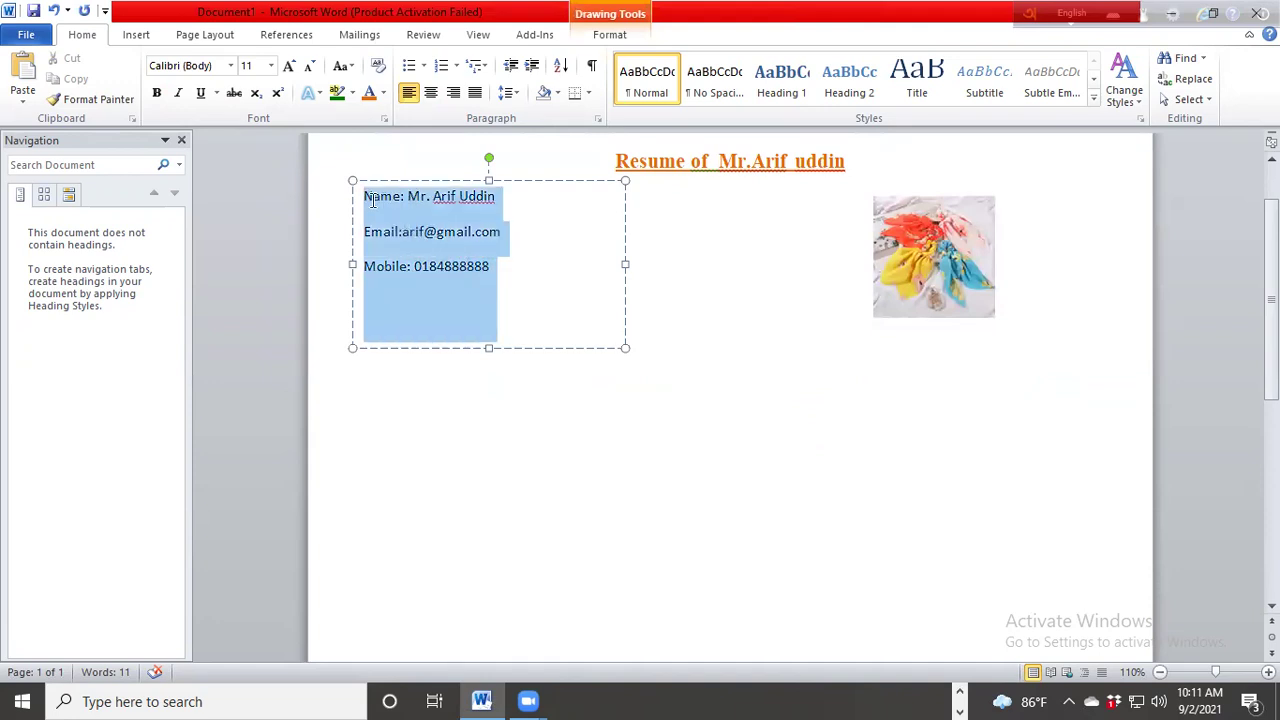
click(935, 268)
click(700, 309)
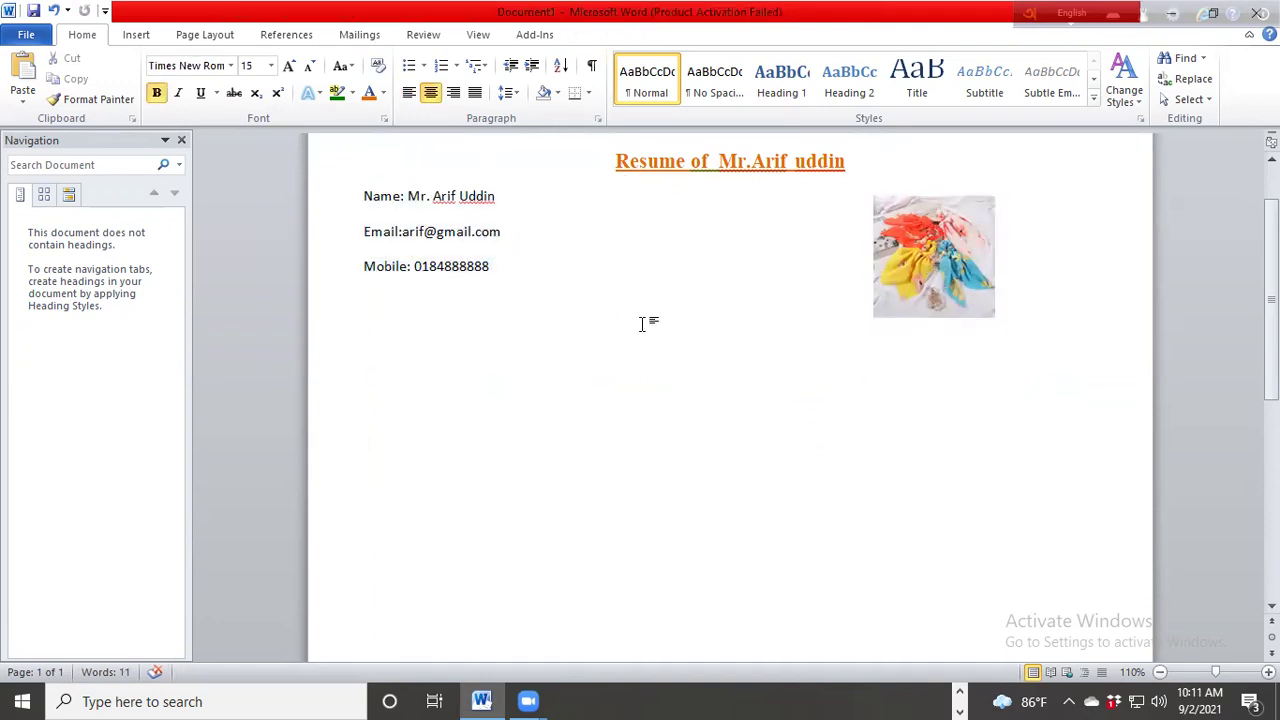
key(Return)
key(Return)
key(Return)
Step: Insert a 2-column by 8-row table below the contact details, replacing a mistaken 2x2 table
click(141, 35)
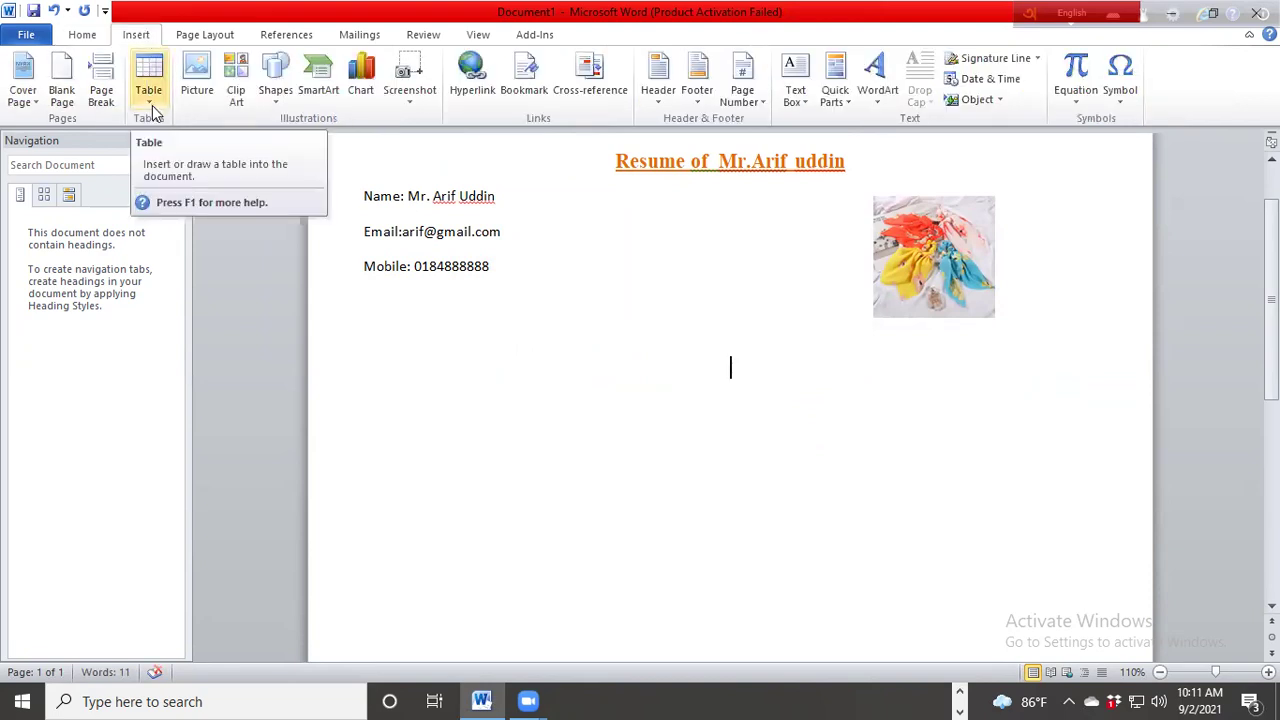
click(148, 72)
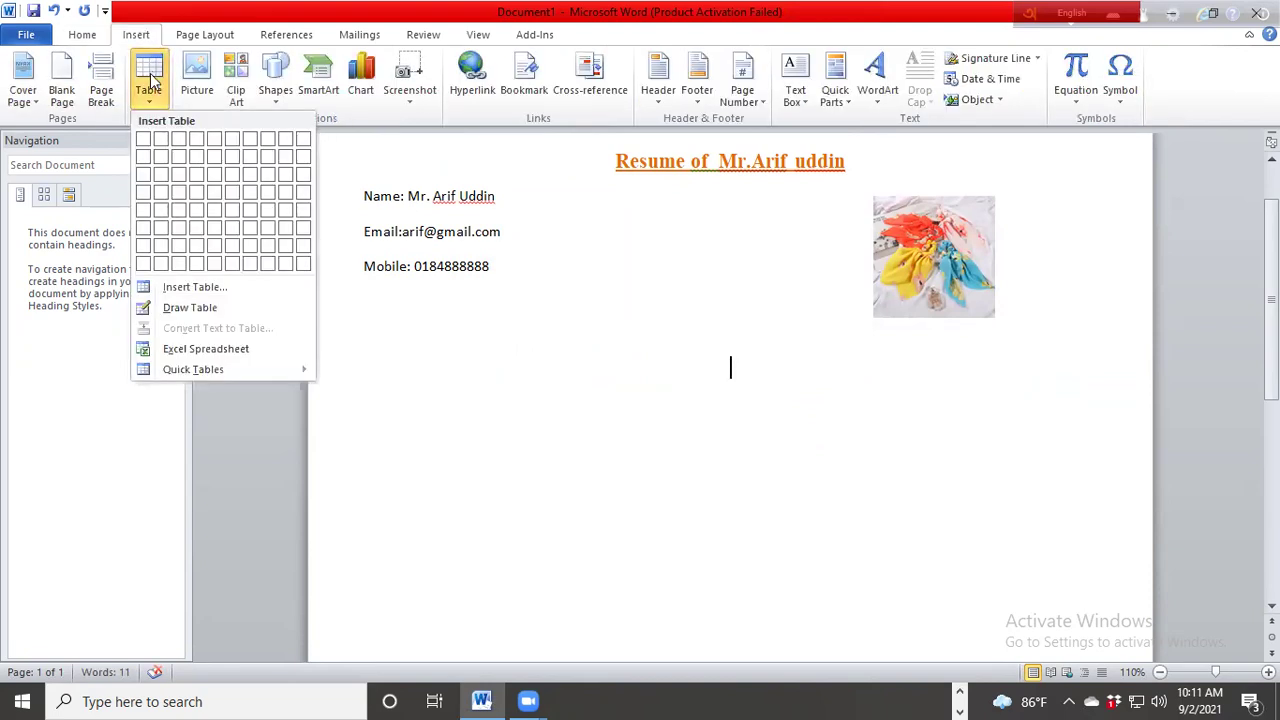
click(163, 156)
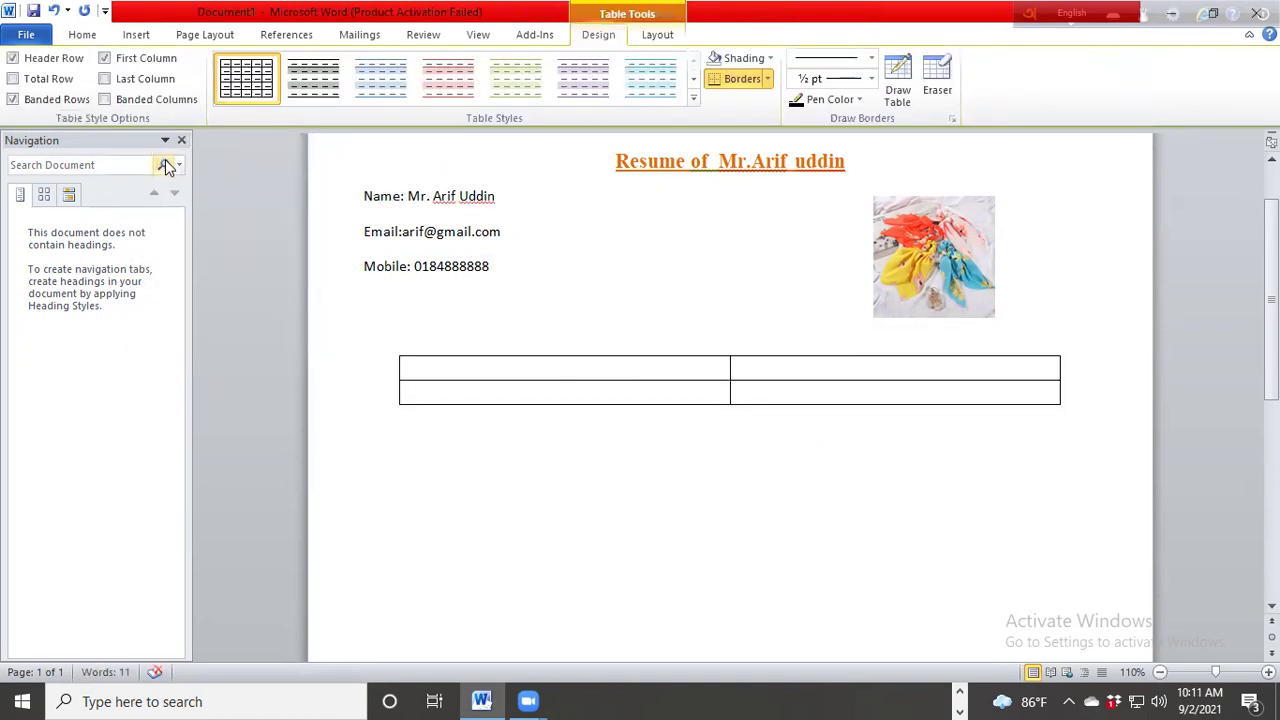
key(ctrl+z)
click(136, 40)
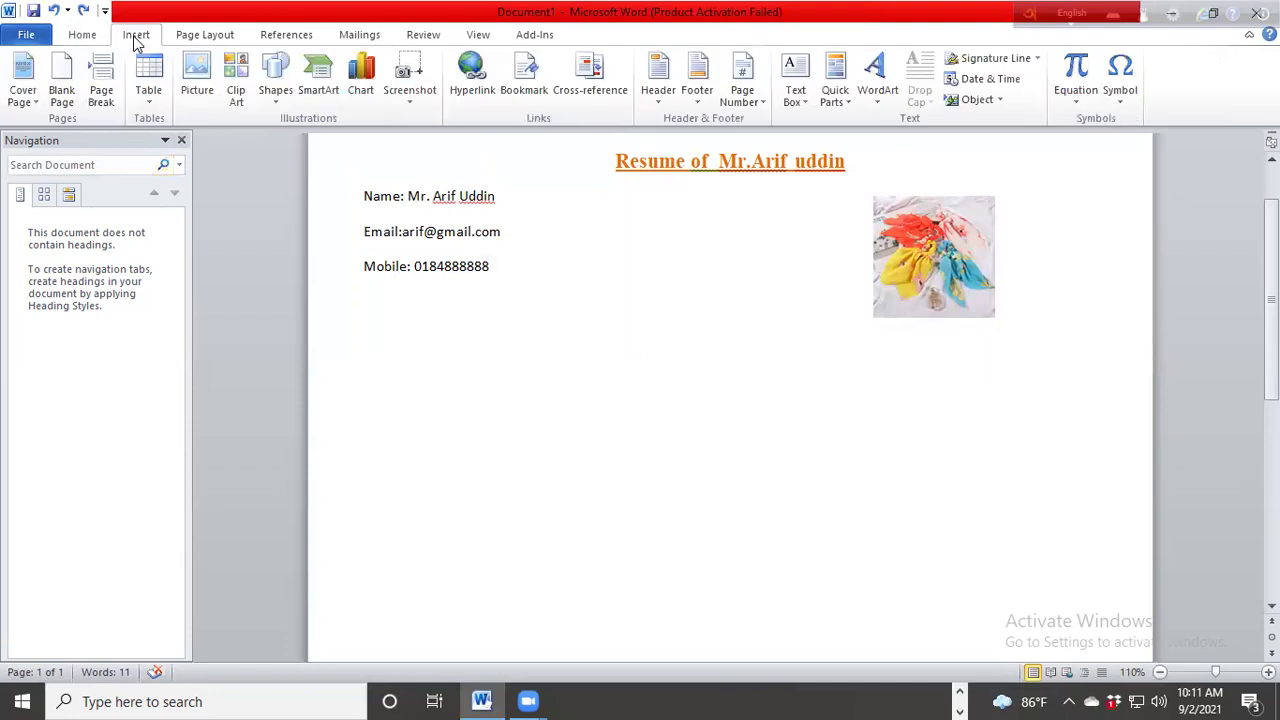
click(148, 80)
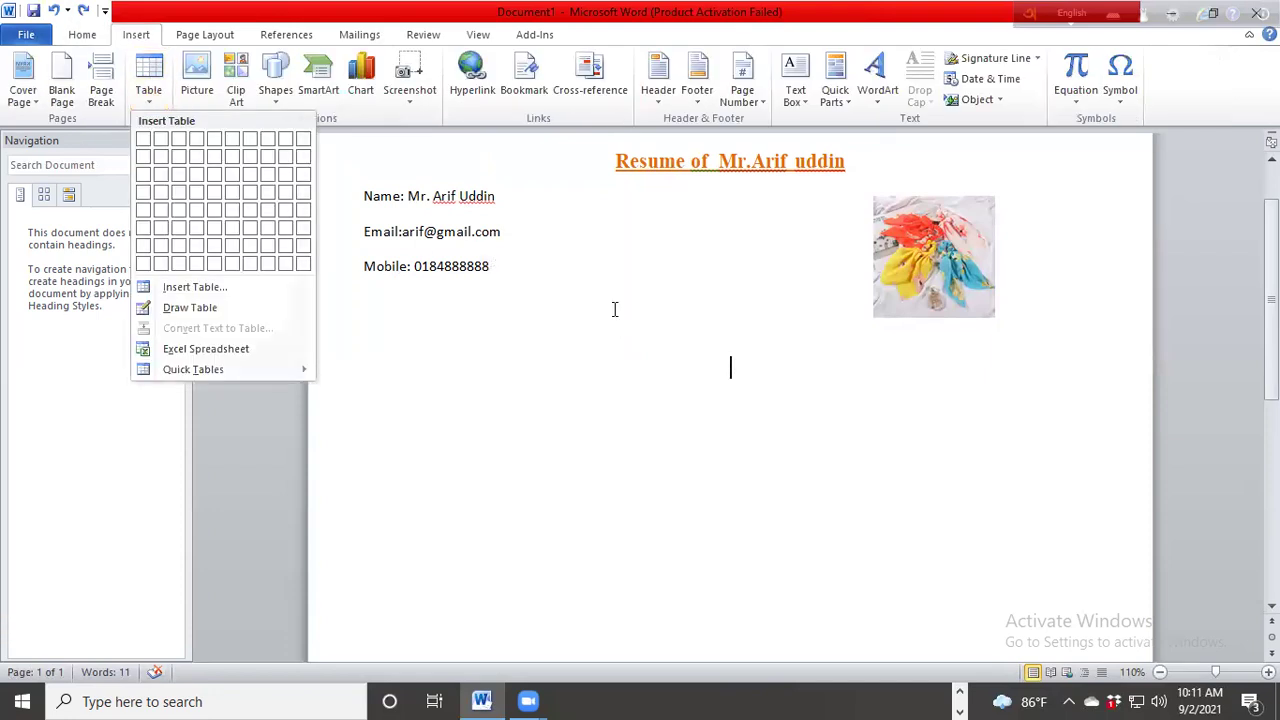
click(614, 309)
click(157, 66)
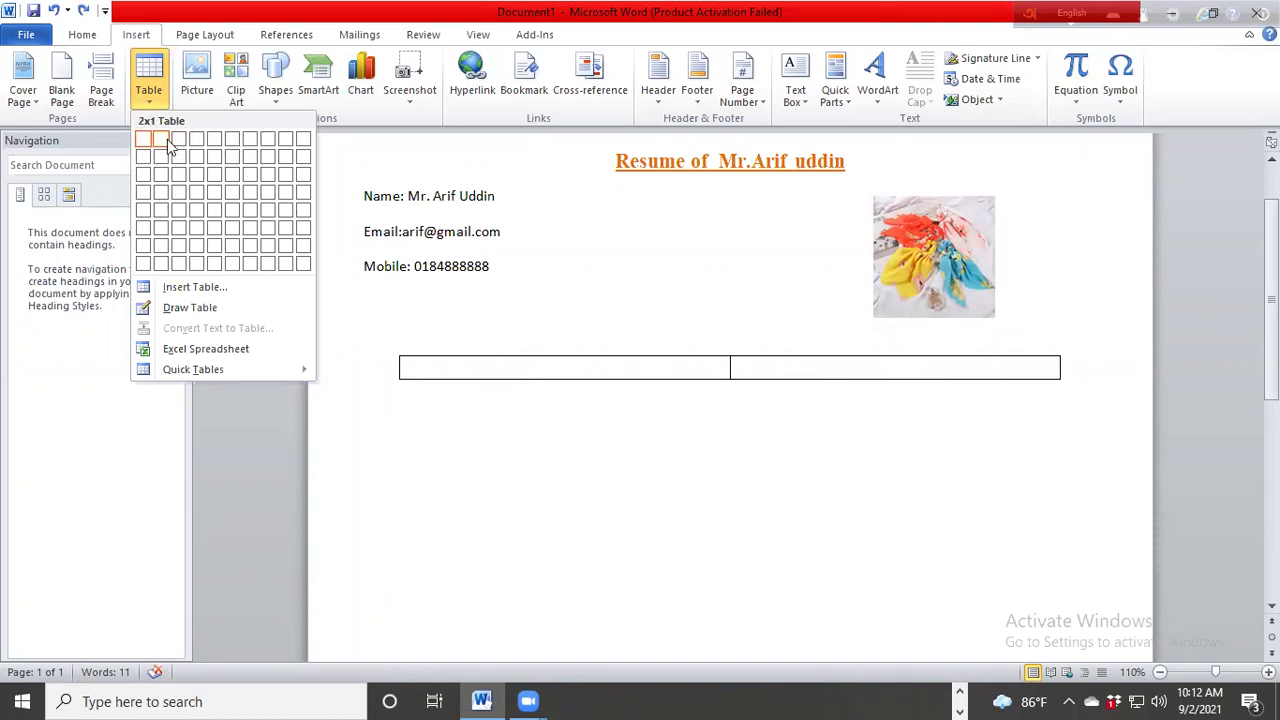
click(170, 265)
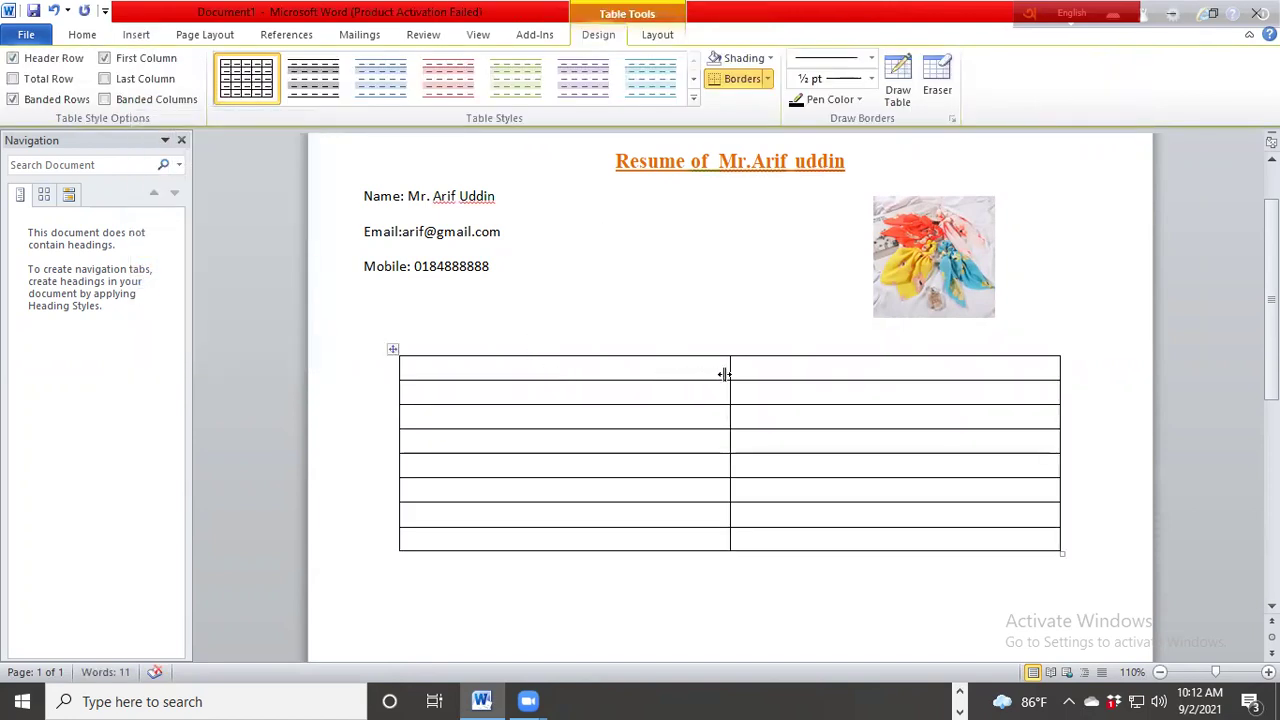
Step: Narrow the table's first column and type 'Father's' in the first cell
drag(730, 372, 518, 392)
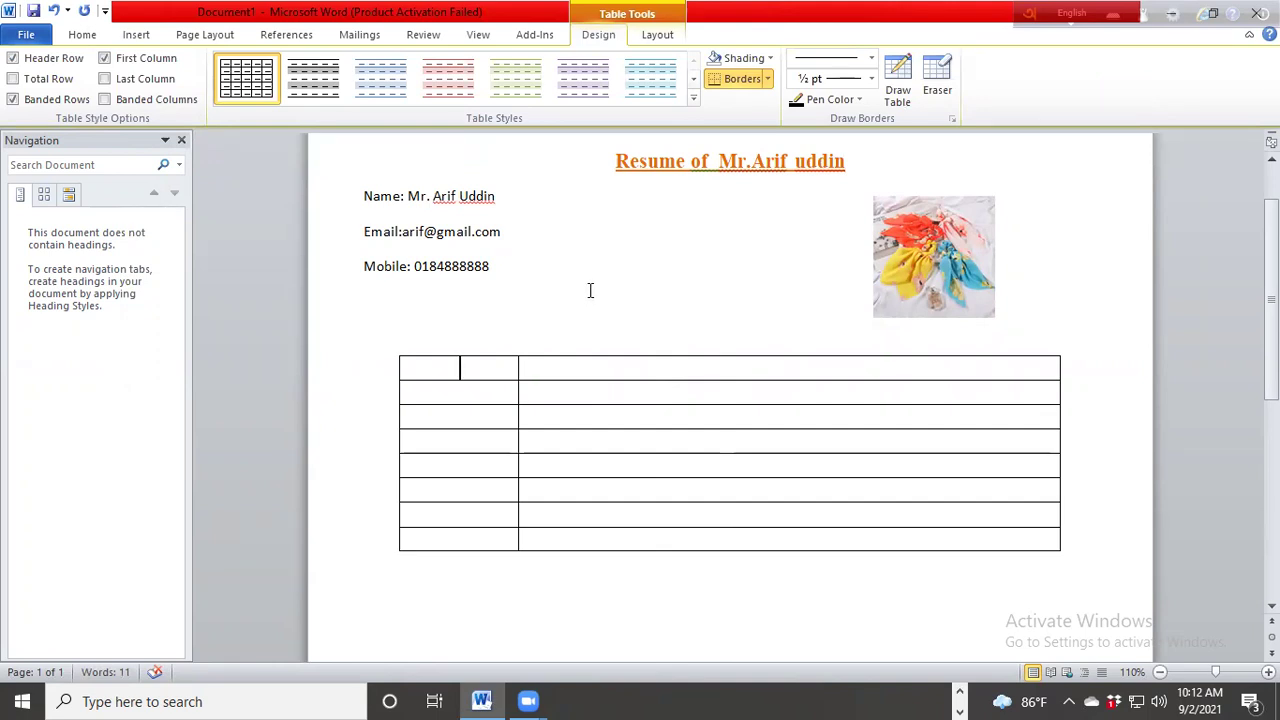
text(Fa)
key(BackSpace)
key(BackSpace)
text(F)
Step: Enter the father's name beside it, add a 'Mother's Name' label, and complete 'Father's Name'
key(BackSpace)
text(Father's)
click(792, 368)
text(Rahi)
key(BackSpace)
key(BackSpace)
key(BackSpace)
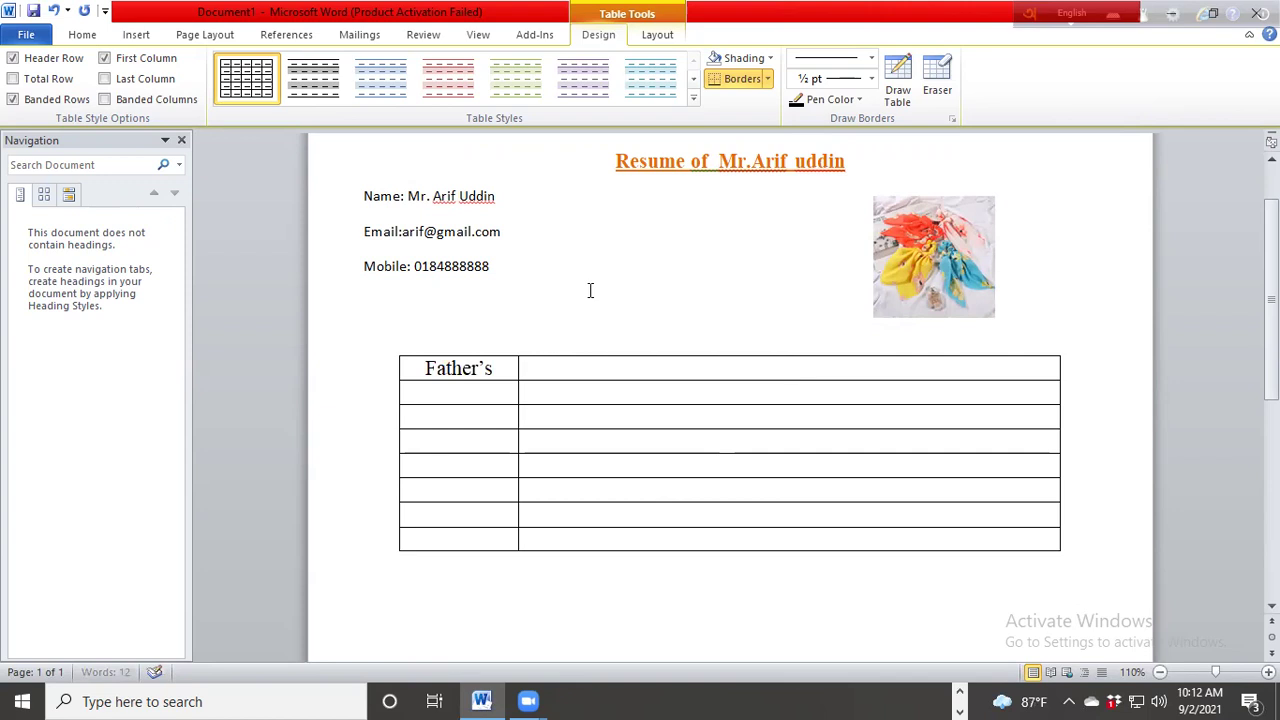
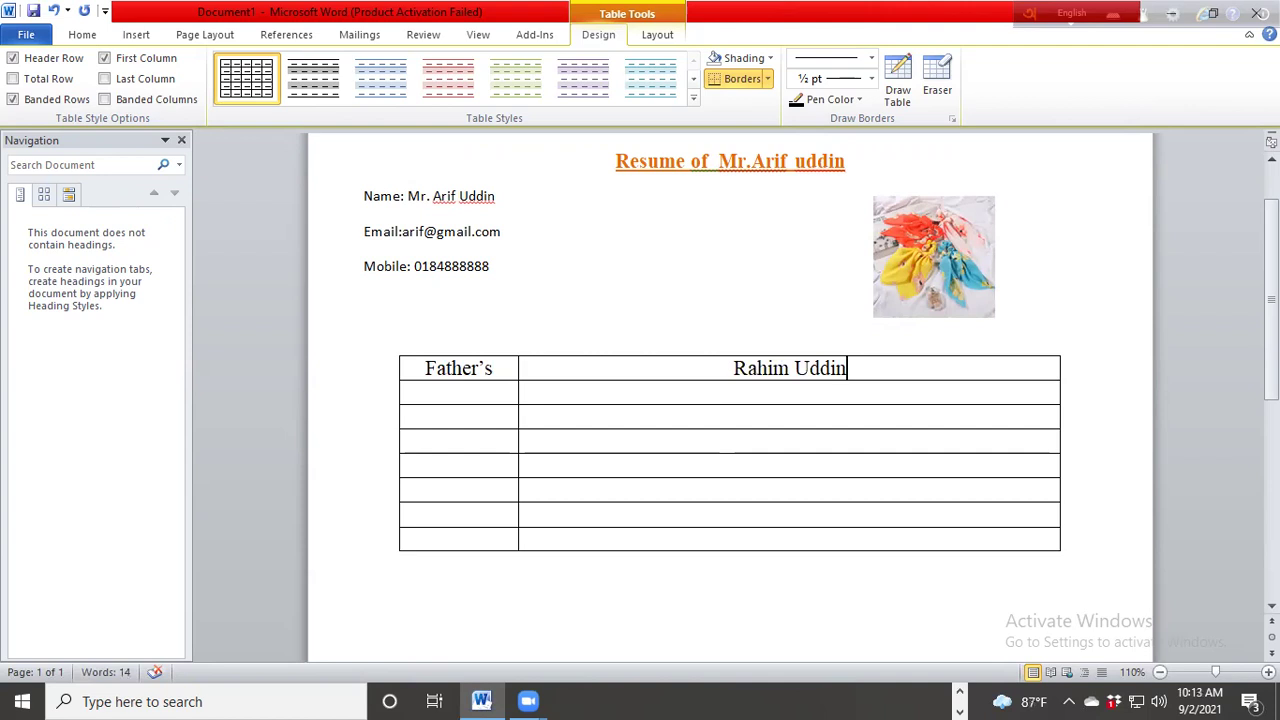
text(Mother)
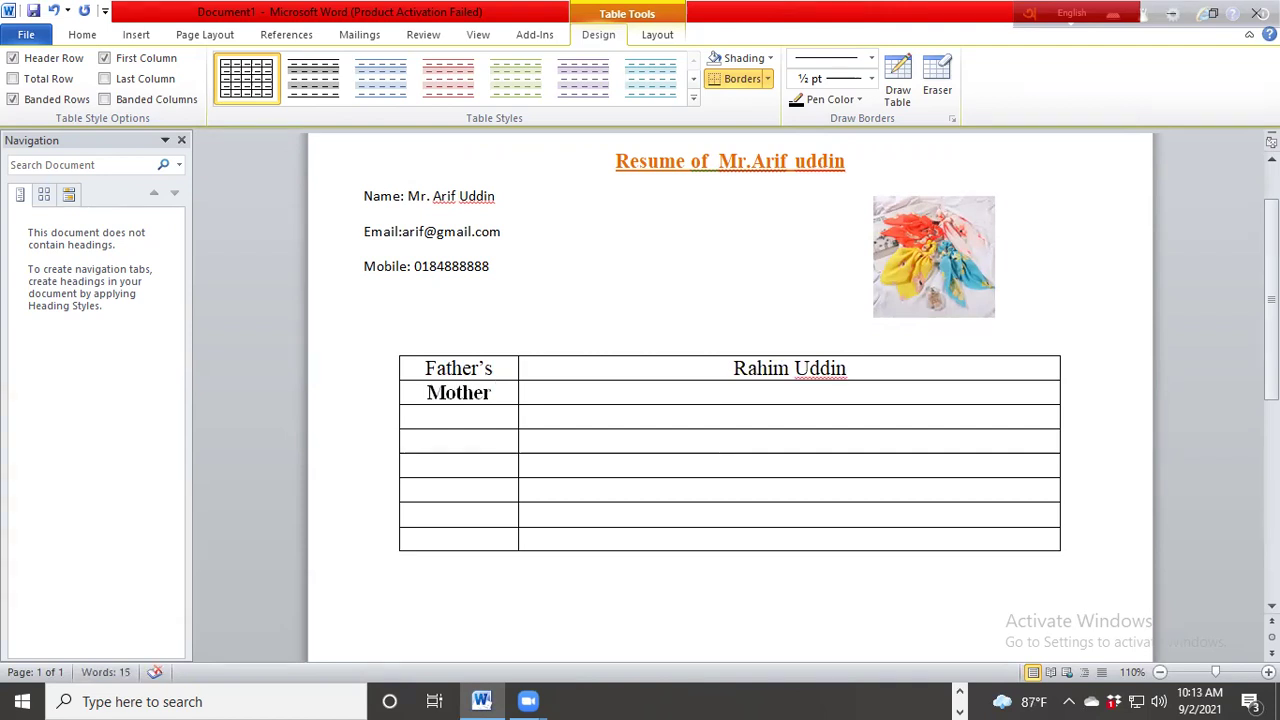
text('s)
key(BackSpace)
key(BackSpace)
key(BackSpace)
key(BackSpace)
key(BackSpace)
key(BackSpace)
key(BackSpace)
key(BackSpace)
text(Ma)
key(BackSpace)
text(other)
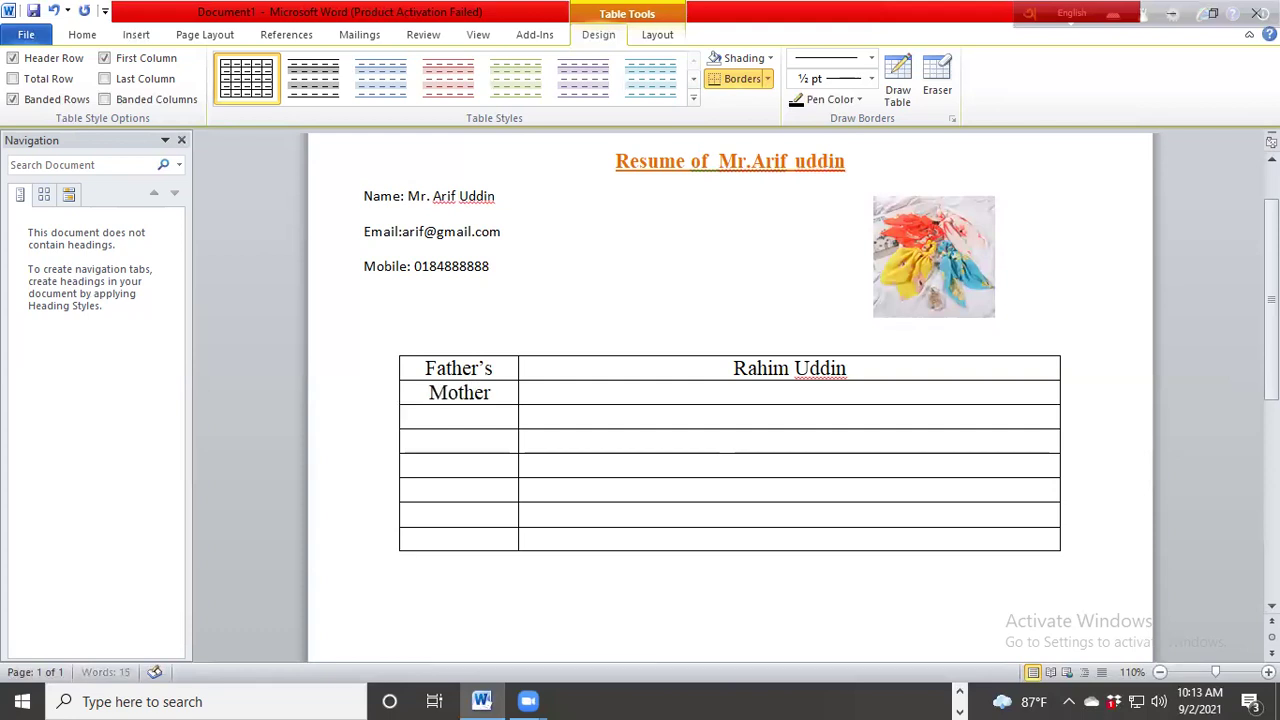
text('s )
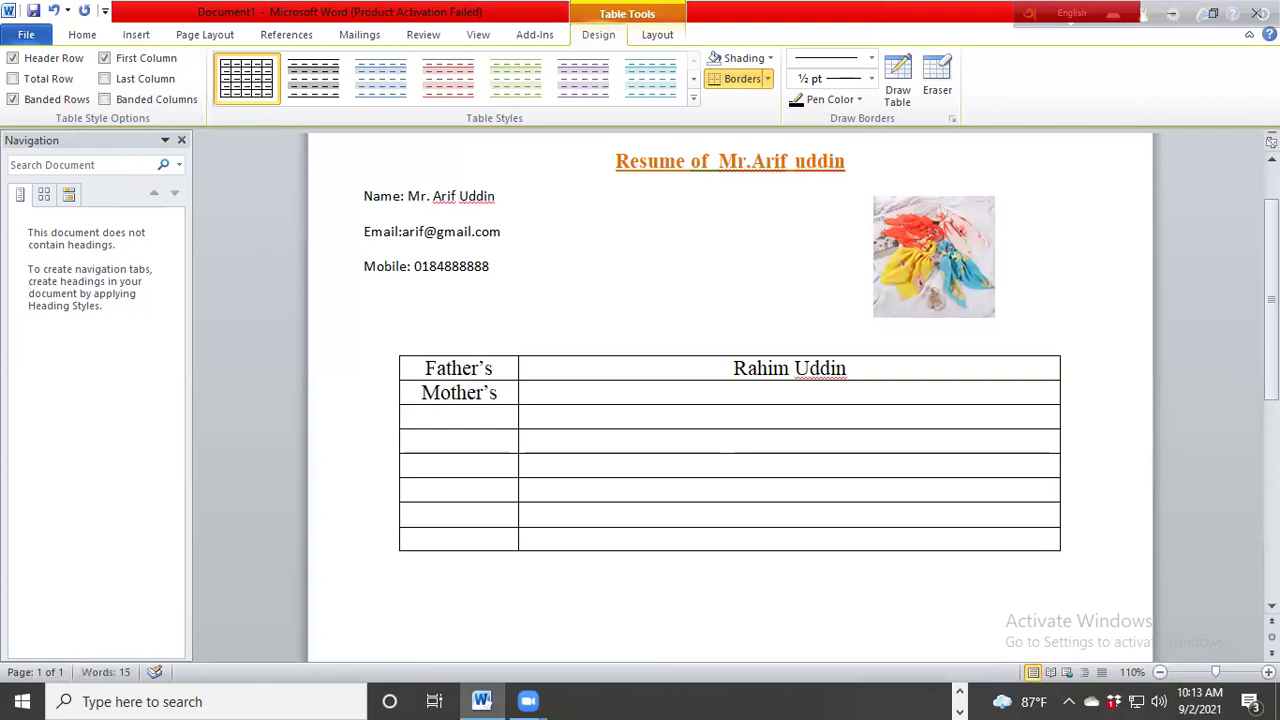
text(Name)
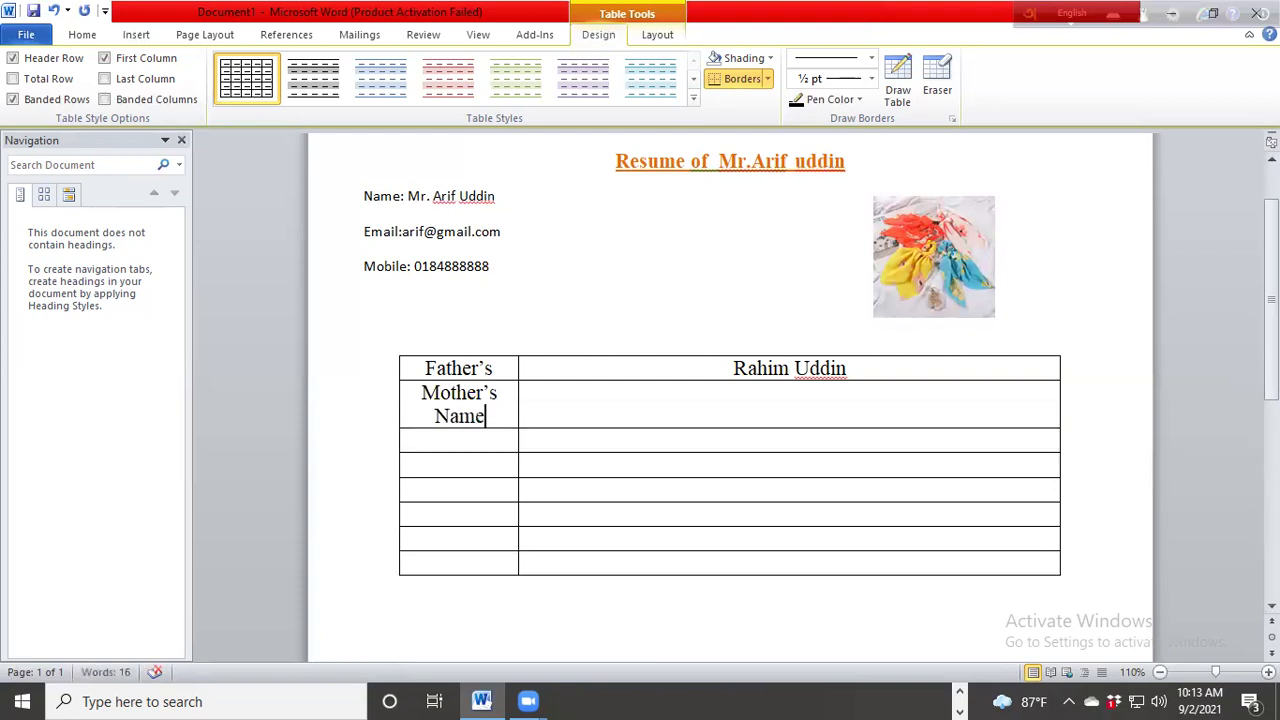
click(492, 368)
text(Name)
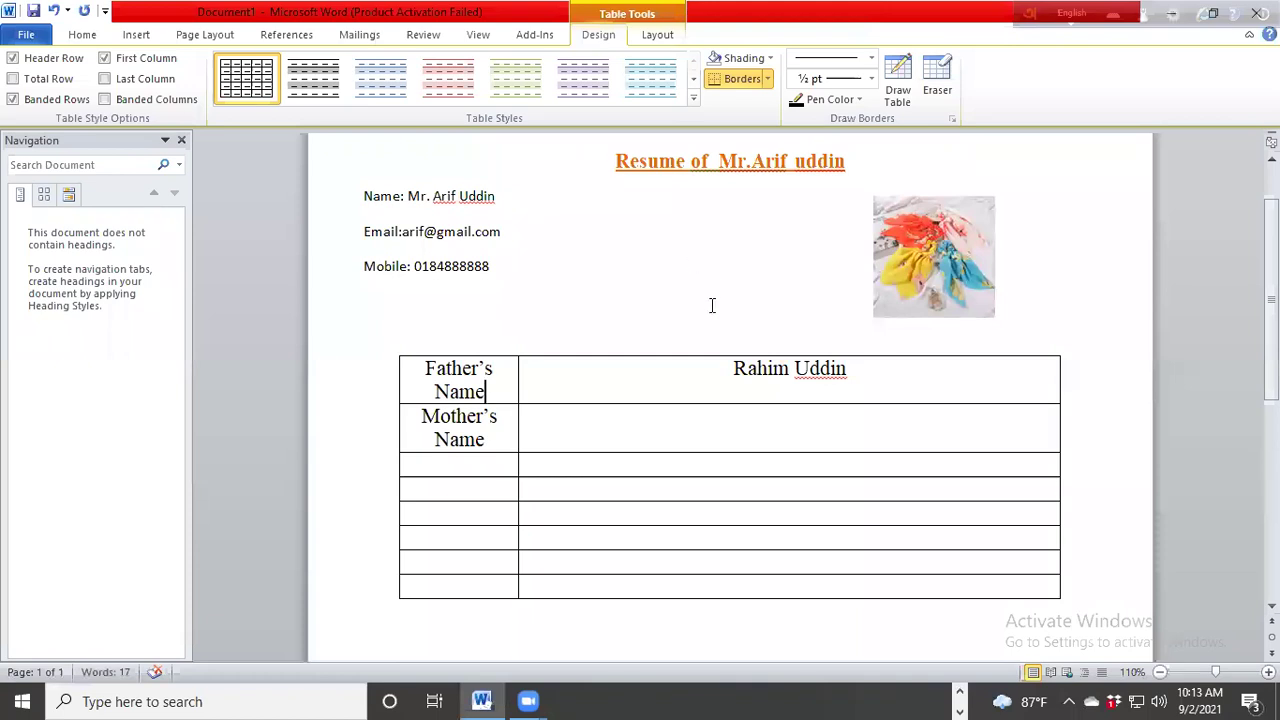
Step: Widen the first column so labels fit on one line and enter the mother's name beside 'Mother's Name'
drag(518, 382, 556, 382)
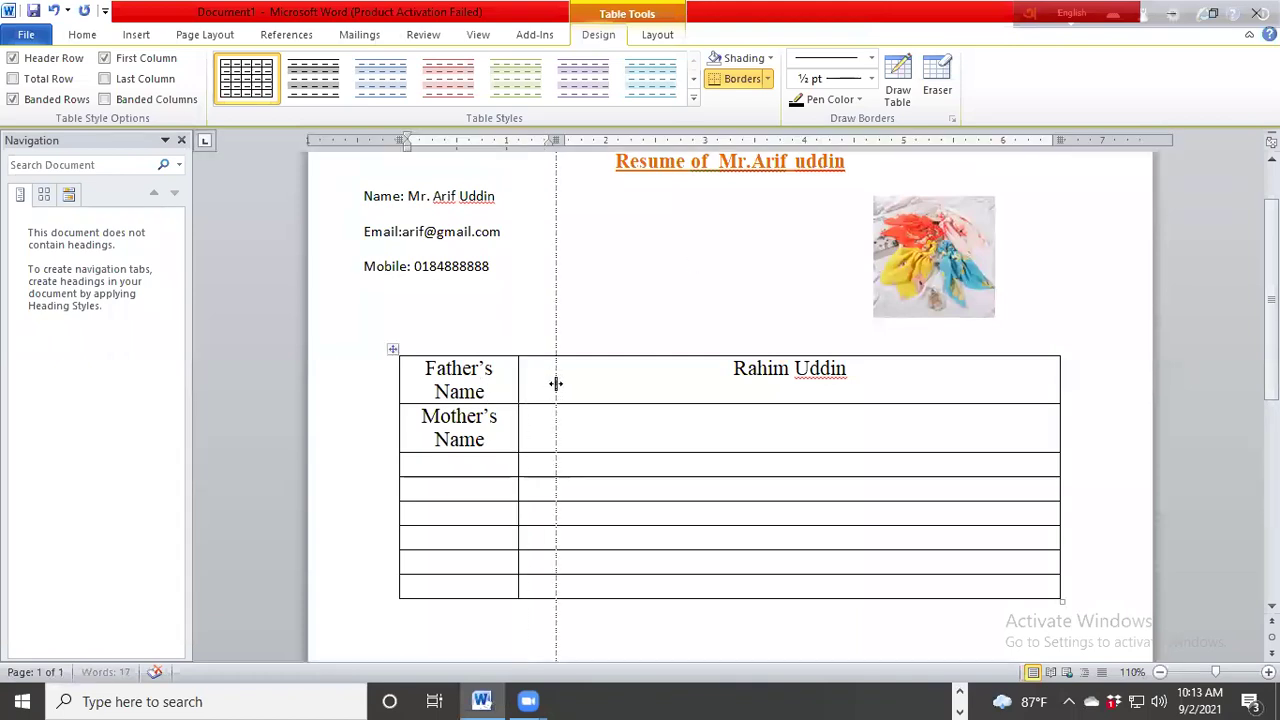
click(598, 396)
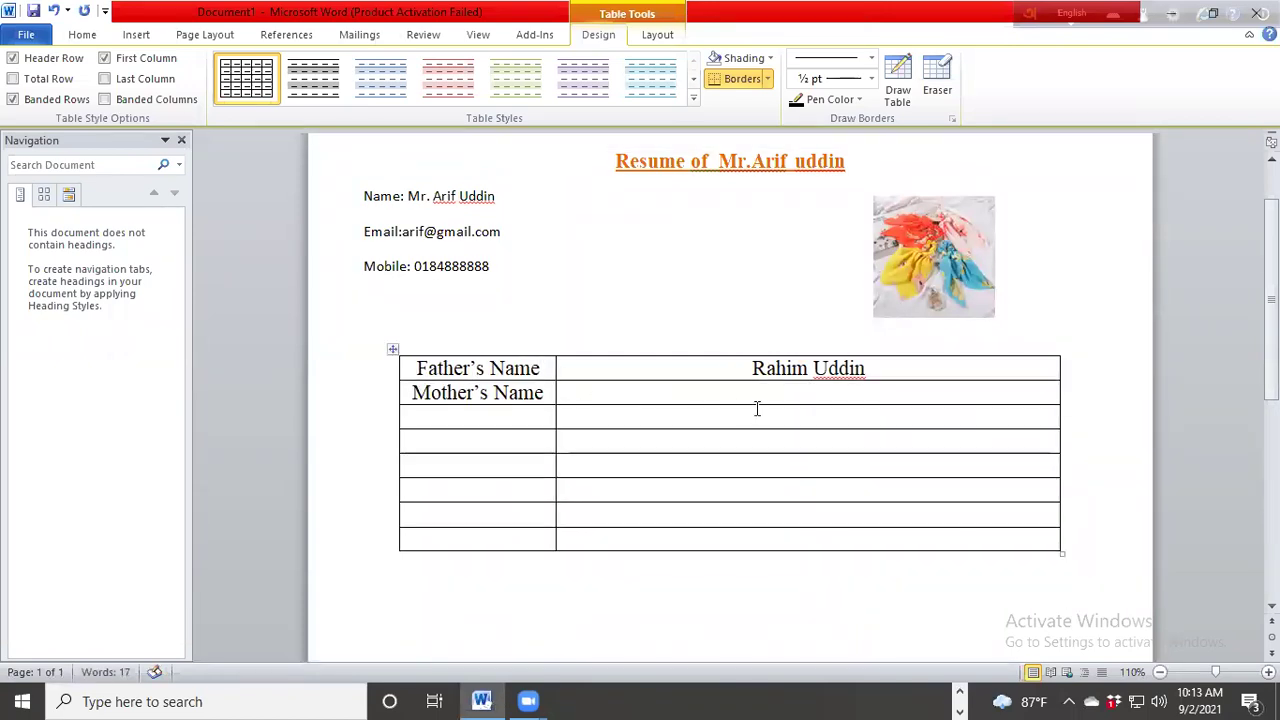
text(Rahim)
key(BackSpace)
key(BackSpace)
key(BackSpace)
key(BackSpace)
key(BackSpace)
text(Mrs)
text( Rahim)
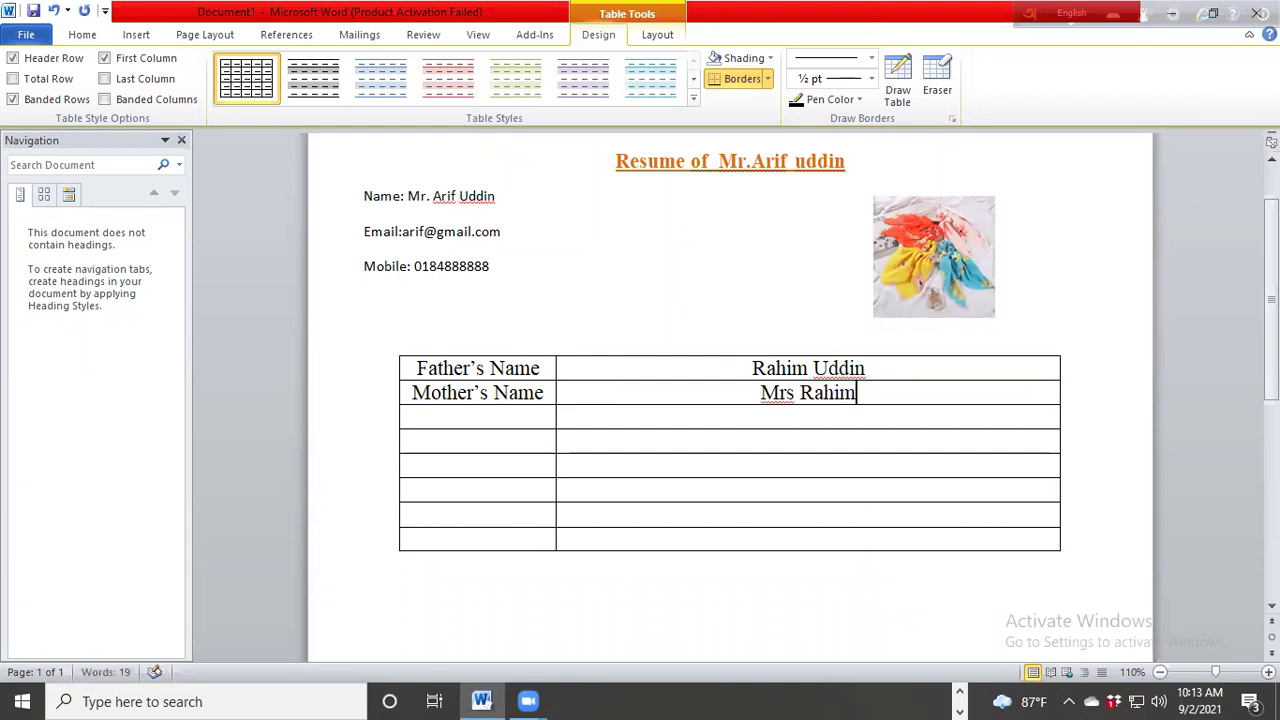
text(a)
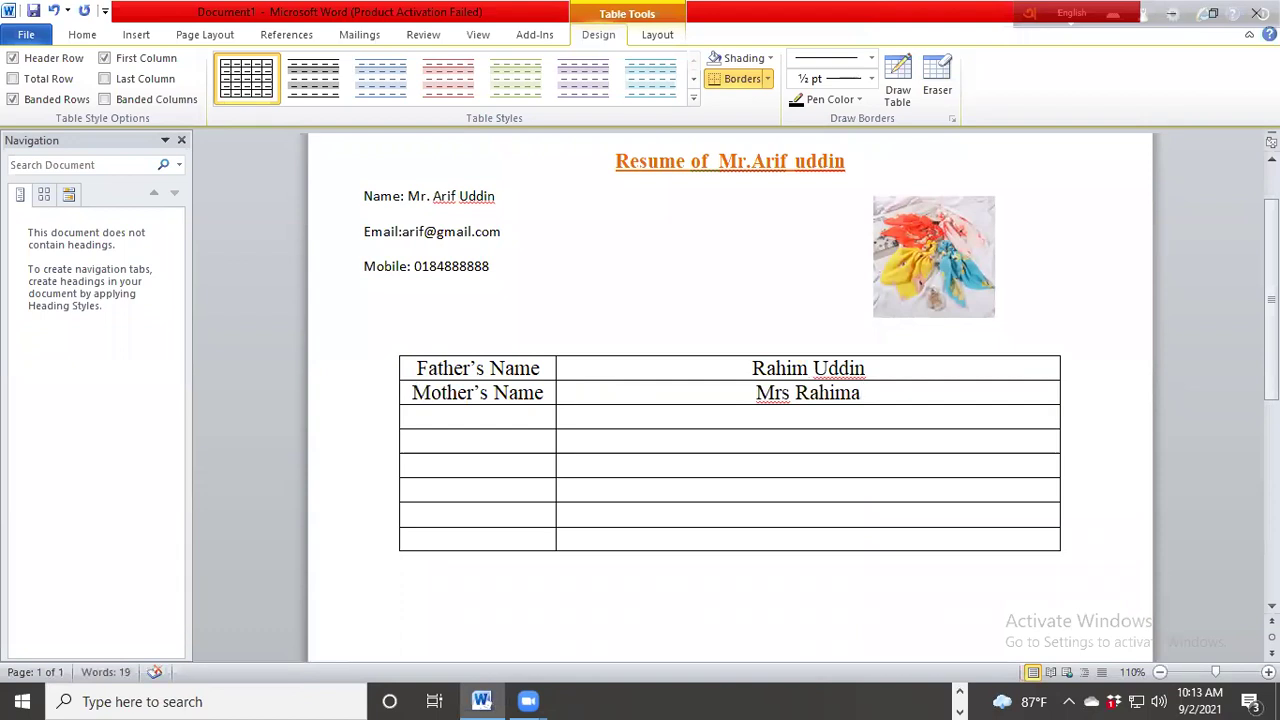
click(757, 410)
click(496, 420)
text(Date)
key(BackSpace)
key(BackSpace)
key(BackSpace)
key(BackSpace)
Step: Delete the extra empty last row of the personal-details table
drag(1071, 543, 440, 543)
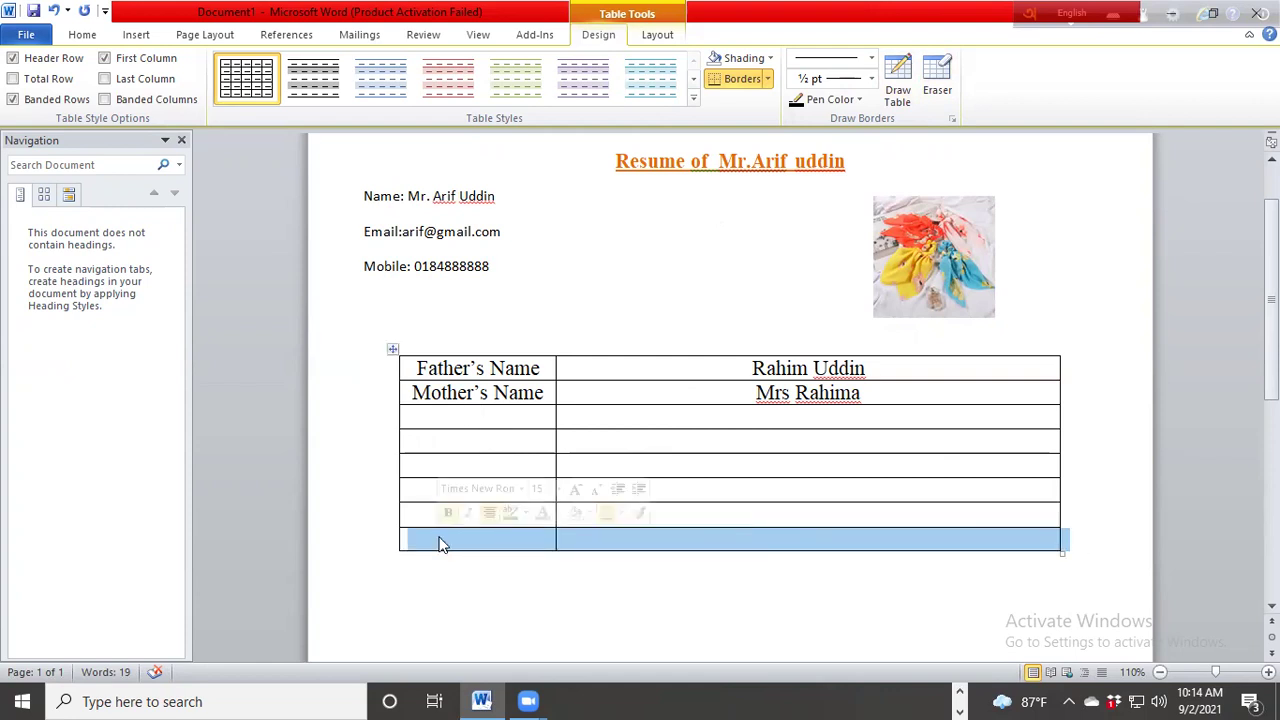
key(Left)
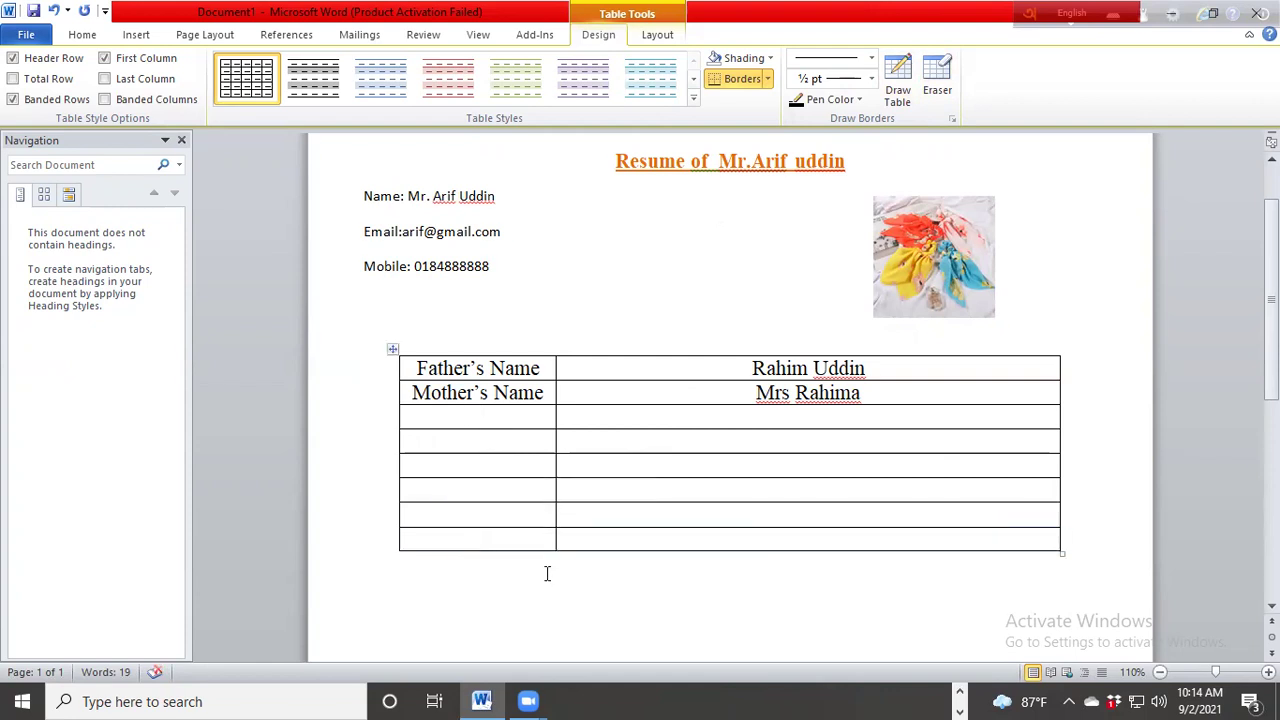
drag(1097, 551, 340, 538)
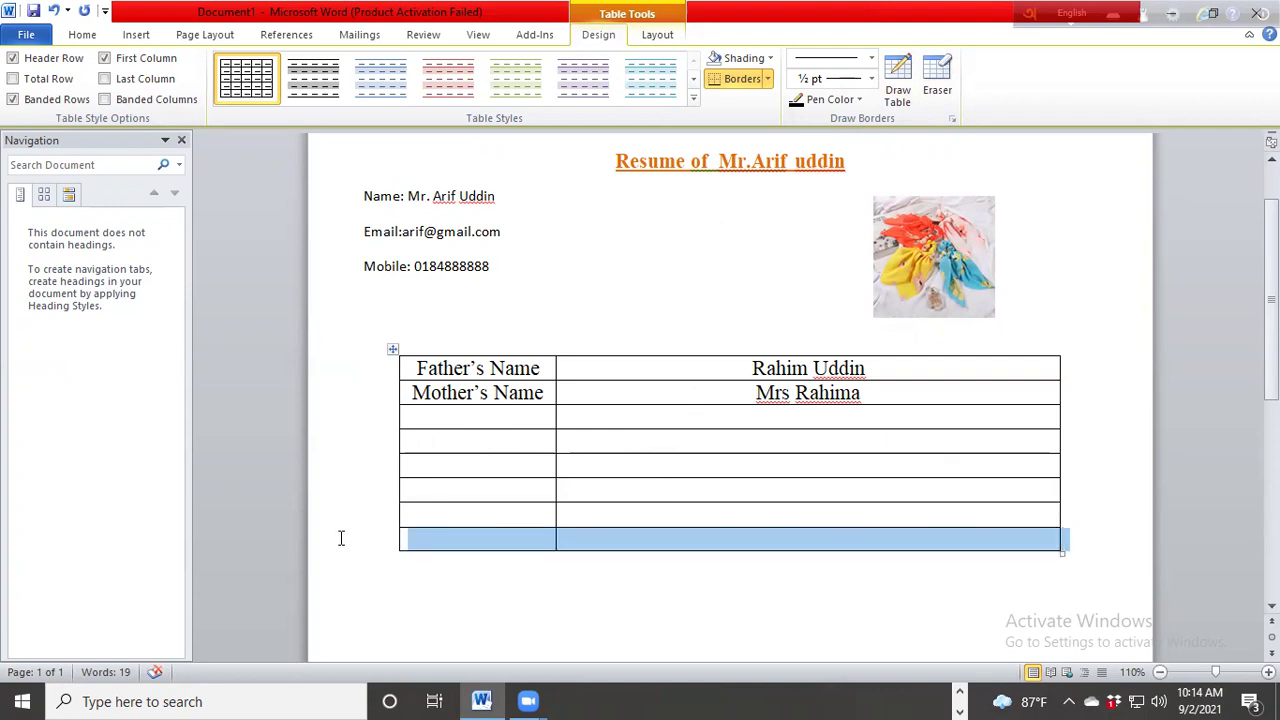
key(BackSpace)
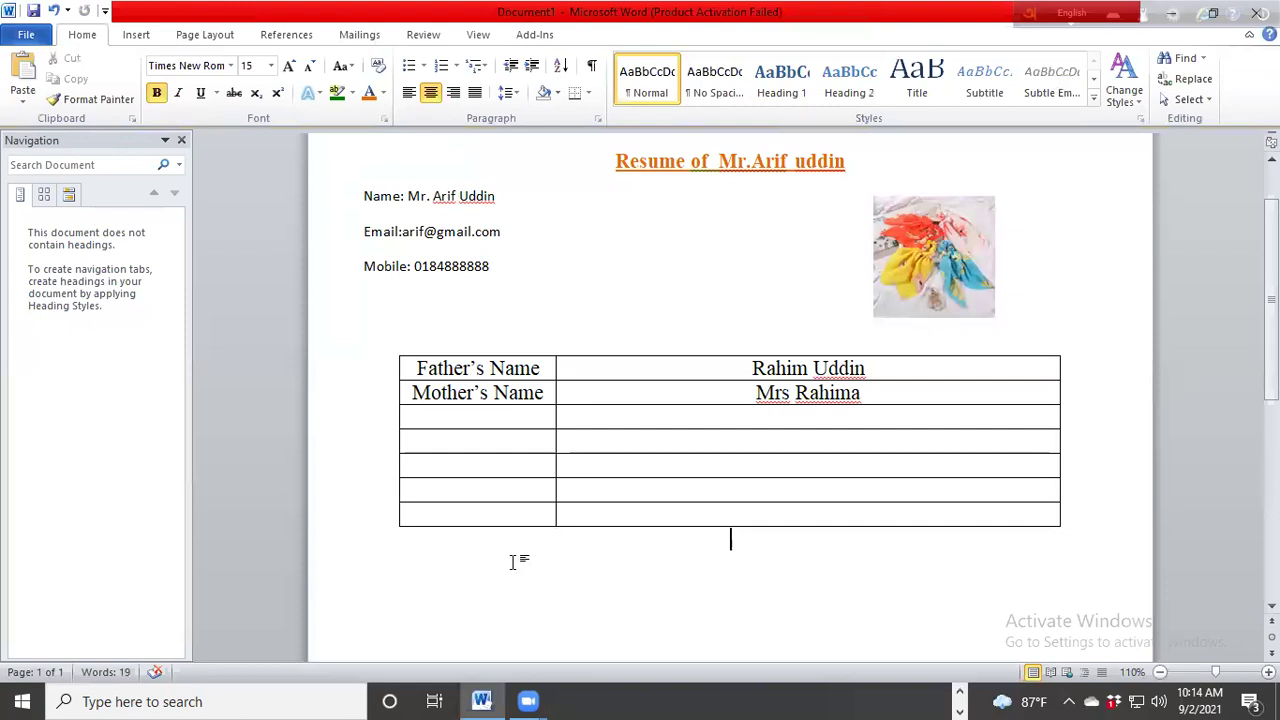
key(ctrl+z)
click(714, 608)
drag(1063, 551, 376, 556)
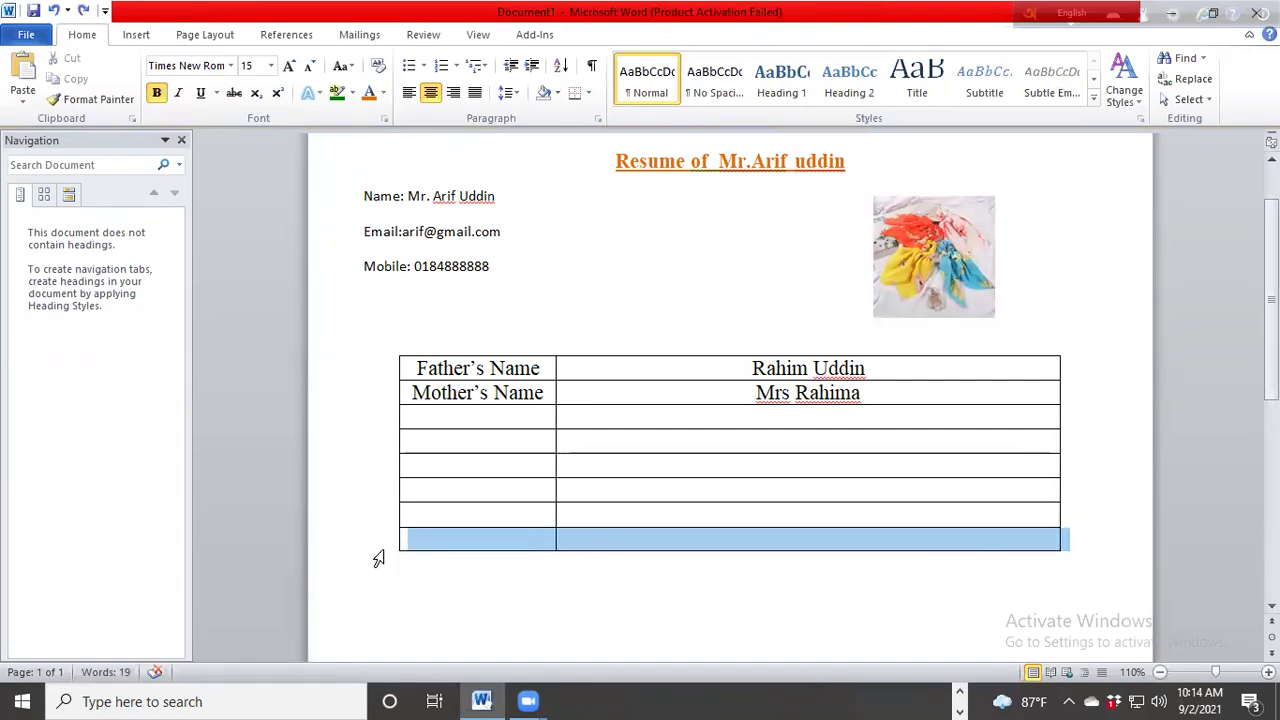
click(466, 562)
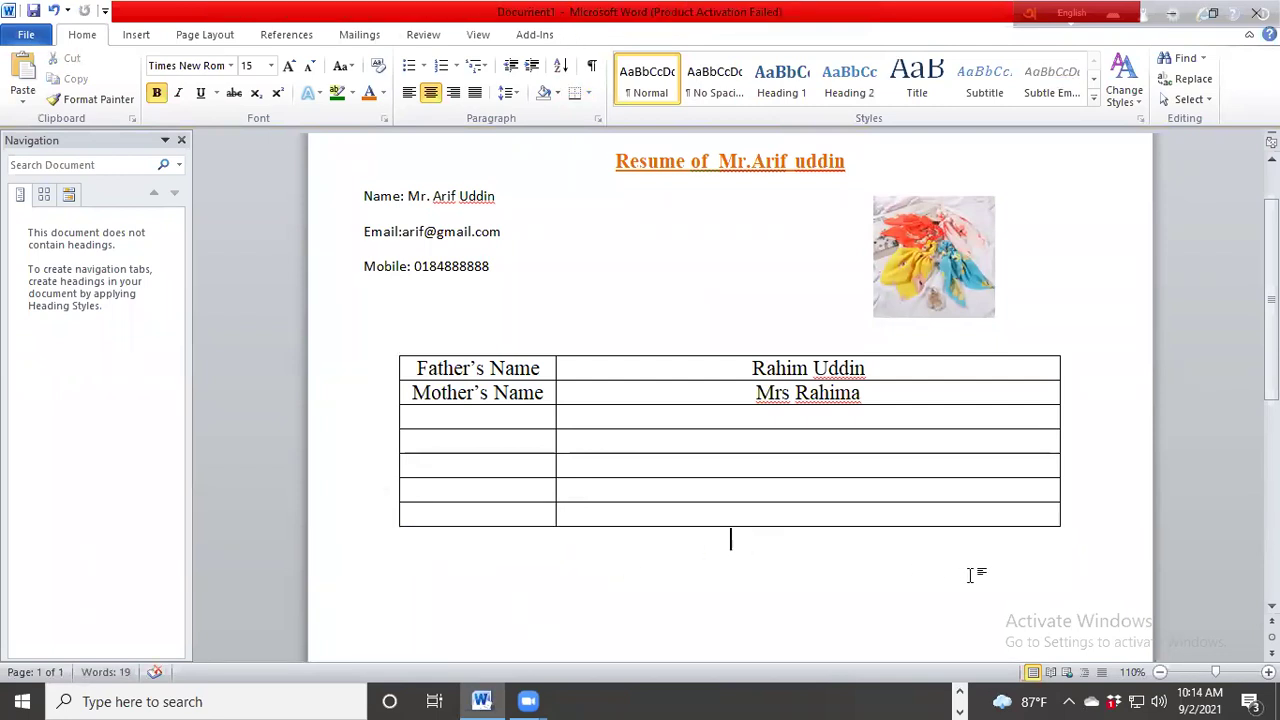
drag(971, 571, 1058, 553)
right_click(940, 541)
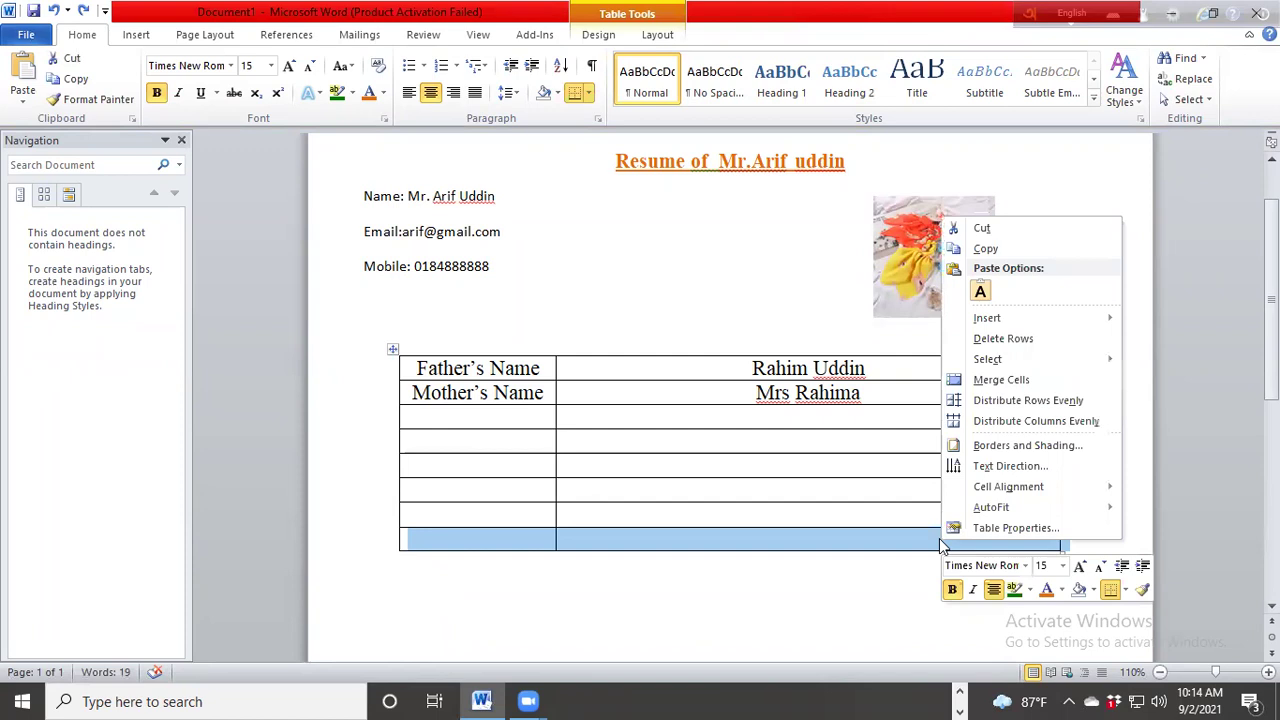
click(1005, 340)
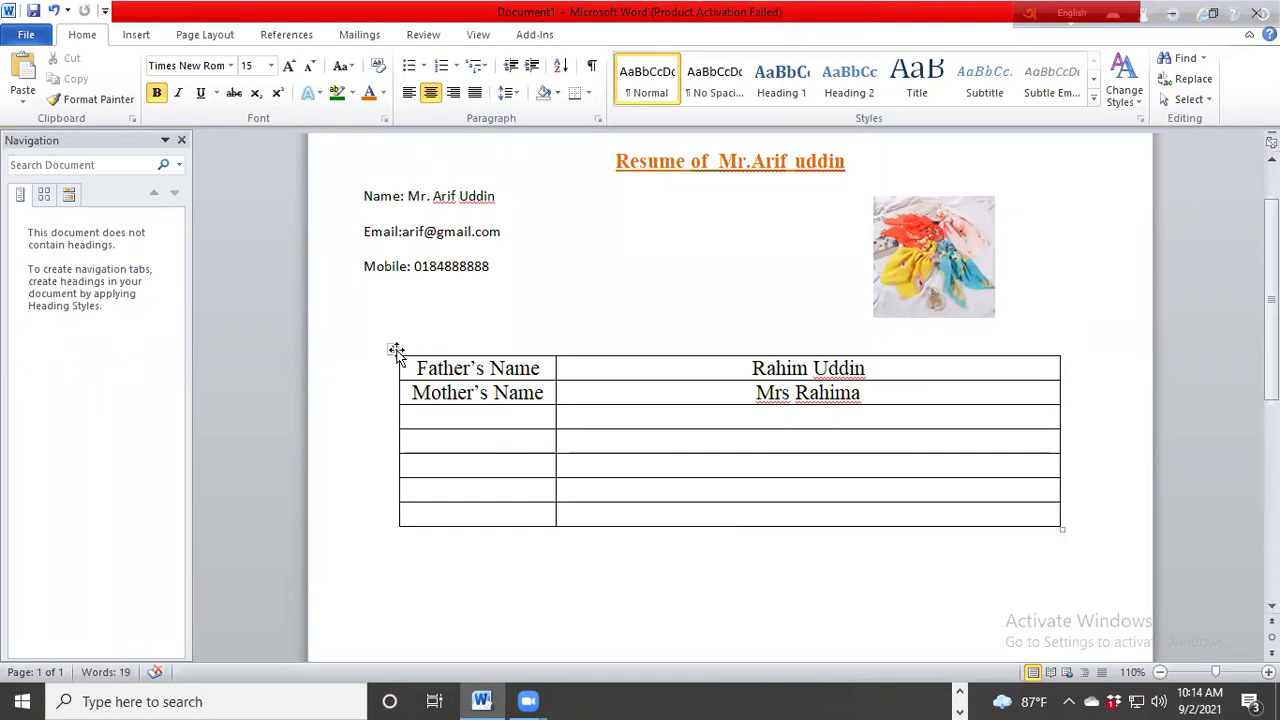
Step: Select the table and switch on the Draw Table pencil
click(393, 349)
click(136, 34)
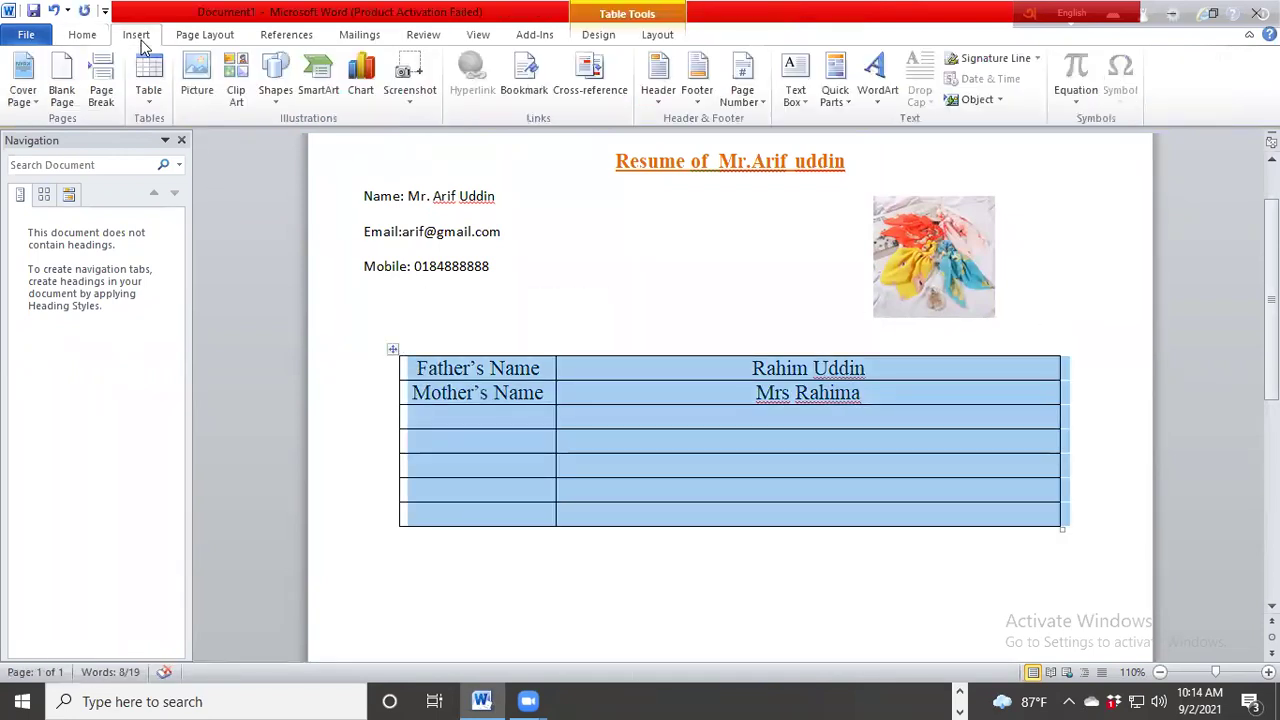
click(148, 70)
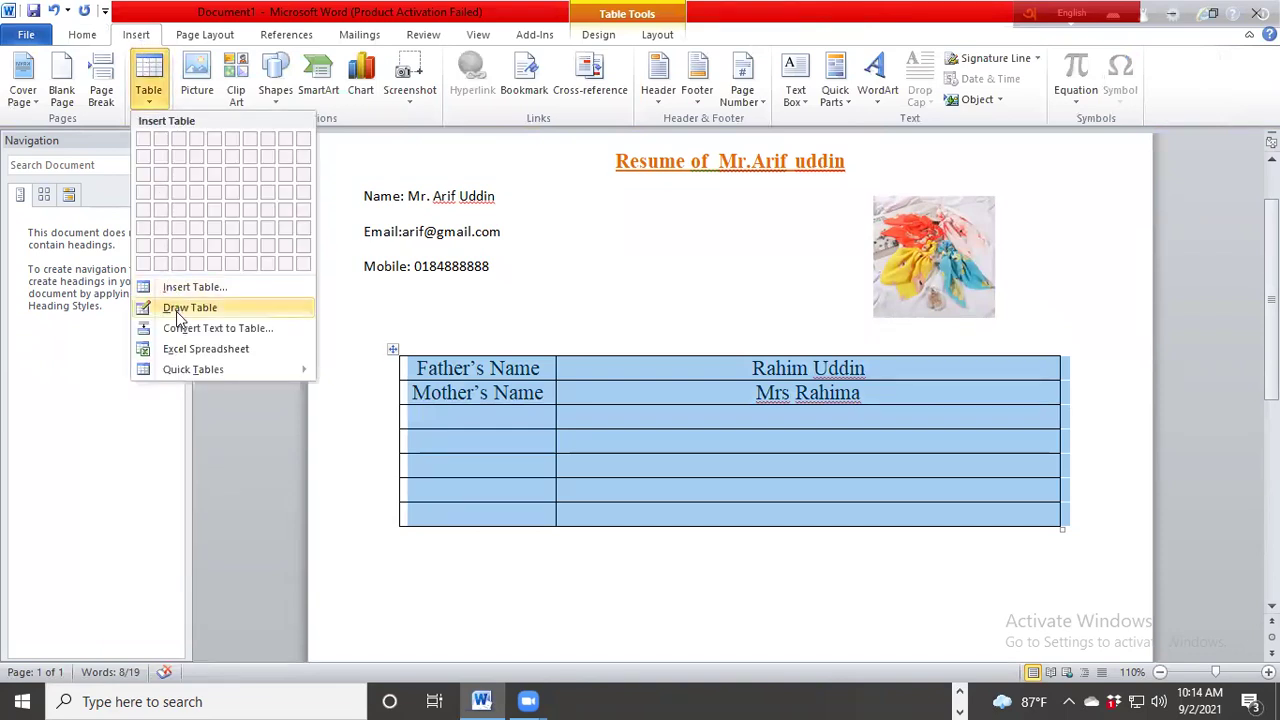
click(180, 308)
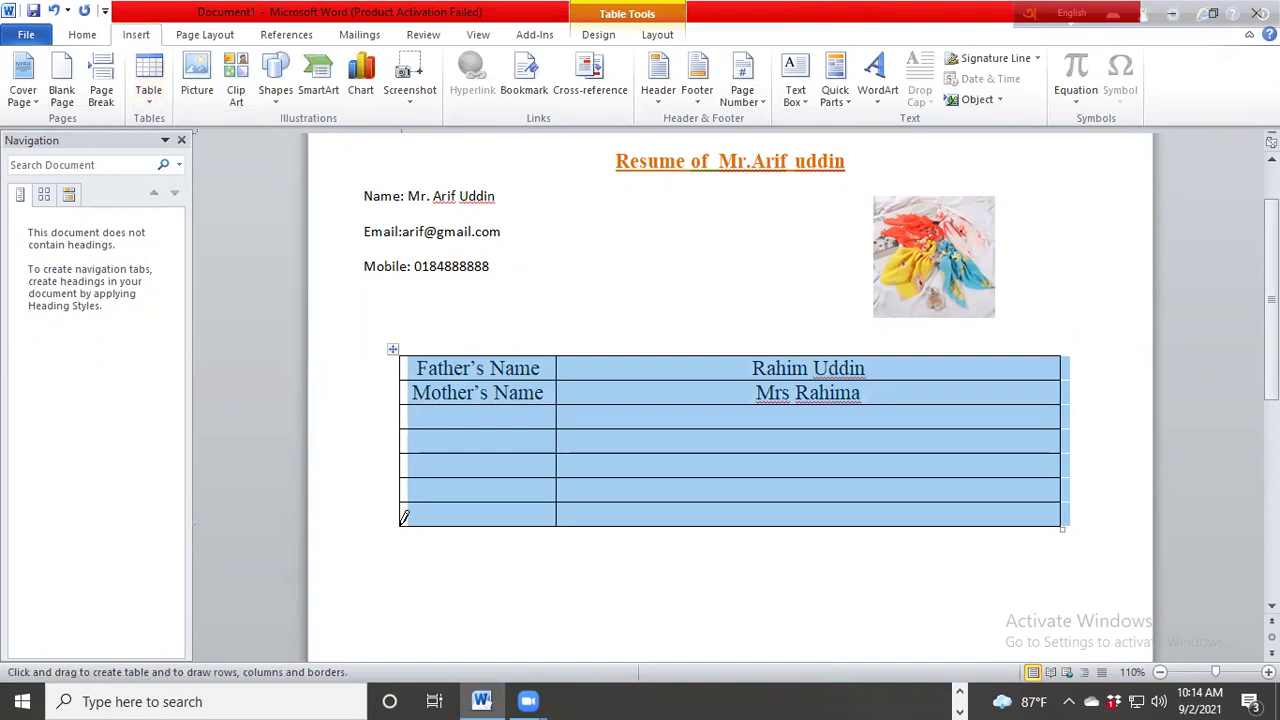
Step: Draw a new row along the bottom of the table, ending at its right edge
drag(404, 517, 1088, 557)
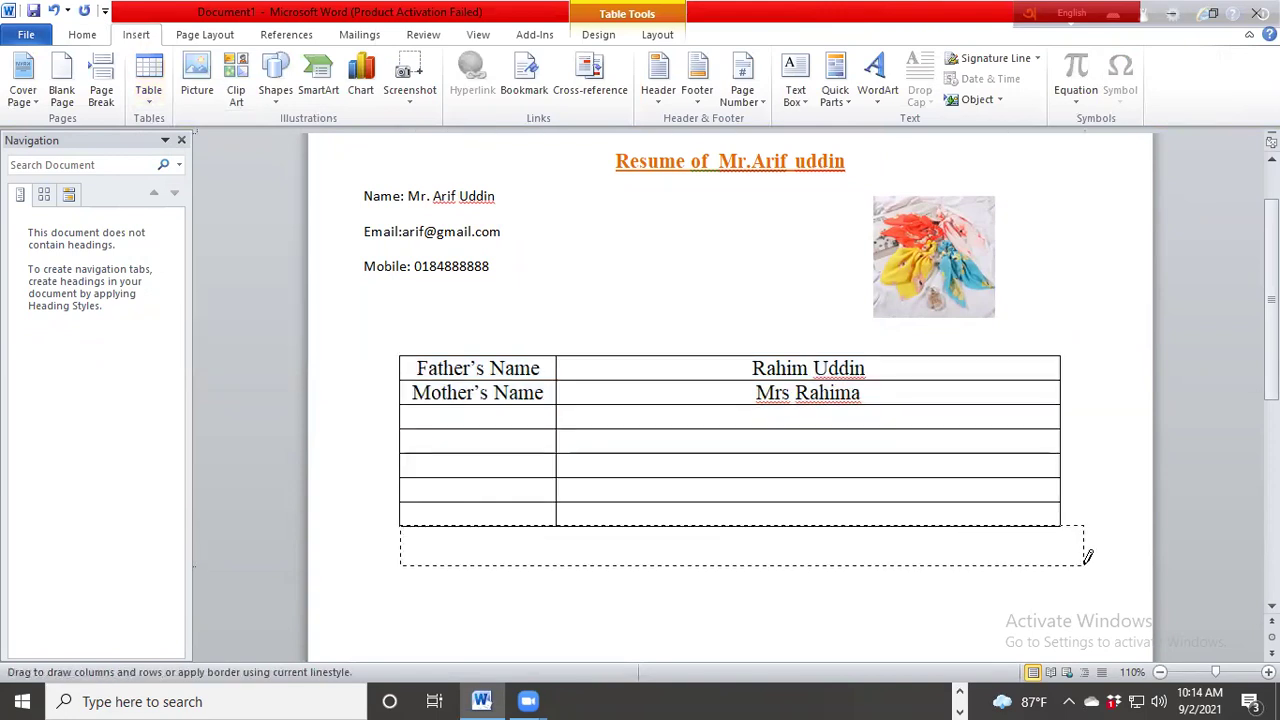
drag(1088, 557, 1065, 545)
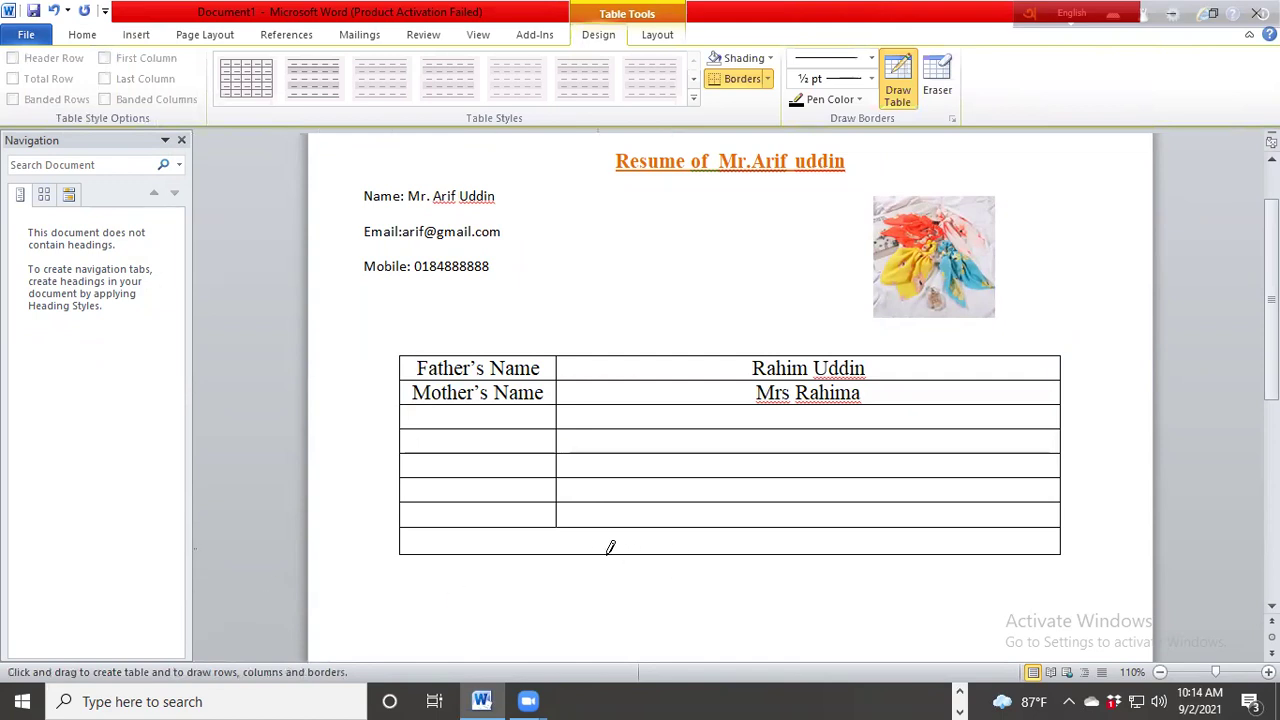
click(560, 517)
Step: Add several empty rows to the bottom of the table using Tab from the last cell
click(657, 540)
key(Return)
key(BackSpace)
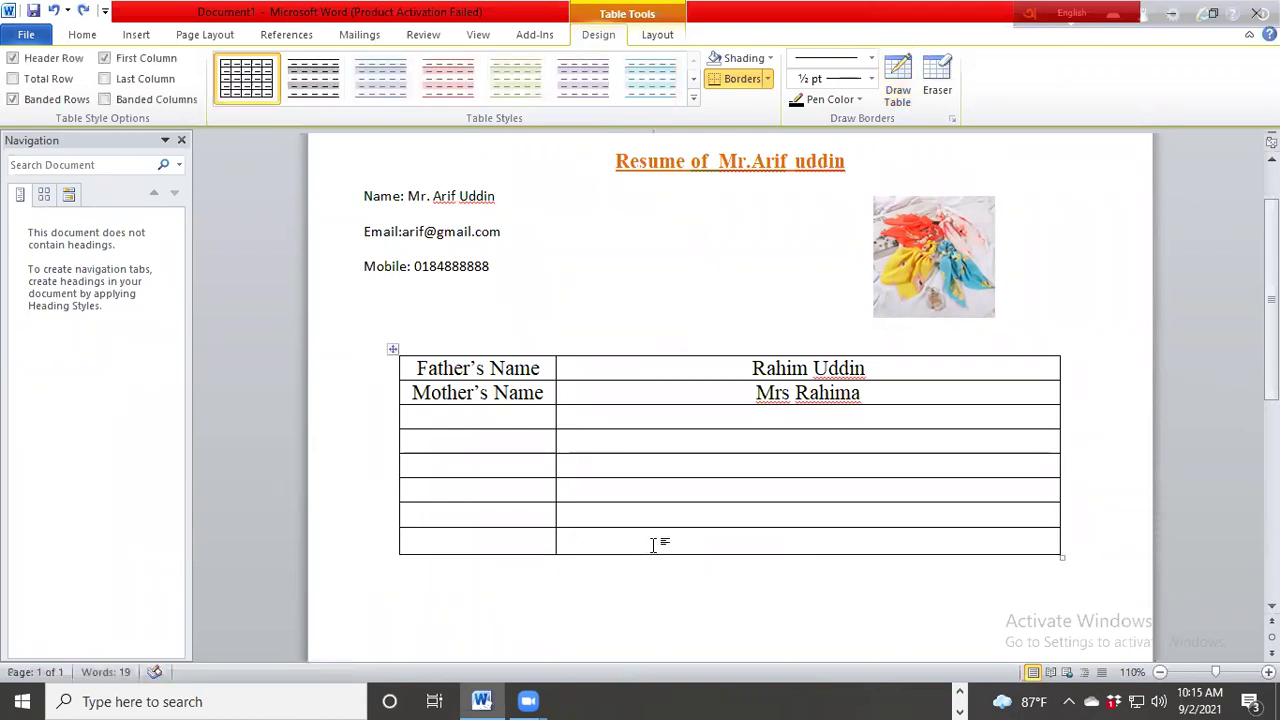
key(Tab)
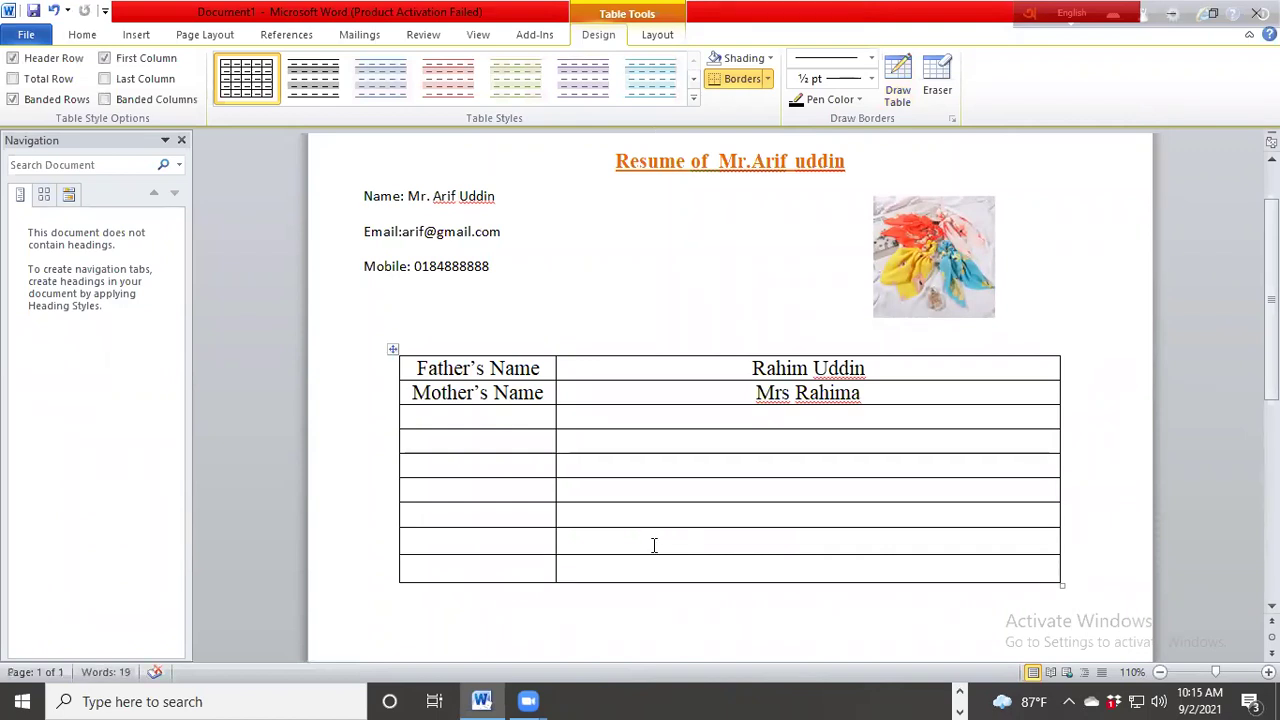
key(Up)
key(Tab)
key(Tab)
key(Tab)
key(Tab)
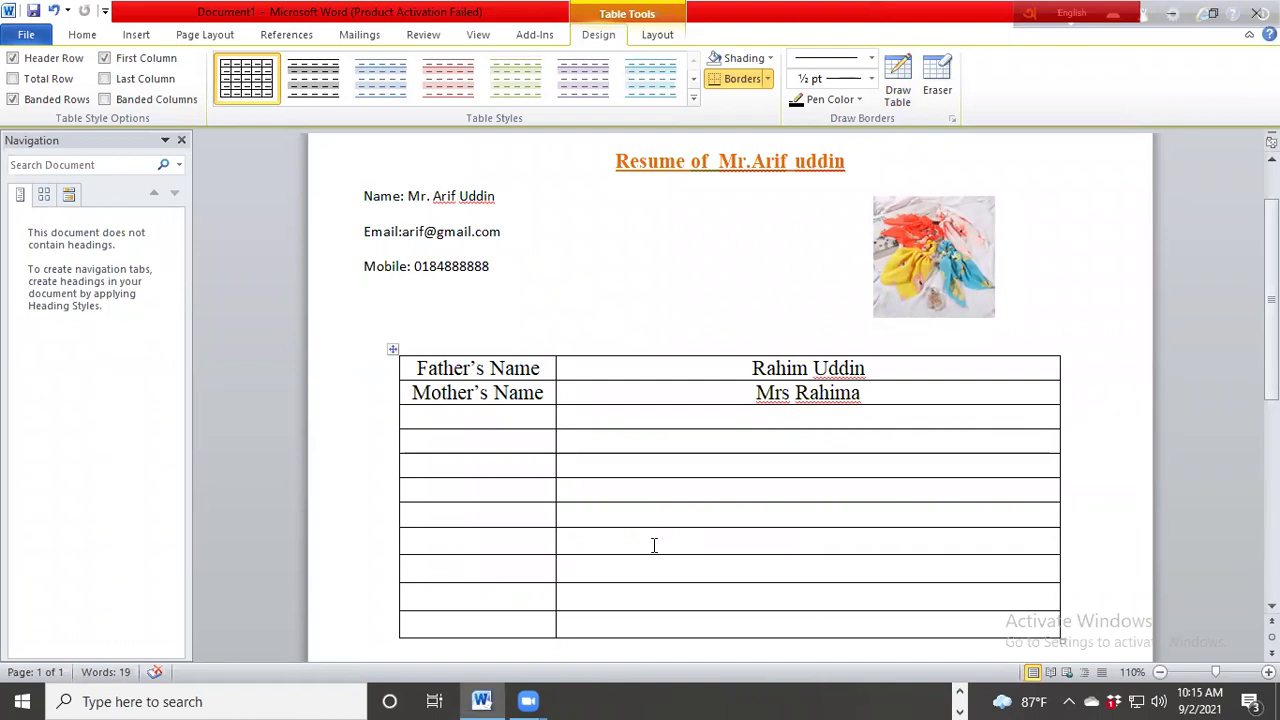
key(Tab)
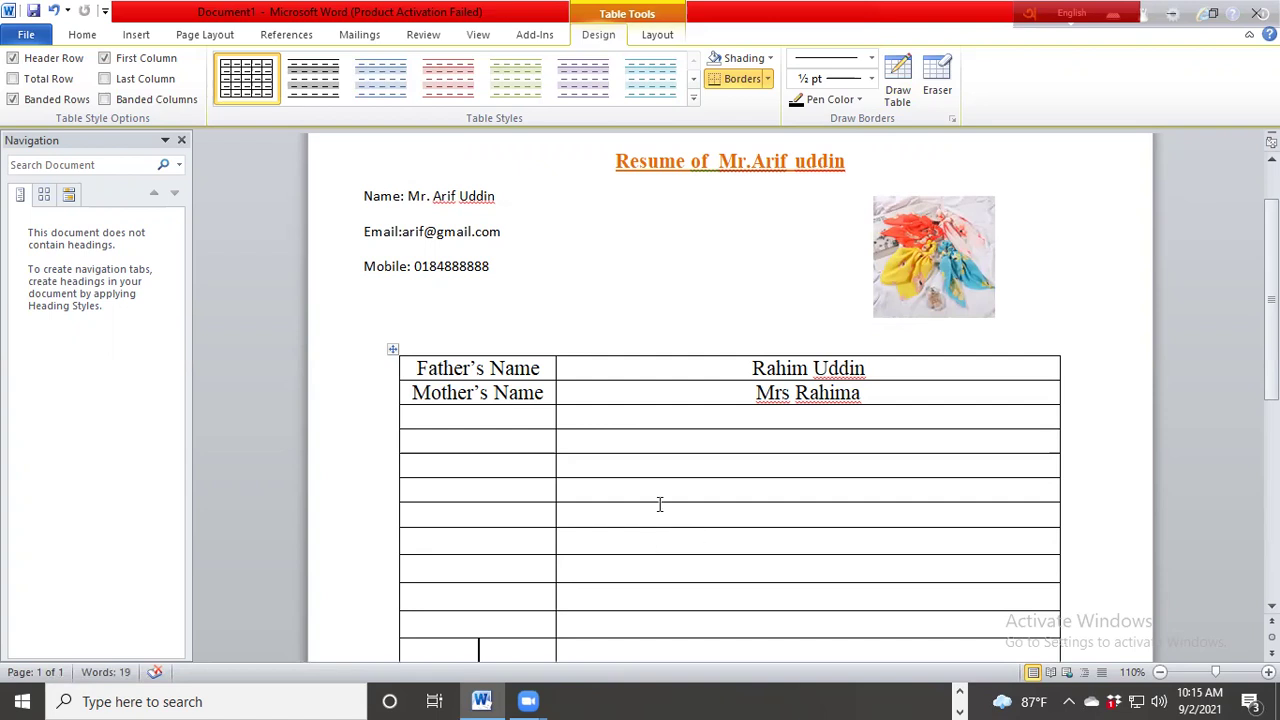
scroll(641, 433, down, 1)
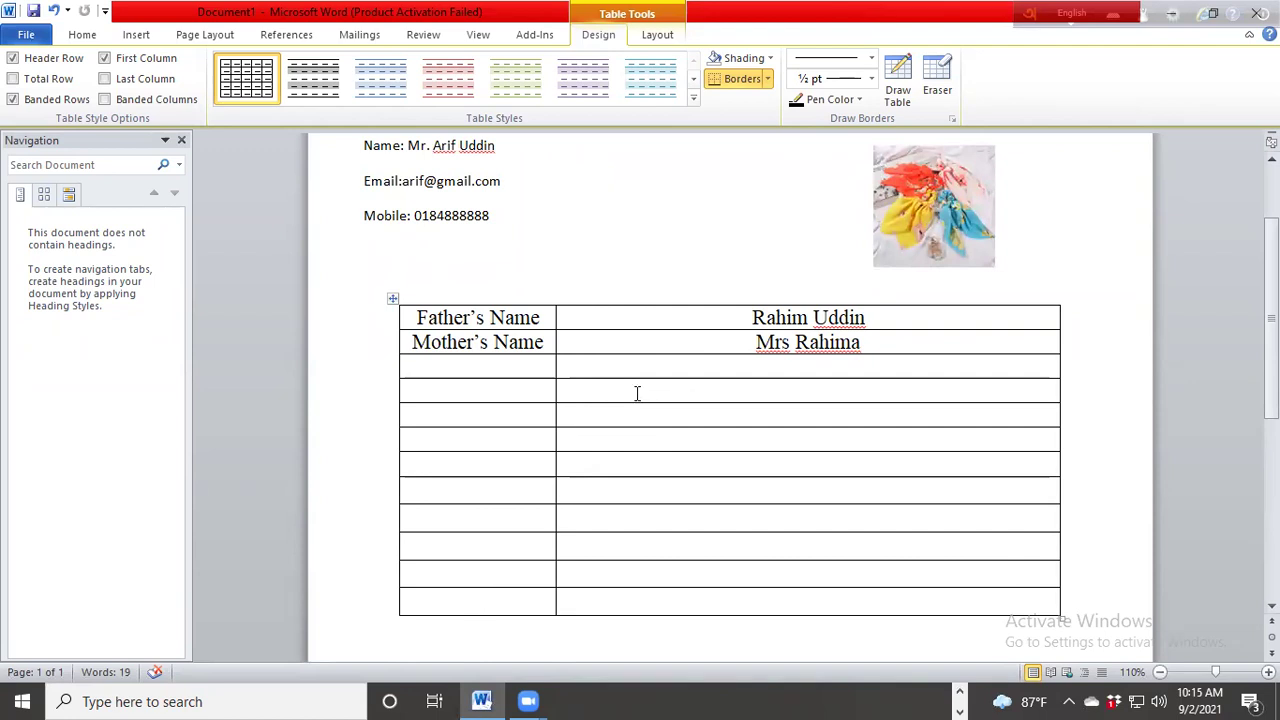
key(Tab)
key(Tab)
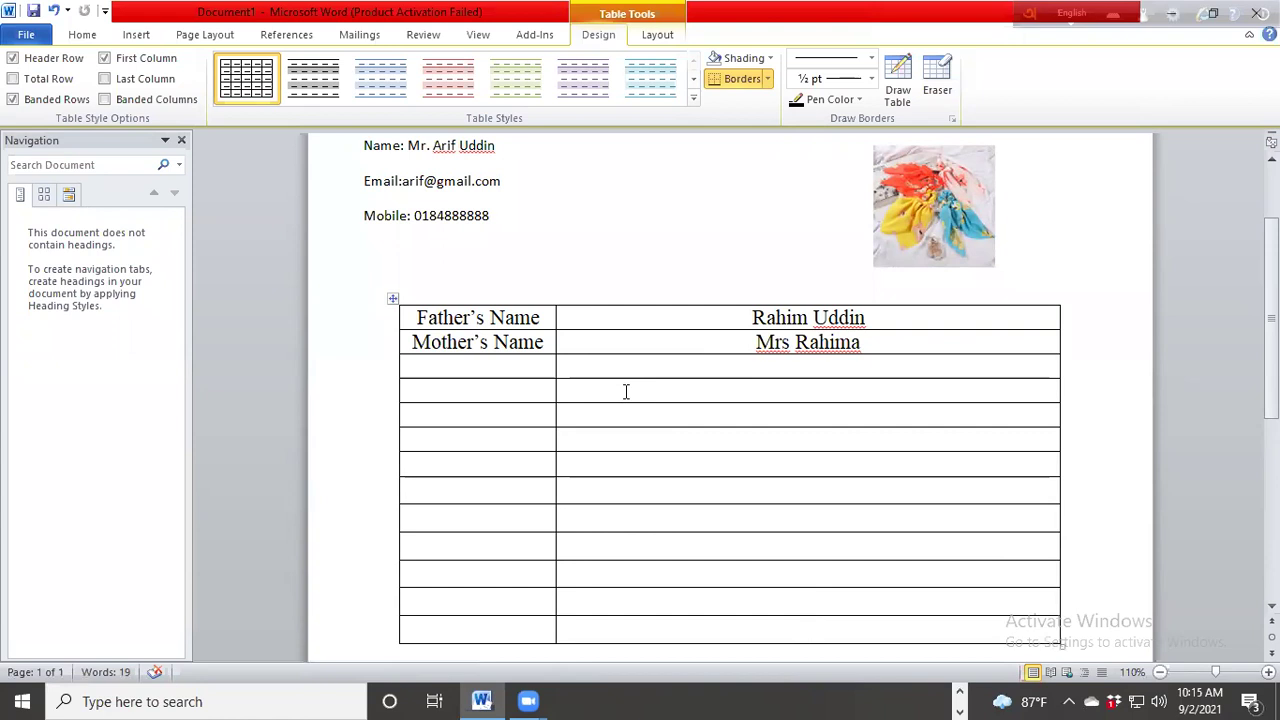
scroll(626, 391, down, 8)
key(Tab)
key(Tab)
key(Tab)
key(Tab)
key(Tab)
key(Tab)
scroll(671, 373, up, 3)
scroll(669, 368, up, 1)
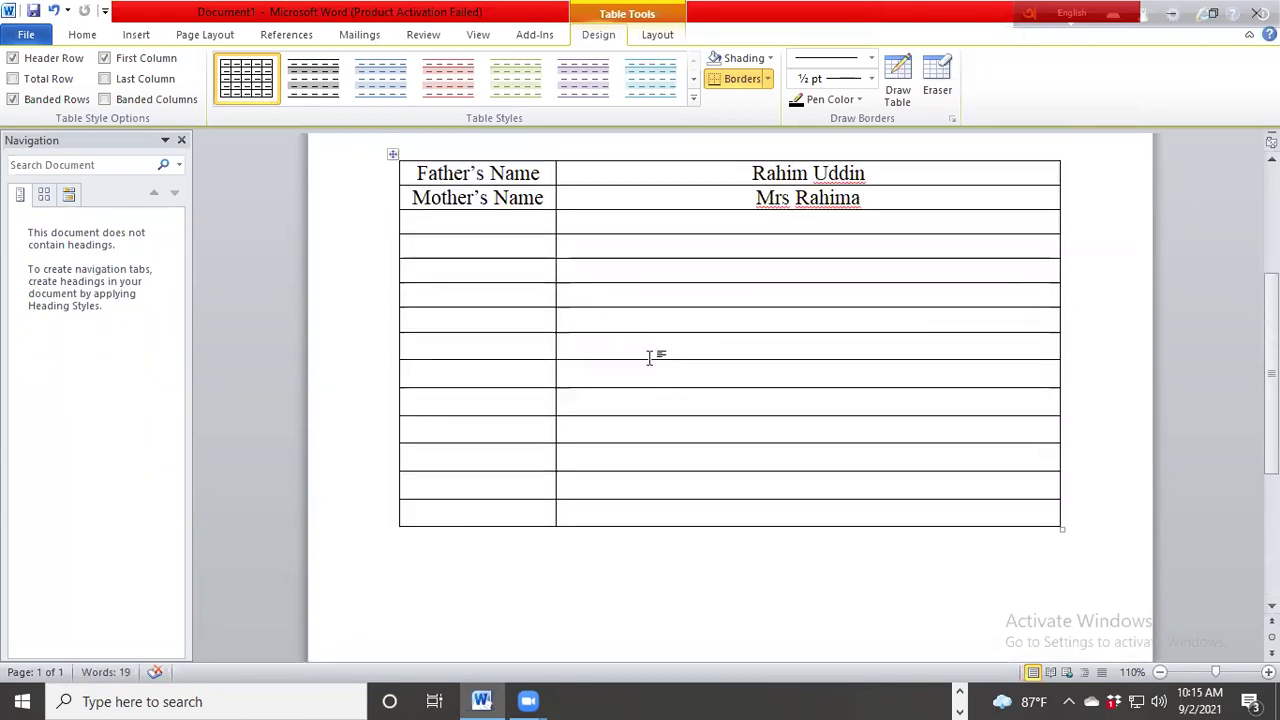
Step: Enter 'Mobile' under Mother's Name with the candidate's mobile number beside it in regular weight
click(455, 220)
text(M)
key(BackSpace)
text(Mobile)
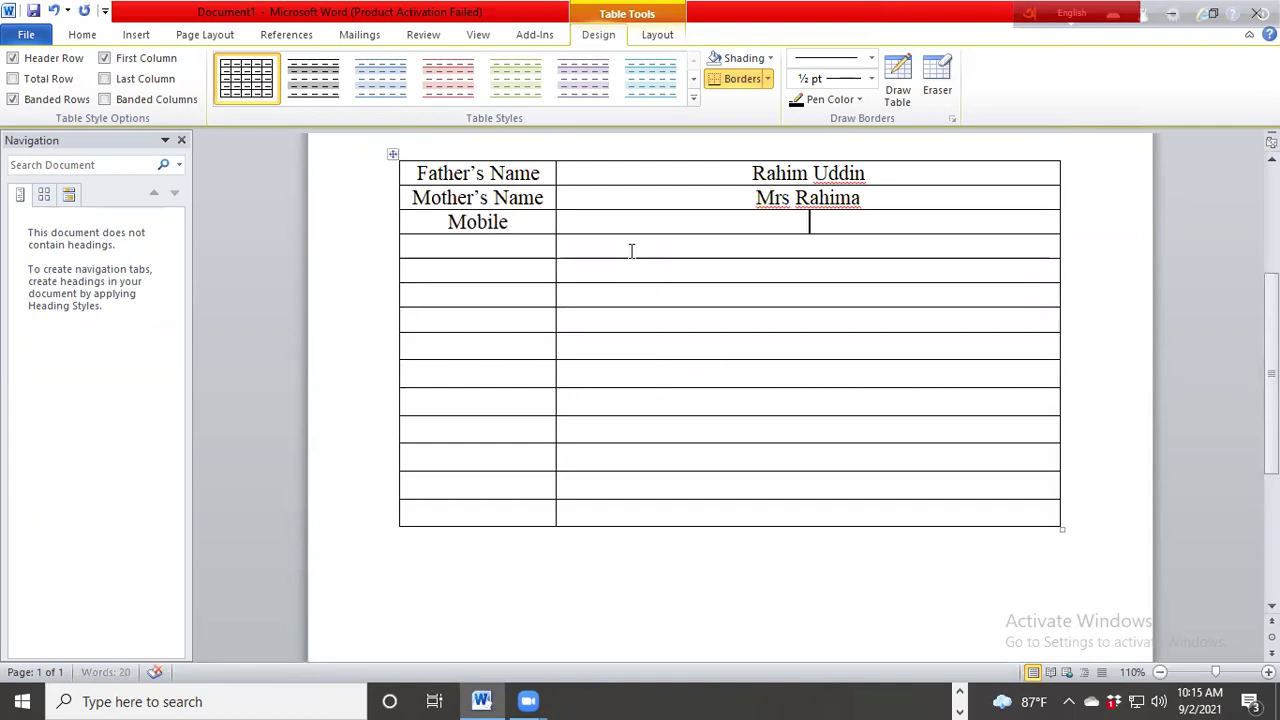
text(01818)
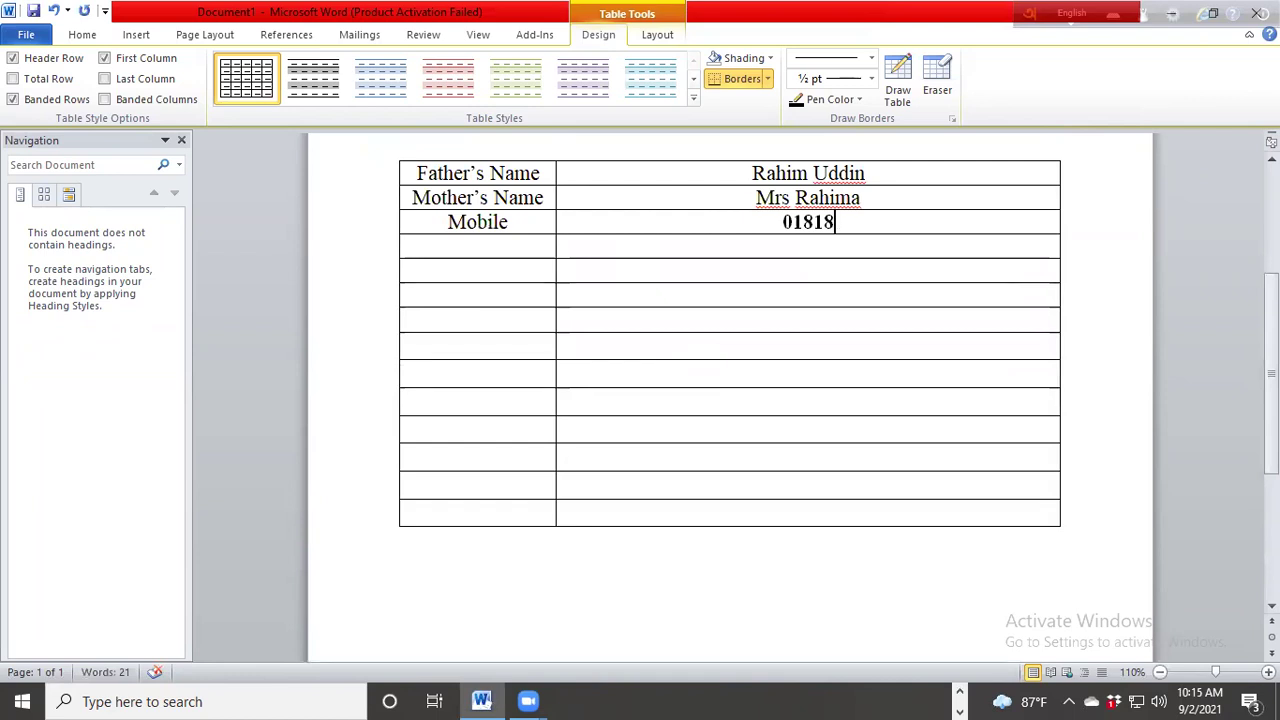
key(shift+Left)
key(shift+Left)
key(shift+Left)
key(shift+Left)
key(shift+Left)
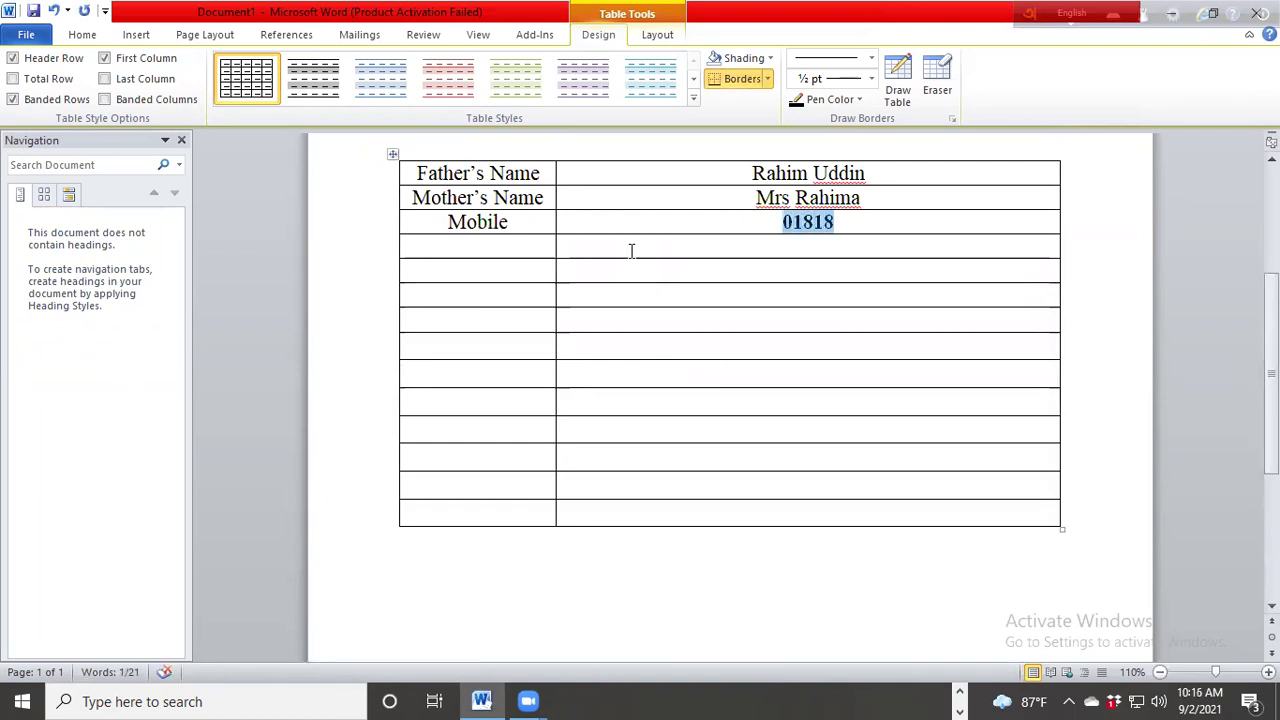
click(496, 243)
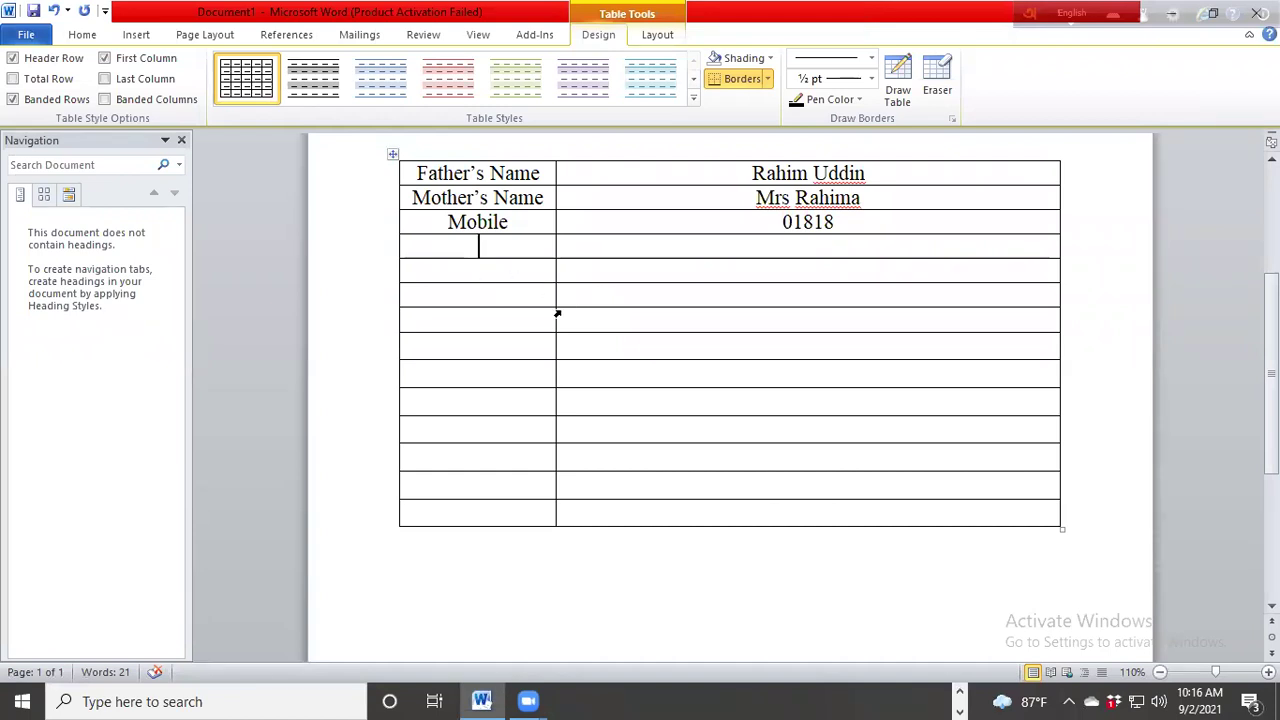
scroll(540, 300, up, 1)
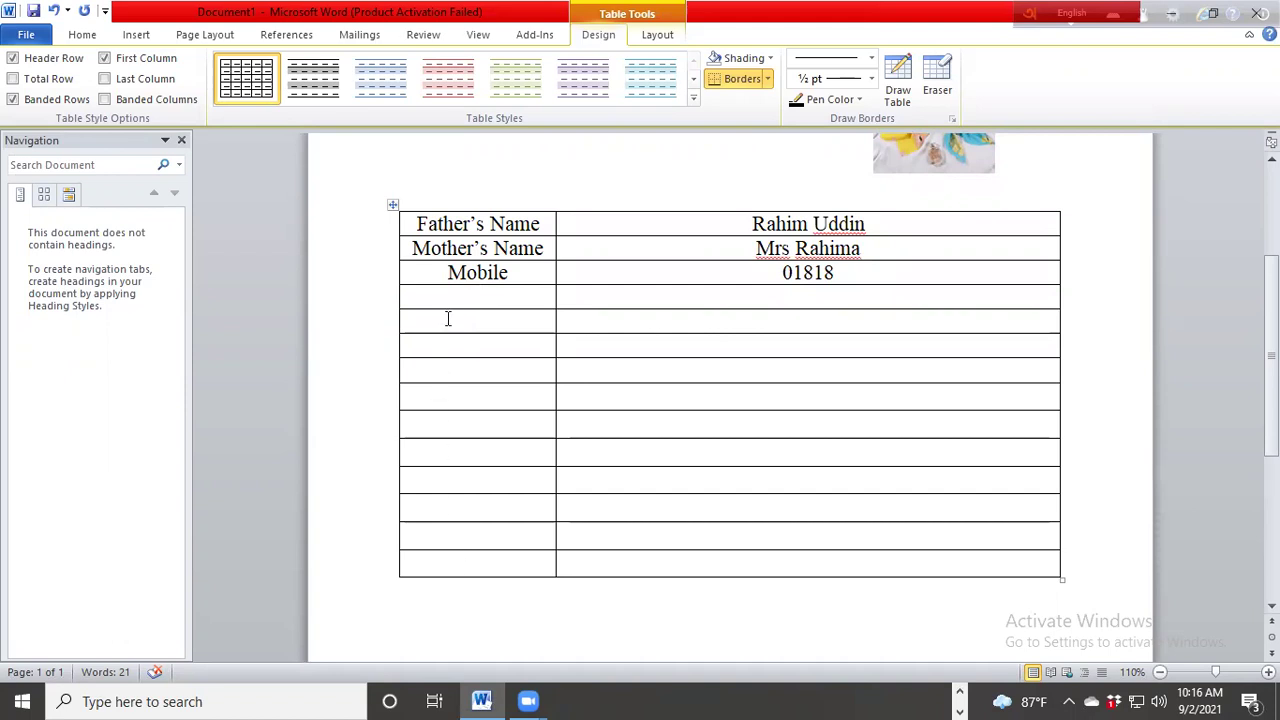
Step: Left-align the labels and values in the table's first three rows
drag(522, 272, 413, 228)
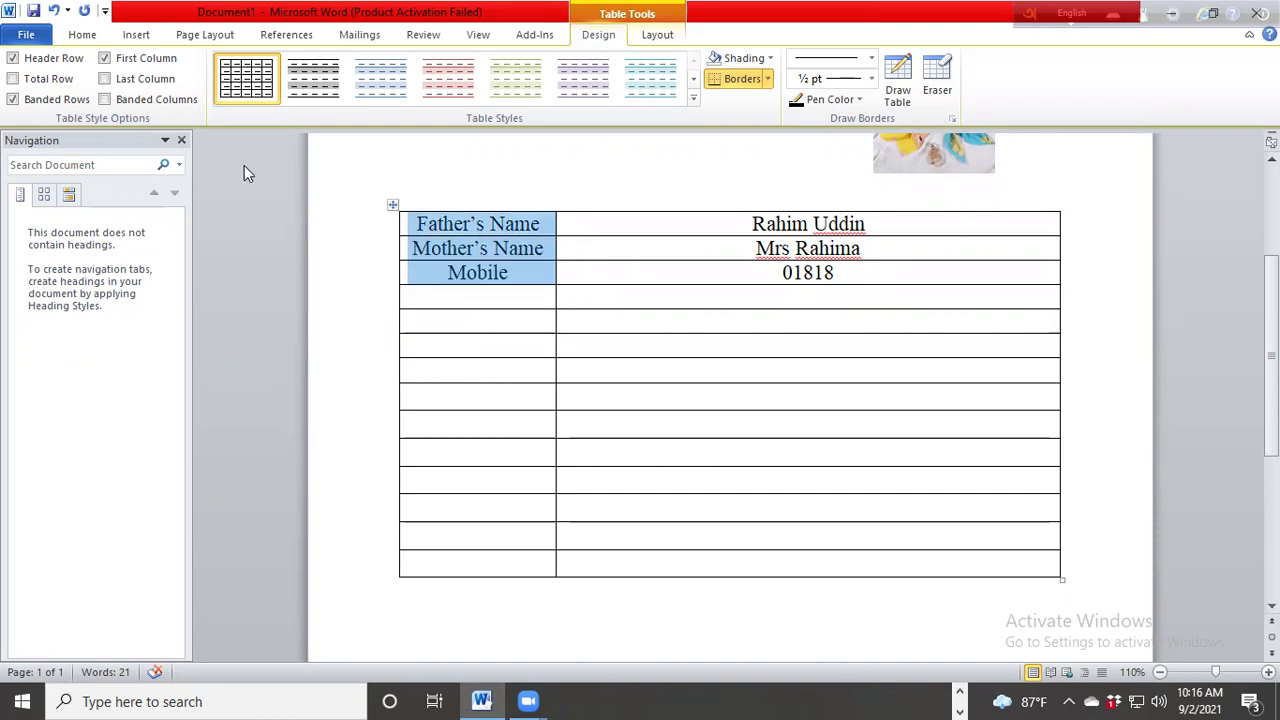
click(82, 34)
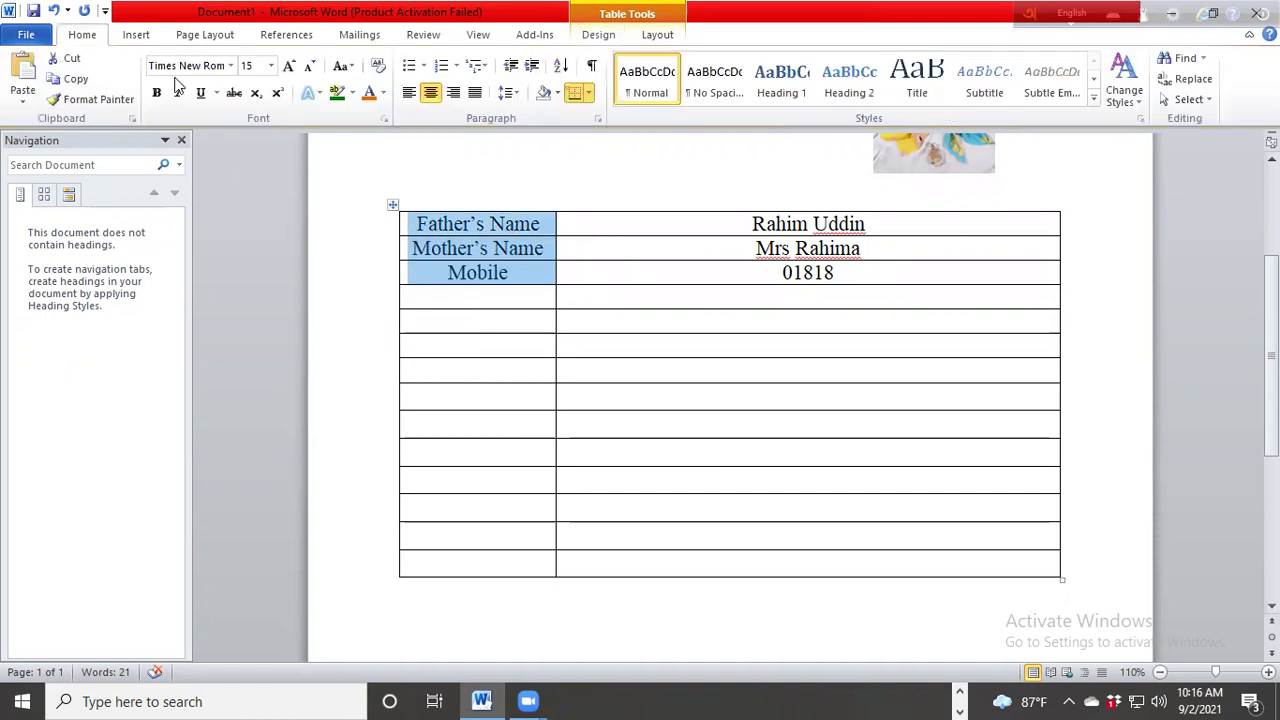
click(410, 92)
drag(832, 280, 686, 224)
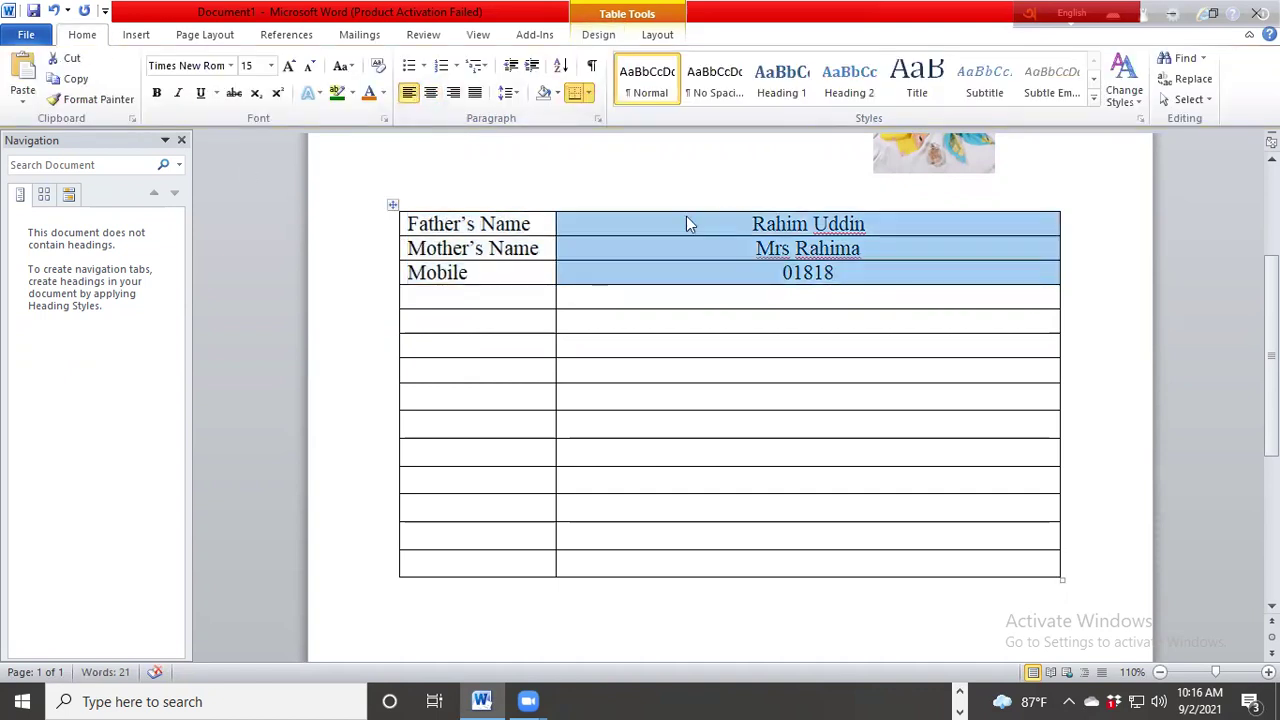
click(409, 92)
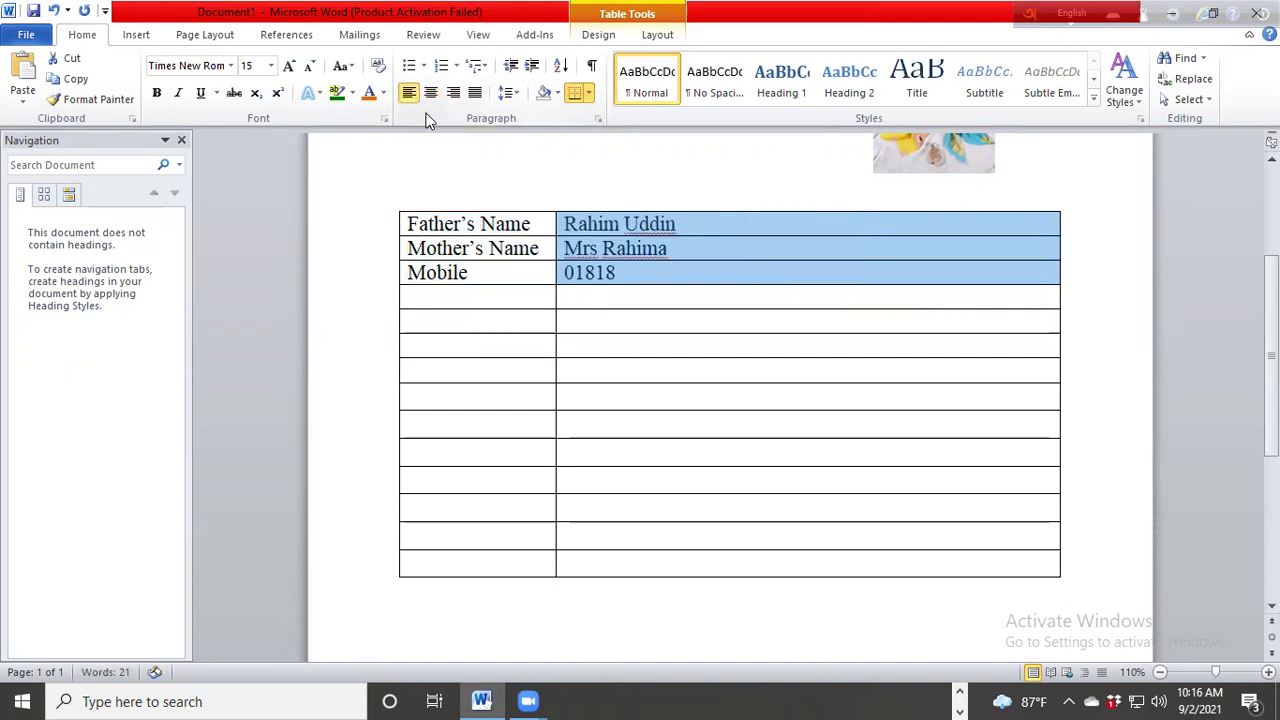
Step: Type 'Age' in the fourth row's label cell
click(457, 347)
click(431, 300)
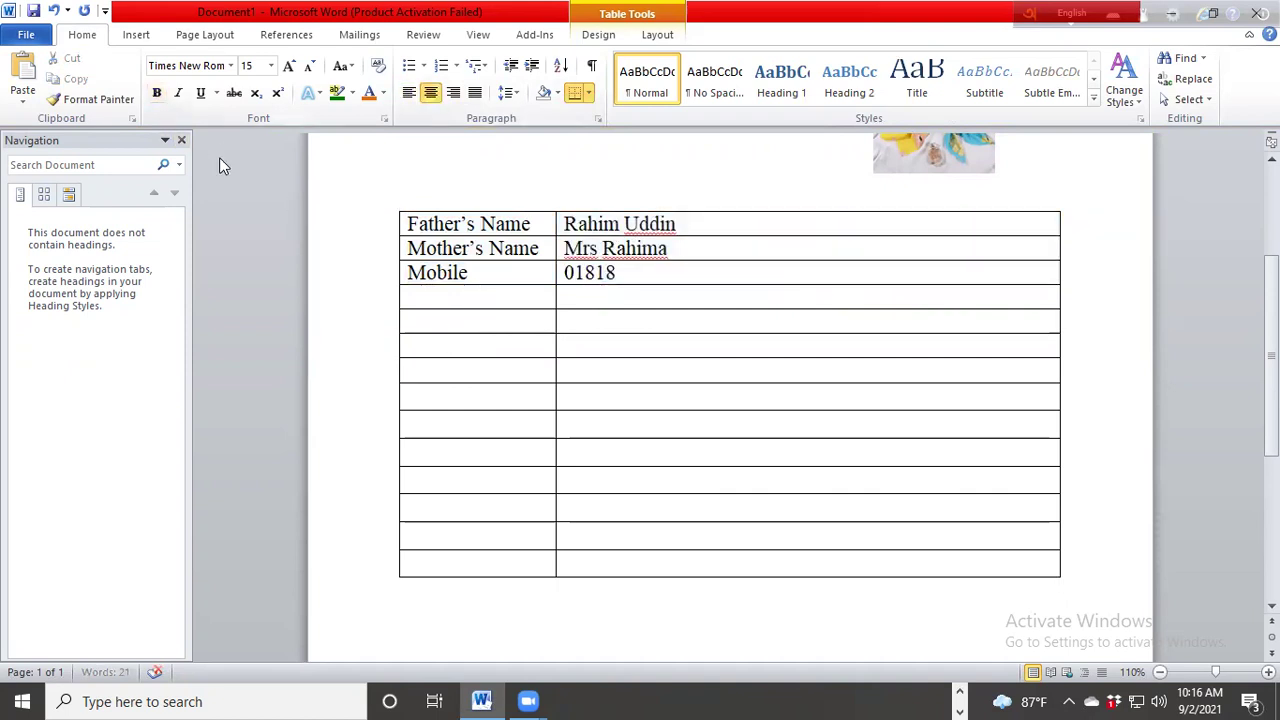
text(A)
text(ge)
Step: Add non-bold 'Marital Status' and 'Nationality' labels in rows five and six
click(466, 318)
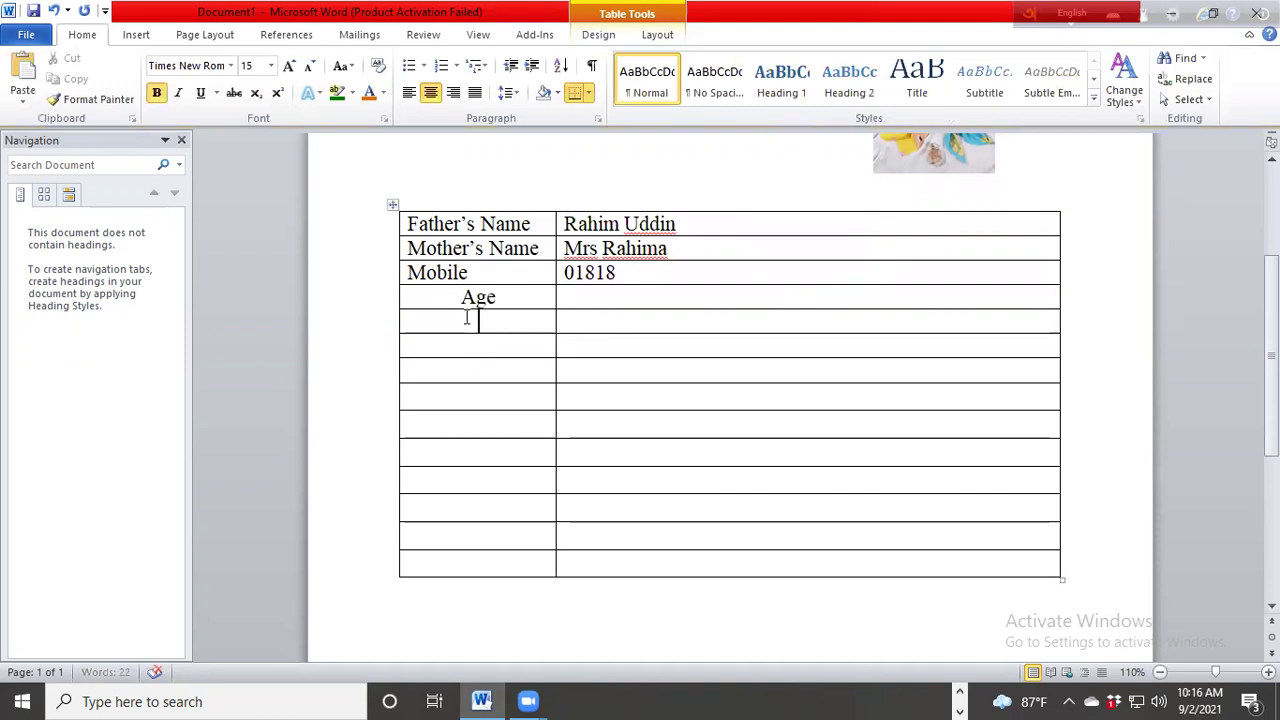
click(152, 98)
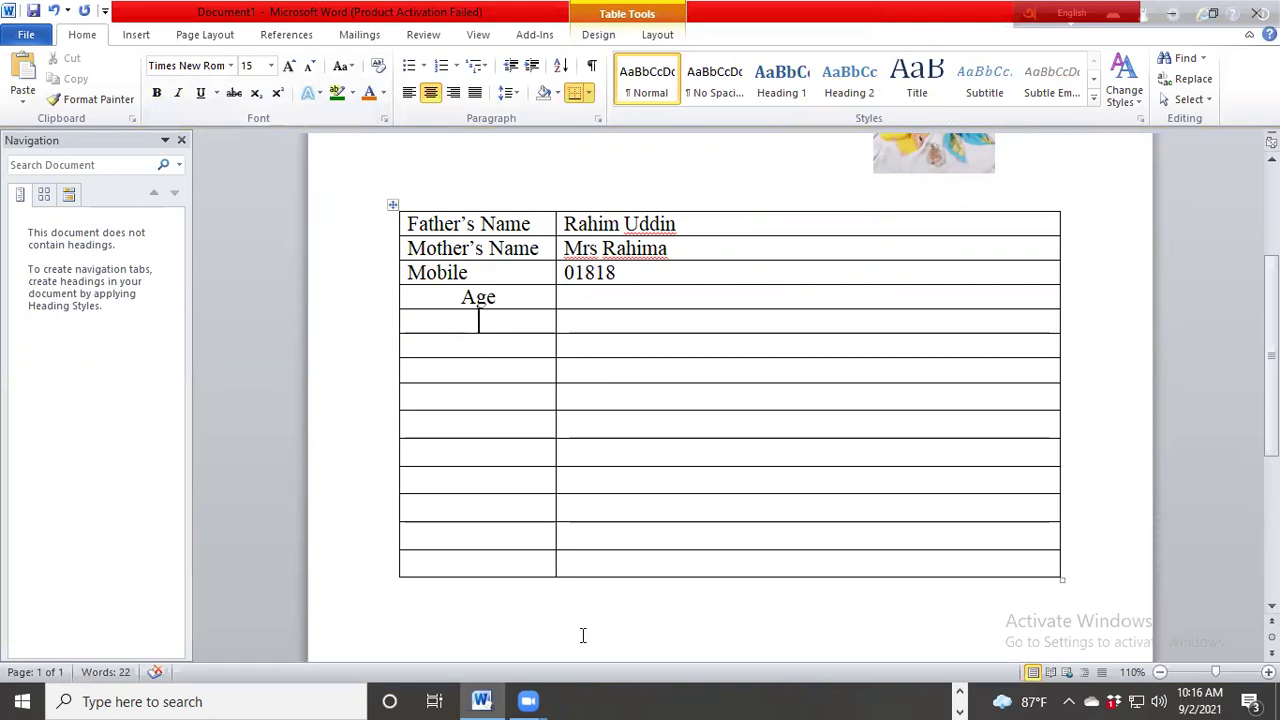
drag(370, 563, 354, 214)
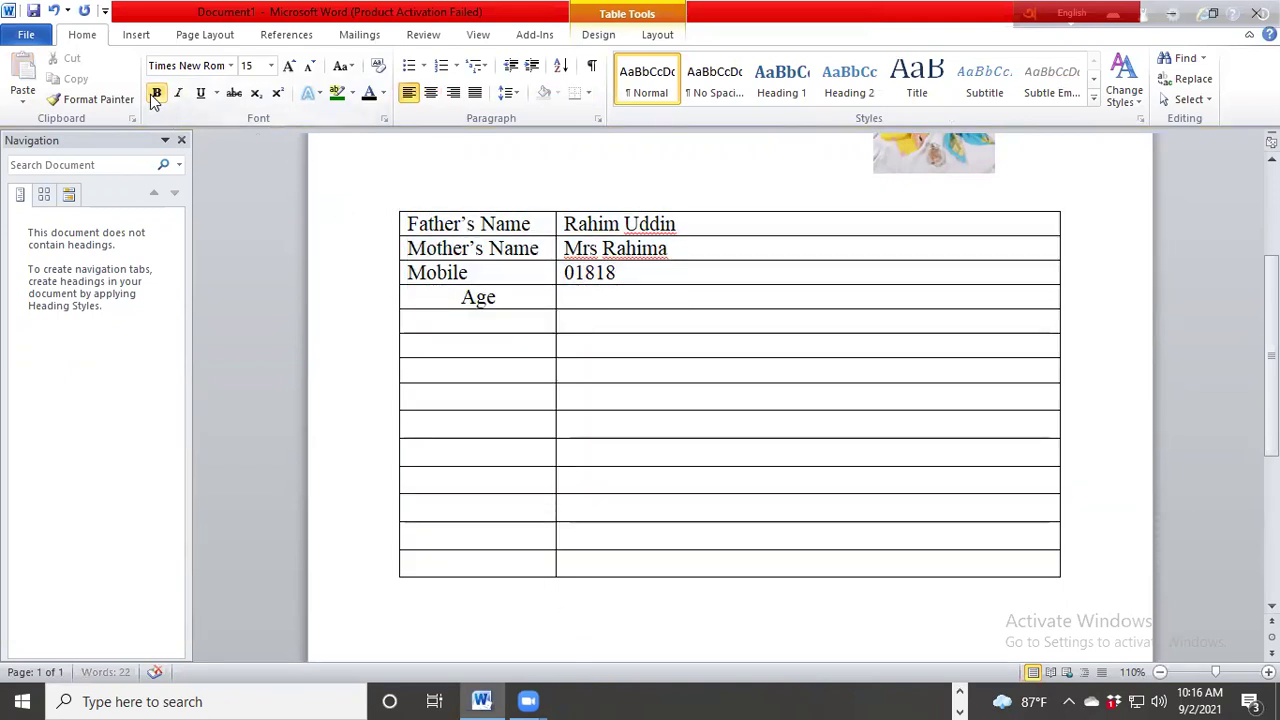
click(437, 322)
text(Marital Status)
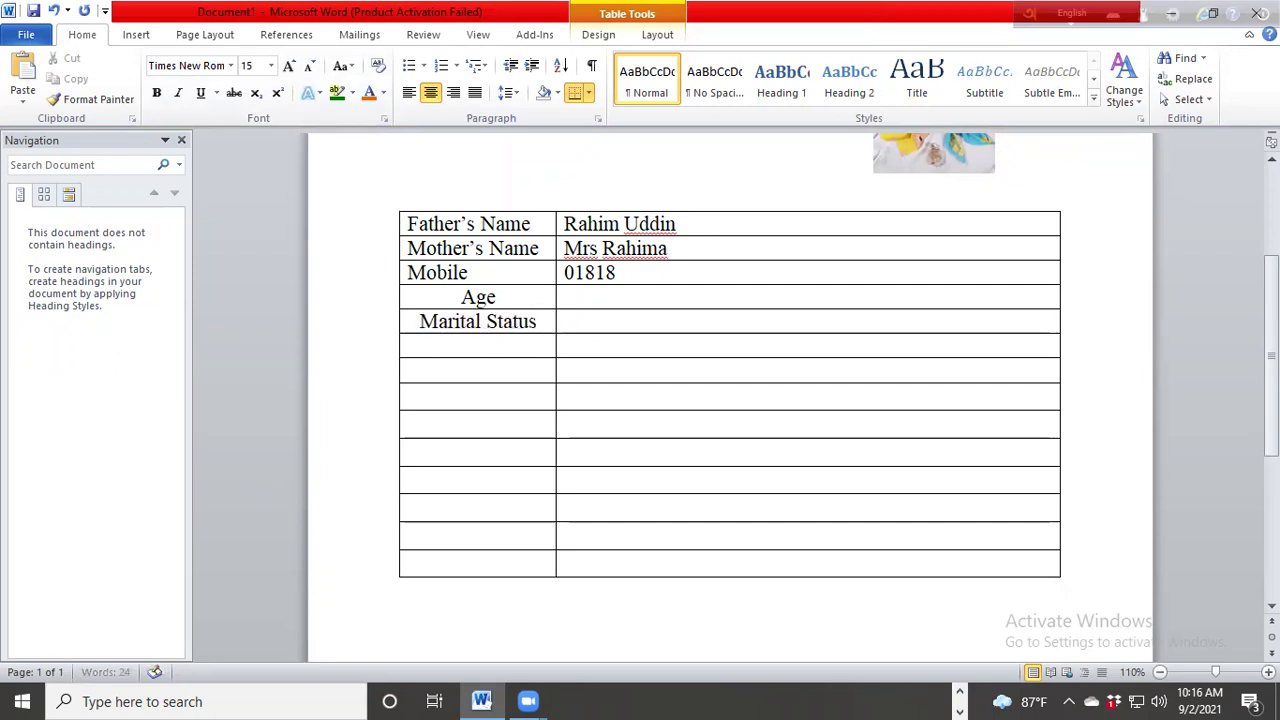
key(Down)
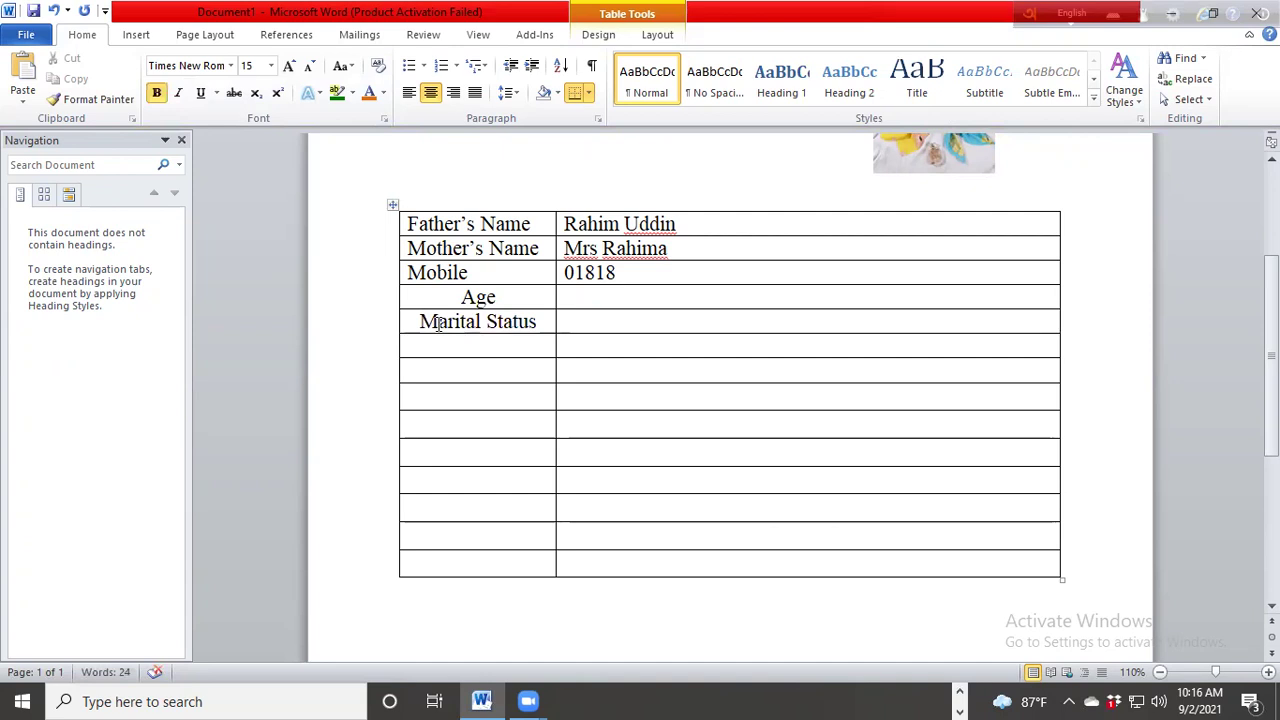
text(Nat)
key(BackSpace)
key(BackSpace)
key(BackSpace)
key(ctrl+b)
text(Nationality)
Step: Turn off bold in the next empty label cell and open the resume's print preview
key(Down)
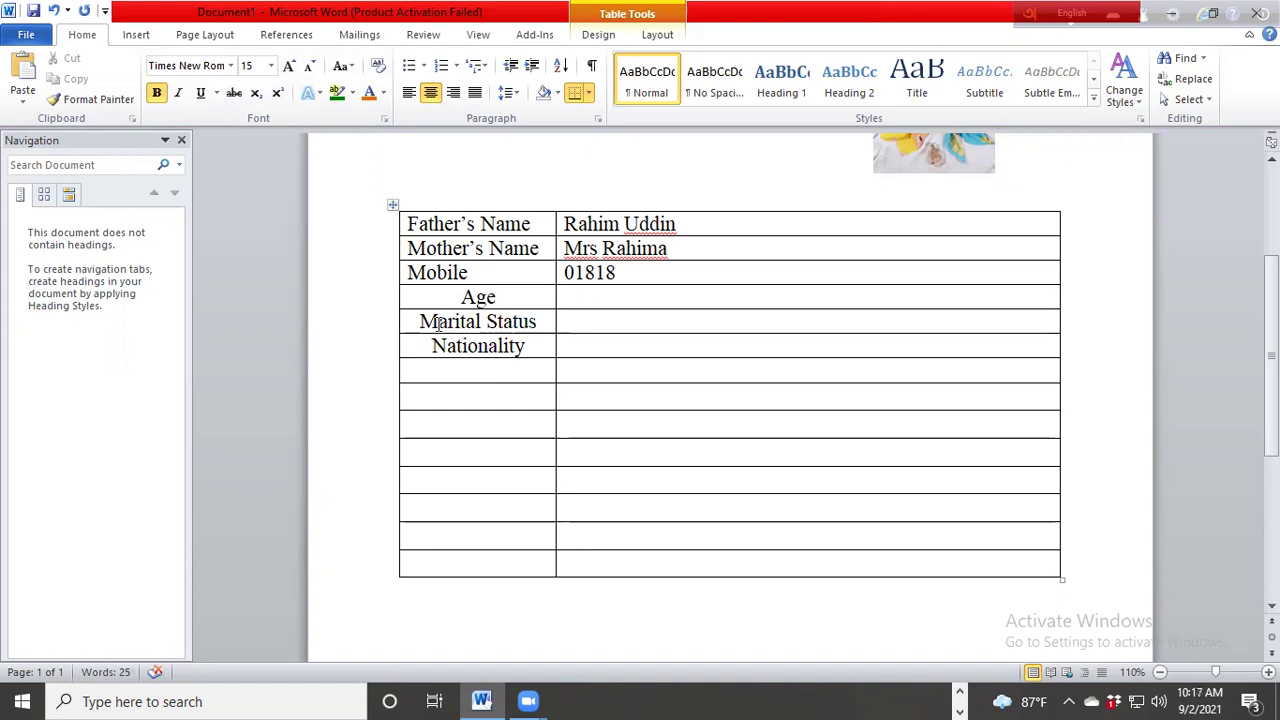
text(P)
key(BackSpace)
key(ctrl+b)
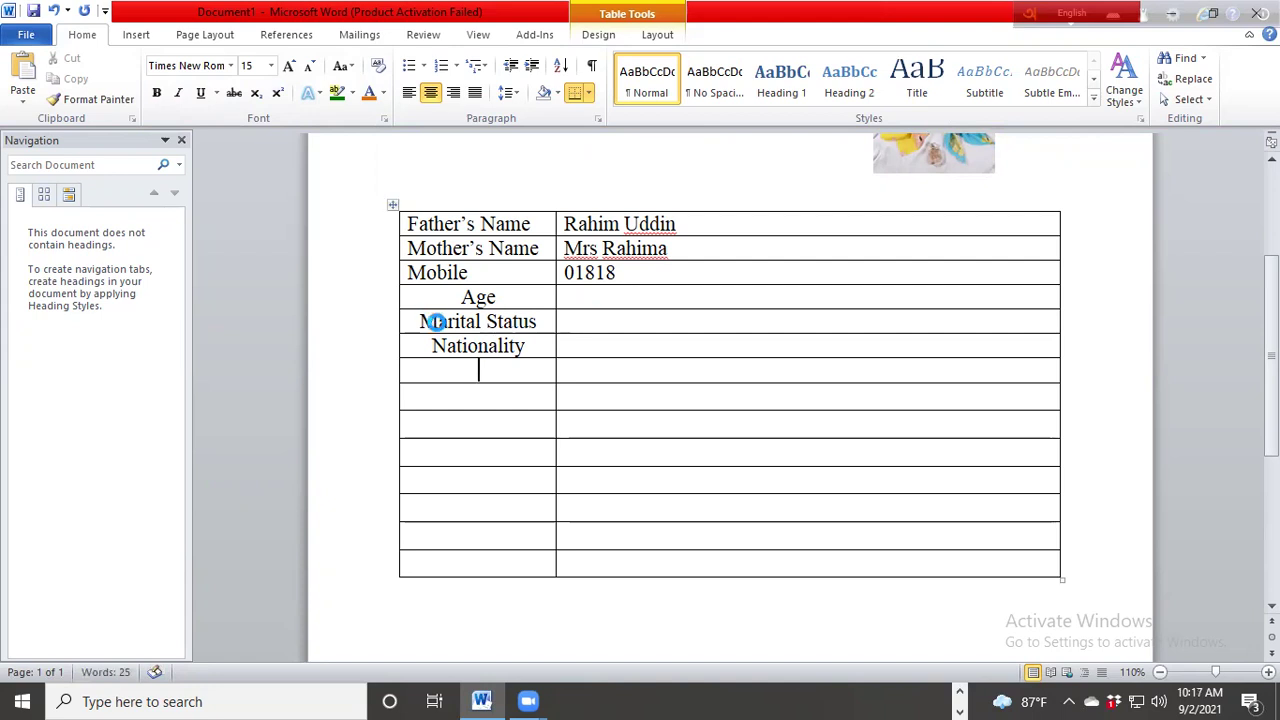
key(ctrl+p)
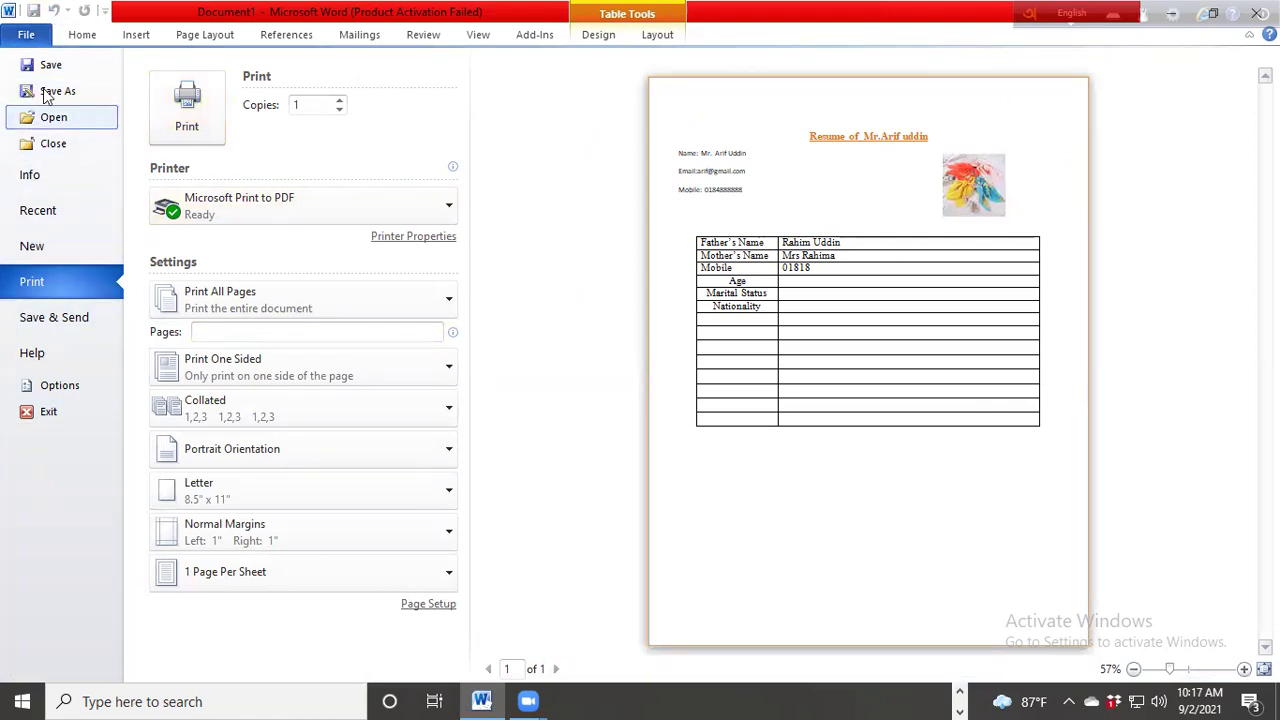
Step: Leave print preview and save the resume to the Desktop as 'Resume of Mr_daoa_department.docx'
key(Escape)
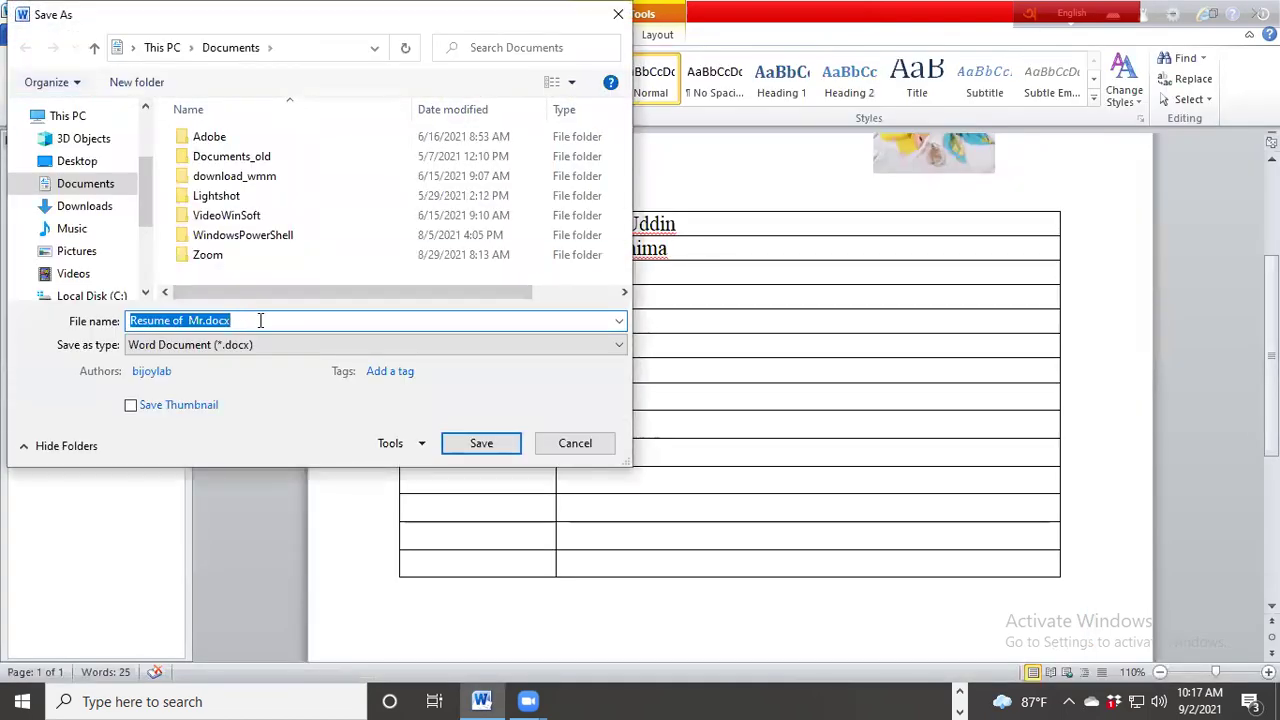
click(255, 318)
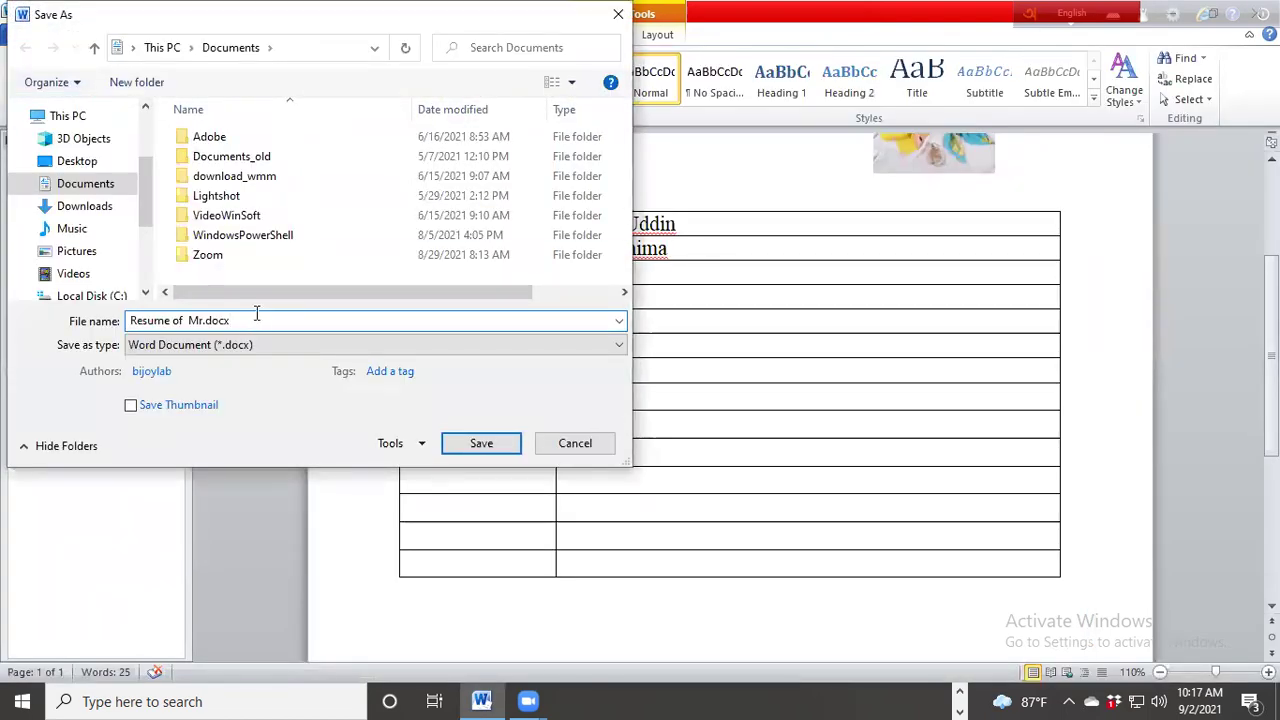
key(Left)
key(Left)
key(Left)
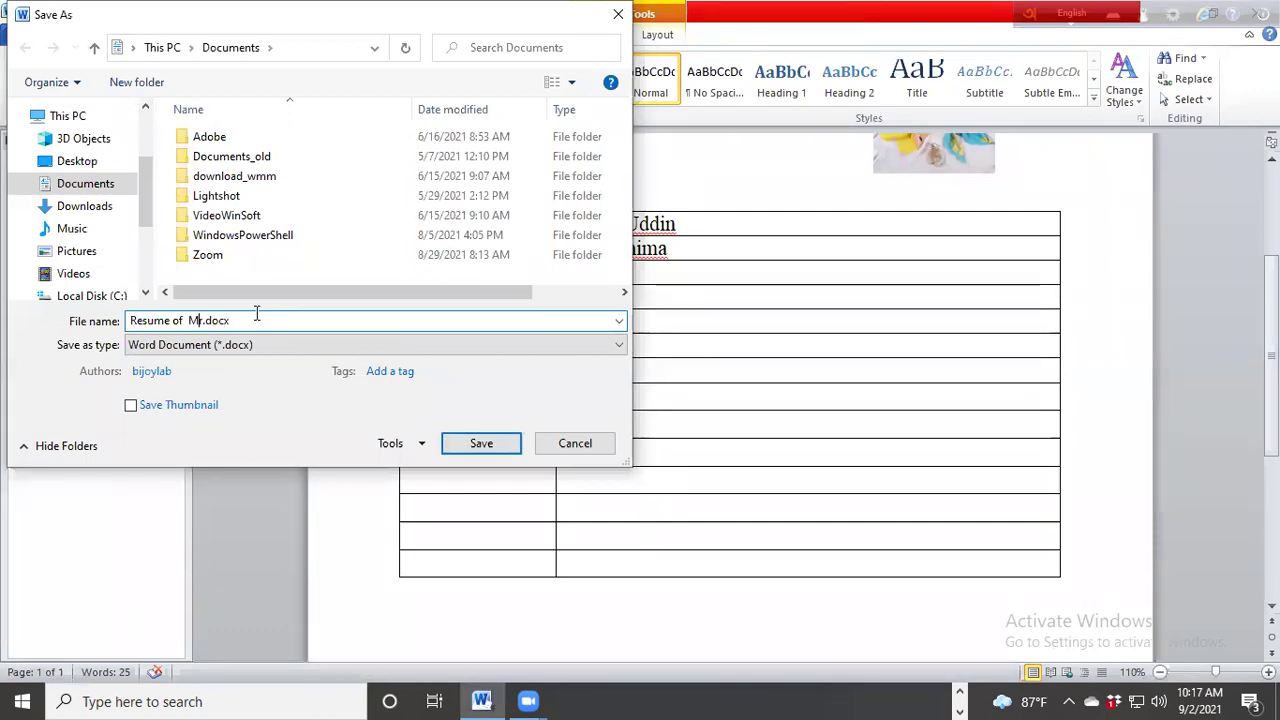
text(_daoa_department)
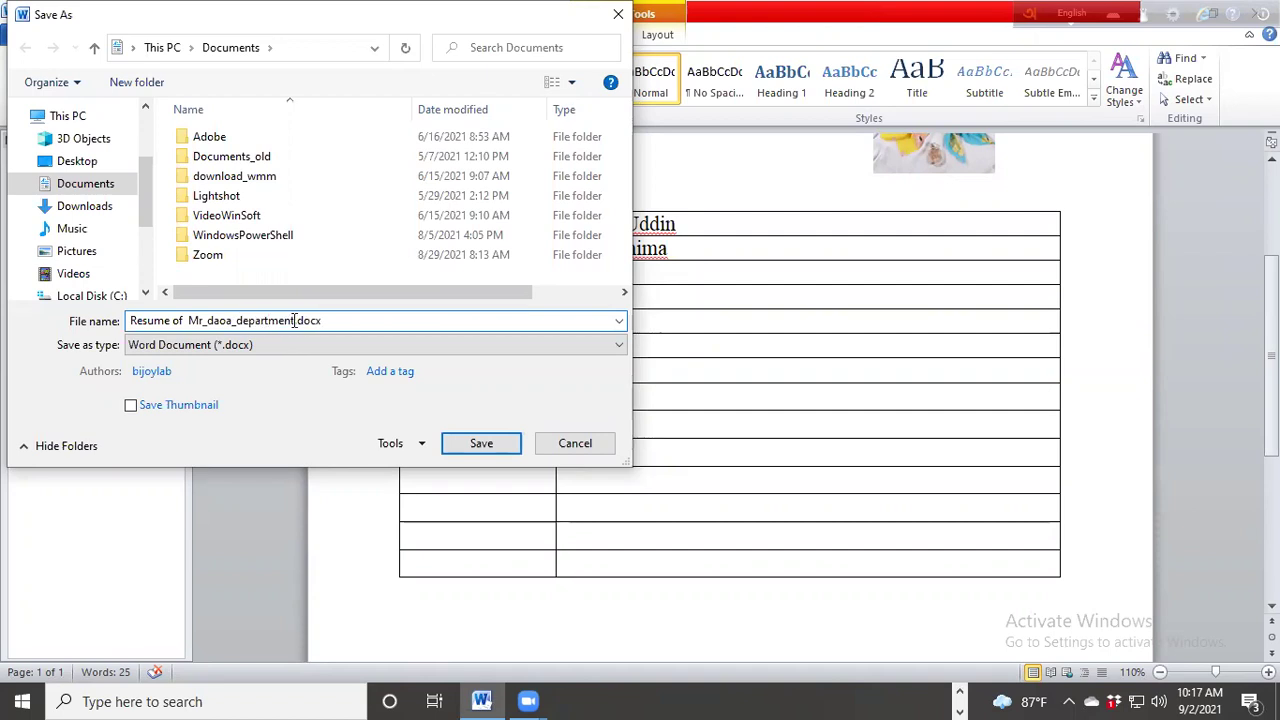
click(80, 164)
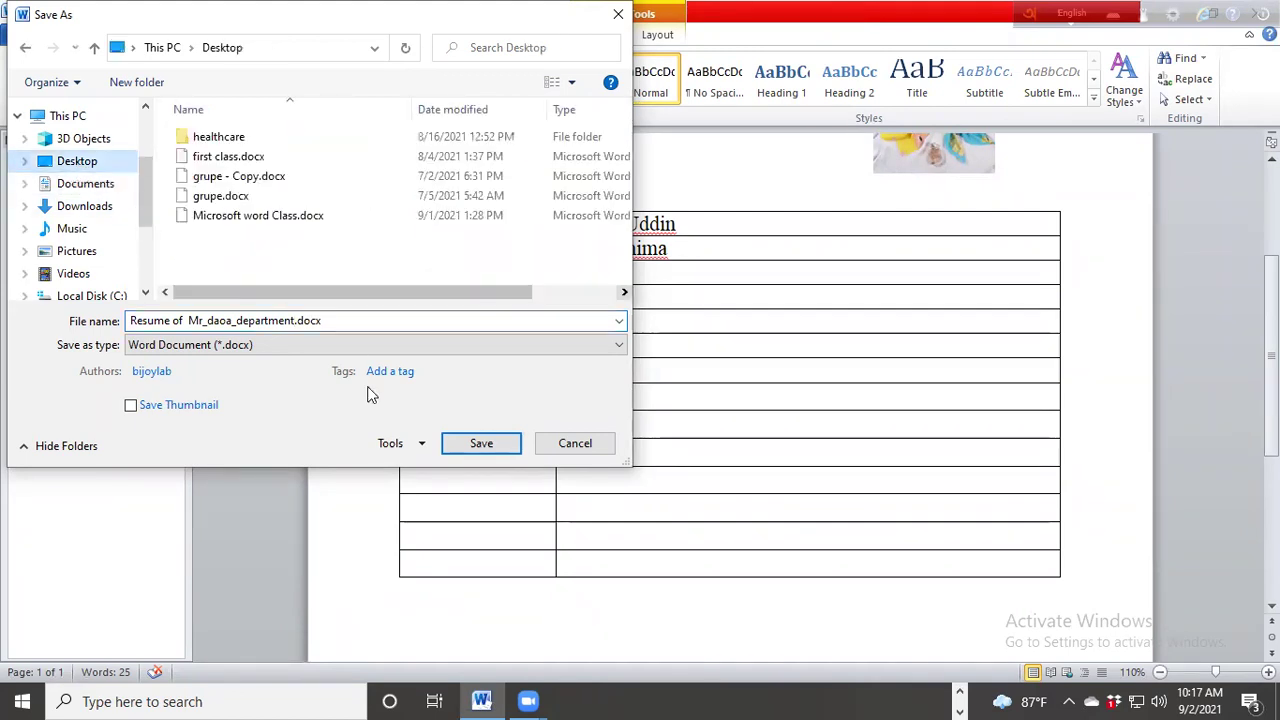
click(482, 447)
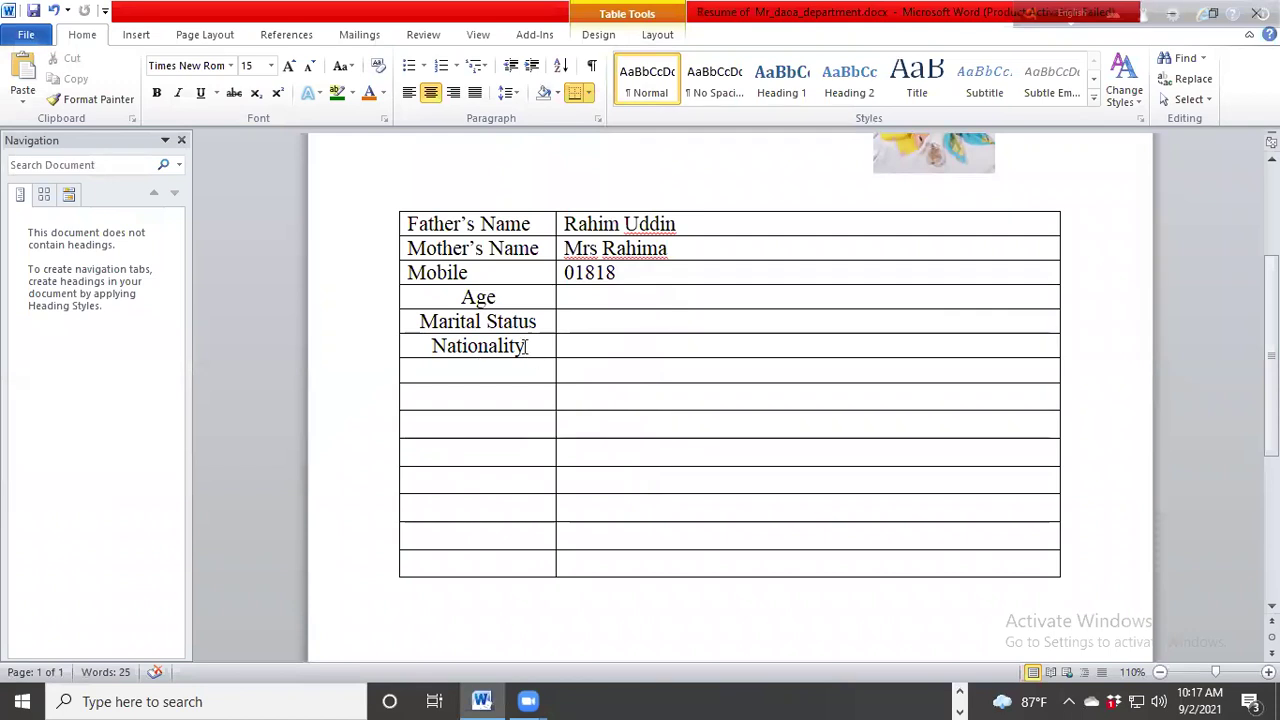
Step: Left-align the Mobile–Nationality labels, add a 'Present Address' label below them, and save
drag(527, 346, 372, 282)
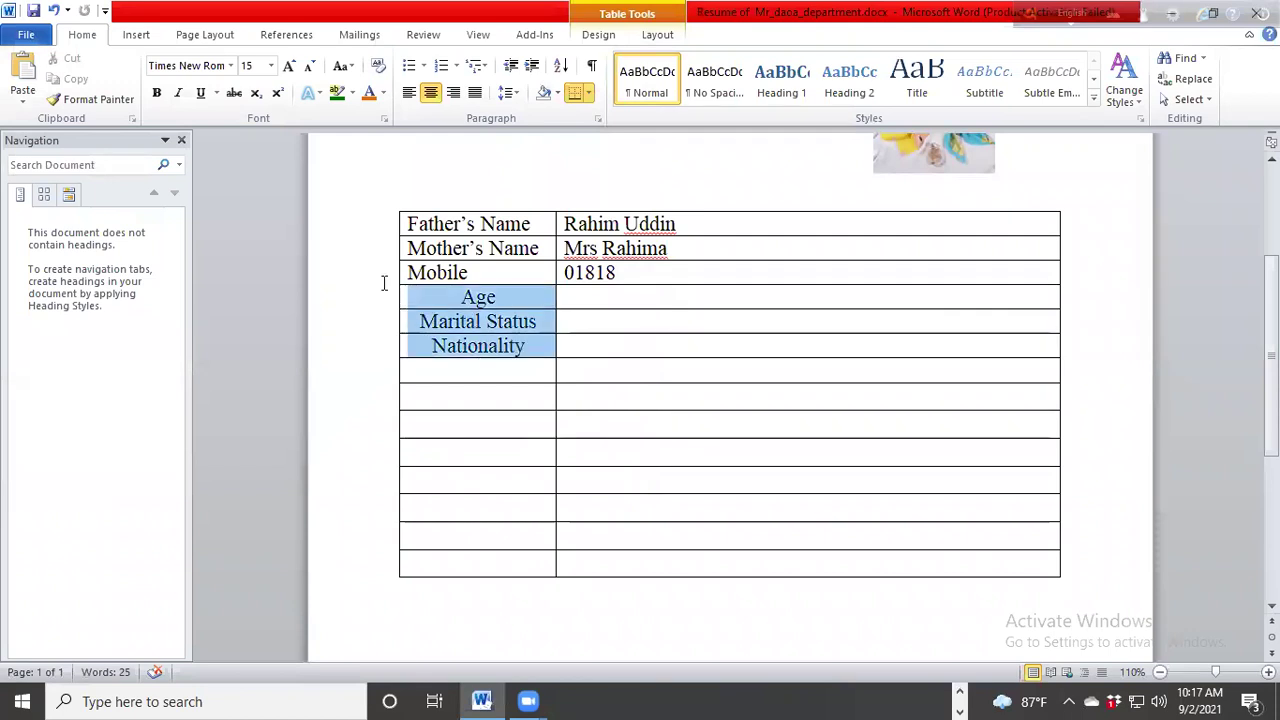
click(409, 92)
click(485, 376)
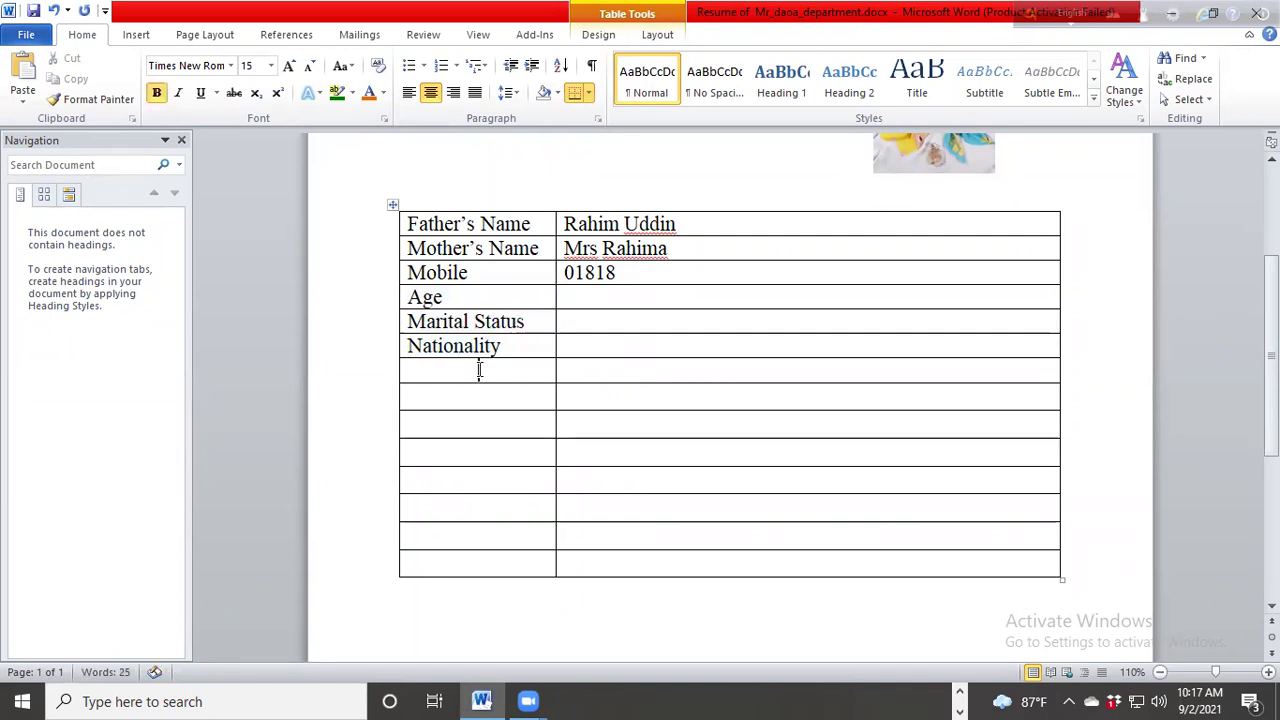
text(Pr)
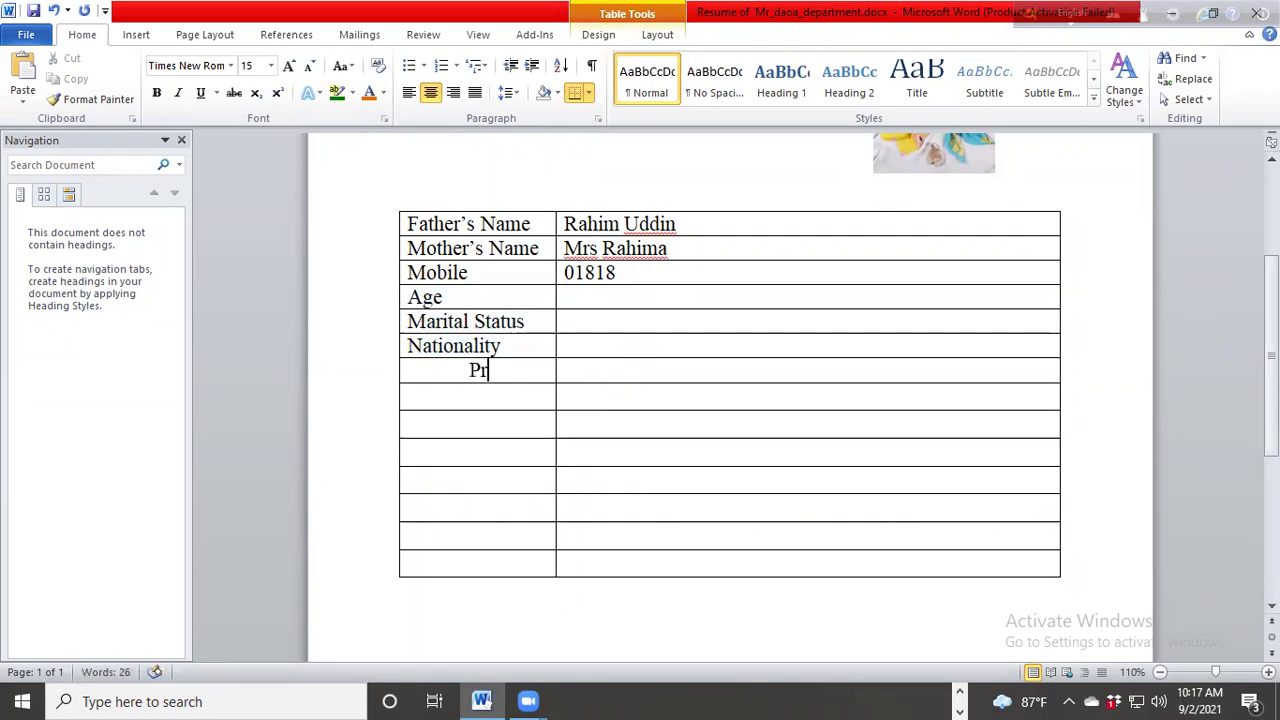
text(esent Address)
key(ctrl+s)
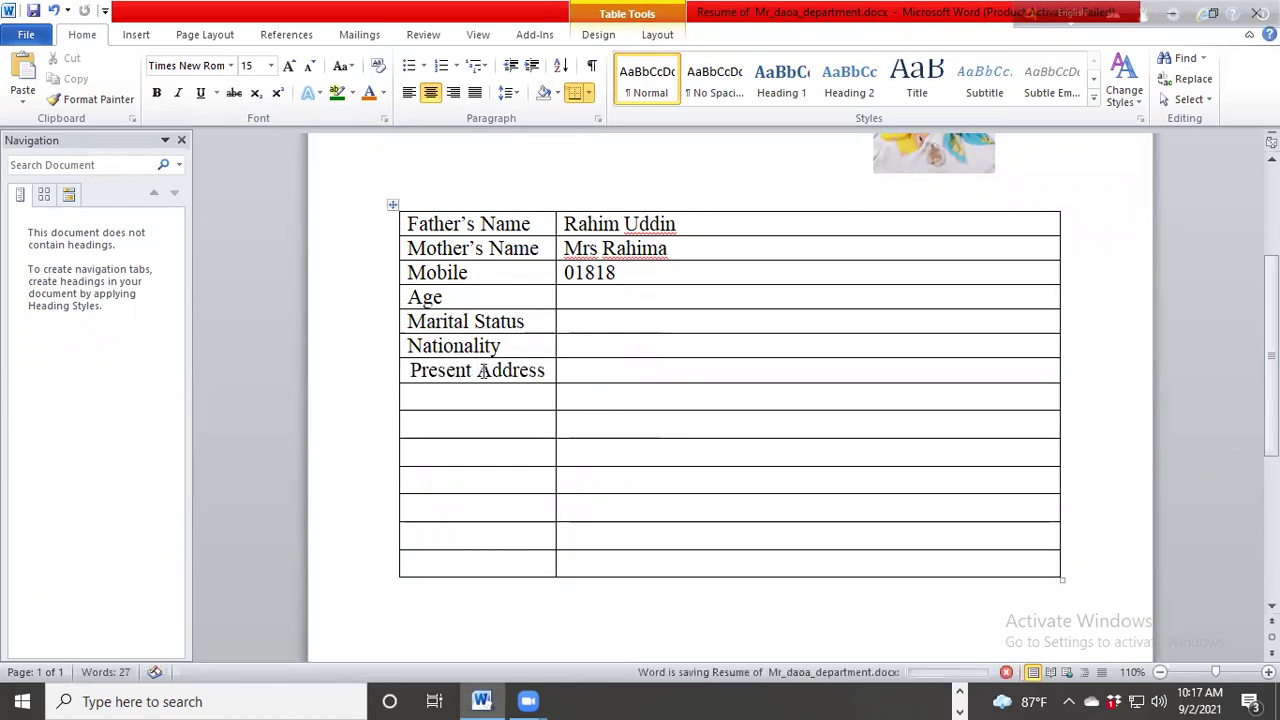
Step: Save the resume from the File view
click(8, 15)
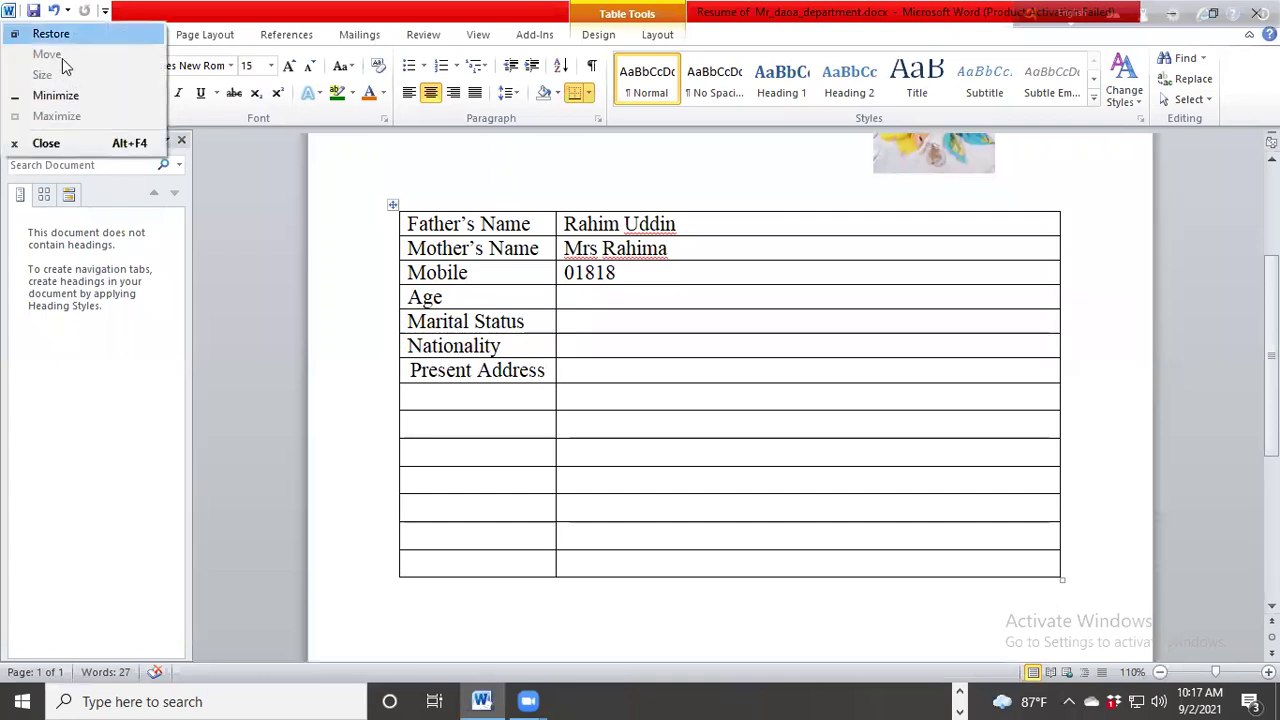
click(197, 189)
click(24, 38)
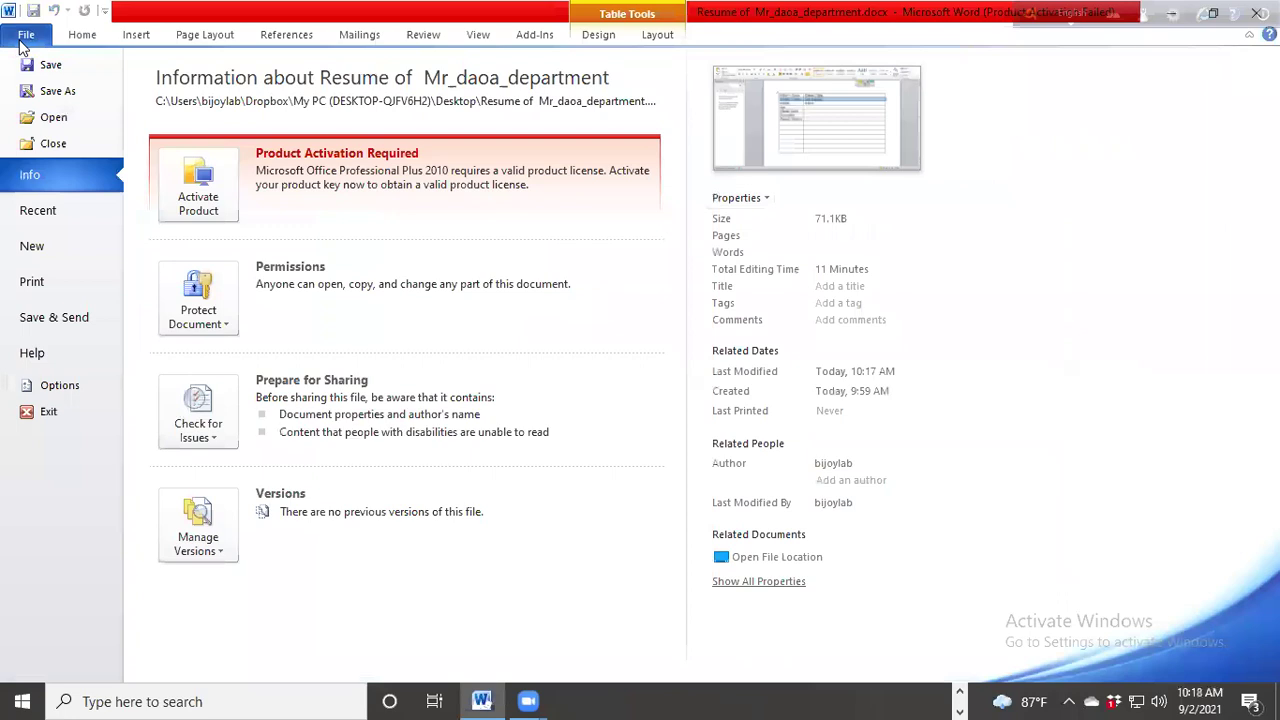
click(51, 68)
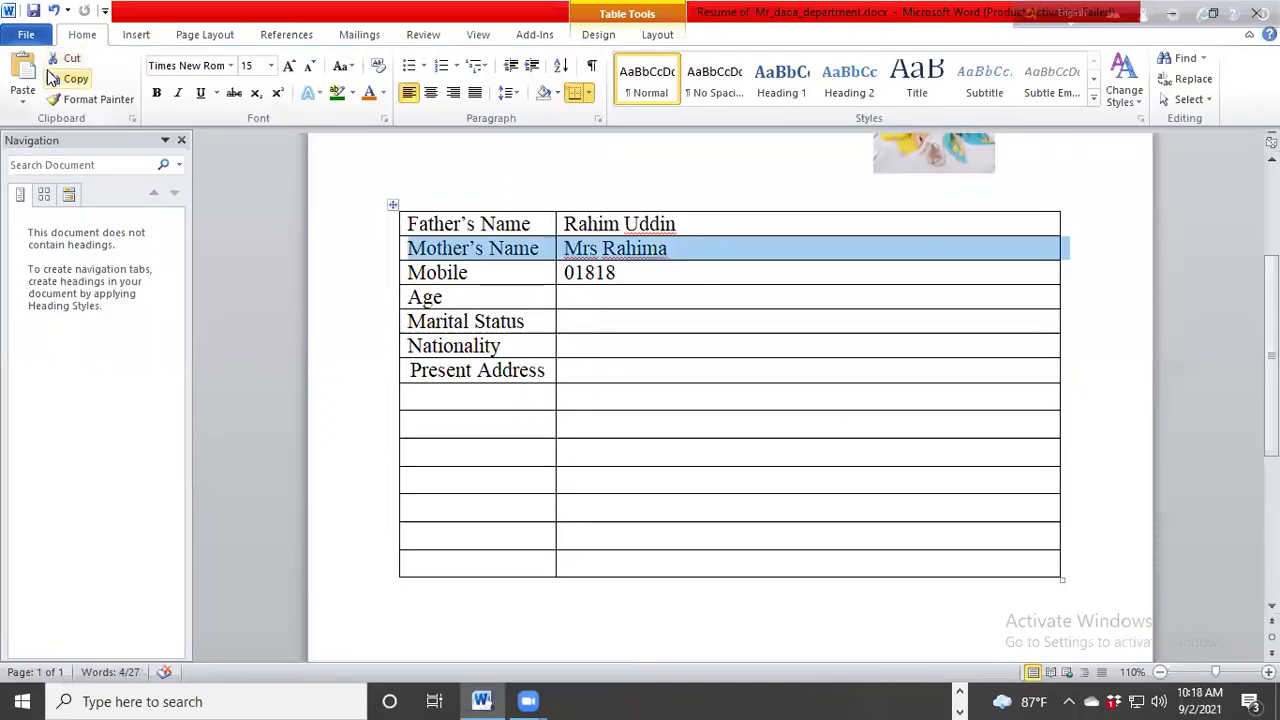
Step: Re-save via Save As under the same name, Resume of Mr_daoa_department.docx, on the Desktop
click(22, 37)
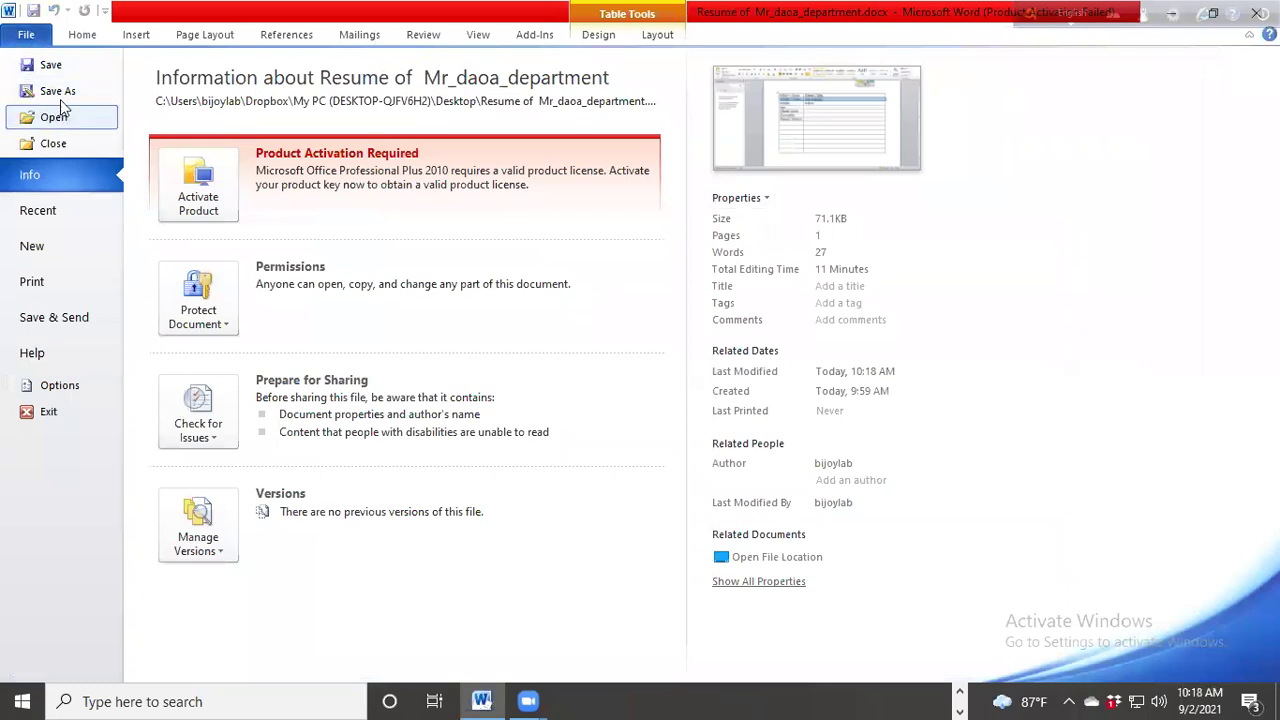
click(57, 91)
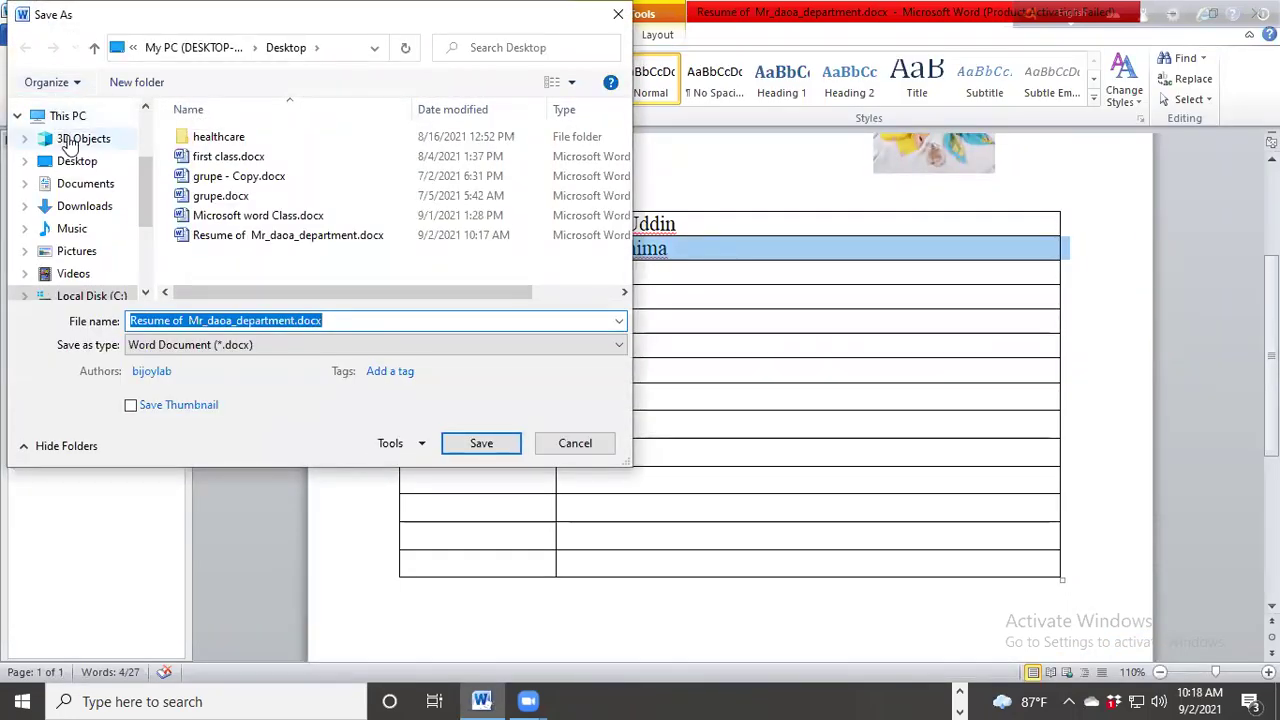
click(345, 319)
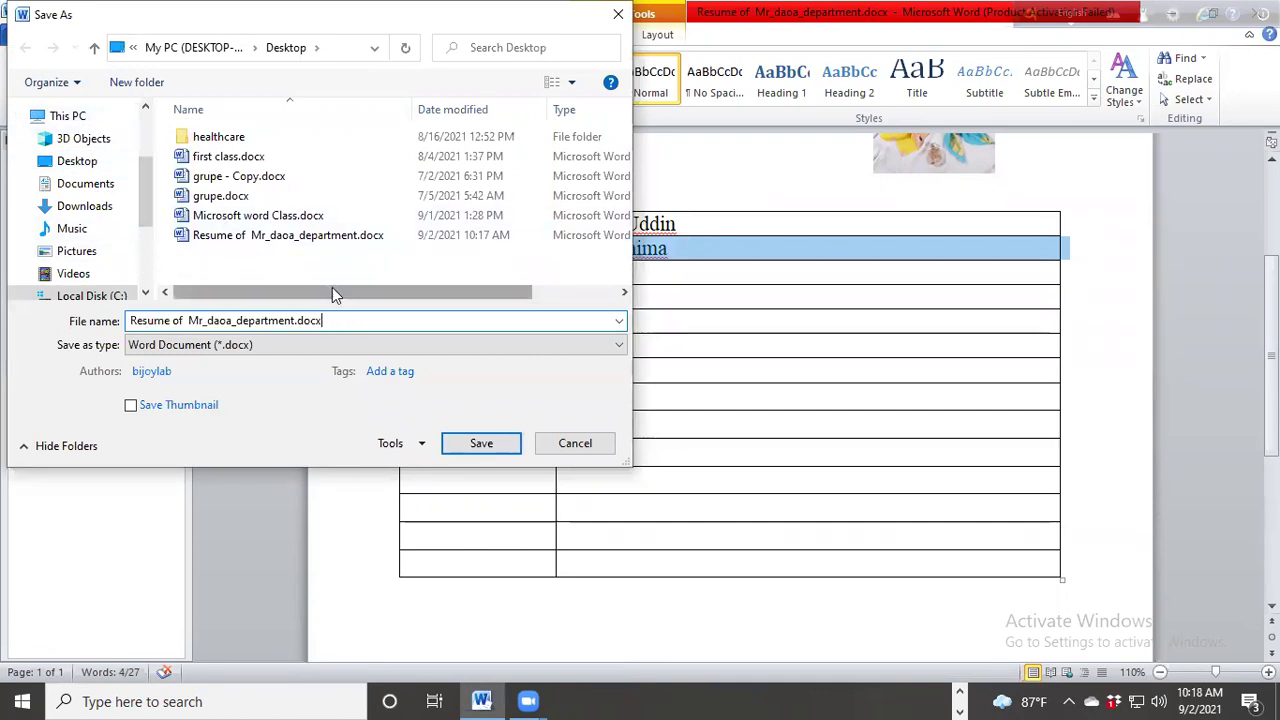
click(481, 443)
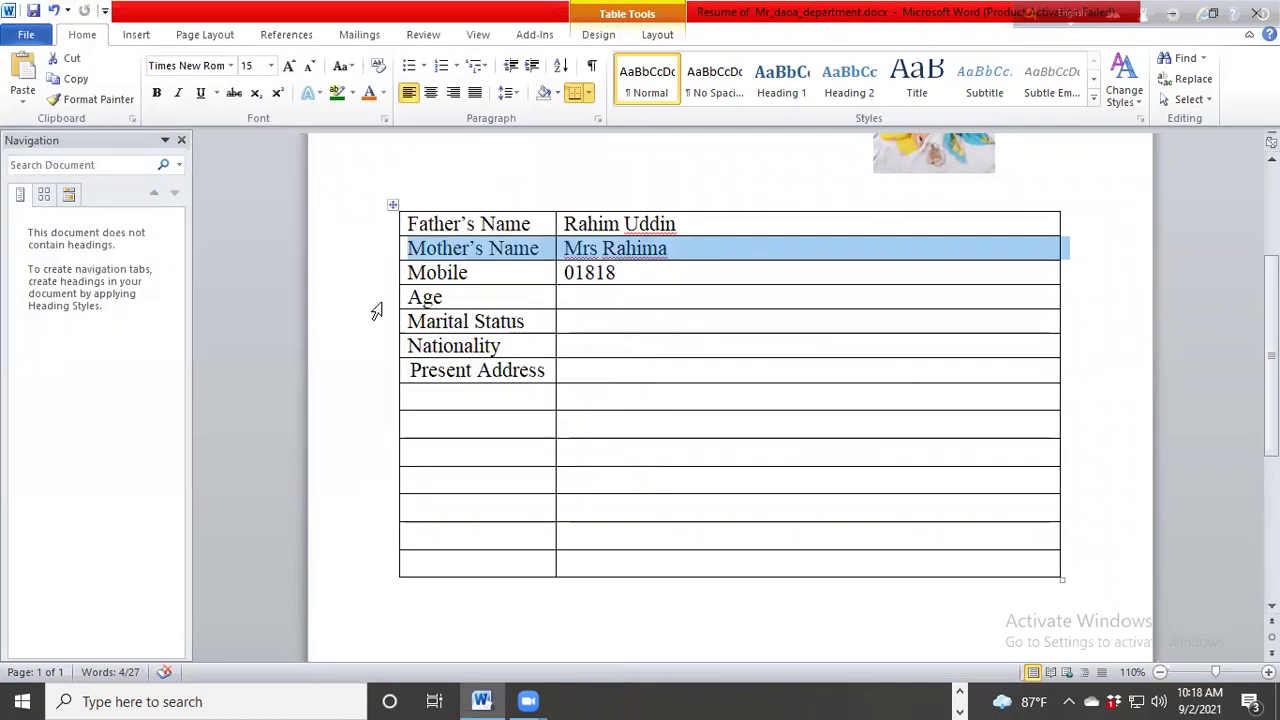
Step: Give the cell below Present Address the NikoshBAN font and switch keyboard input to Bangla
click(467, 390)
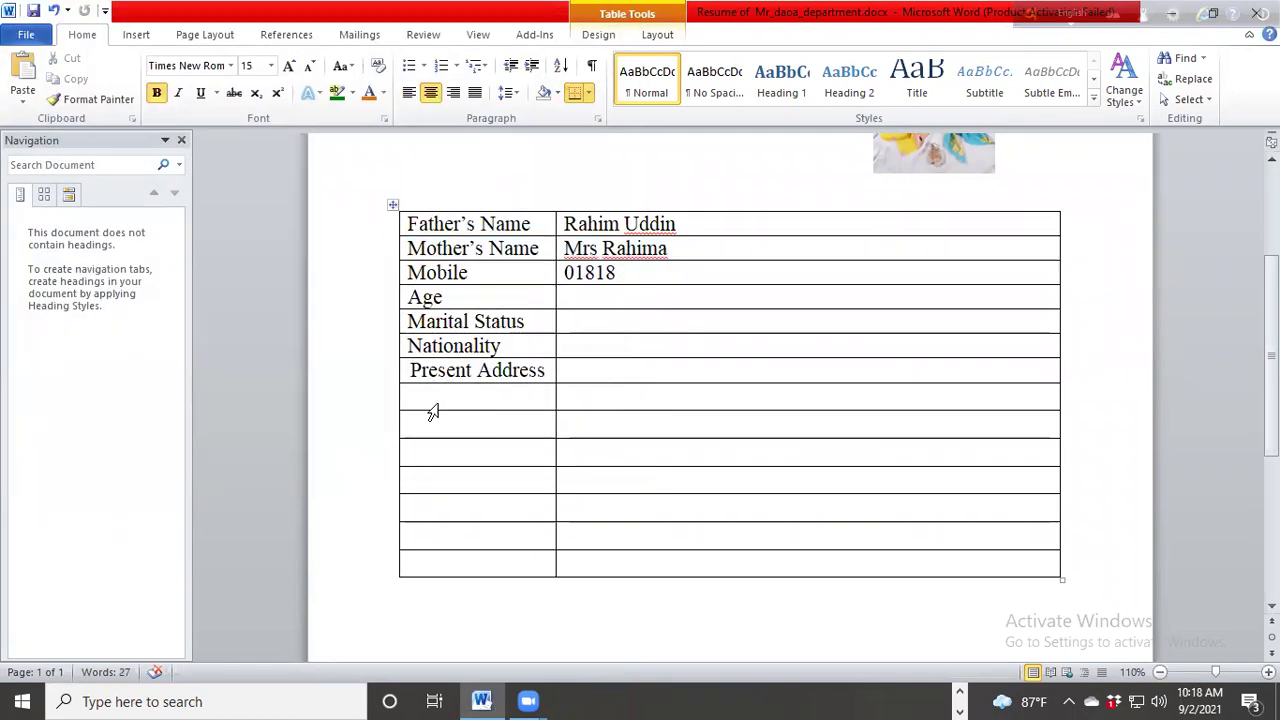
click(186, 66)
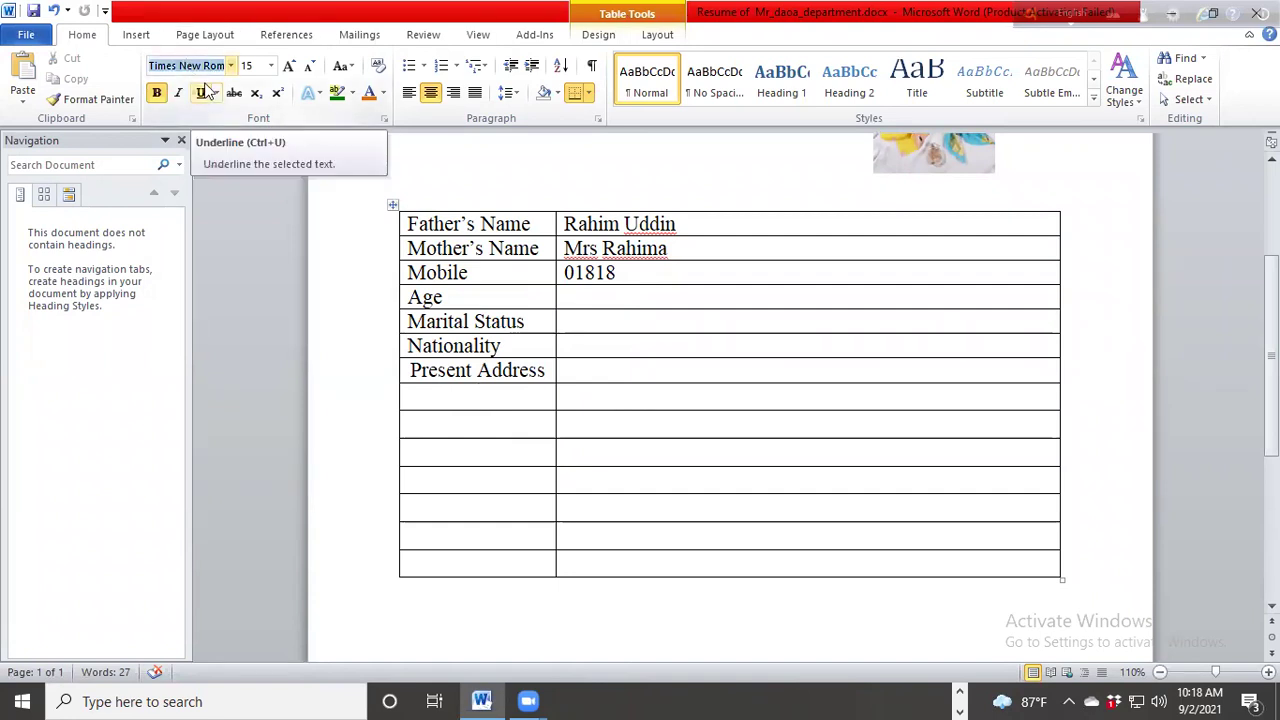
text(NikoshBAN)
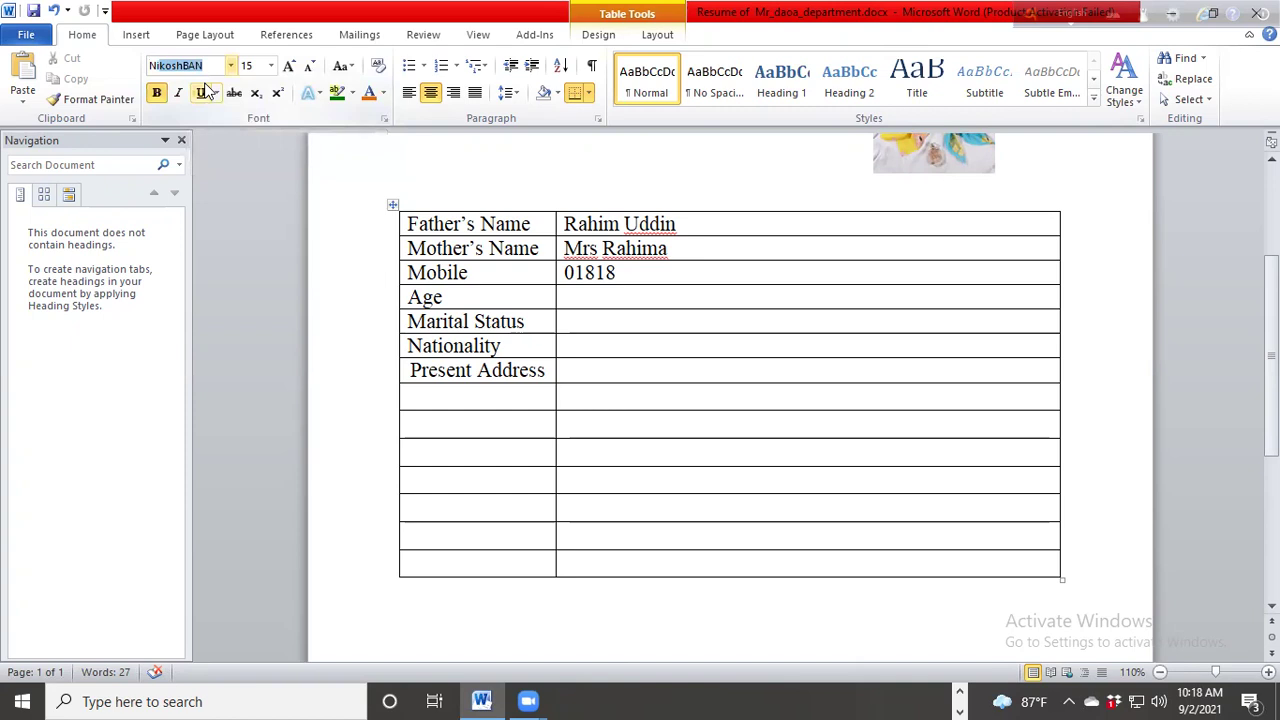
key(Return)
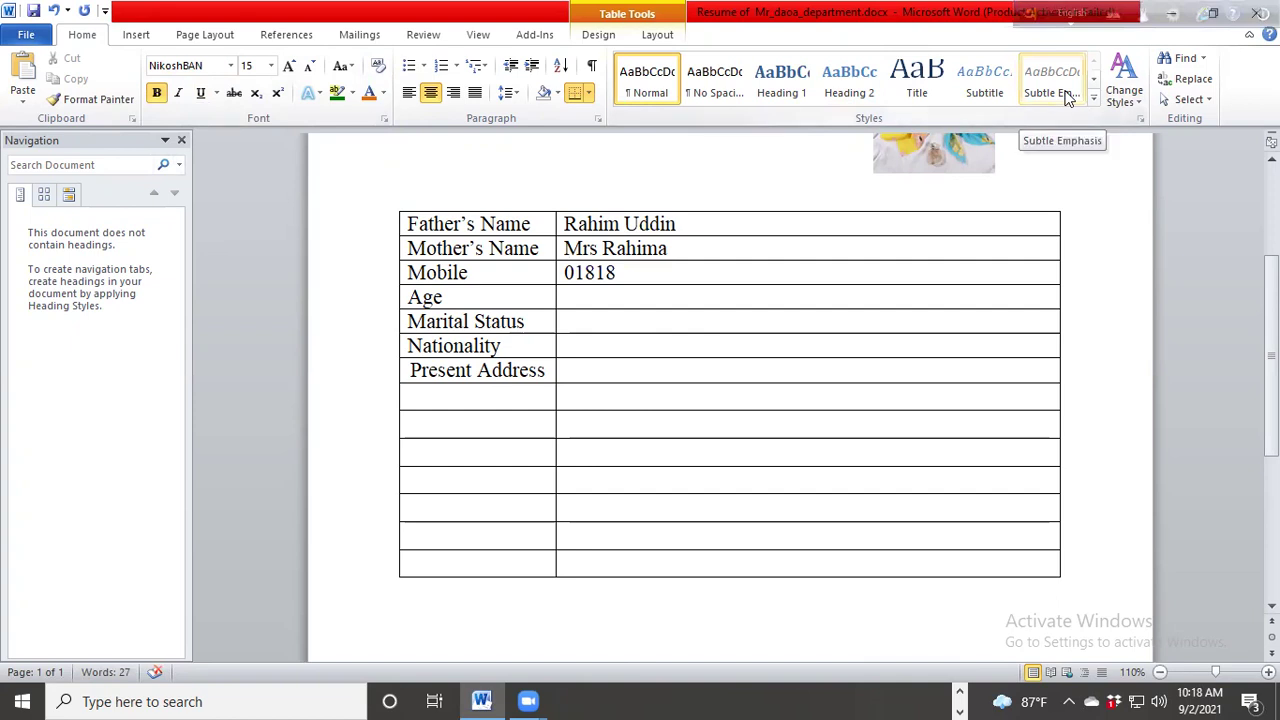
click(1071, 17)
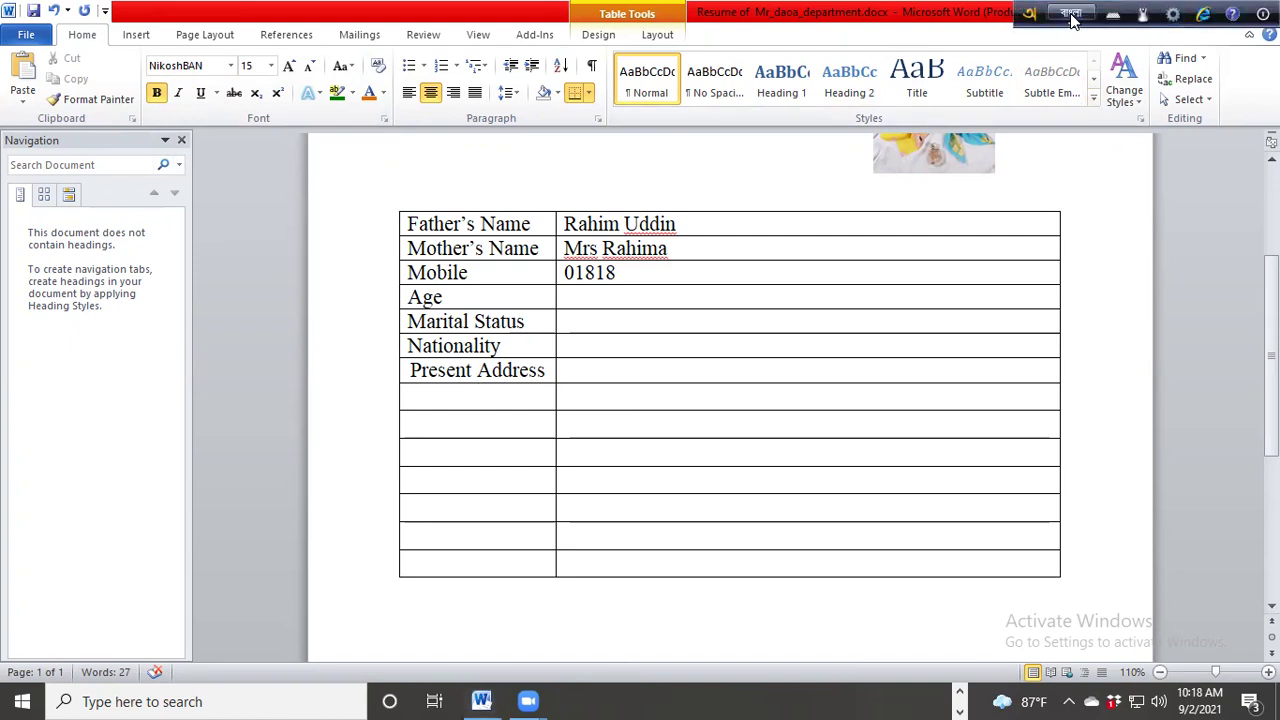
click(433, 390)
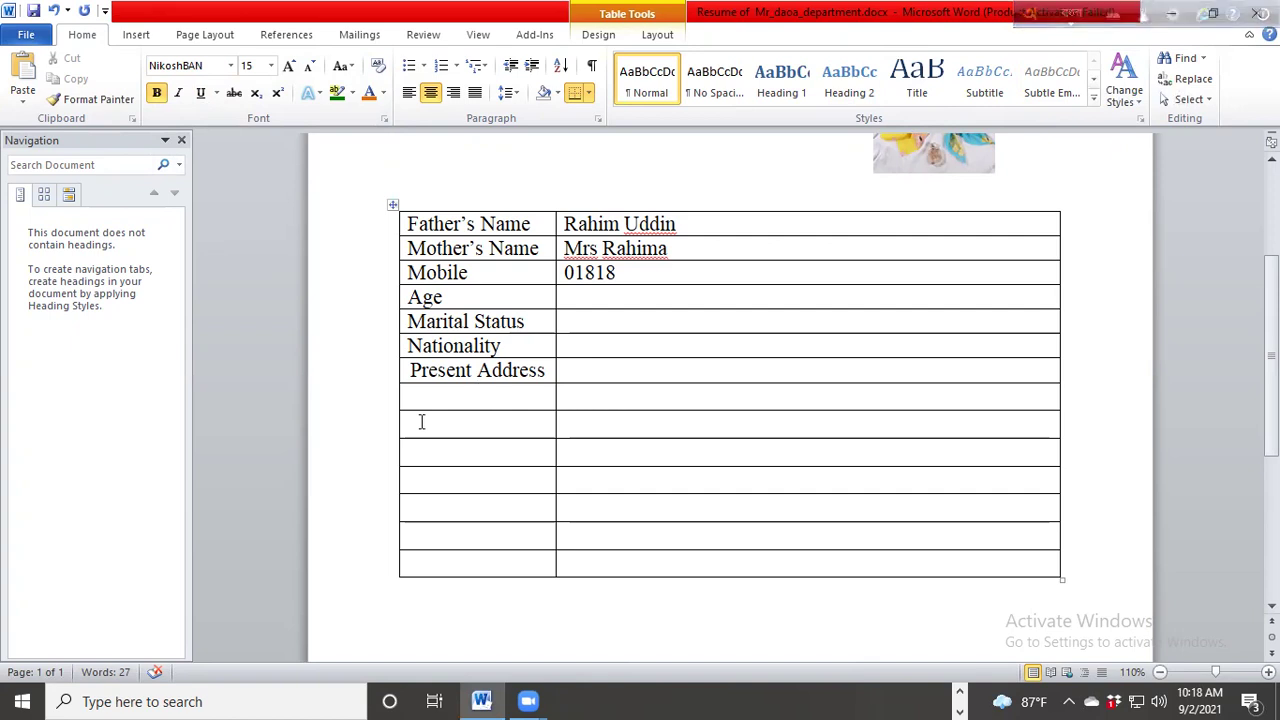
Step: Type 'বর্তমান কর্মস্থল' phonetically with Avro in the row-eight label cell
text(b)
text(rr)
key(BackSpace)
key(BackSpace)
key(BackSpace)
text(b)
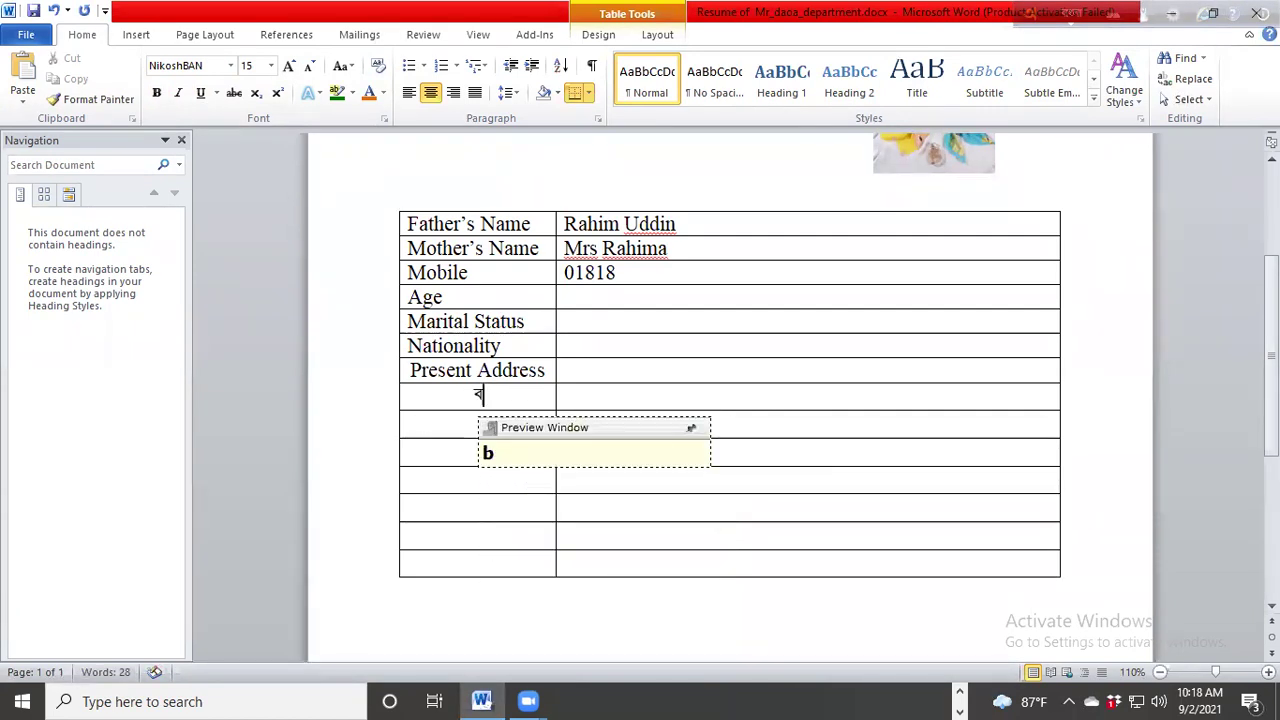
text(rr)
key(BackSpace)
key(BackSpace)
text(rrtman)
key(BackSpace)
key(BackSpace)
key(BackSpace)
key(BackSpace)
text(m)
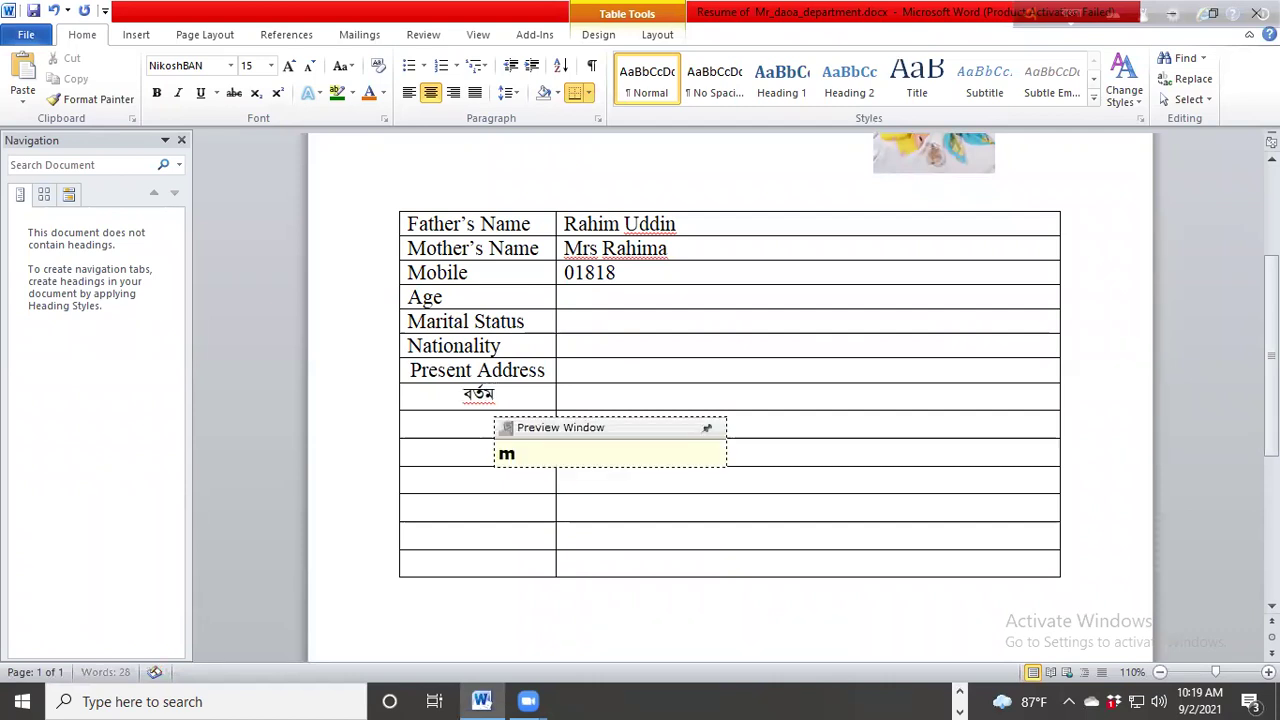
text(an)
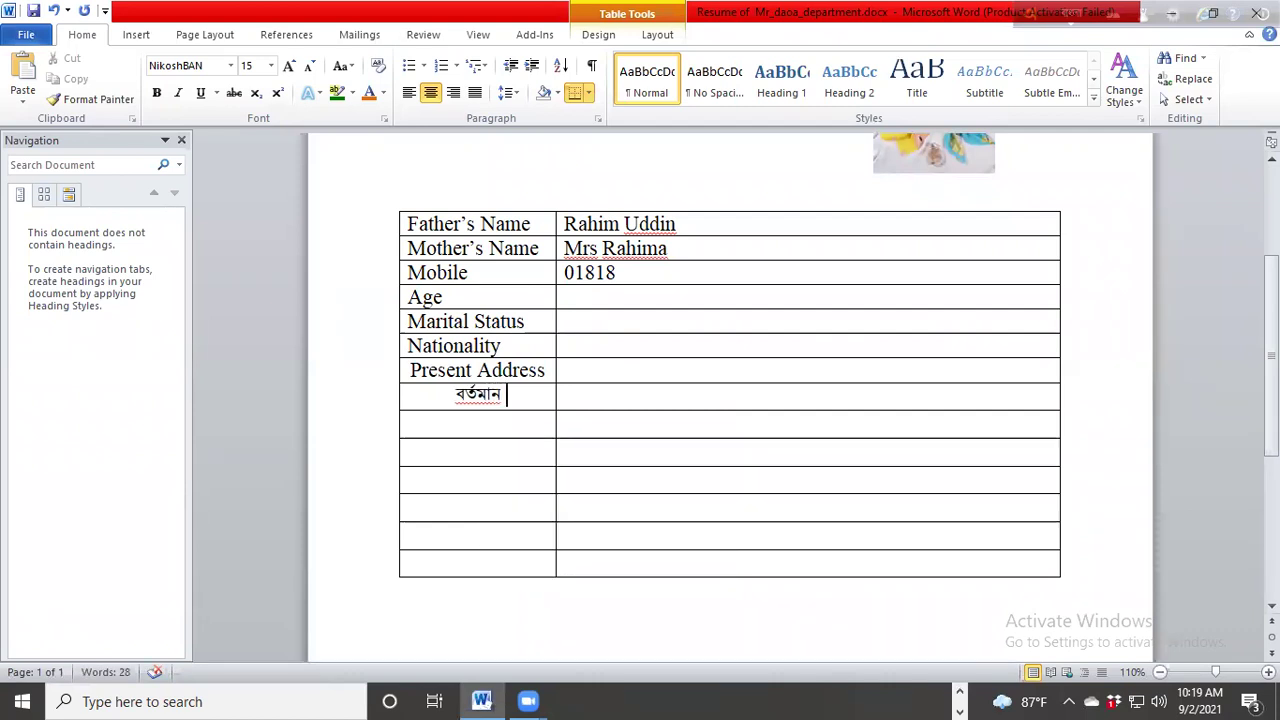
text( k)
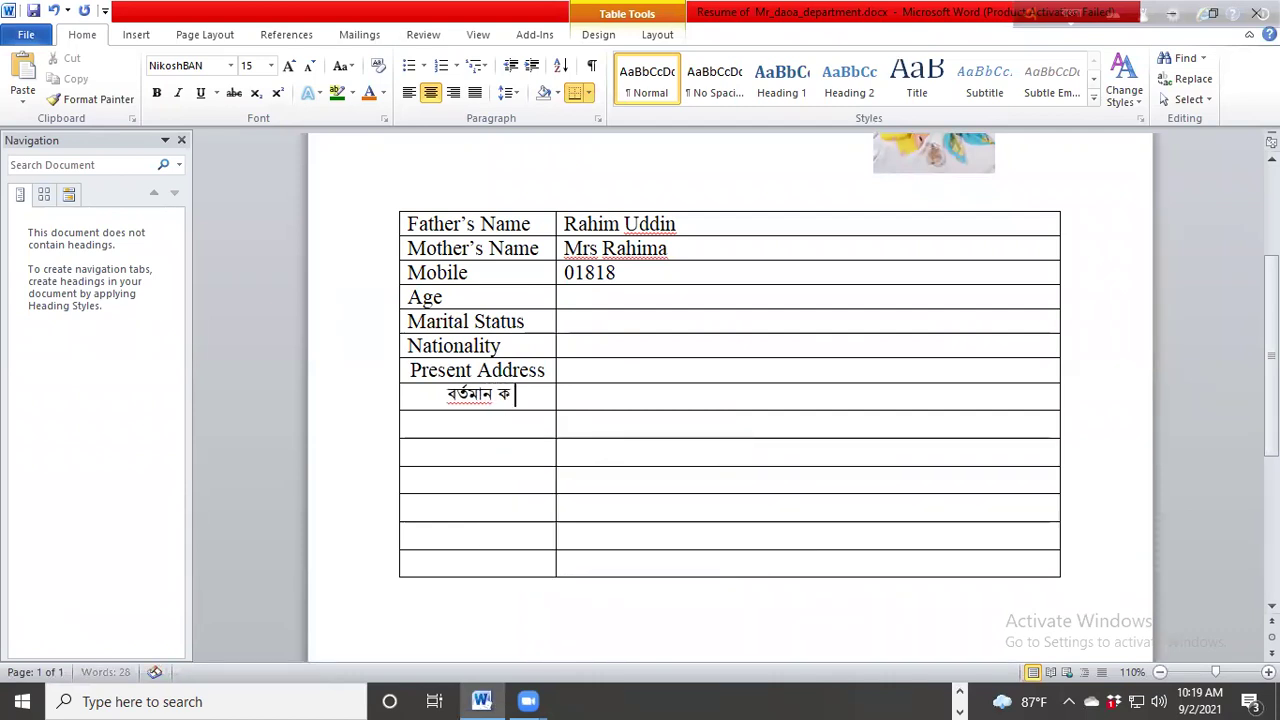
text(rrm)
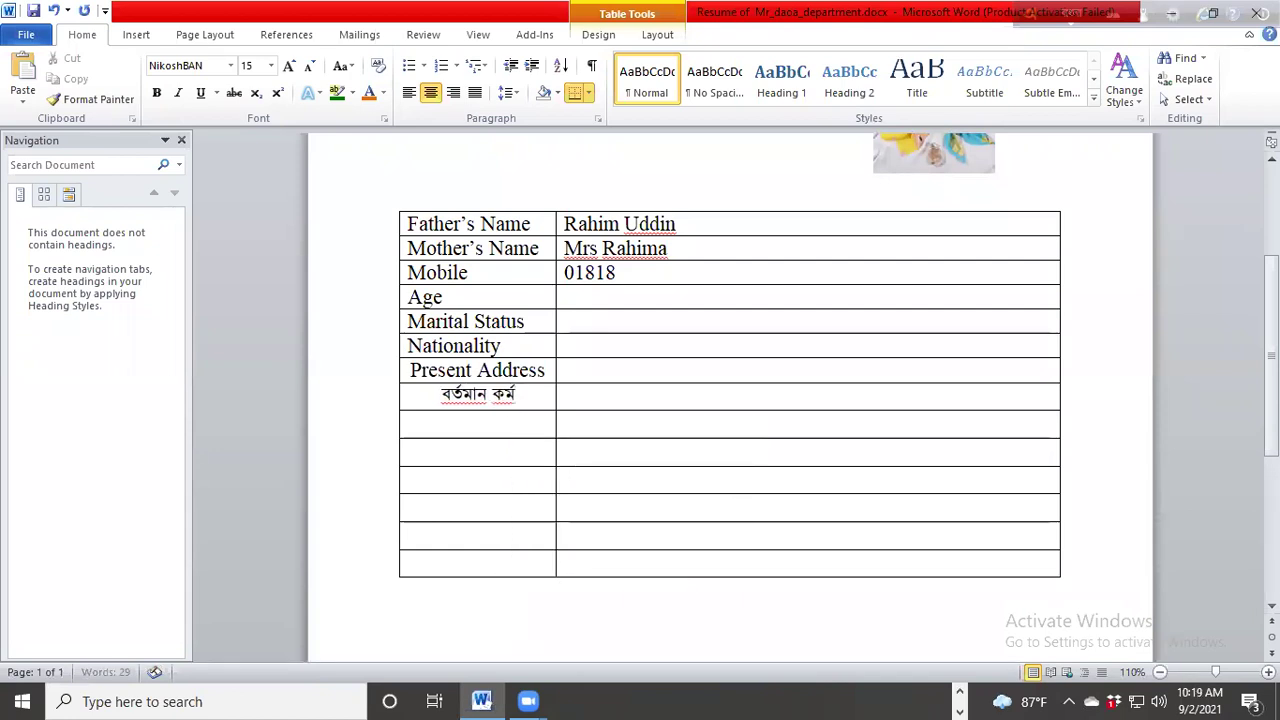
text(sthl)
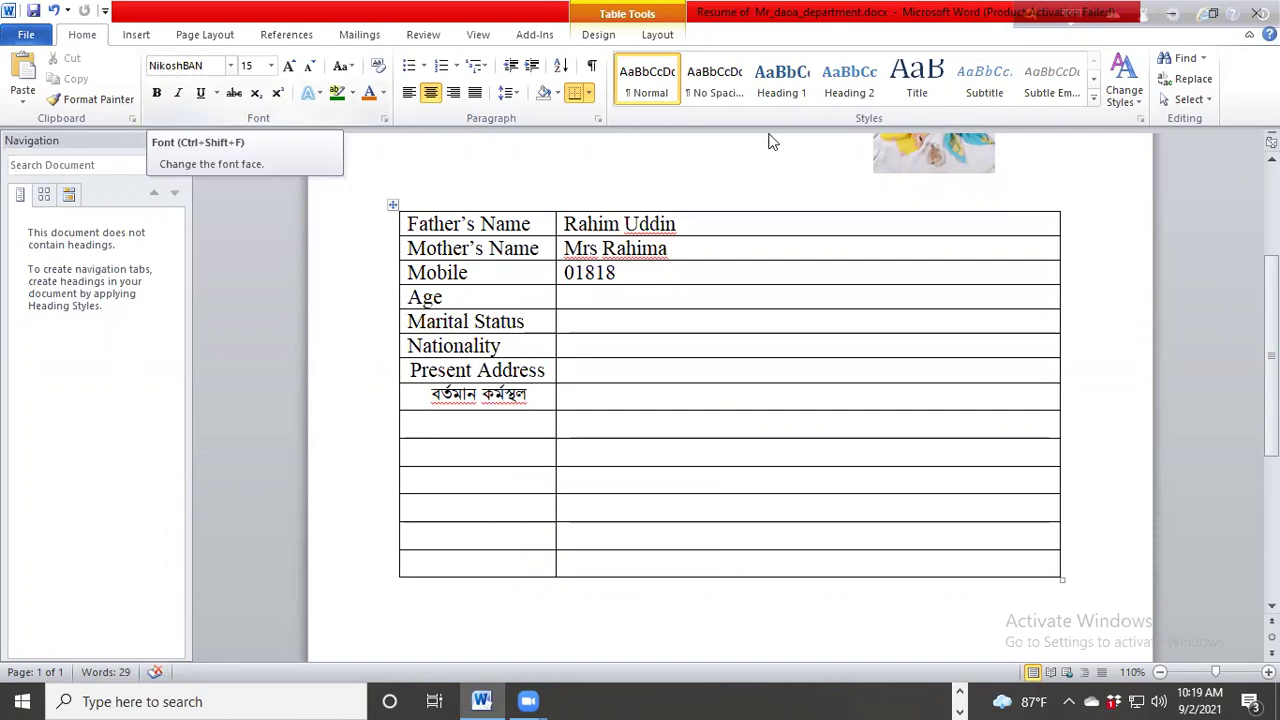
mouse_move(1073, 16)
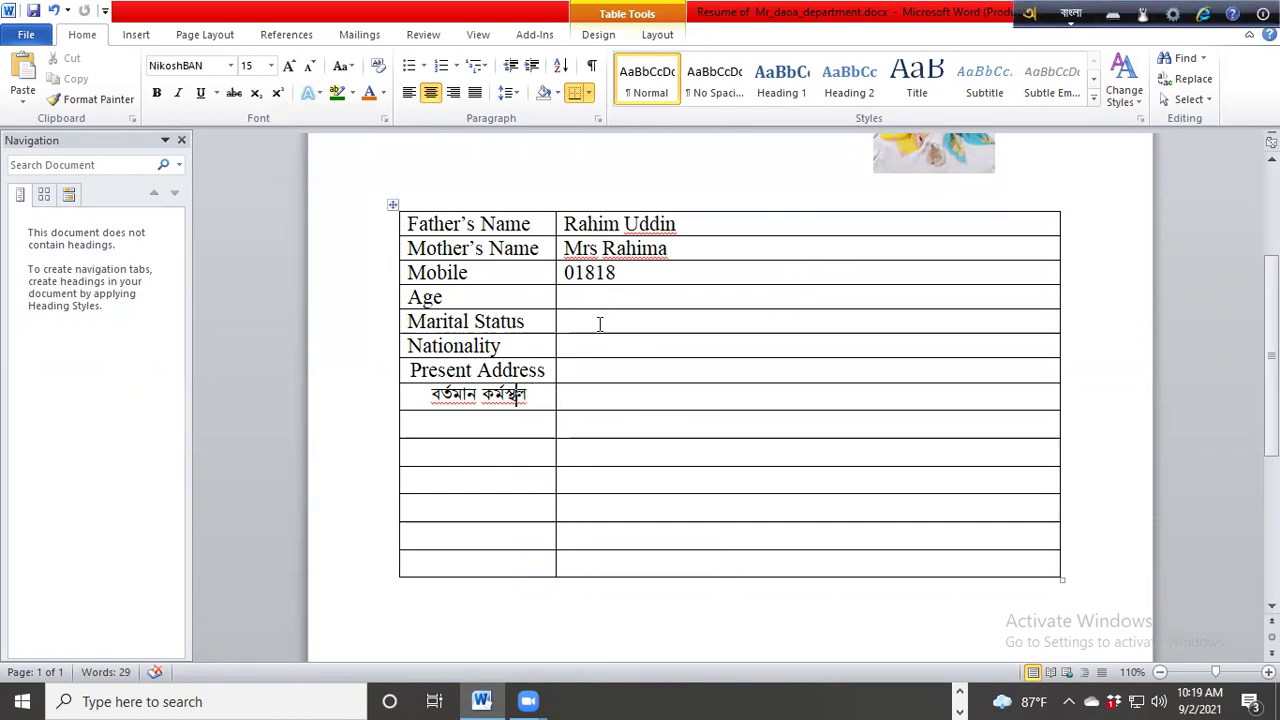
Step: Switch Avro typing back to English and place the caret on the blank line below the table
scroll(600, 323, down, 2)
scroll(600, 323, down, 1)
scroll(603, 323, up, 3)
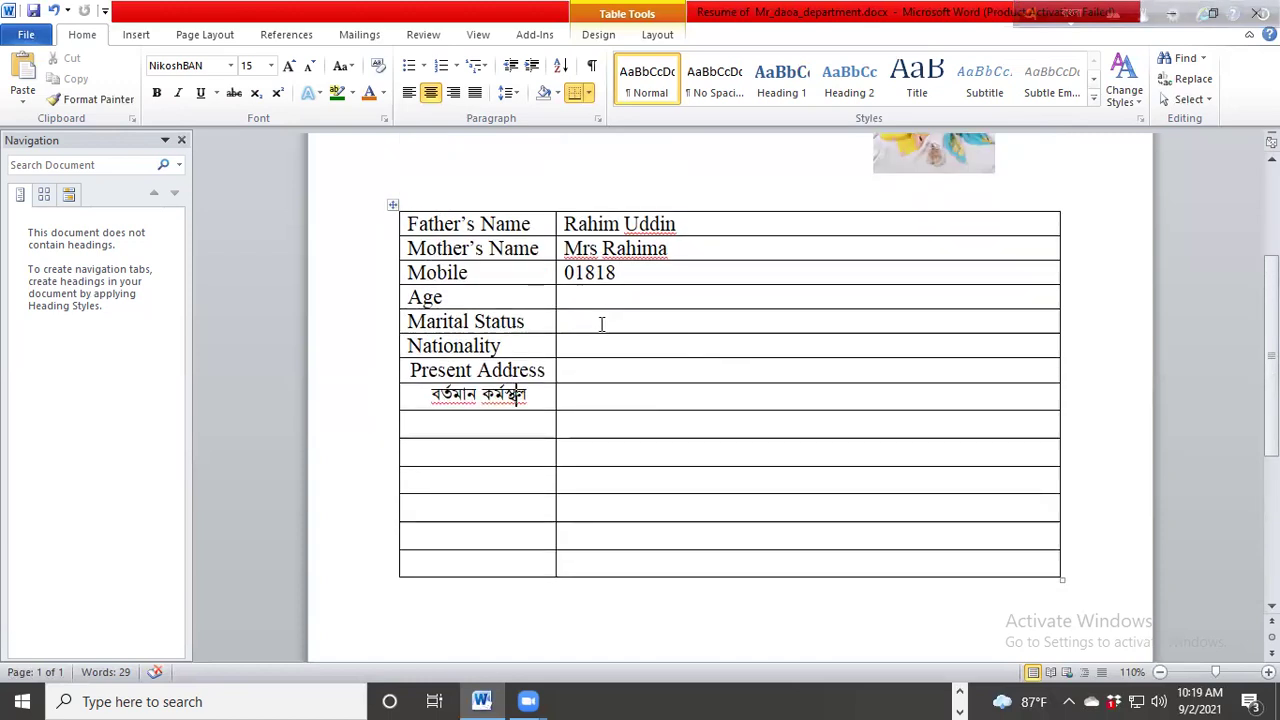
scroll(603, 323, down, 3)
scroll(599, 322, up, 1)
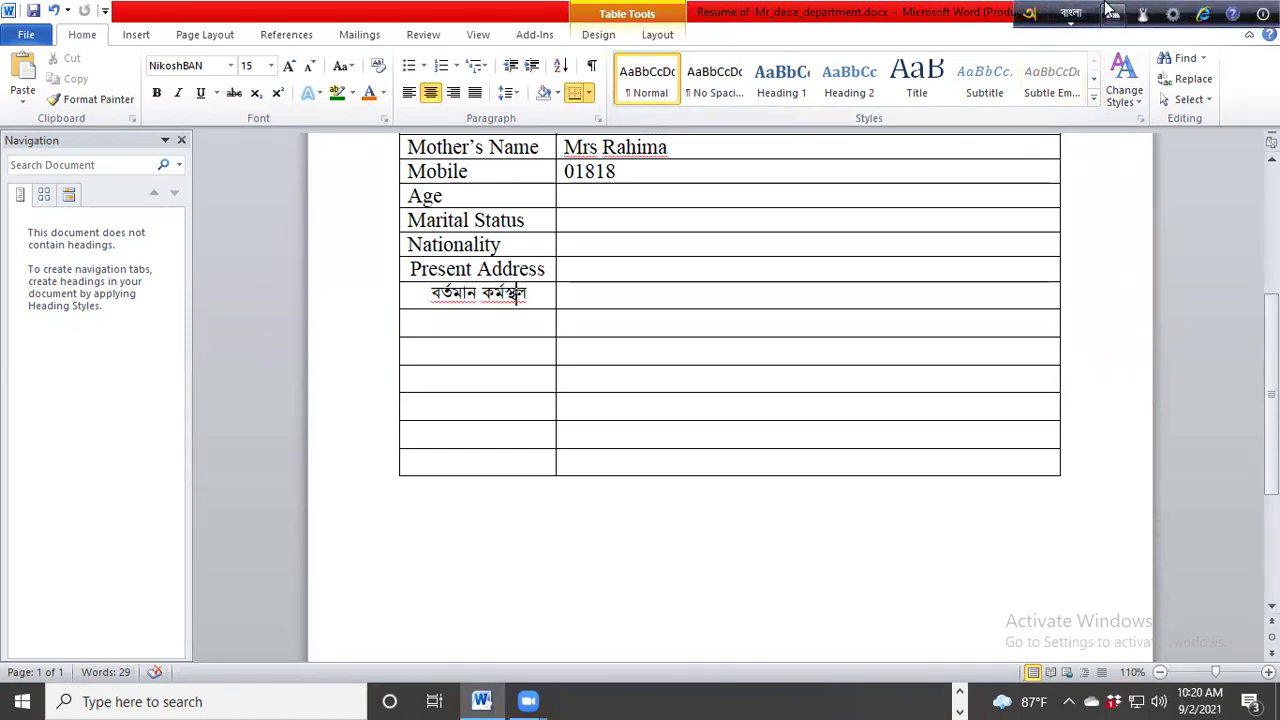
click(1070, 14)
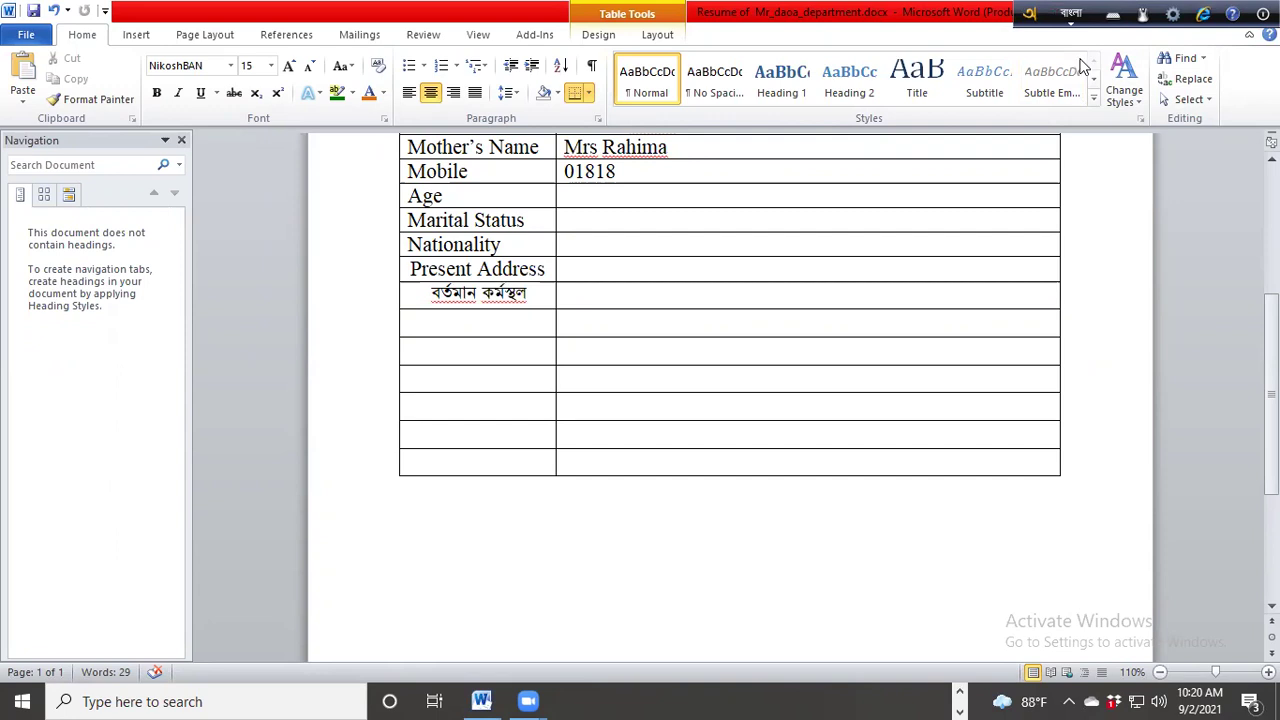
scroll(787, 405, down, 2)
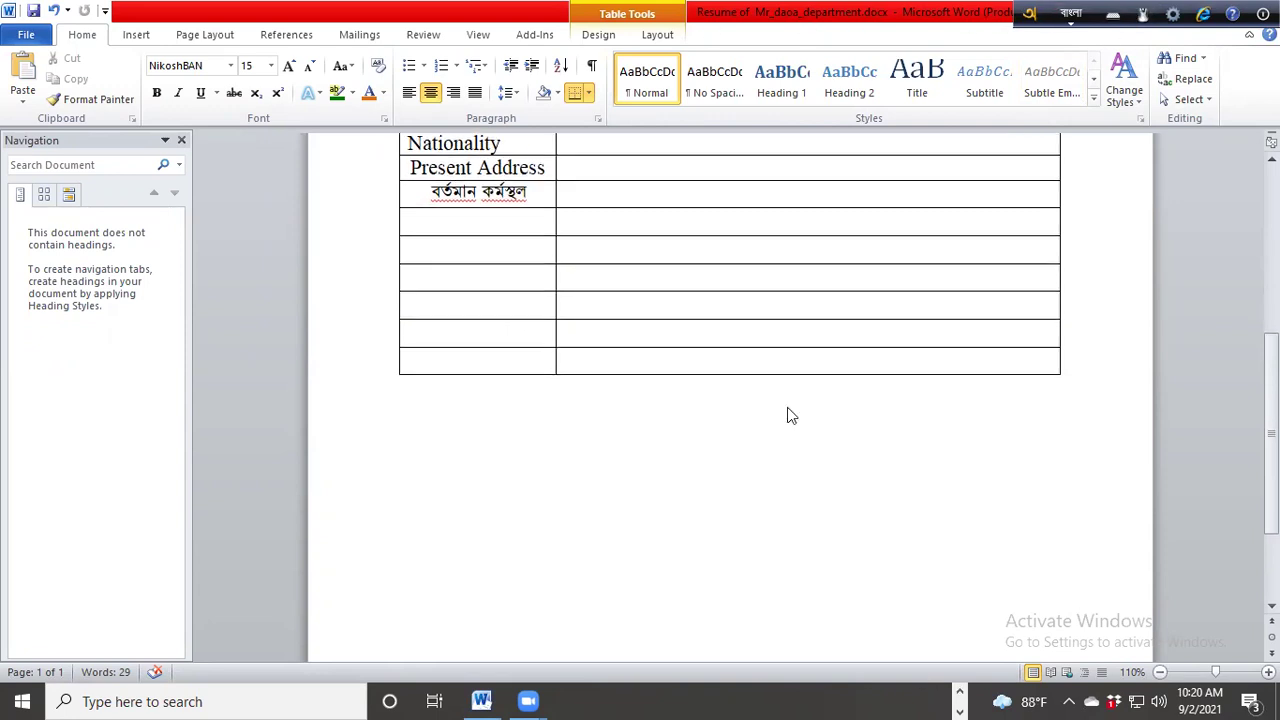
scroll(789, 408, down, 3)
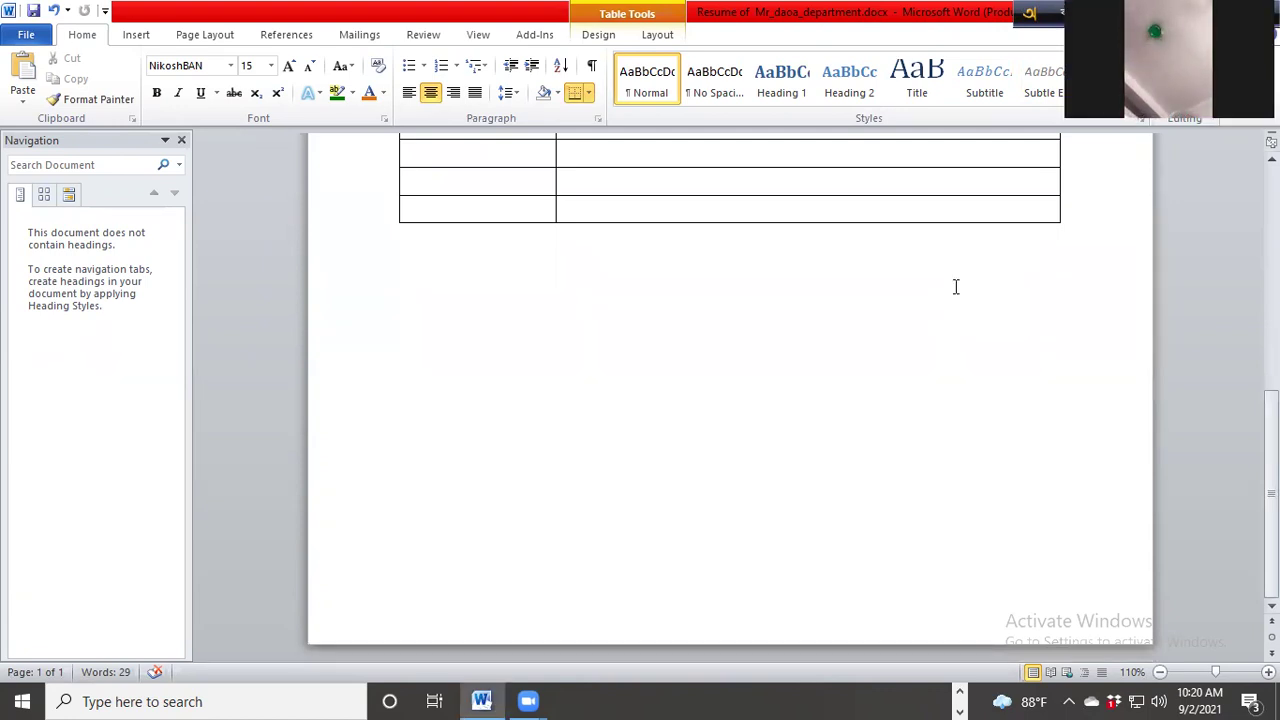
click(1006, 243)
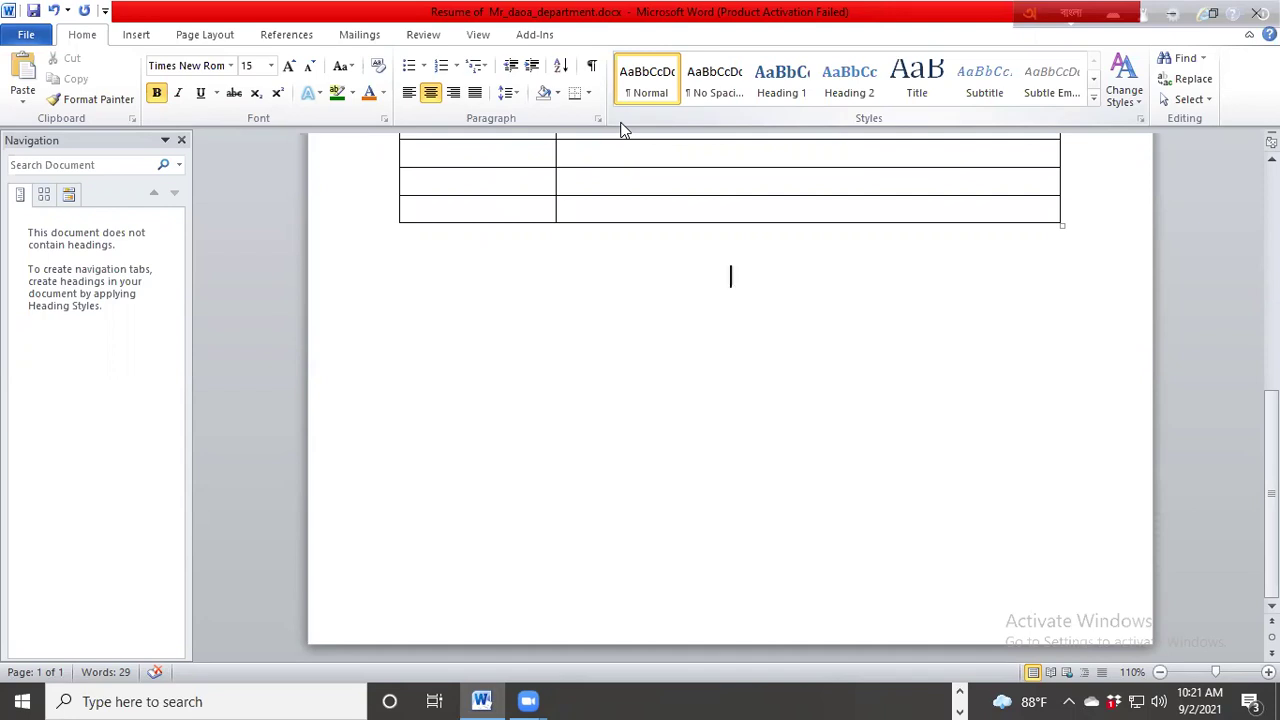
Step: Insert a 4×4 table from the Insert tab's Table grid
click(136, 34)
click(148, 80)
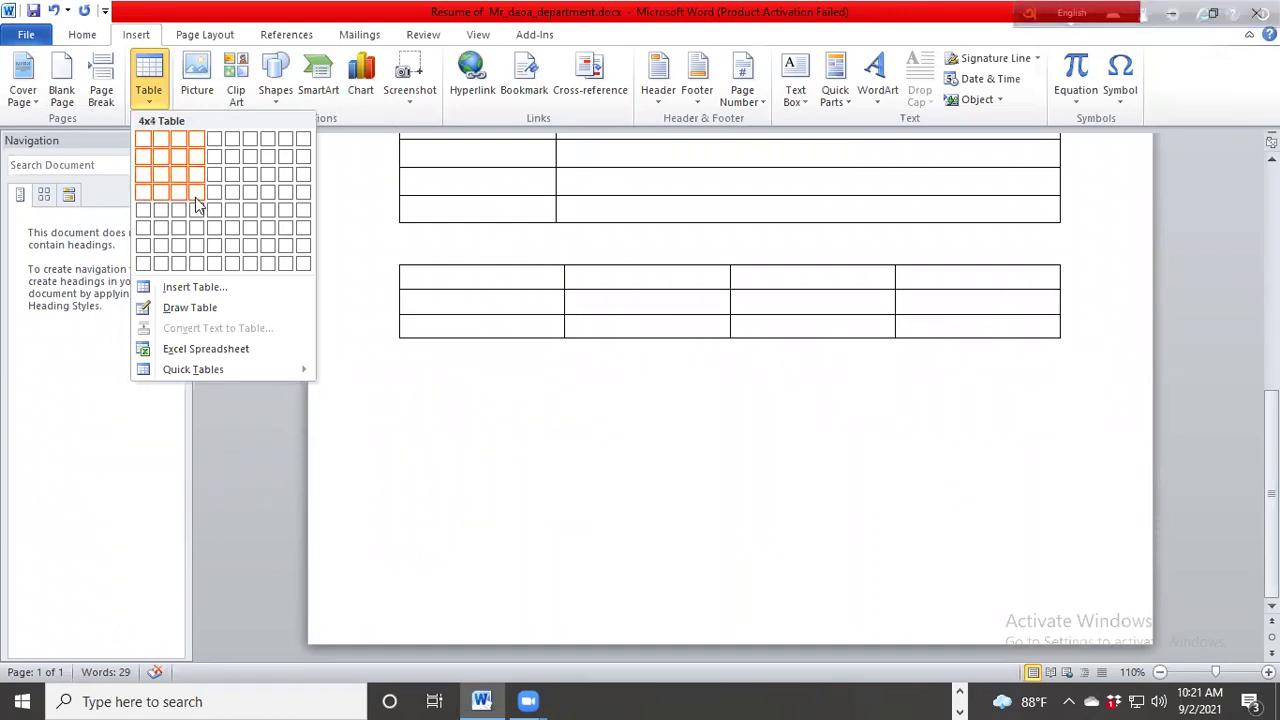
click(197, 209)
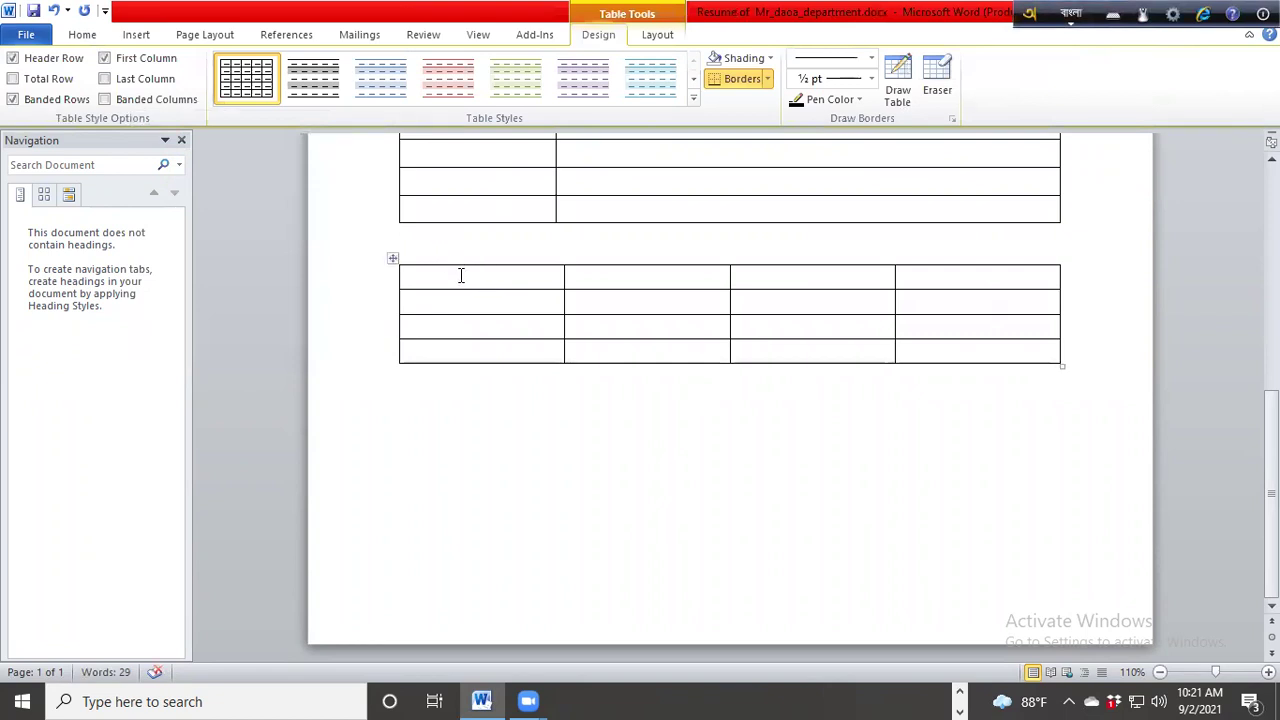
Step: Remove a stray character and select the first row of the new table
text(D)
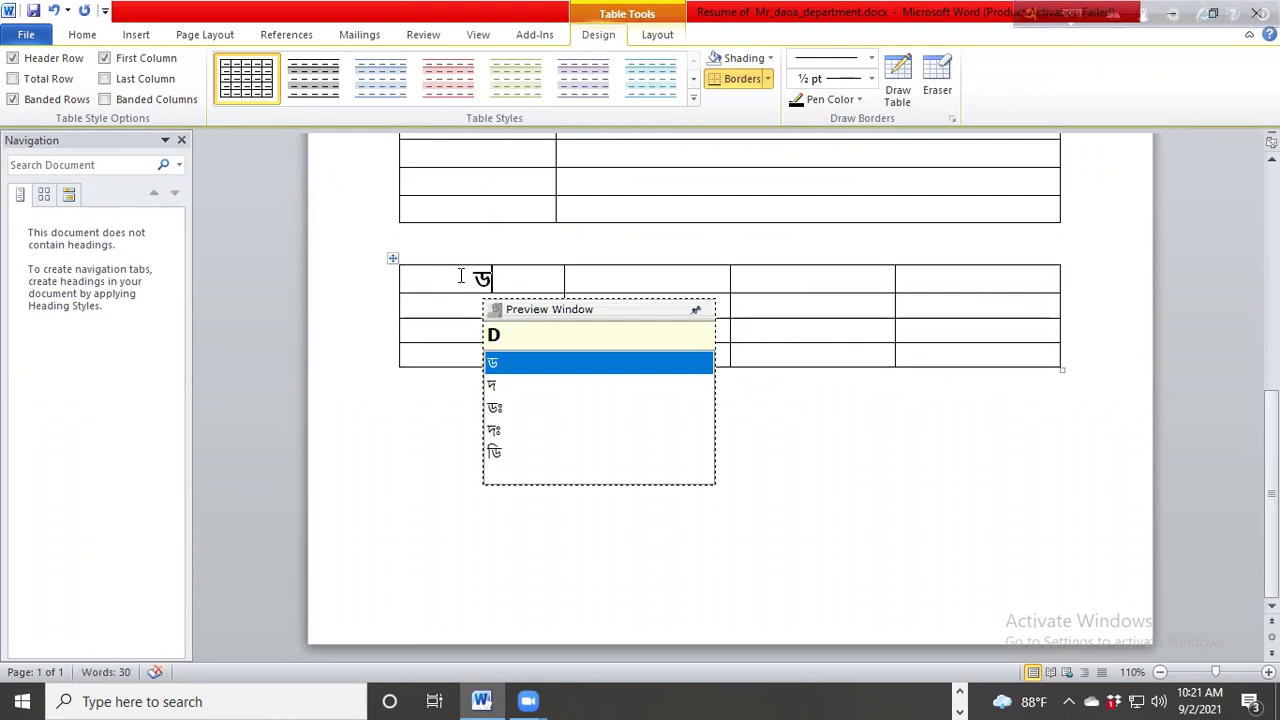
key(BackSpace)
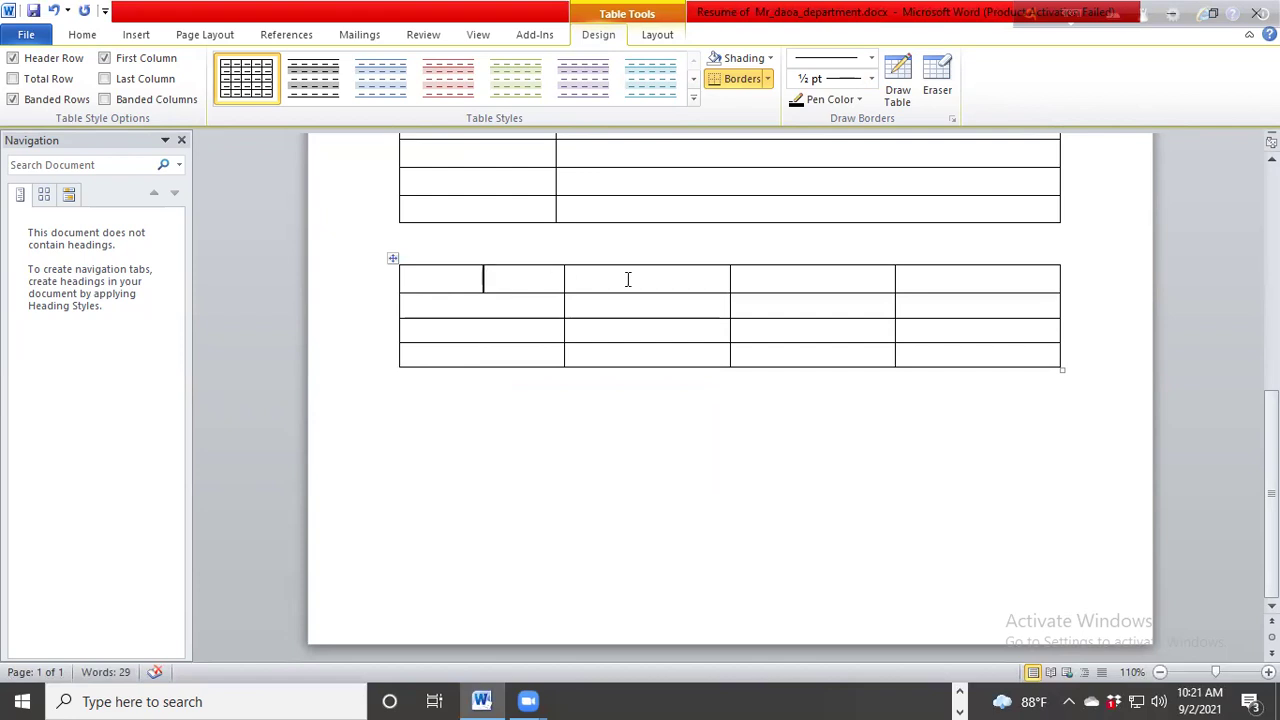
drag(628, 280, 1010, 281)
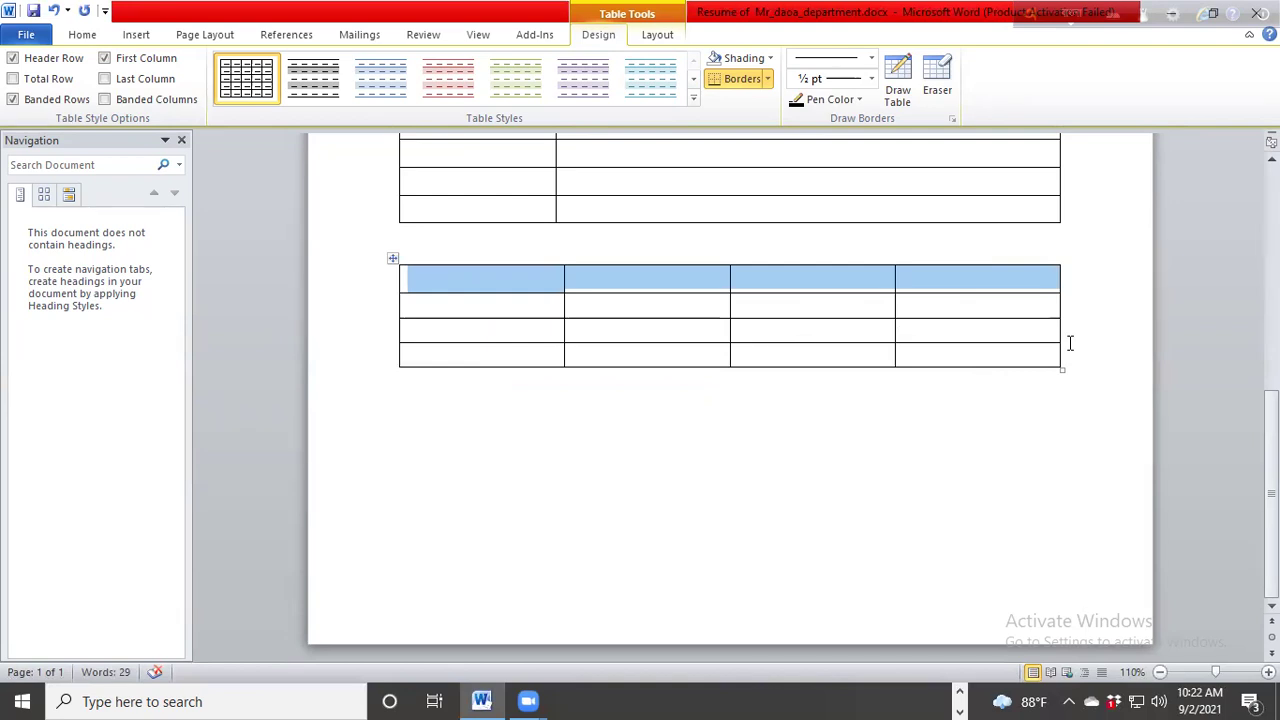
click(487, 283)
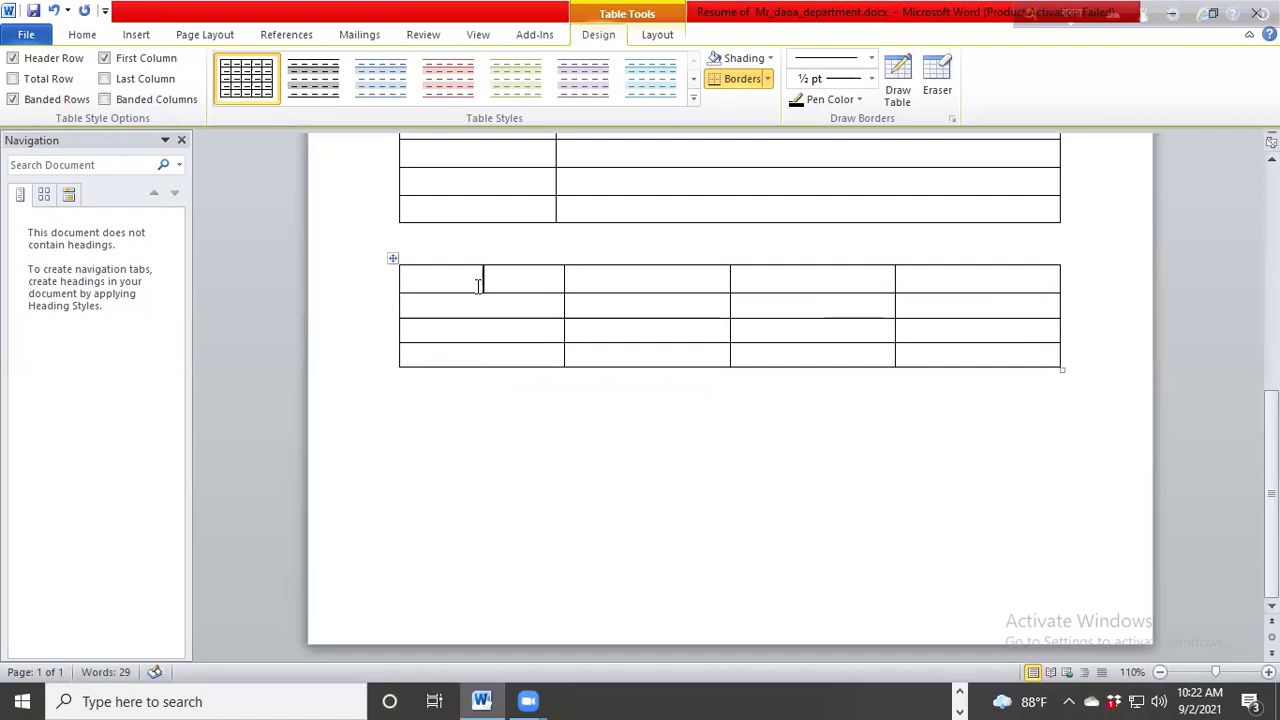
key(d)
key(Escape)
Step: Set the font to 12 pt Times New Roman
click(84, 35)
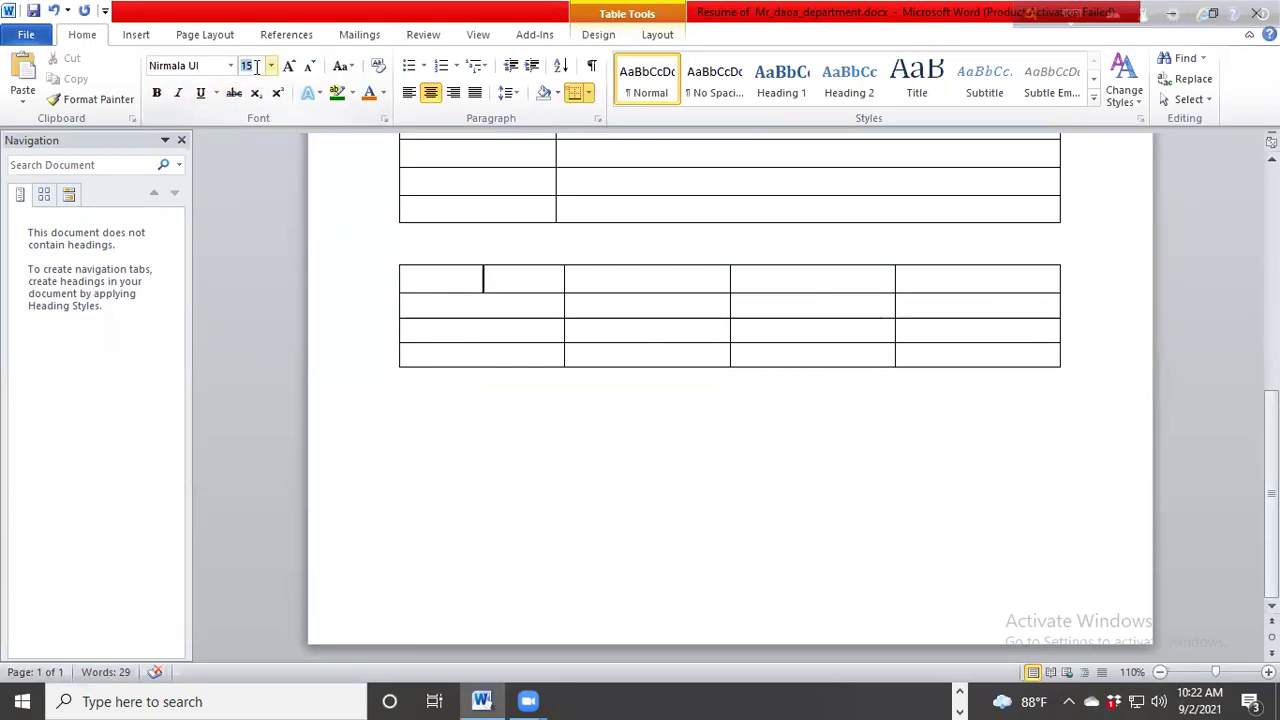
text(12)
key(Return)
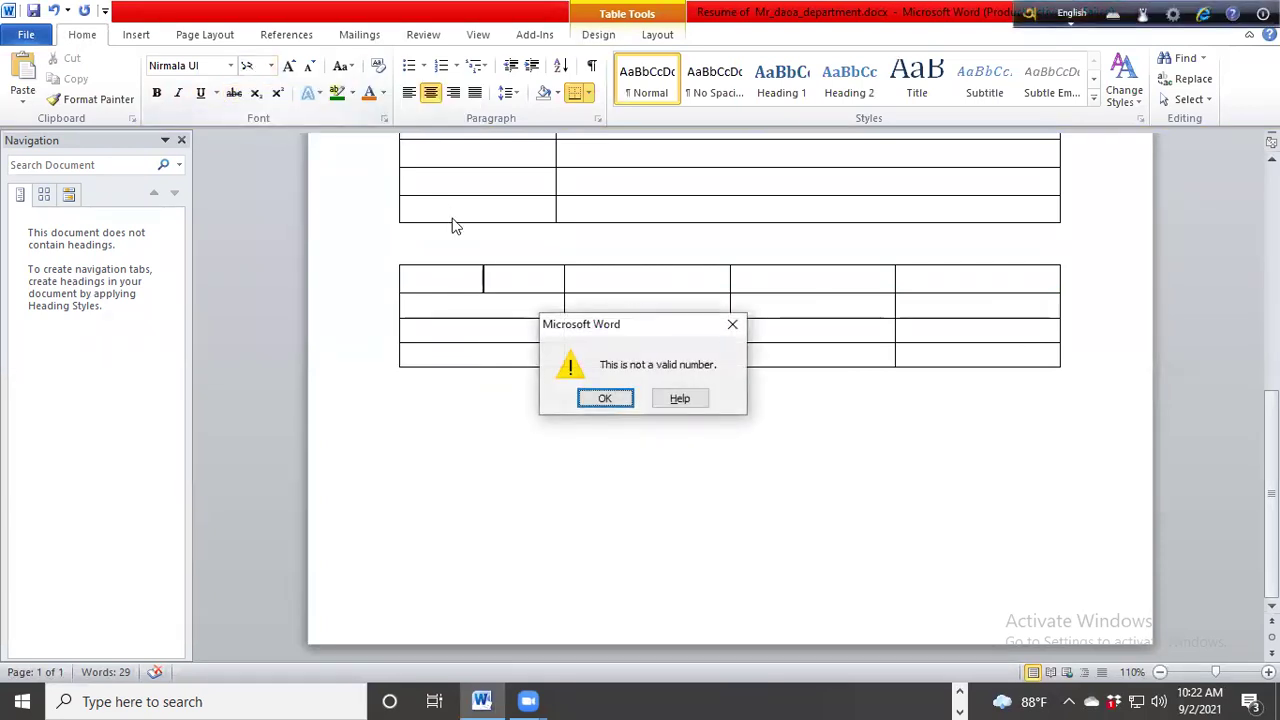
click(628, 399)
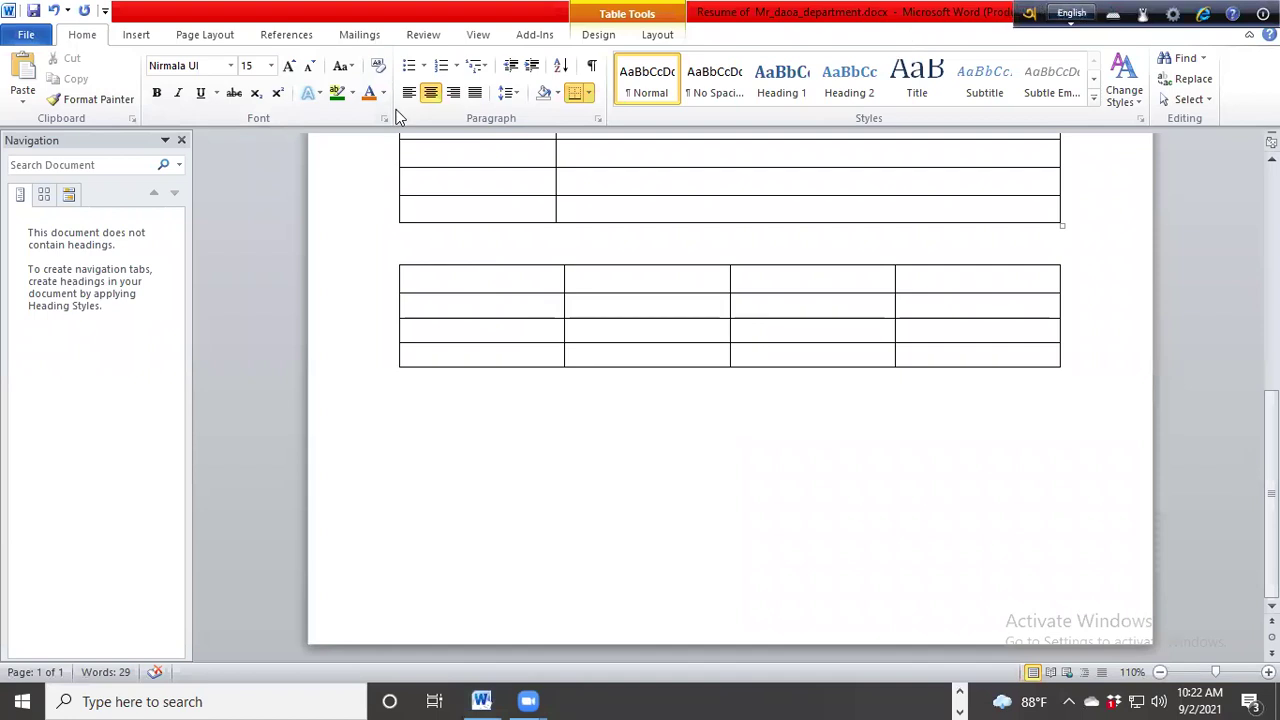
click(256, 68)
text(12)
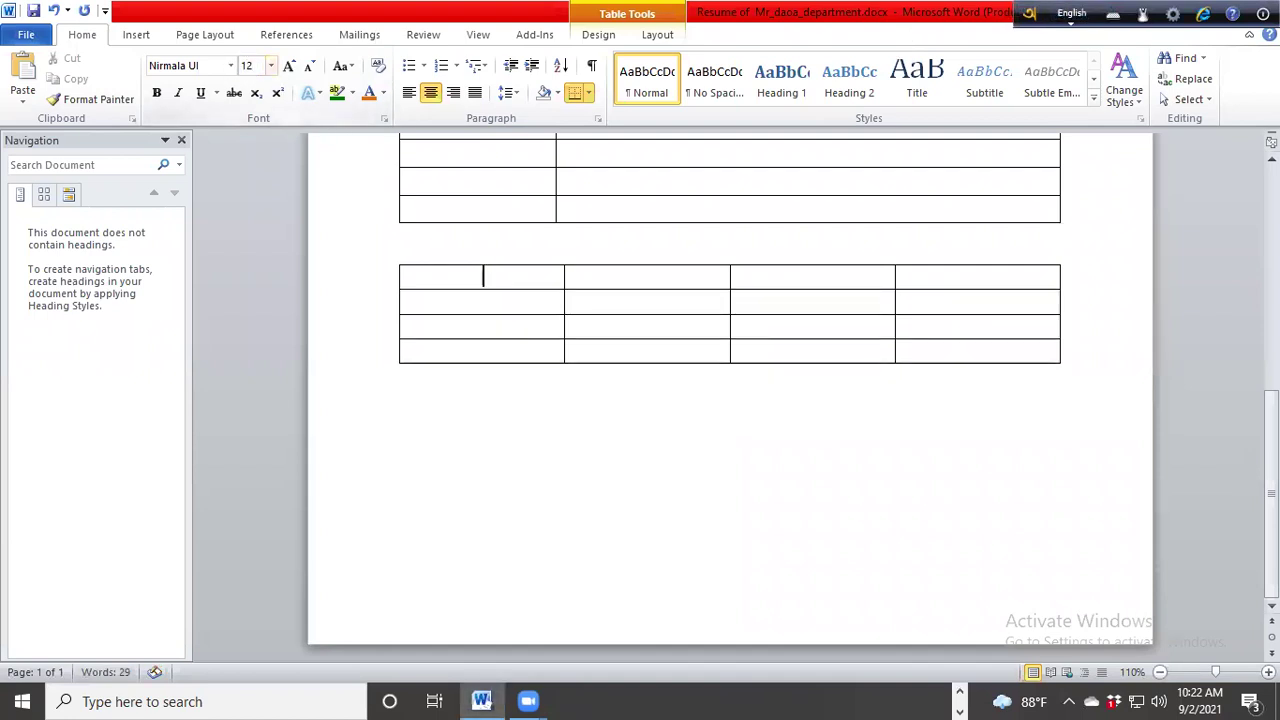
click(207, 67)
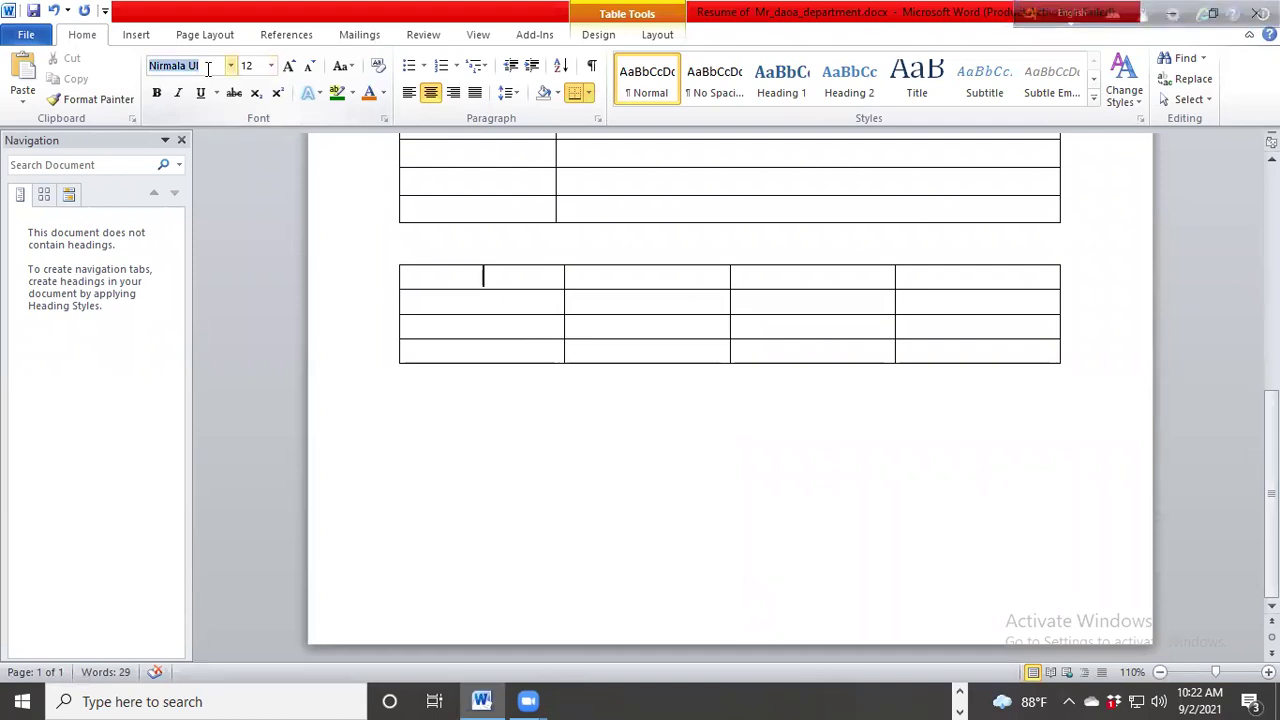
text(Times New Rom)
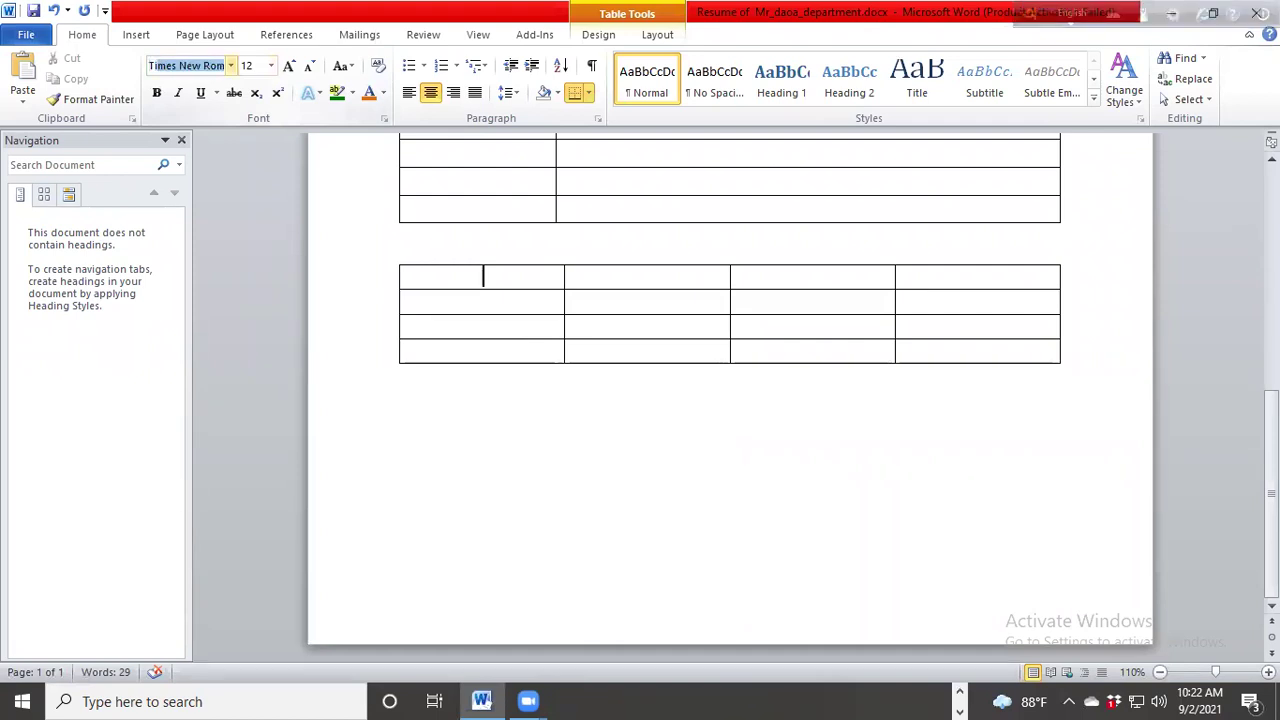
key(Return)
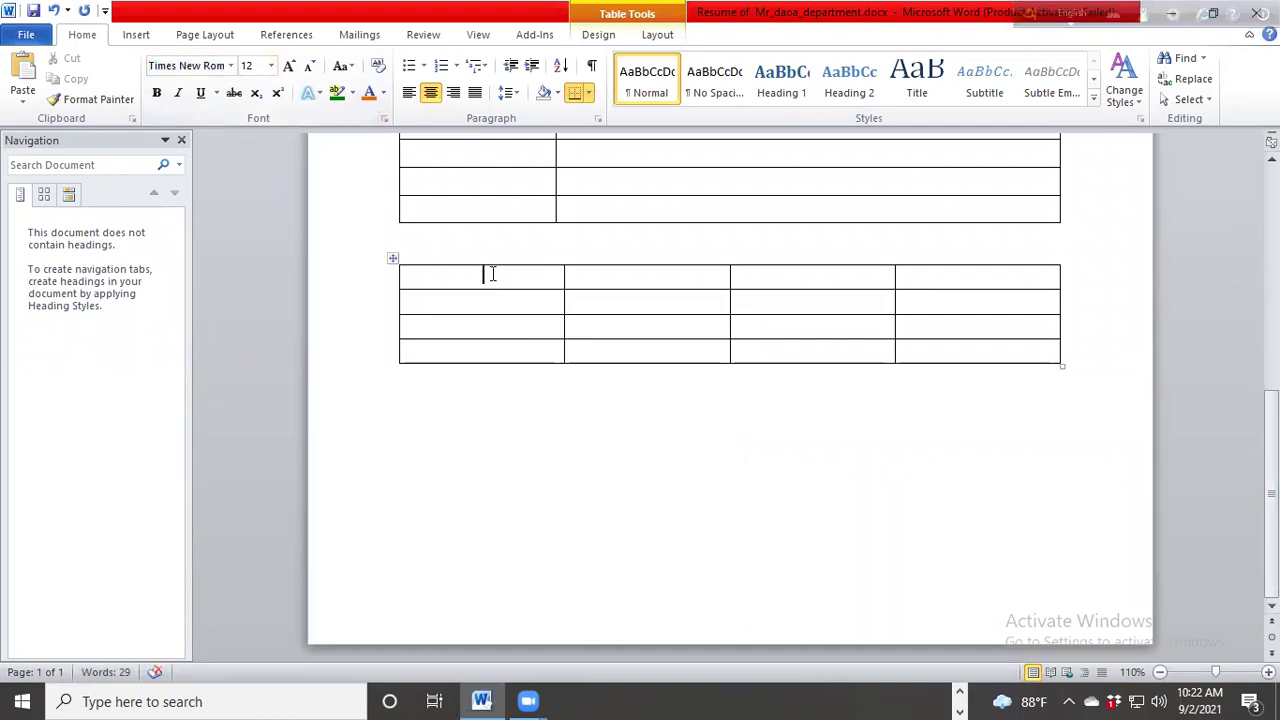
Step: Type the heading 'Exam' in the first cell
text(Exam)
text(C)
key(BackSpace)
key(ctrl+b)
text(College)
key(BackSpace)
key(BackSpace)
key(BackSpace)
key(BackSpace)
key(BackSpace)
key(BackSpace)
key(BackSpace)
Step: Type the headings 'Institute' and 'Grade' in the second and third header cells, unbolded
click(493, 274)
text(I)
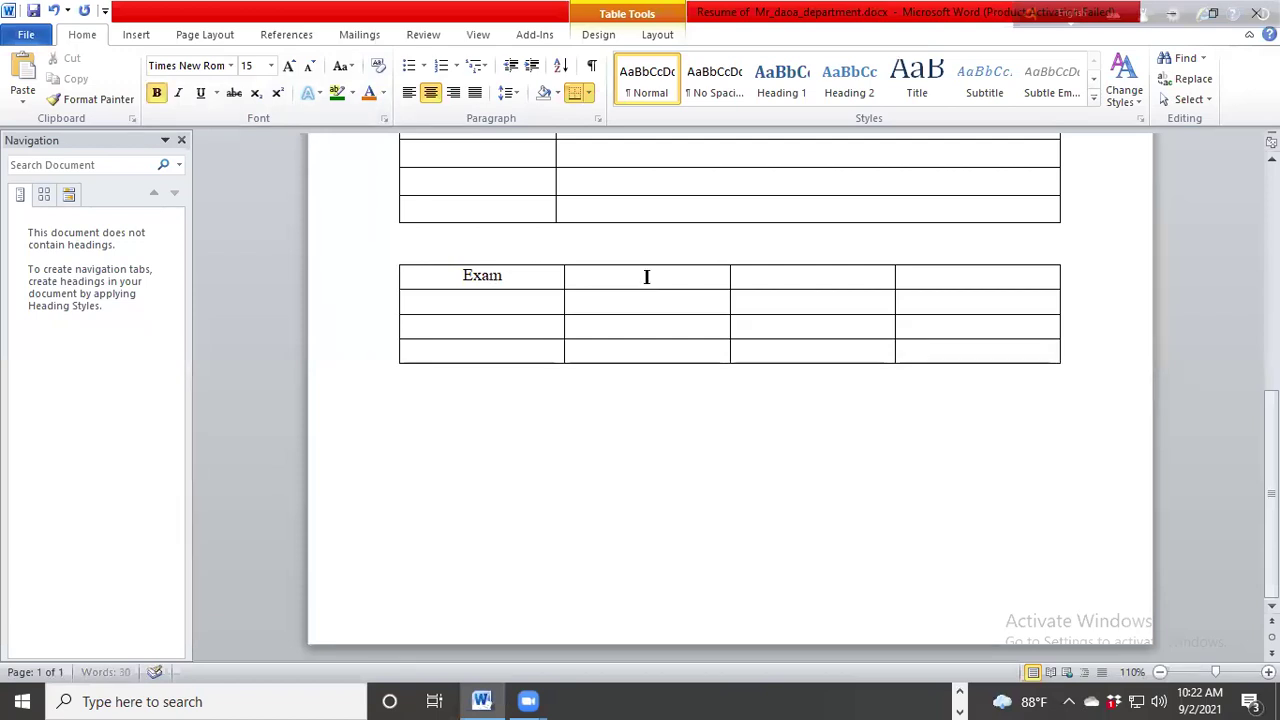
key(BackSpace)
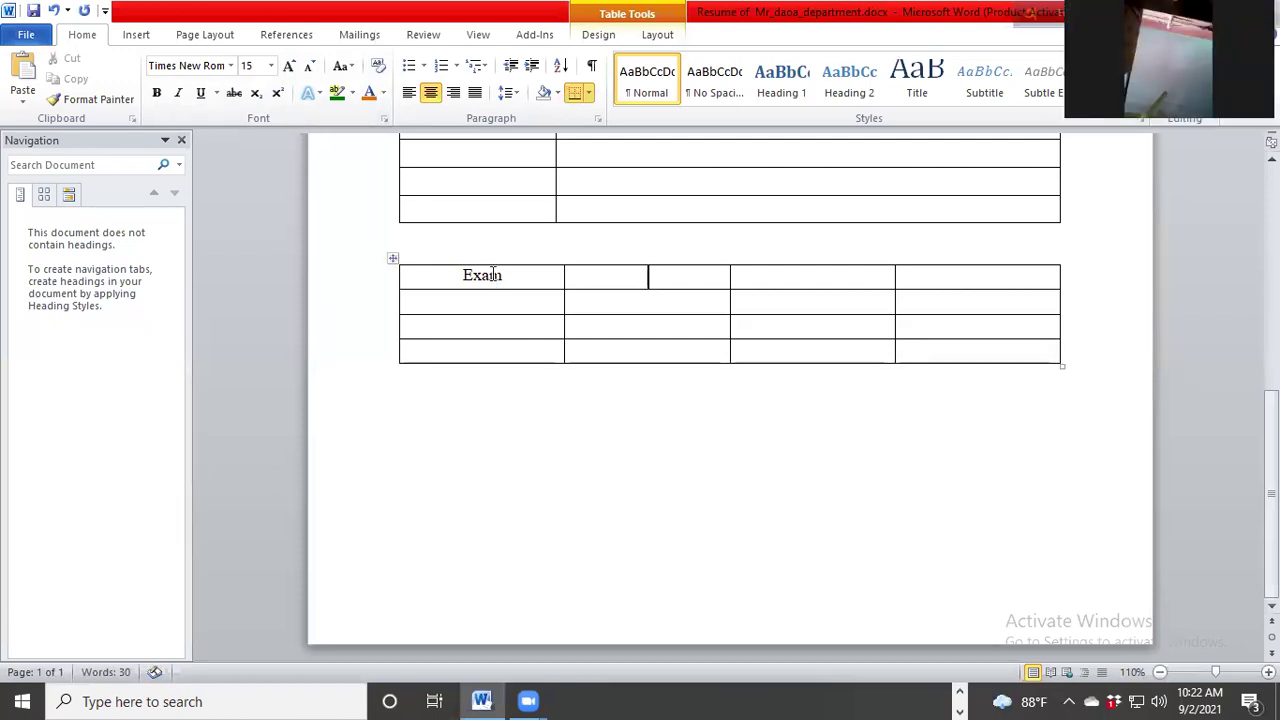
text(Institute)
key(Tab)
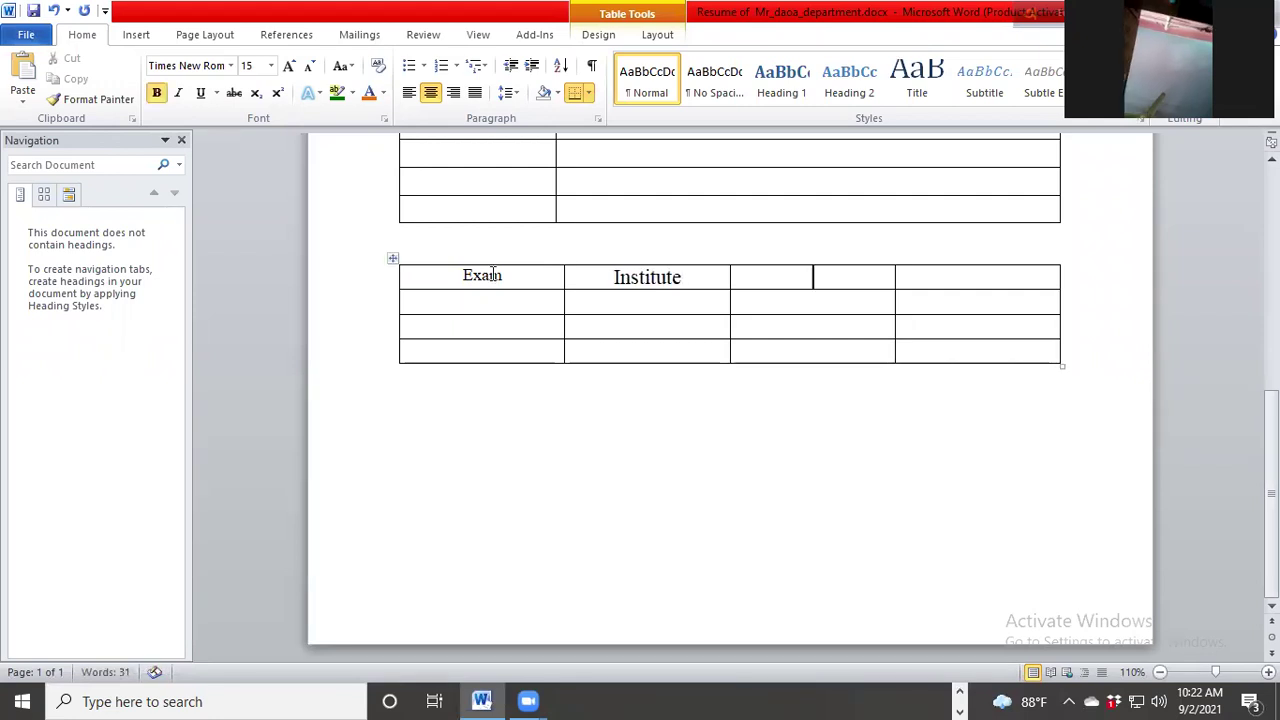
text(De)
key(BackSpace)
key(BackSpace)
key(ctrl+b)
text(Gra)
key(BackSpace)
text(rade)
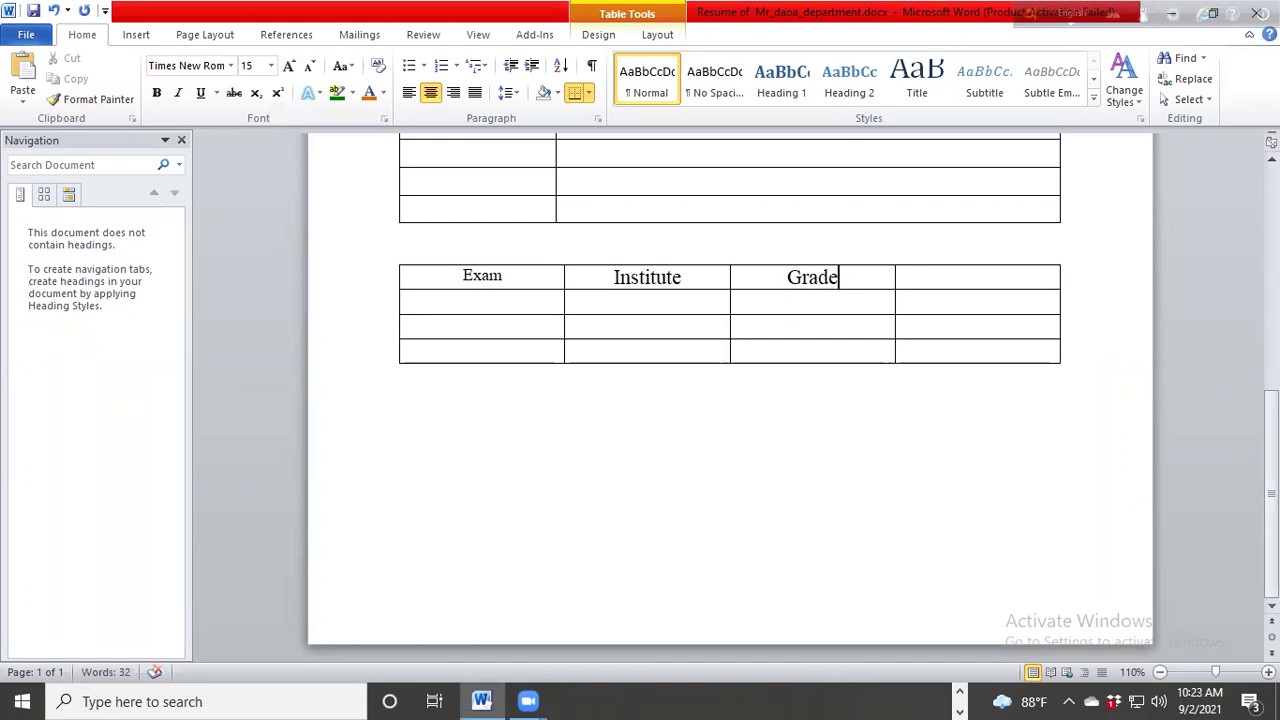
Step: Add the 'Passing Year' heading in the fourth header cell
key(Tab)
text(P)
key(BackSpace)
key(ctrl+b)
text(Passing Year)
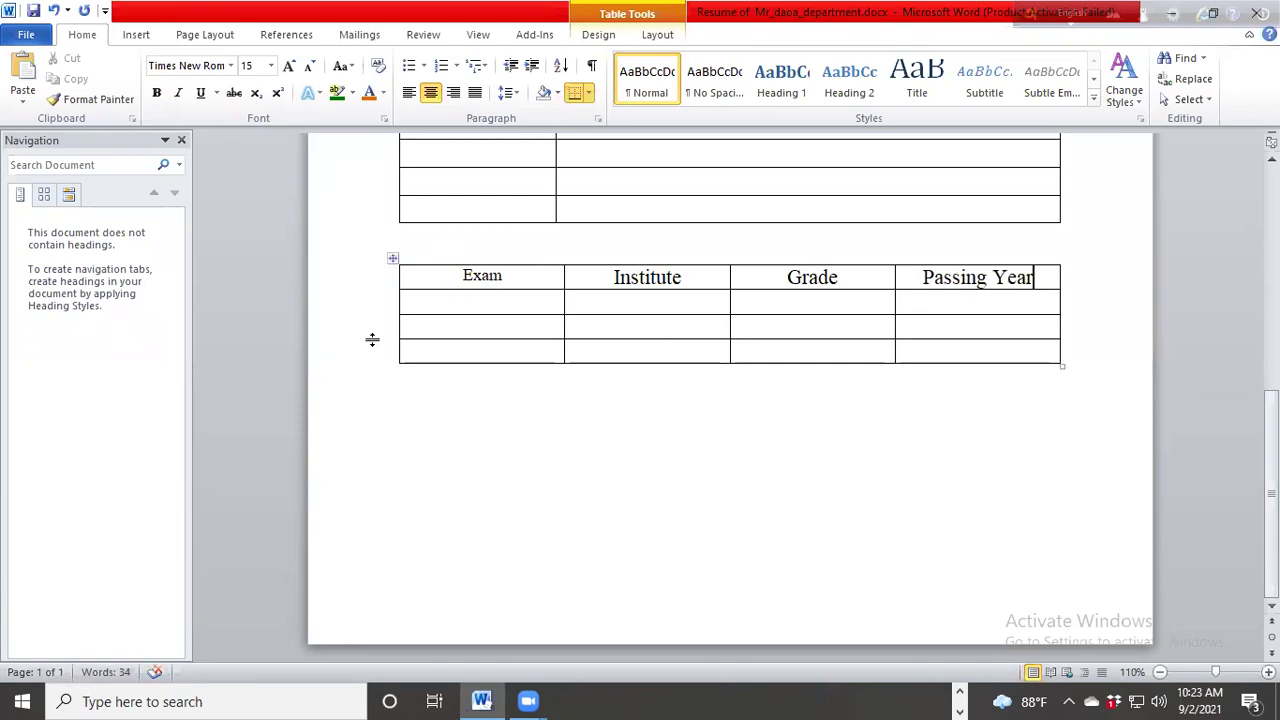
Step: Enter 'Dhakil' under Exam and start the Institute entry of that row with 'B'
click(429, 300)
text(Dh)
key(BackSpace)
key(BackSpace)
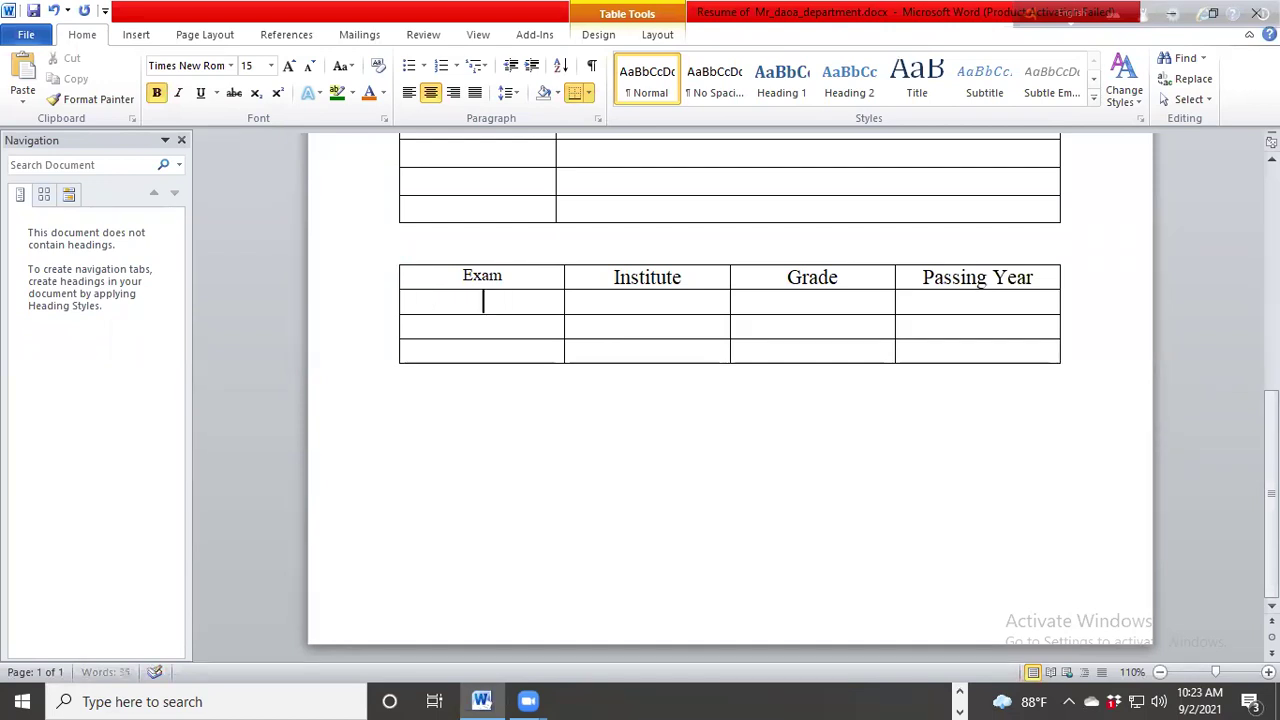
key(ctrl+b)
text(Dhakil)
key(ctrl+b)
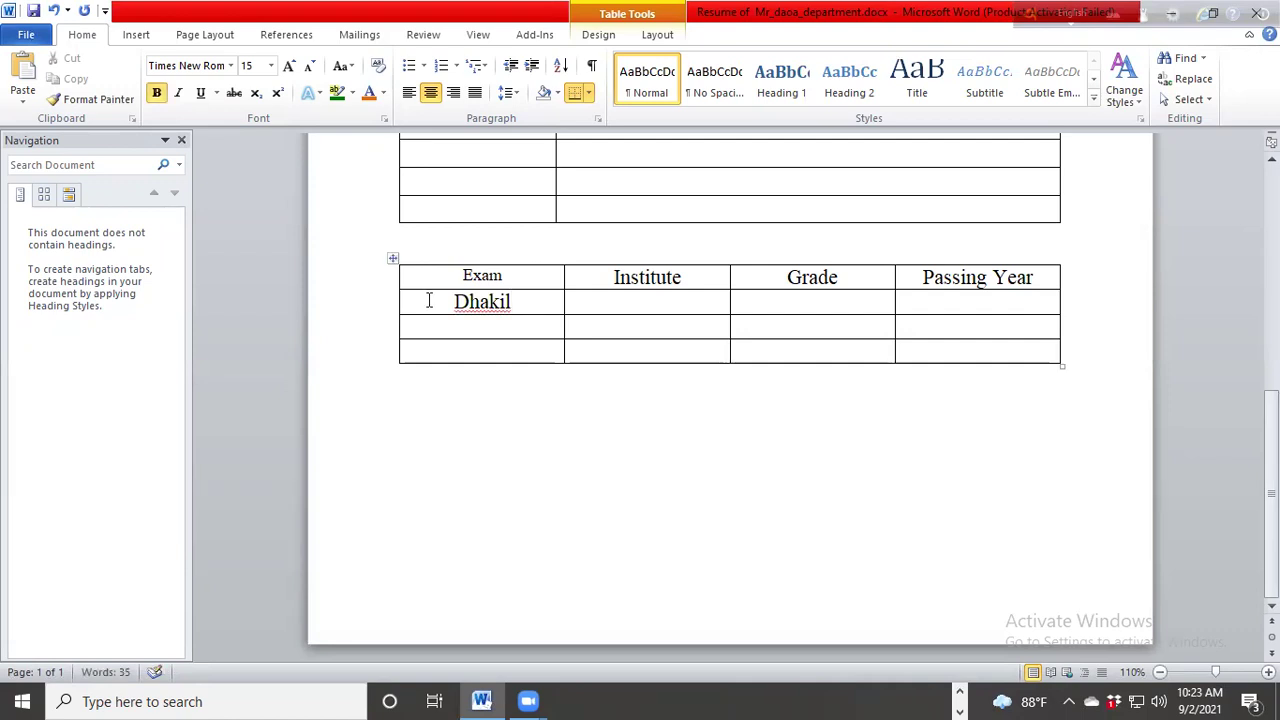
key(Tab)
text(B)
key(BackSpace)
key(ctrl+b)
text(B)
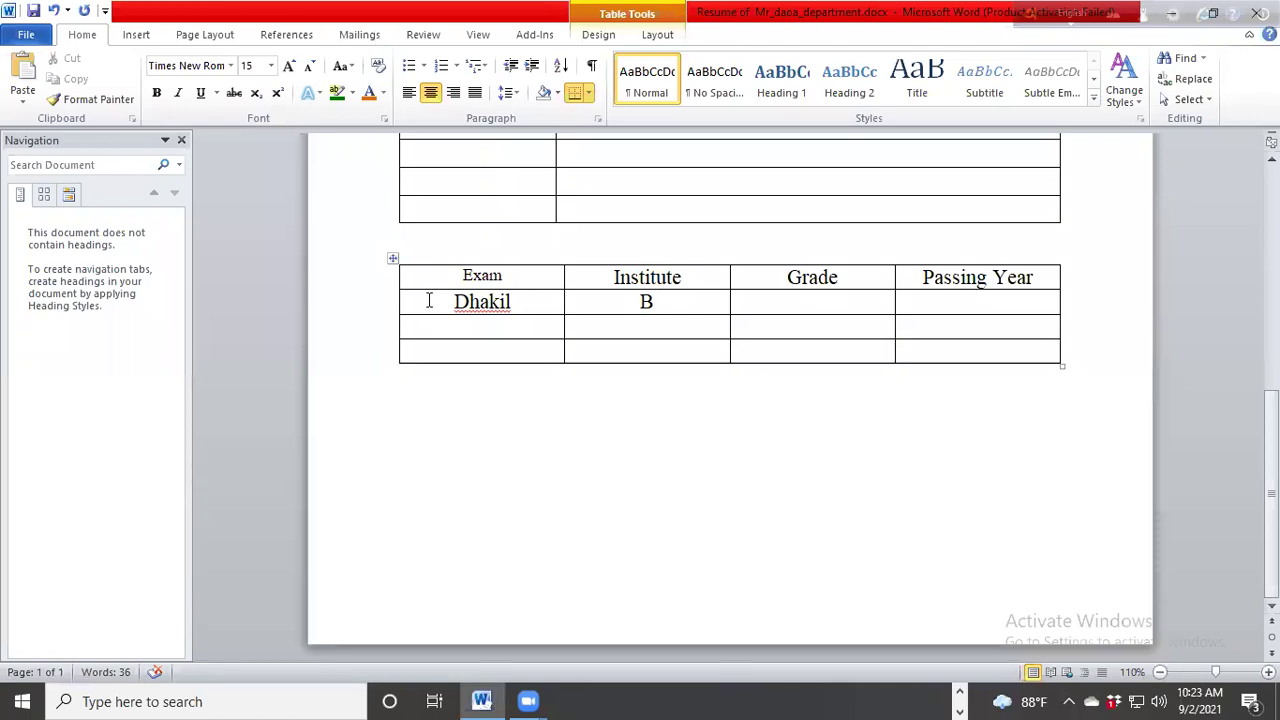
Step: Enter DAM as the Institute and 5 as the Grade in the Dhakil row
key(BackSpace)
key(ctrl+b)
text(D)
key(BackSpace)
key(ctrl+b)
text(DA)
text(M)
key(Tab)
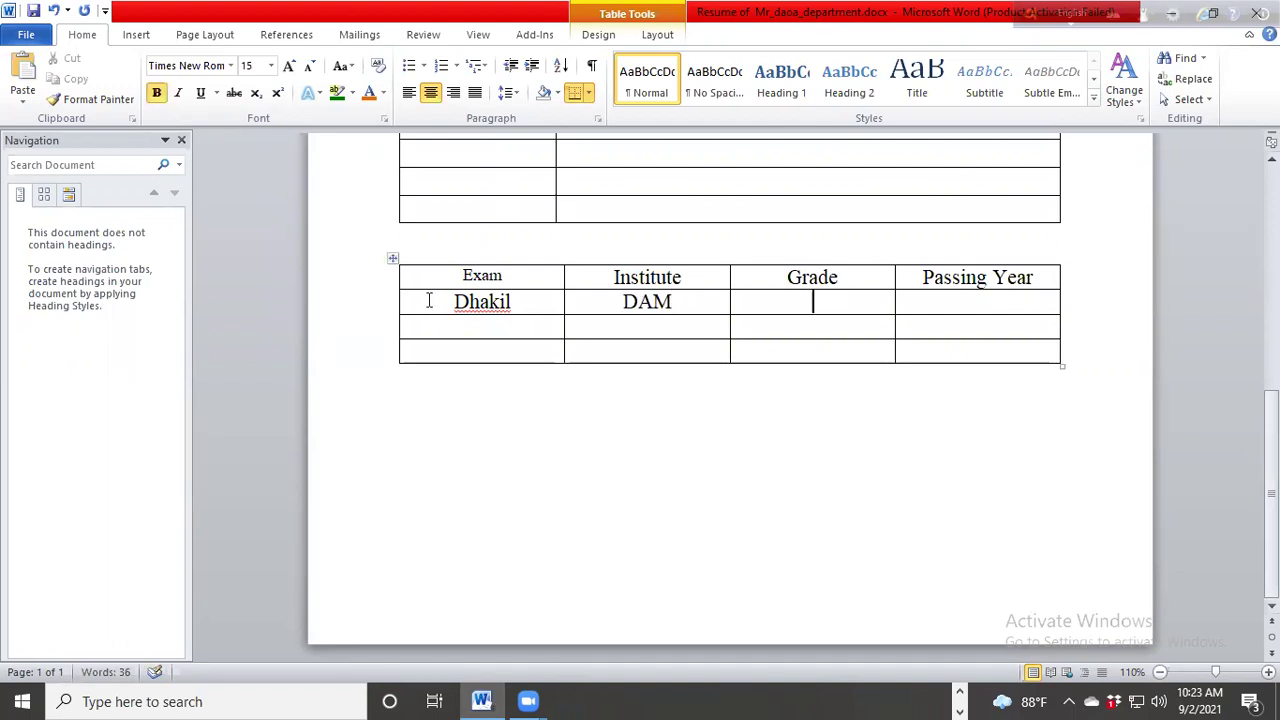
text(5)
key(BackSpace)
text(5)
key(Tab)
Step: Enter 2015 as the passing year and remove its bold
text(202)
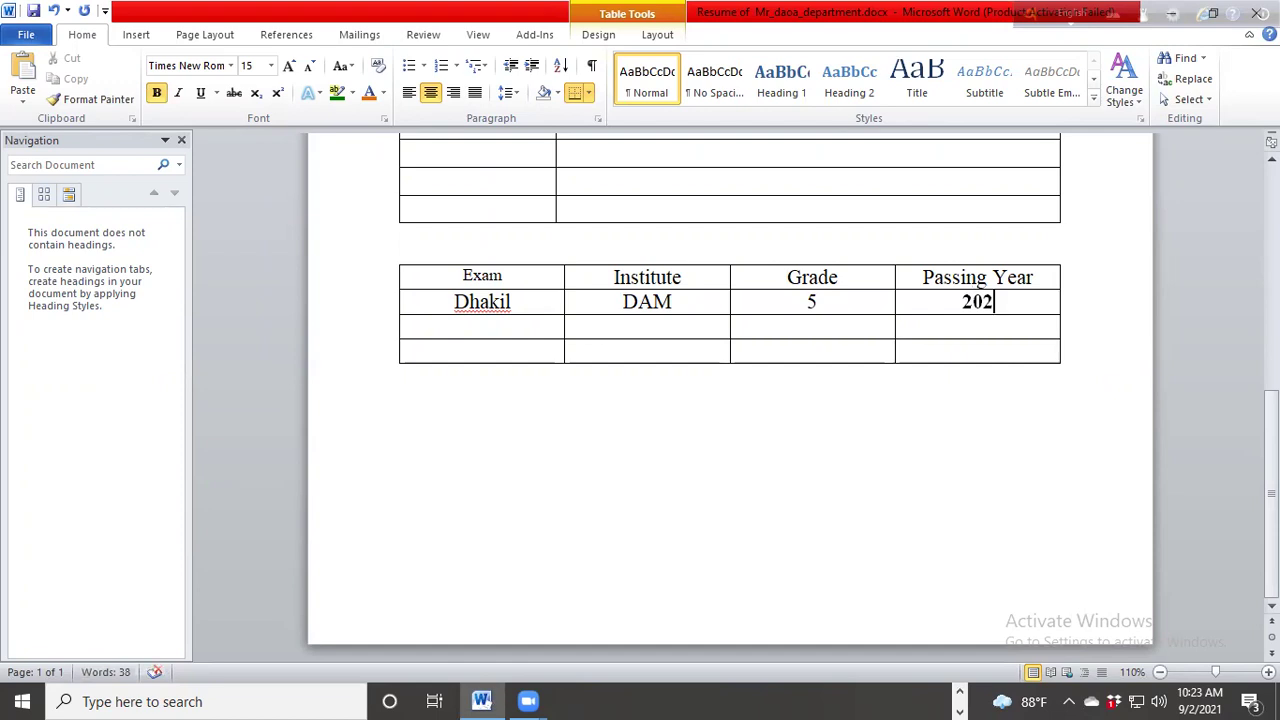
text(5)
key(BackSpace)
key(BackSpace)
text(15)
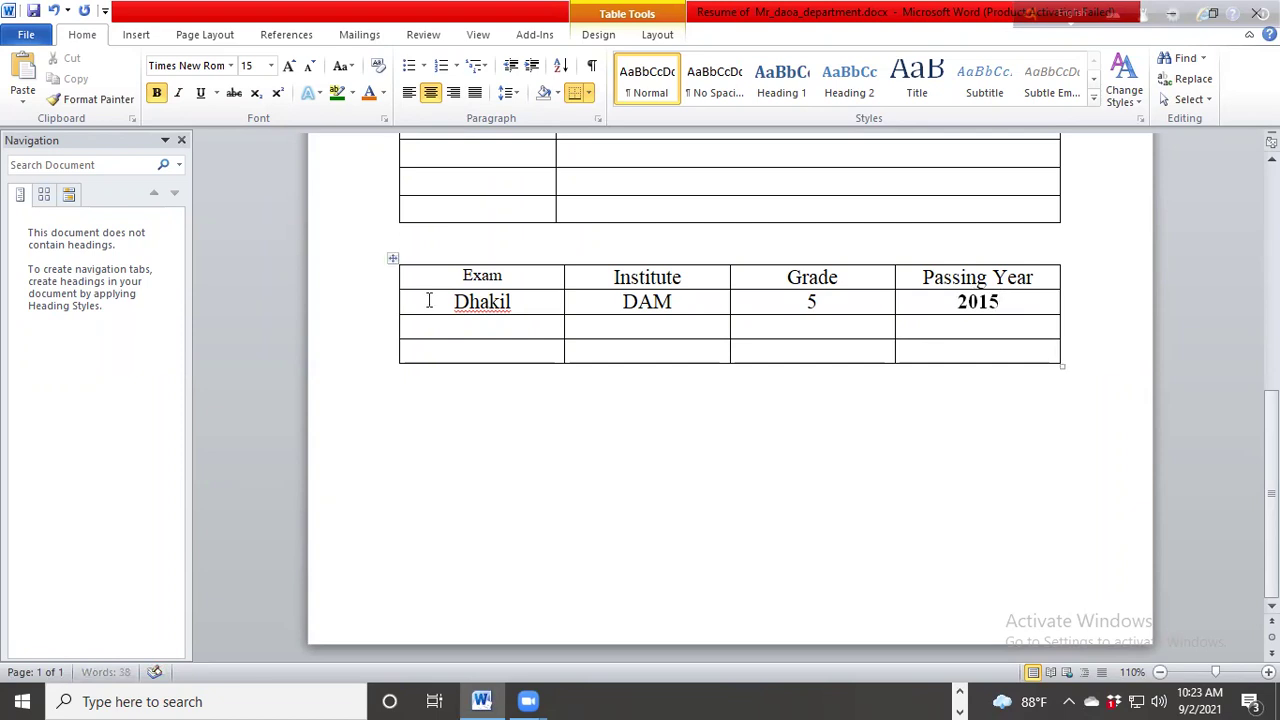
key(shift+Left)
key(shift+Left)
key(shift+Left)
key(shift+Left)
key(ctrl+b)
Step: Select both resume tables, from the education table up to Father's Name
click(606, 433)
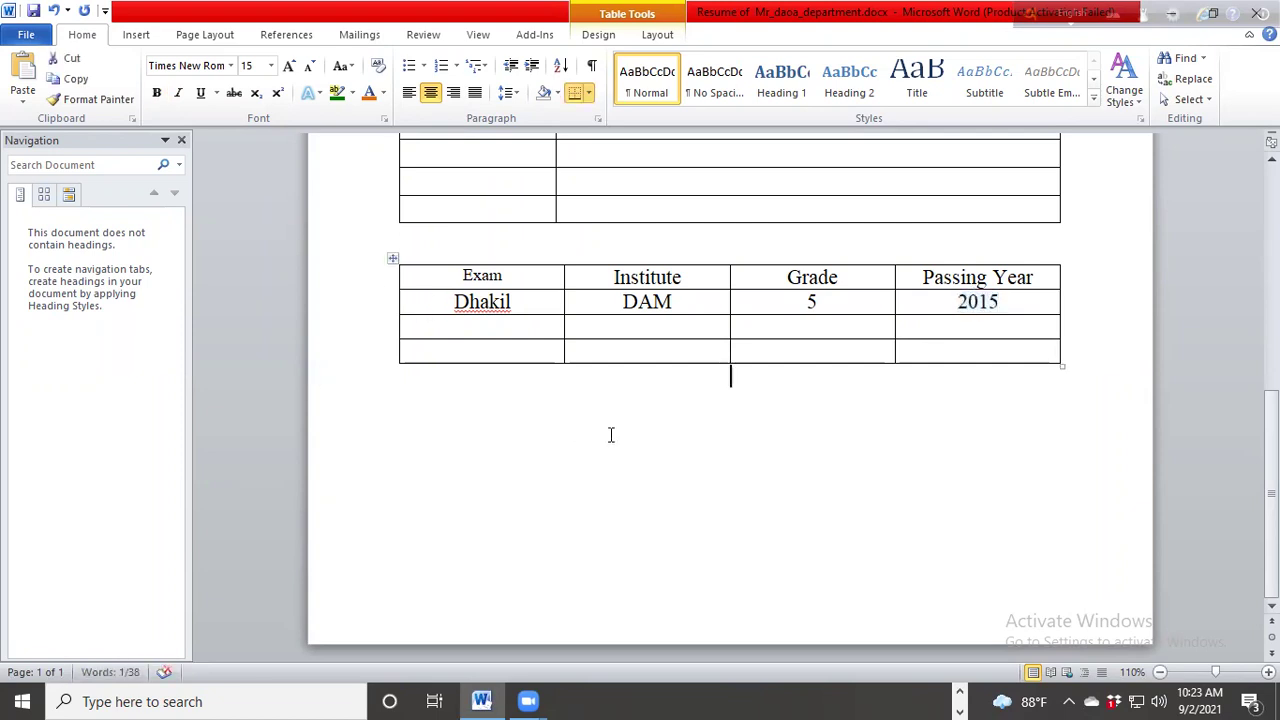
scroll(603, 431, up, 3)
scroll(623, 431, up, 3)
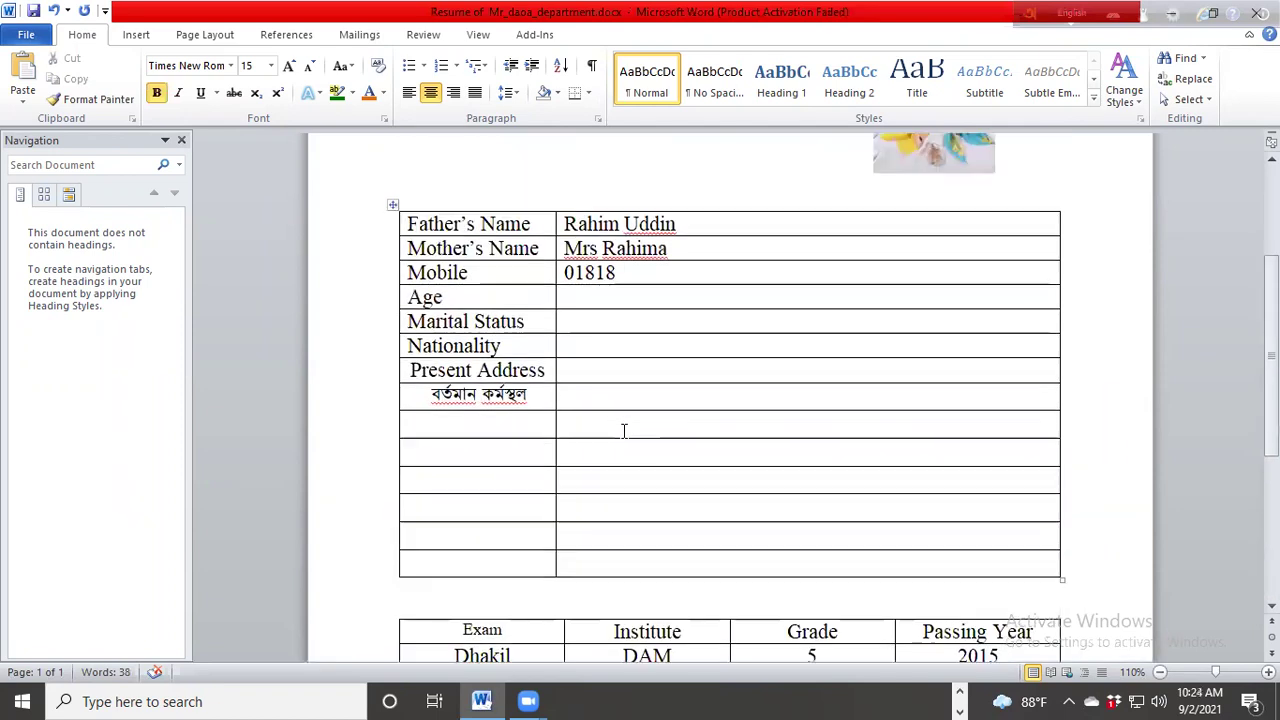
key(ctrl+a)
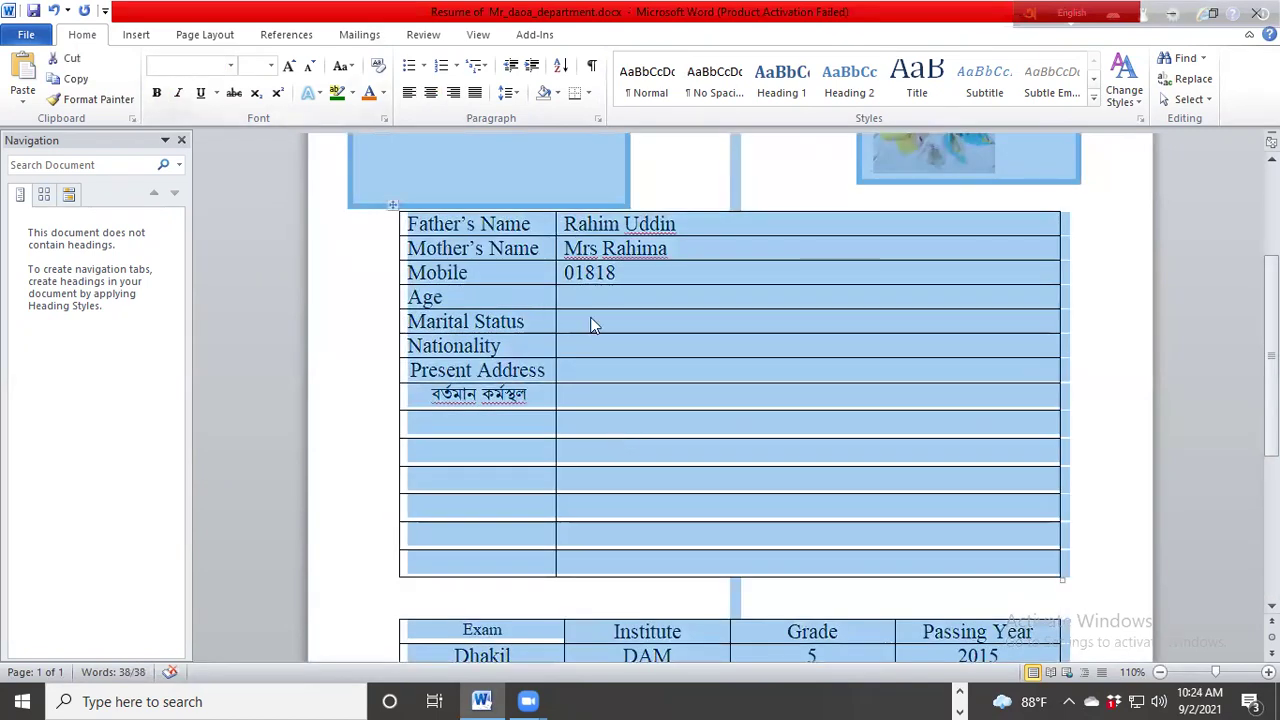
scroll(600, 330, up, 4)
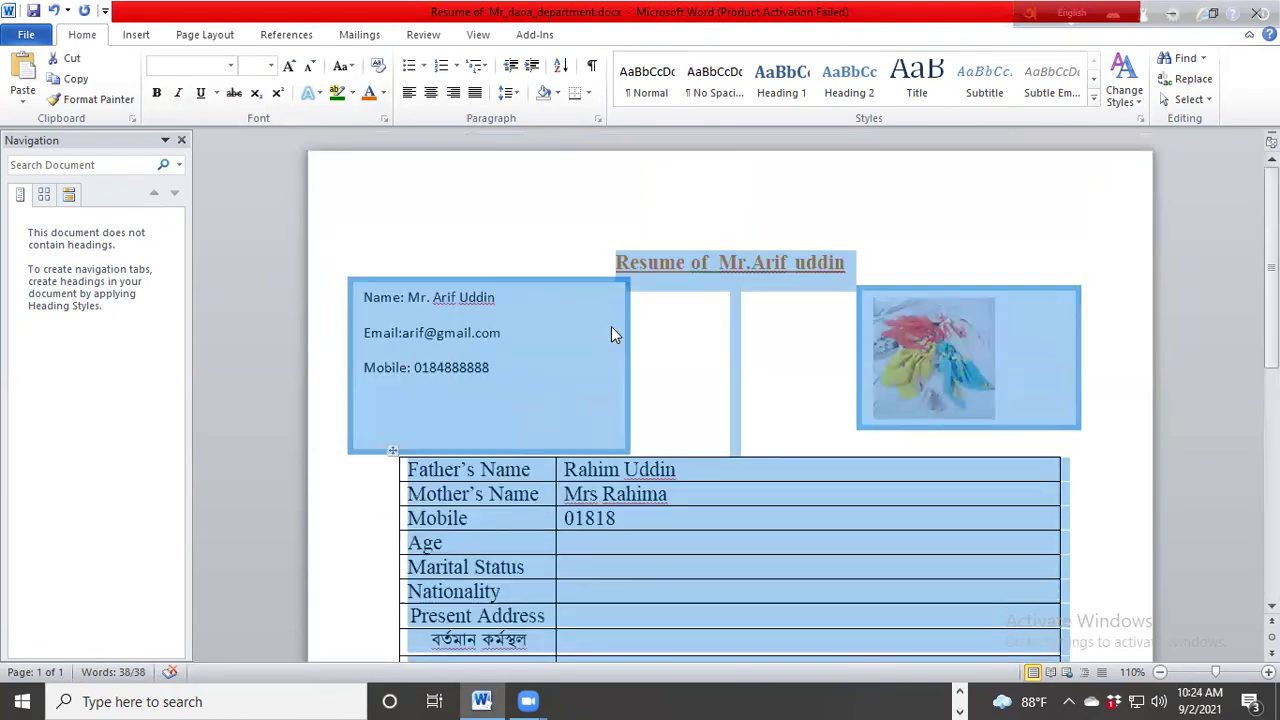
click(830, 268)
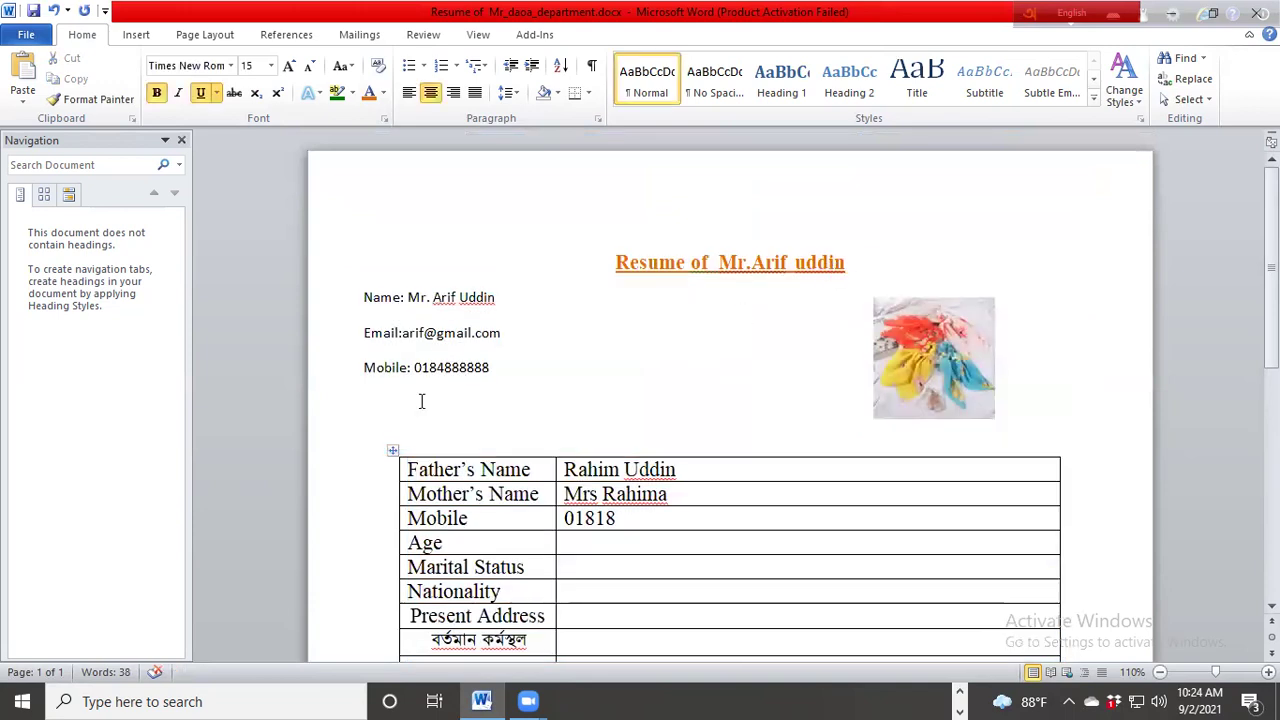
drag(383, 428, 364, 367)
scroll(790, 553, down, 2)
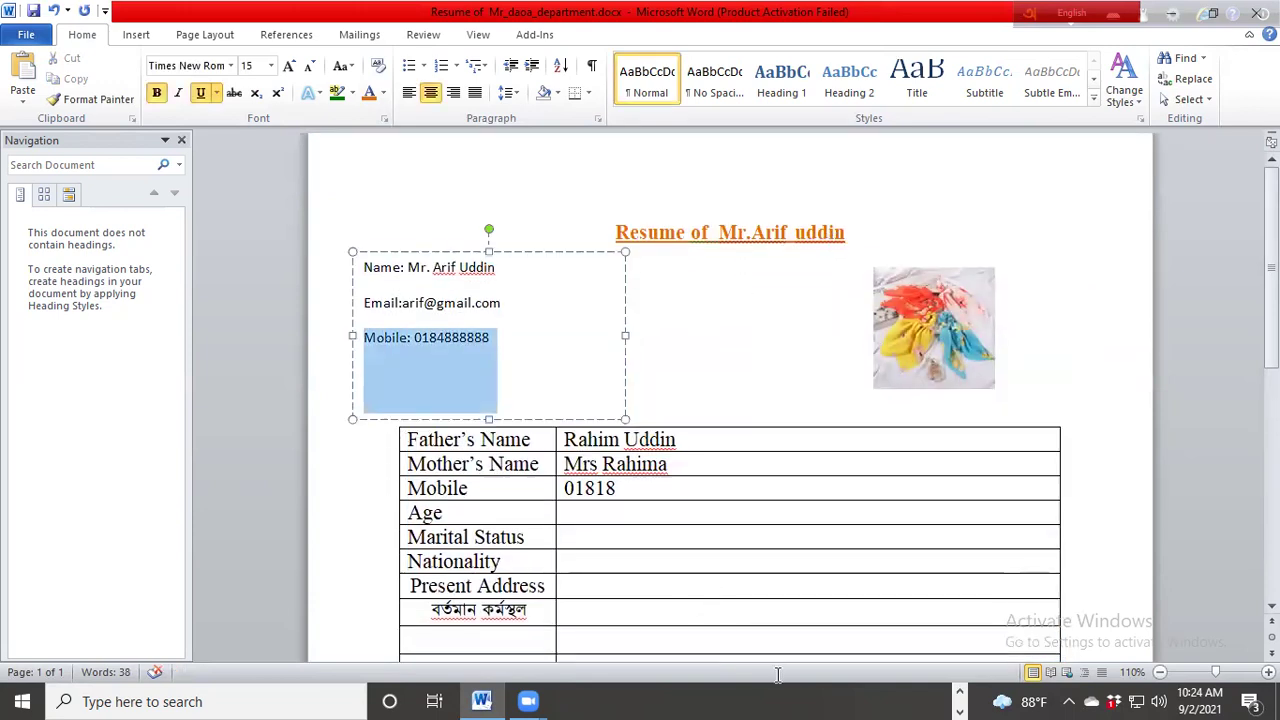
scroll(760, 480, down, 5)
scroll(790, 486, down, 3)
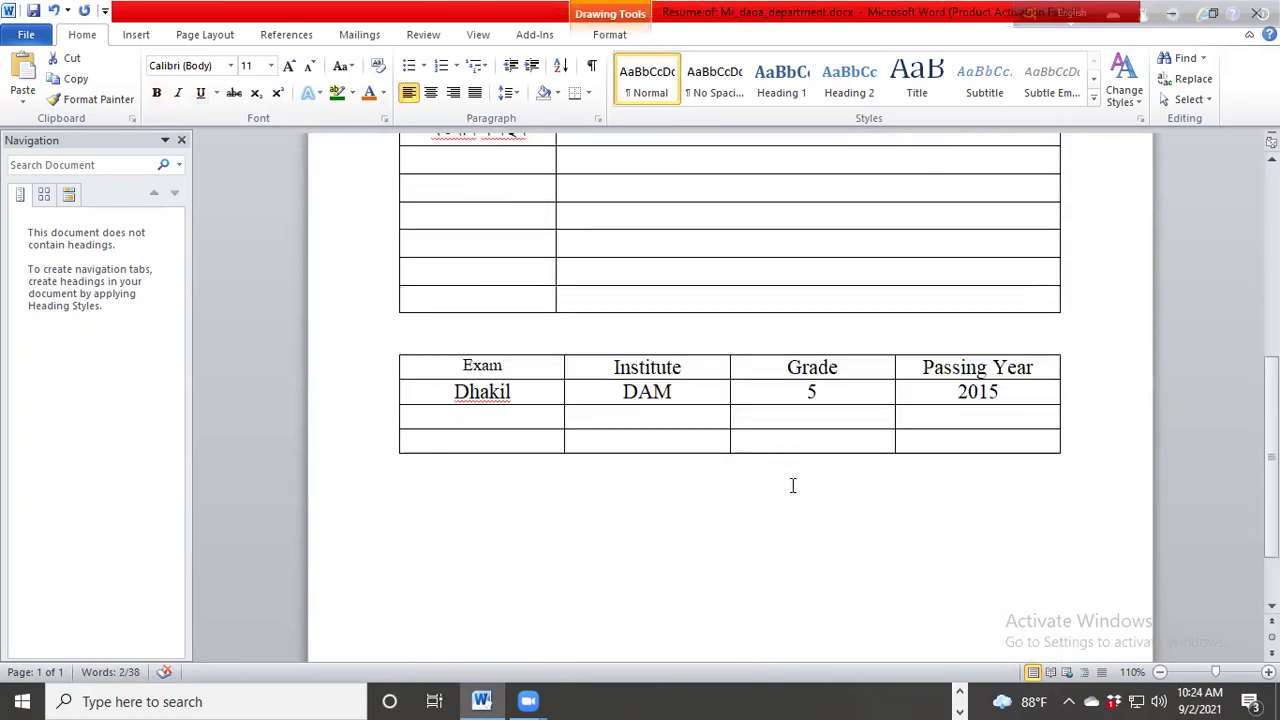
click(1040, 490)
drag(1046, 474, 481, 257)
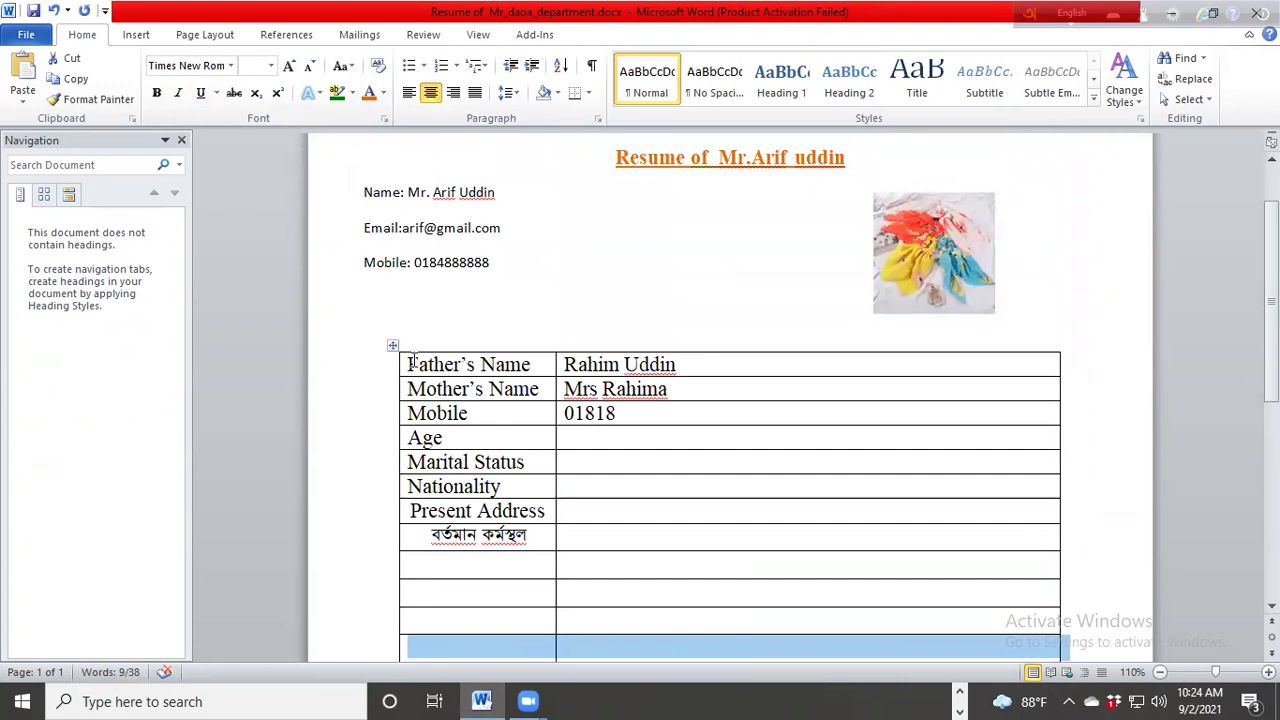
drag(481, 257, 410, 366)
Step: Set the selected table text to 12 point and left-align it
click(252, 65)
text(12)
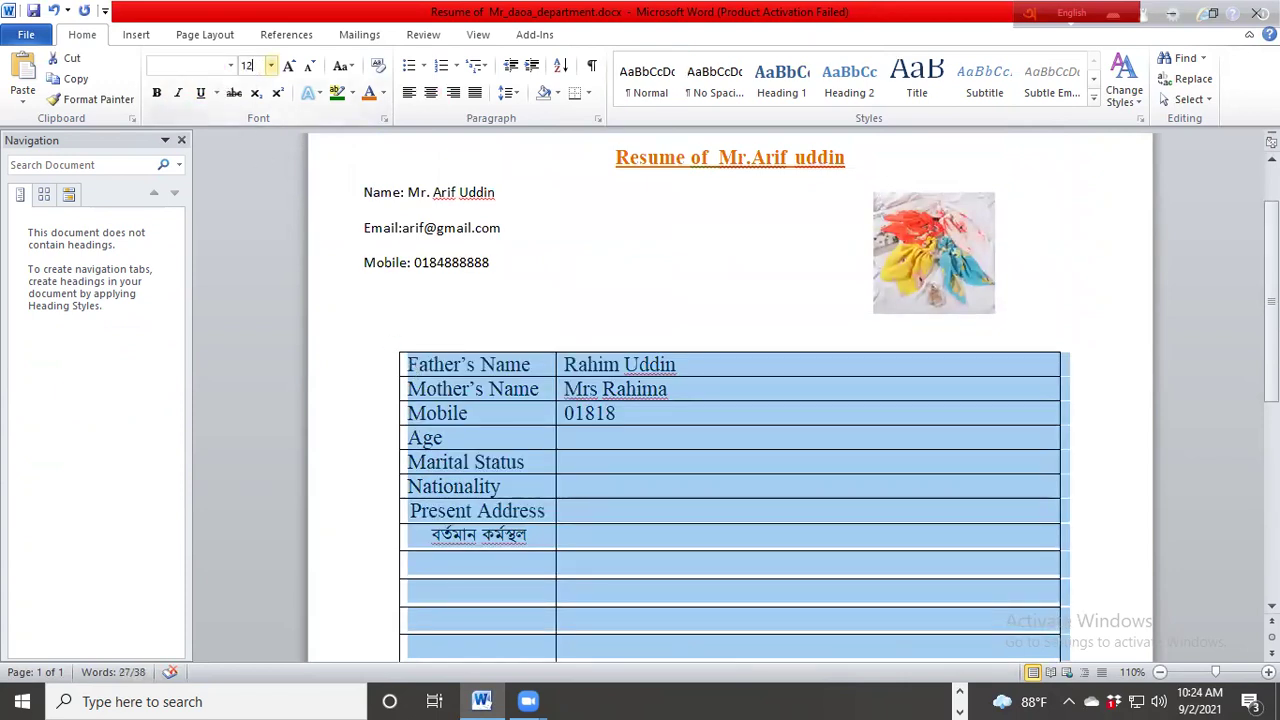
key(Return)
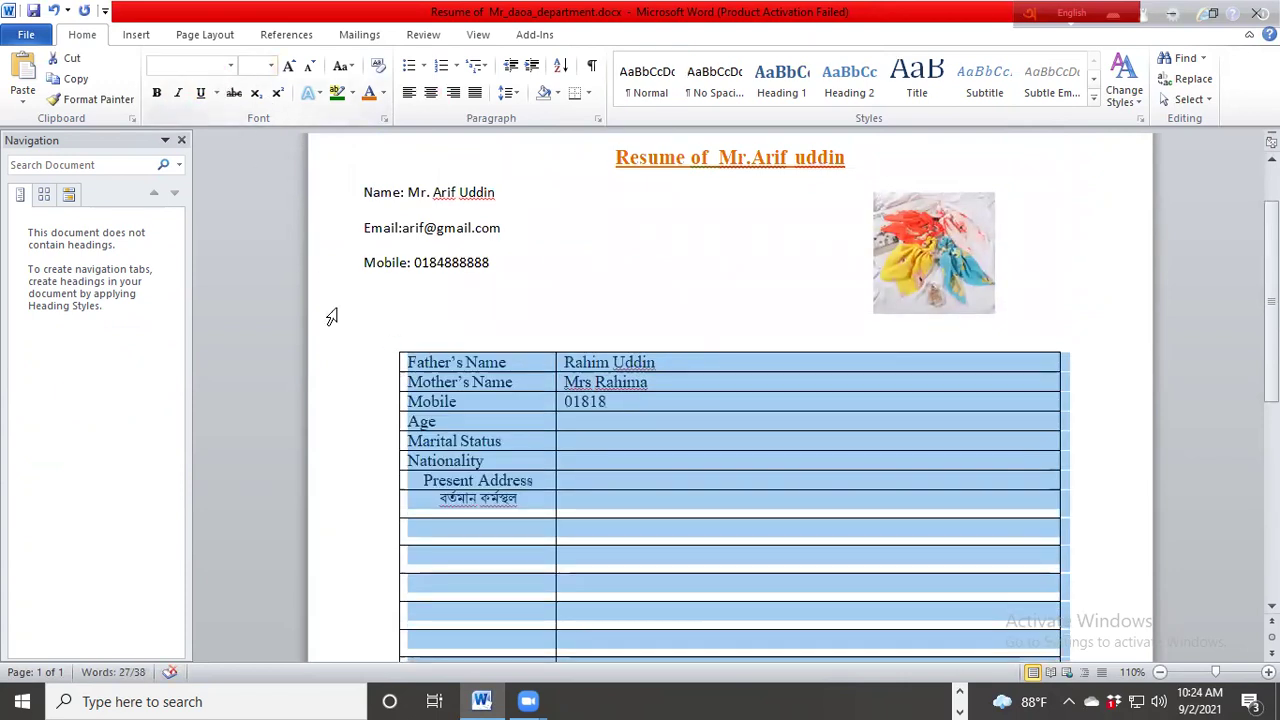
click(409, 93)
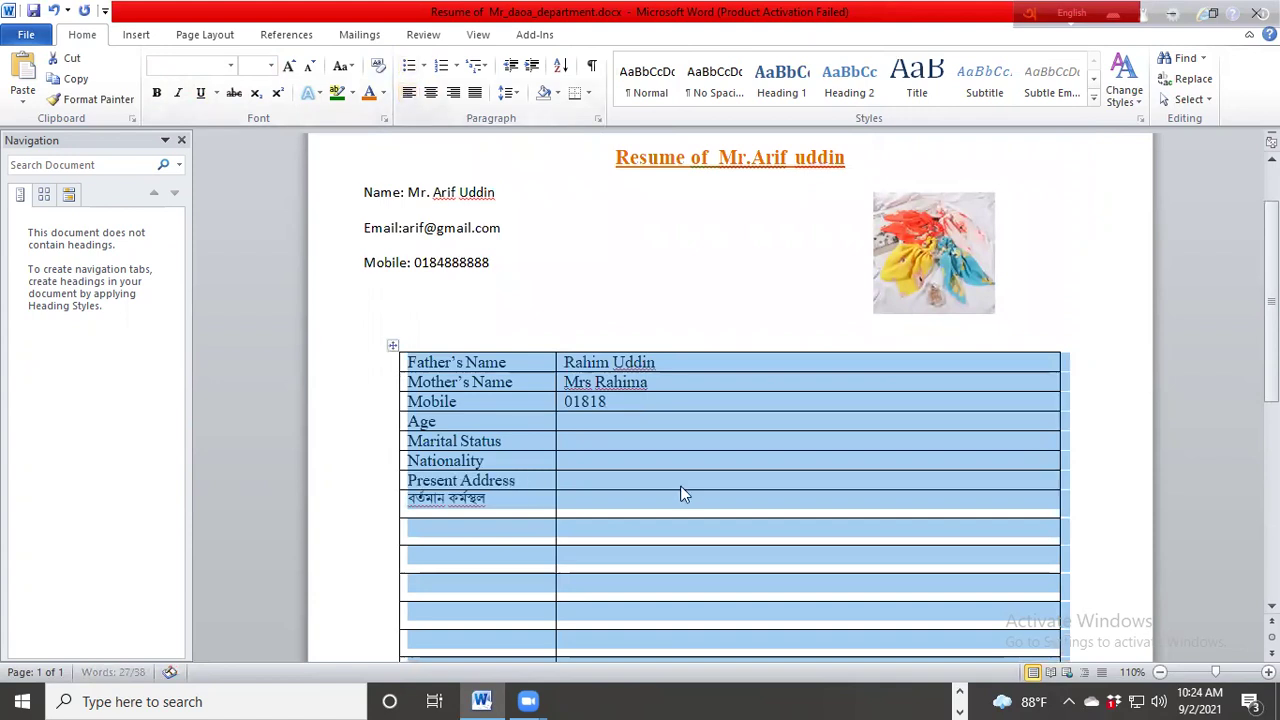
click(683, 499)
scroll(683, 499, down, 5)
scroll(690, 505, down, 3)
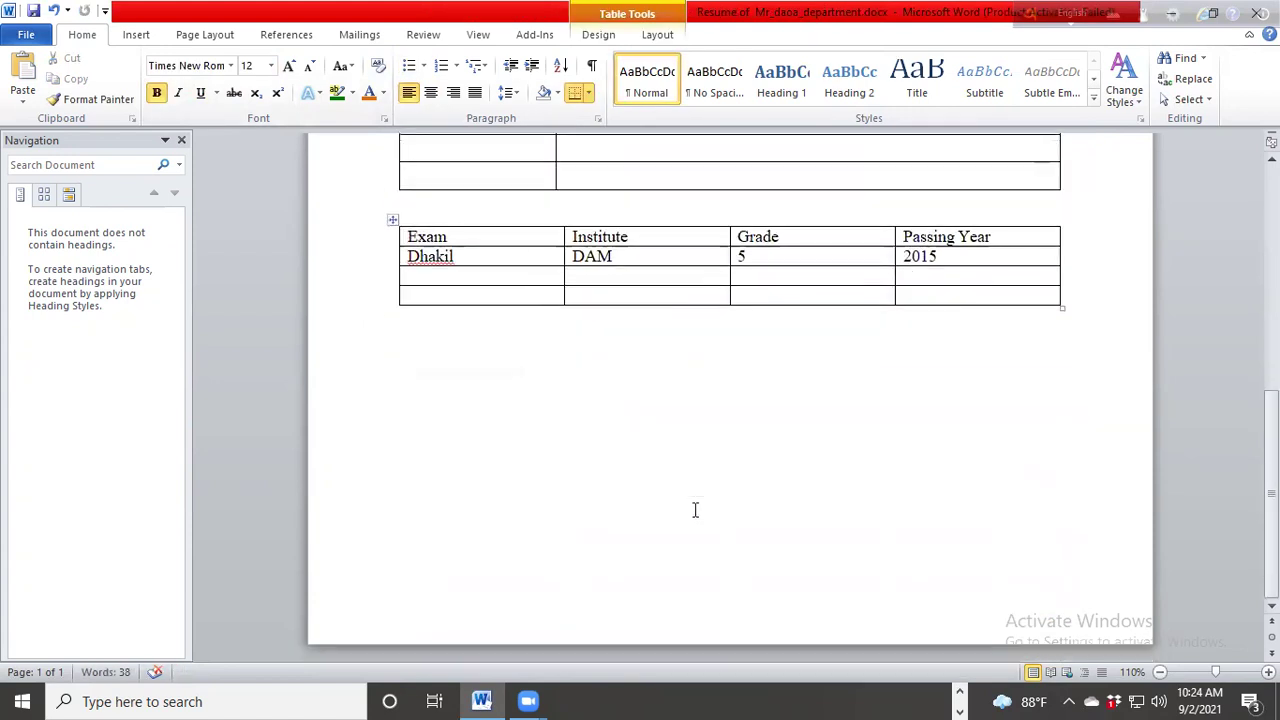
Step: Type 'Best Regards' and a Name line with the applicant's name below the education table
click(565, 440)
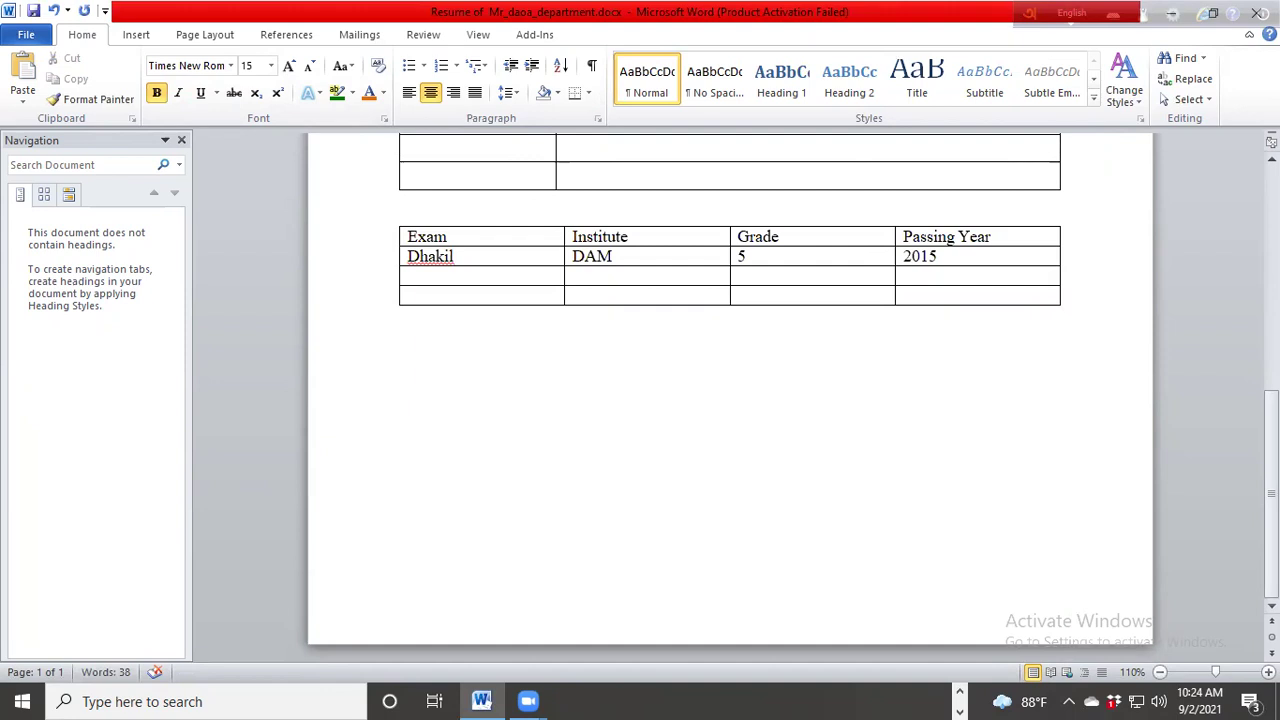
text(Be)
key(BackSpace)
key(BackSpace)
text(Best Regards)
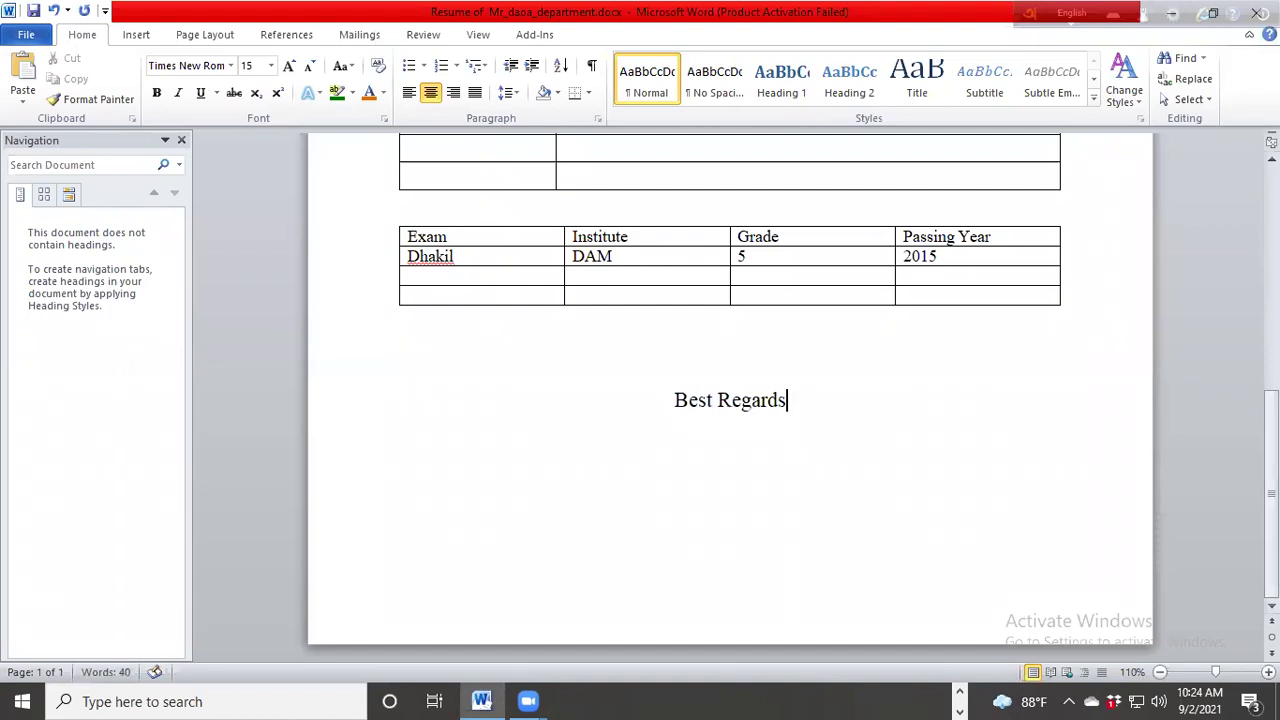
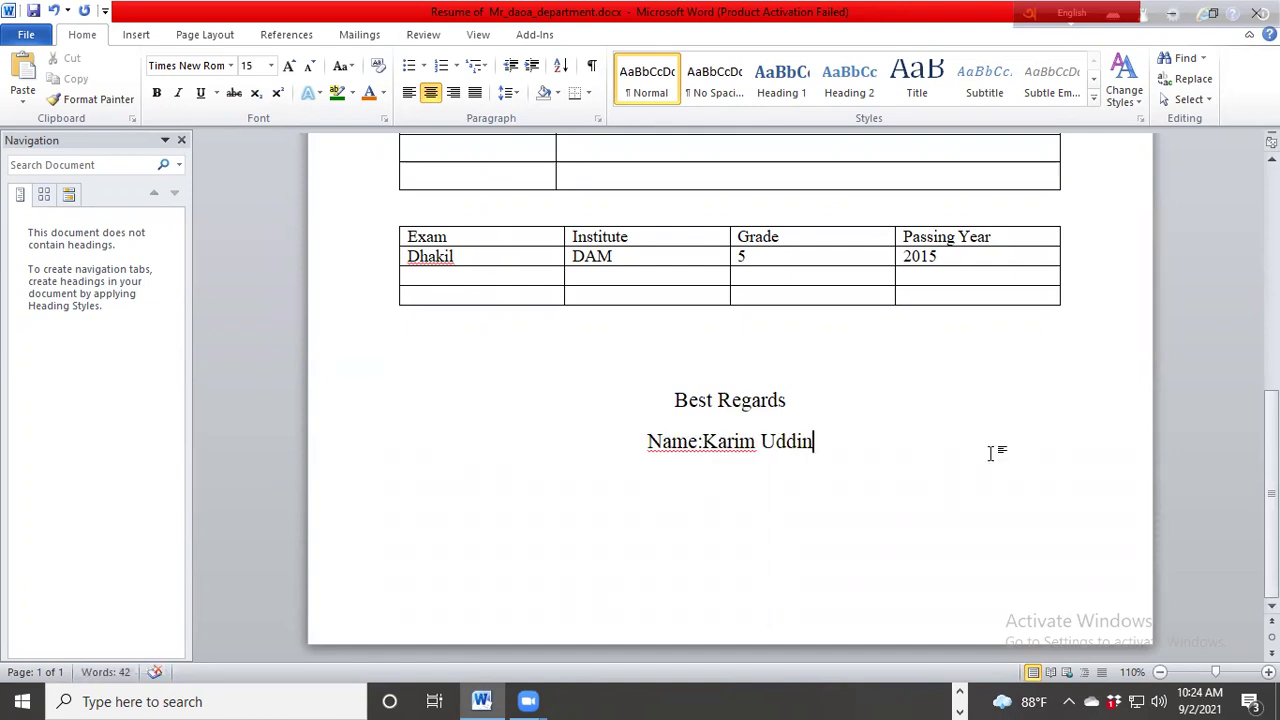
Step: Left-align the Best Regards and Name lines
drag(812, 450, 666, 403)
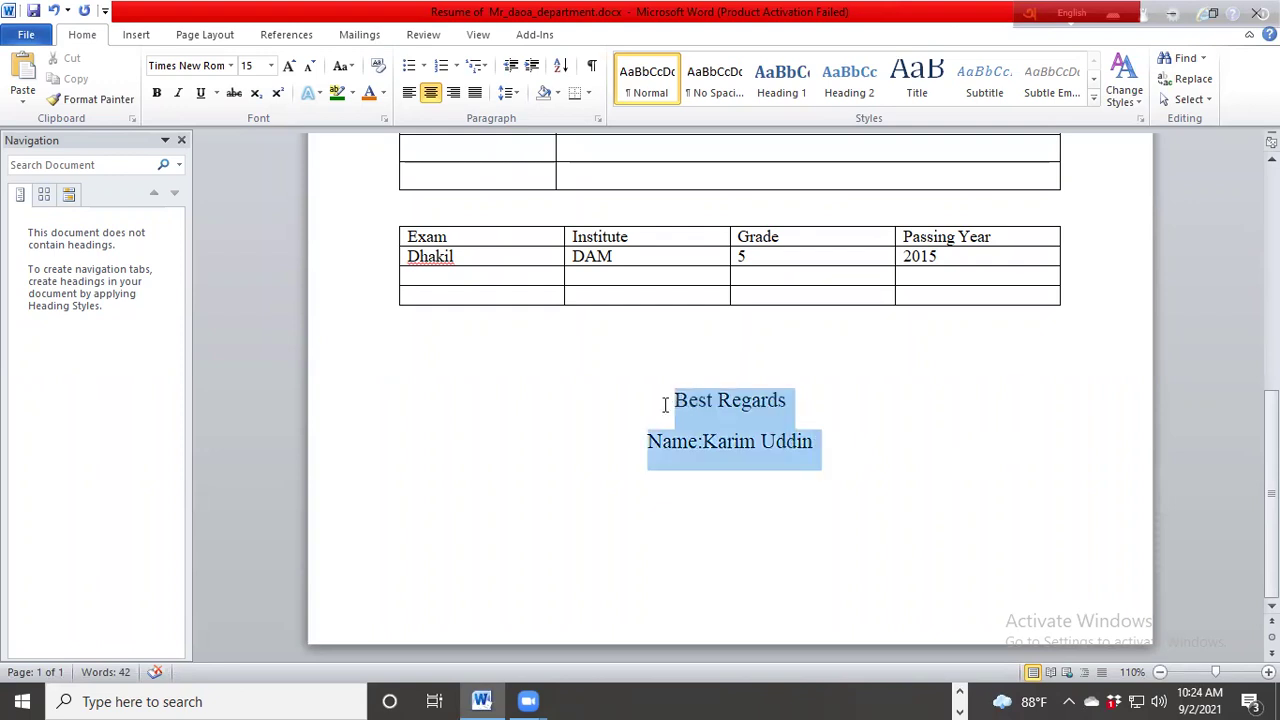
click(409, 92)
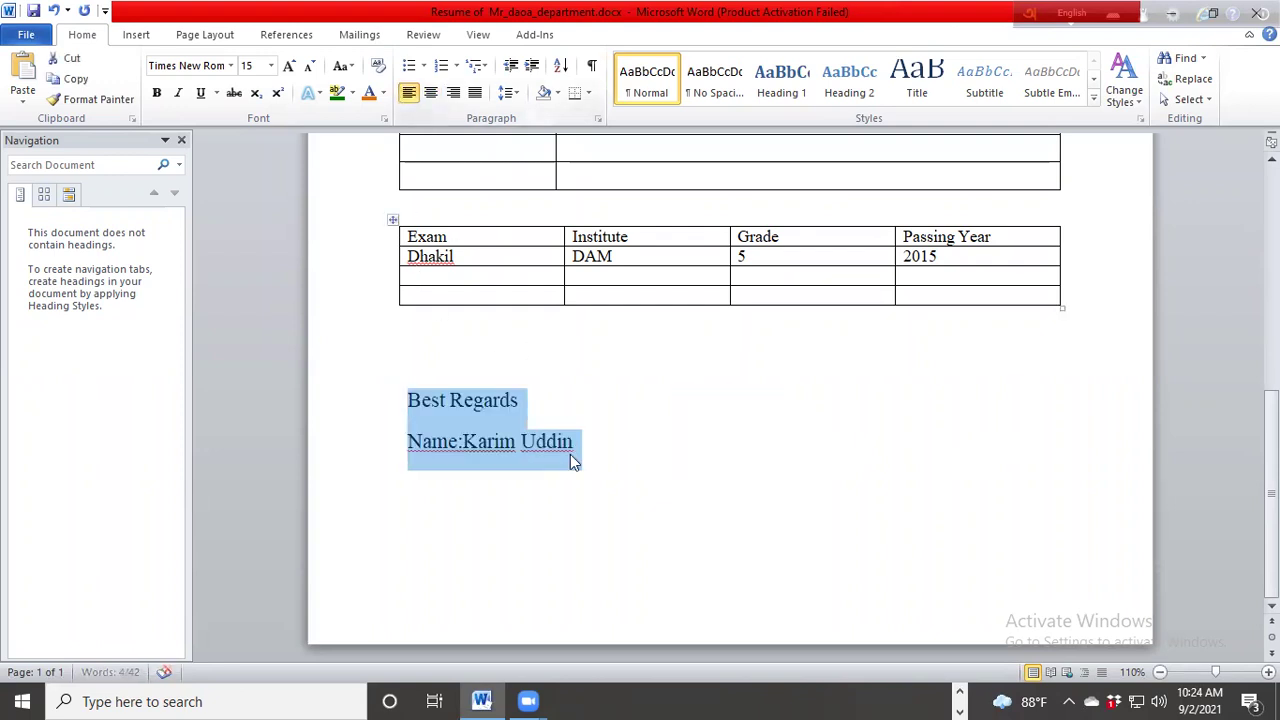
click(650, 442)
drag(580, 448, 408, 400)
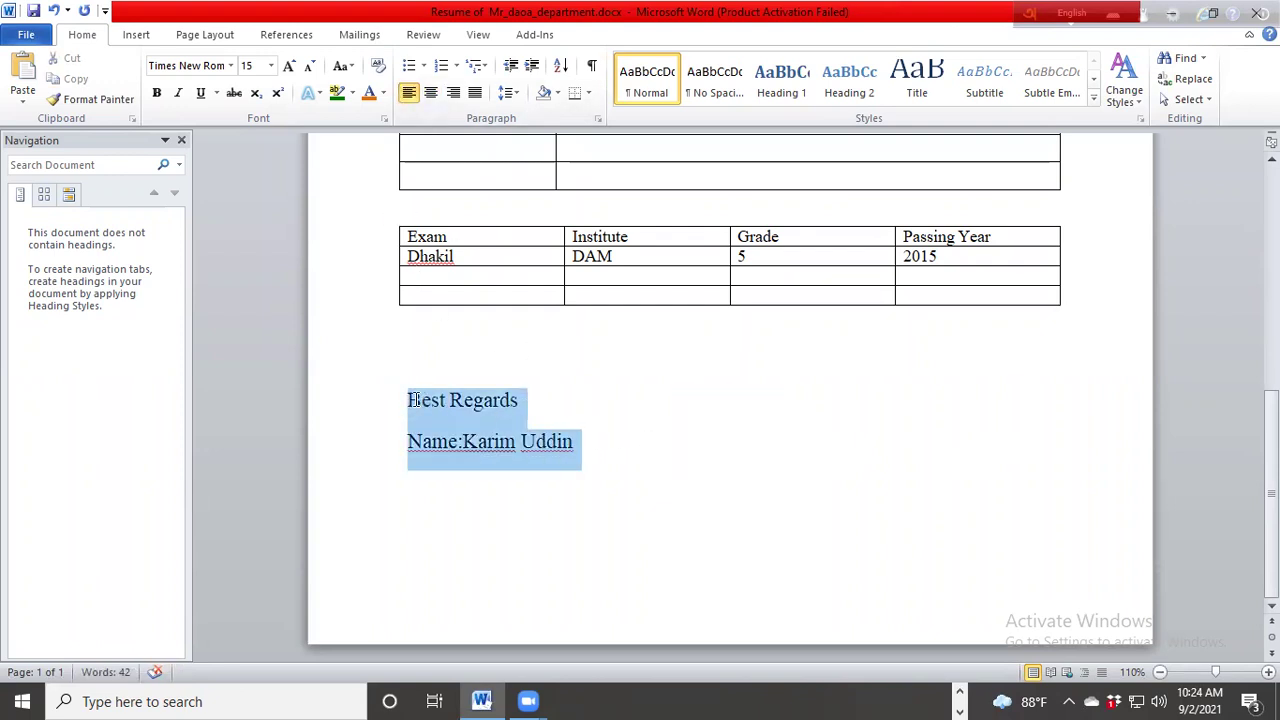
click(1003, 438)
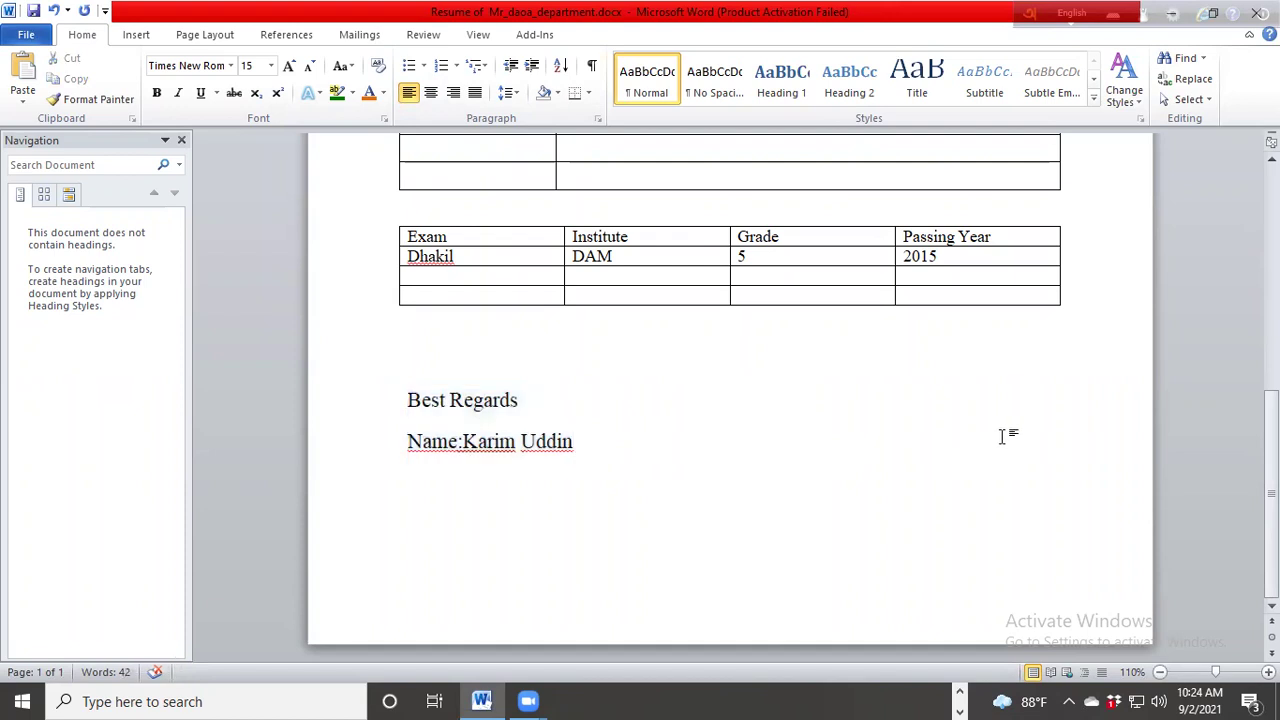
click(866, 420)
Step: Start a Text Box from Insert > Shapes, then cancel it with Esc
click(140, 36)
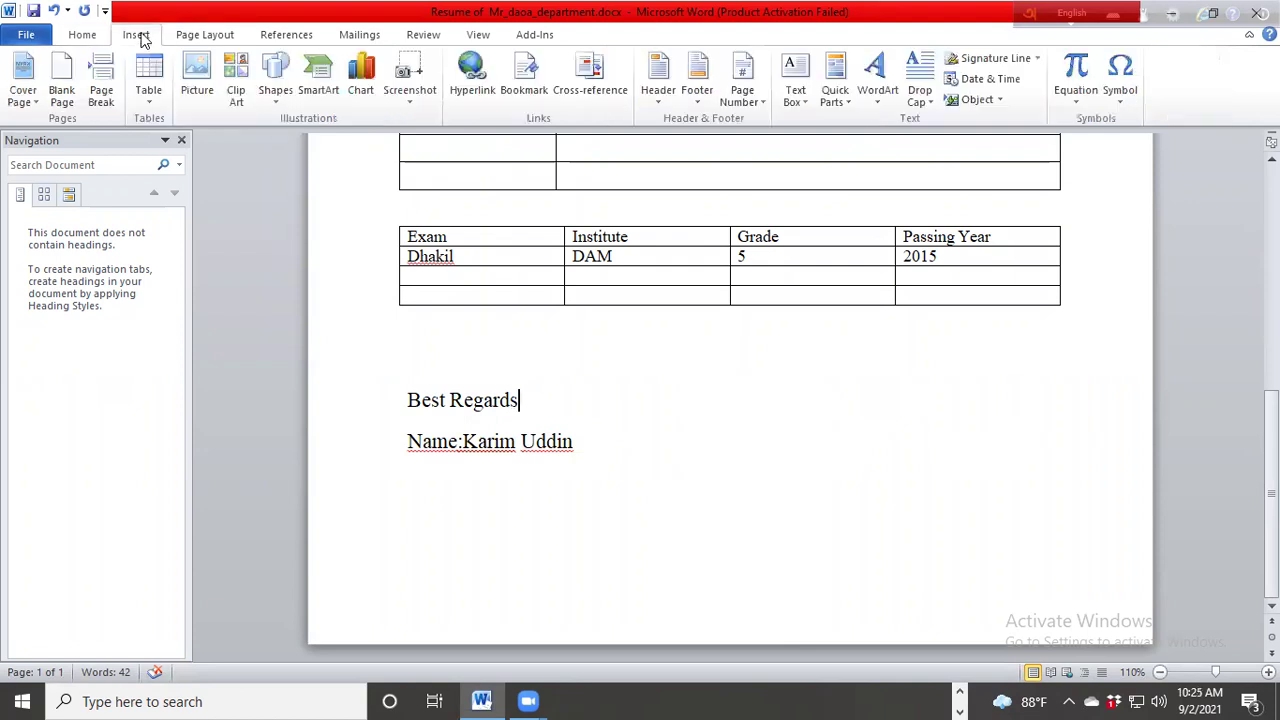
click(275, 75)
click(267, 138)
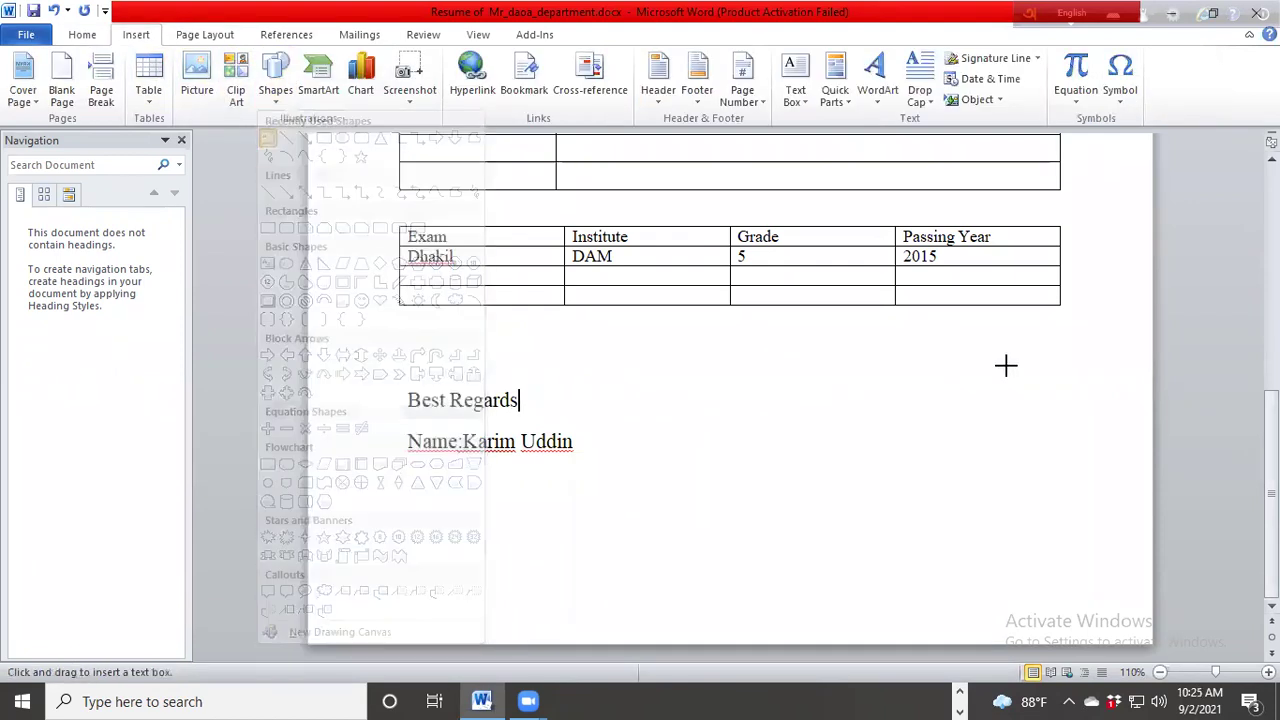
key(Escape)
key(Tab)
key(Tab)
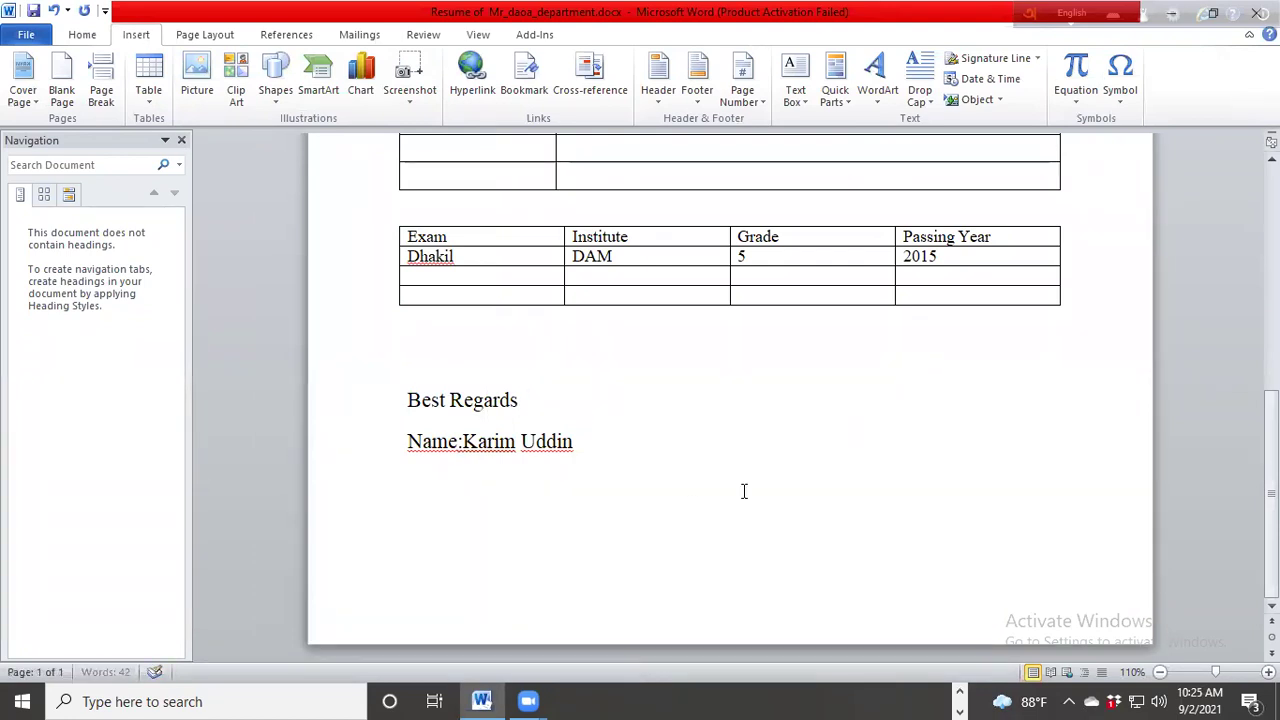
Step: Add 'Date: 9/2/2021' at the end of the Best Regards line and save the resume
click(908, 408)
text(Date)
text(:9)
text(2/)
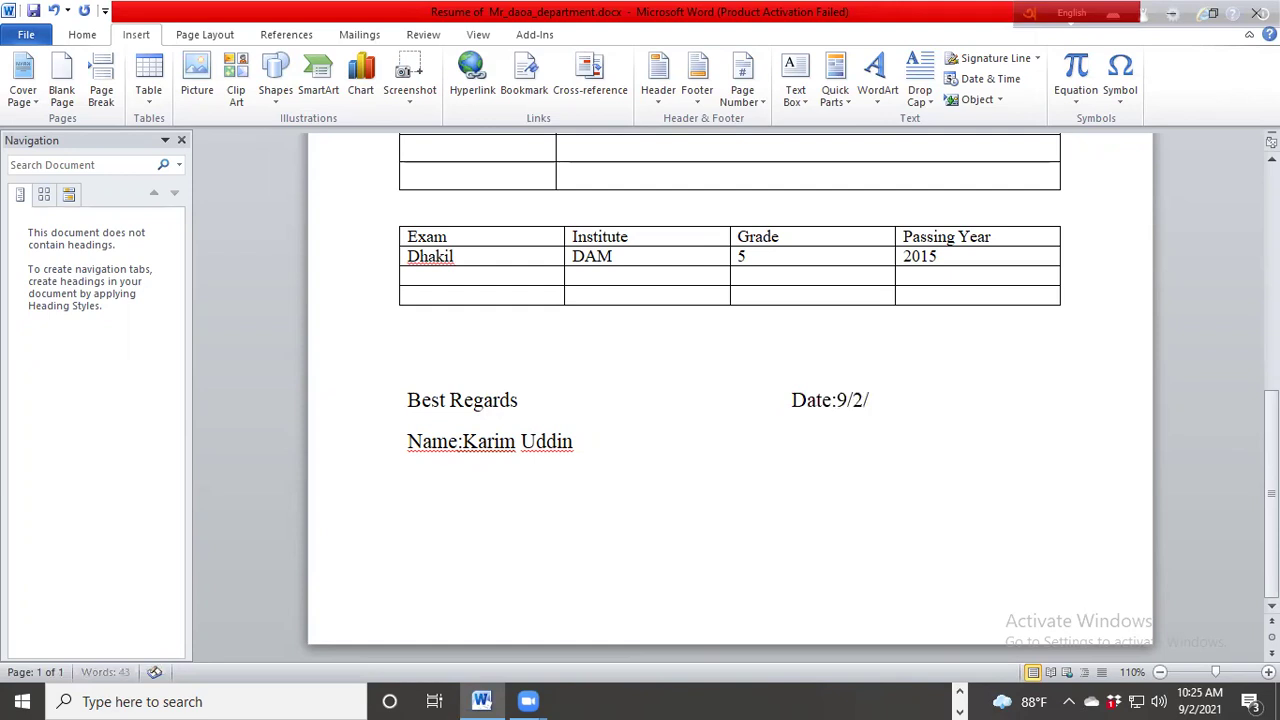
text(021)
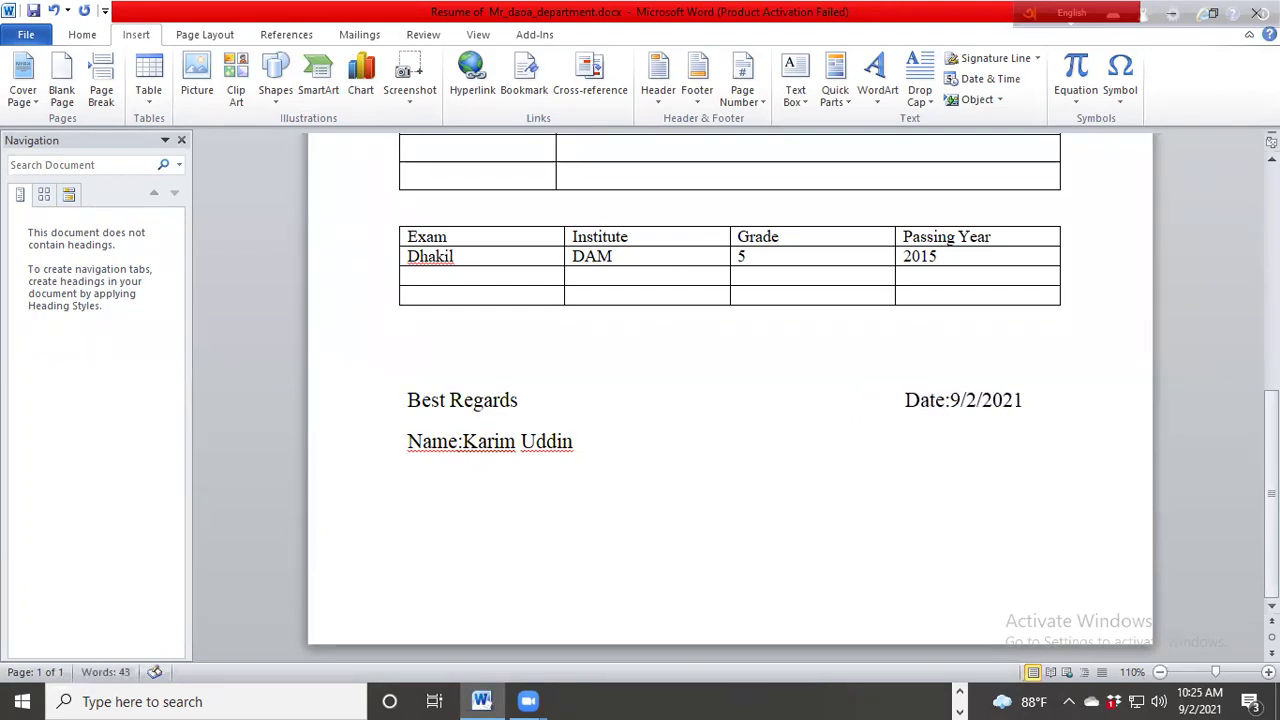
key(ctrl+s)
Step: Start a new empty line below the name line
scroll(840, 402, up, 5)
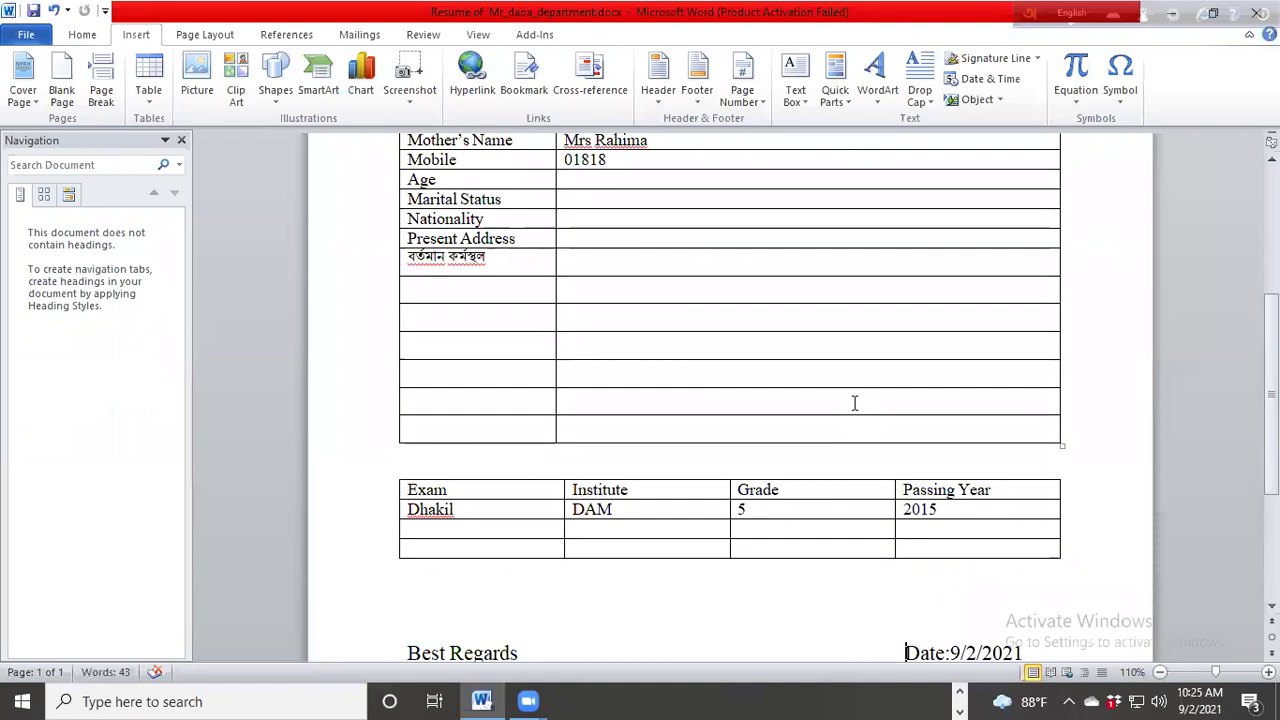
scroll(855, 402, up, 6)
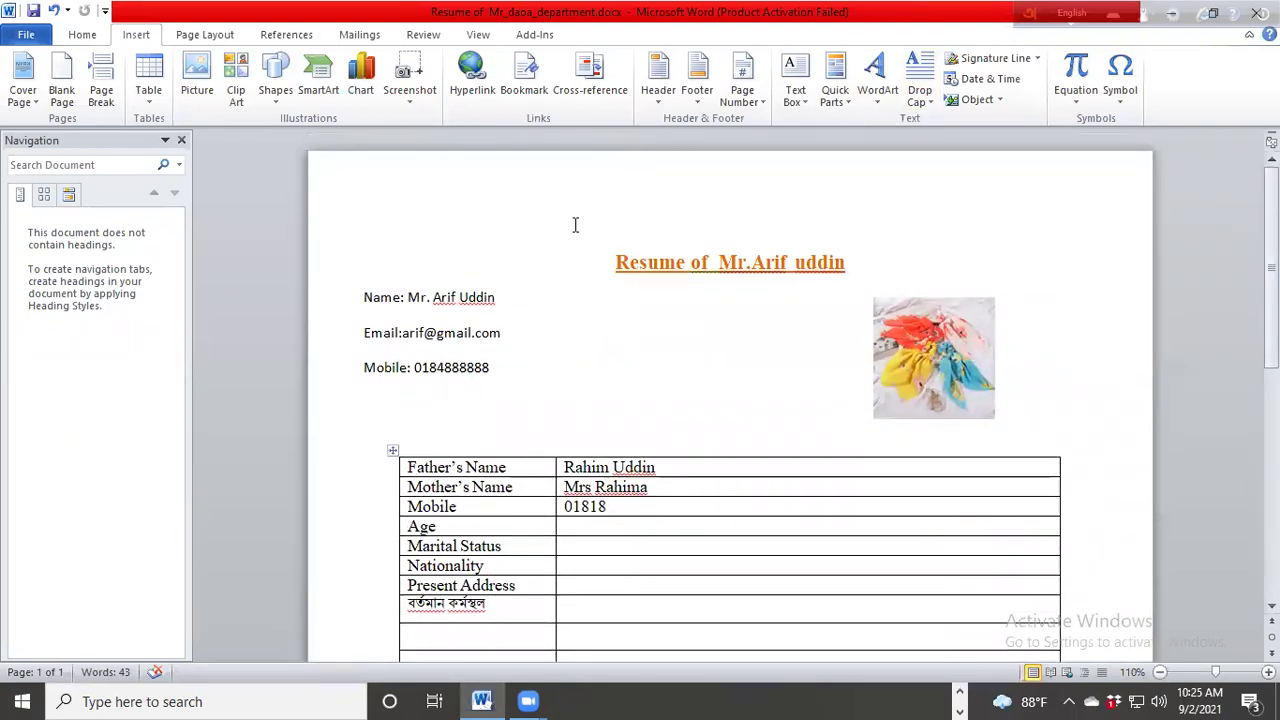
scroll(574, 224, down, 1)
scroll(574, 225, down, 2)
scroll(574, 225, down, 2)
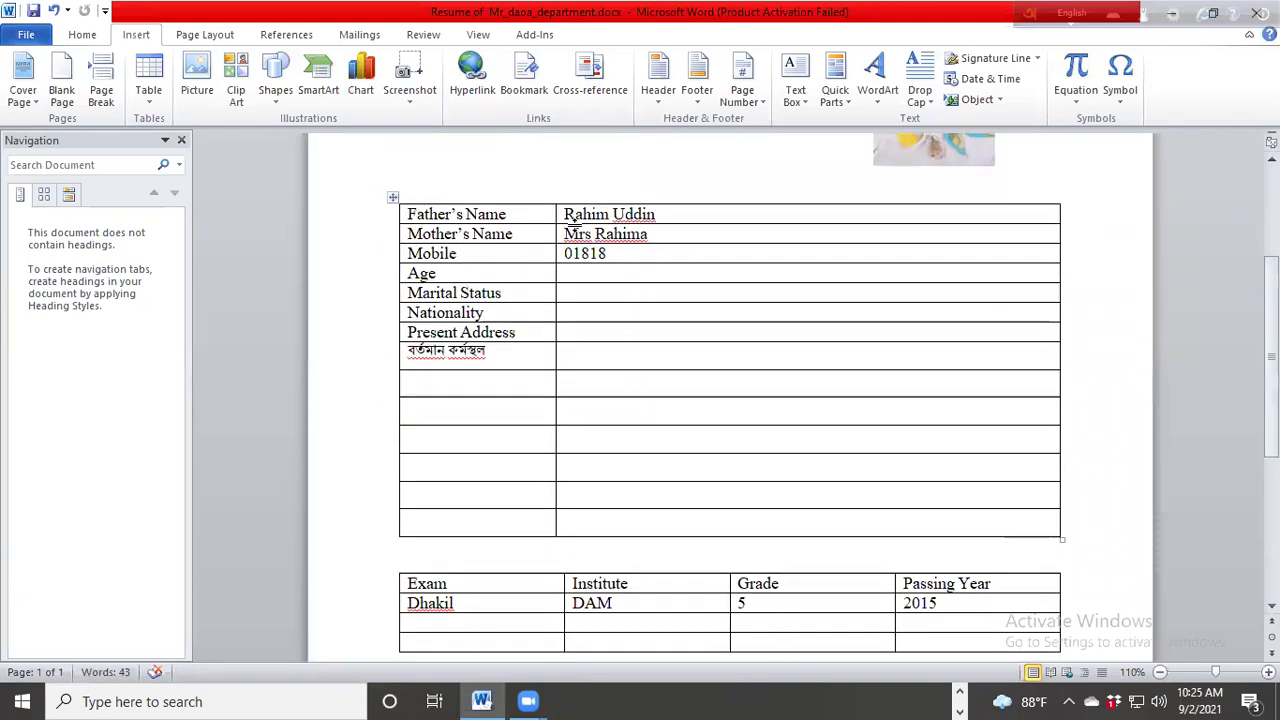
scroll(806, 334, down, 7)
click(950, 400)
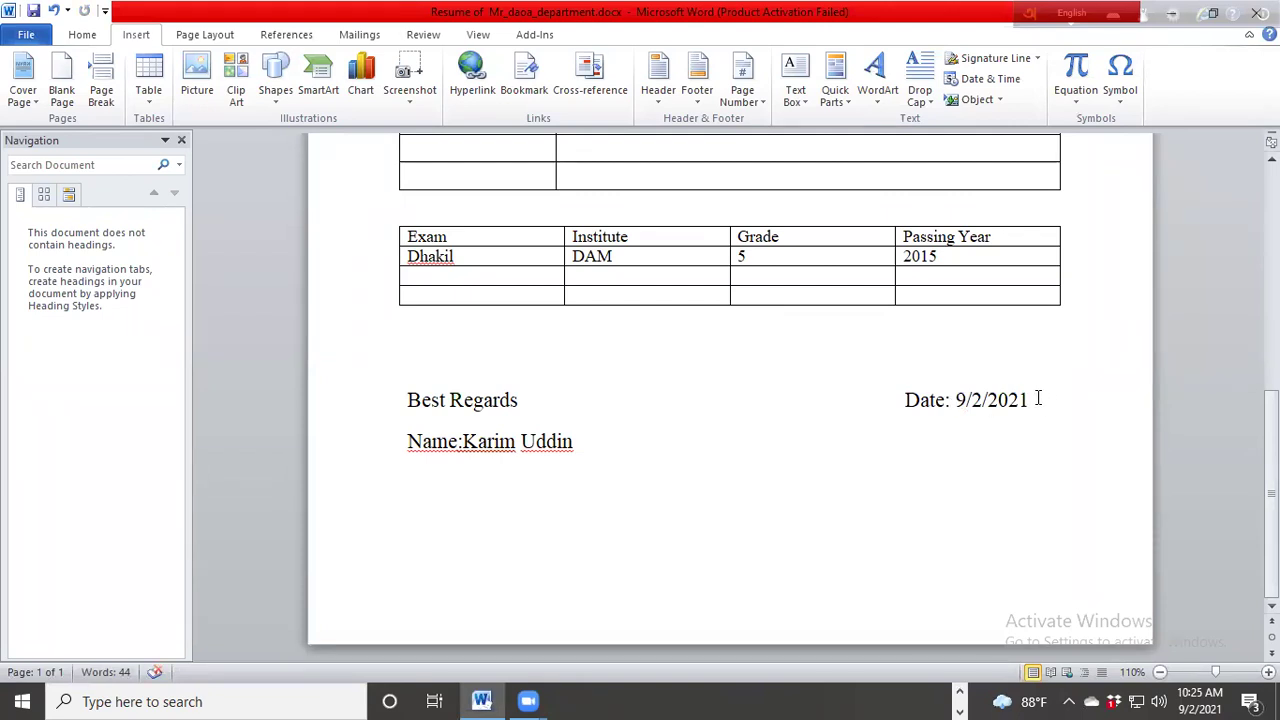
key(Return)
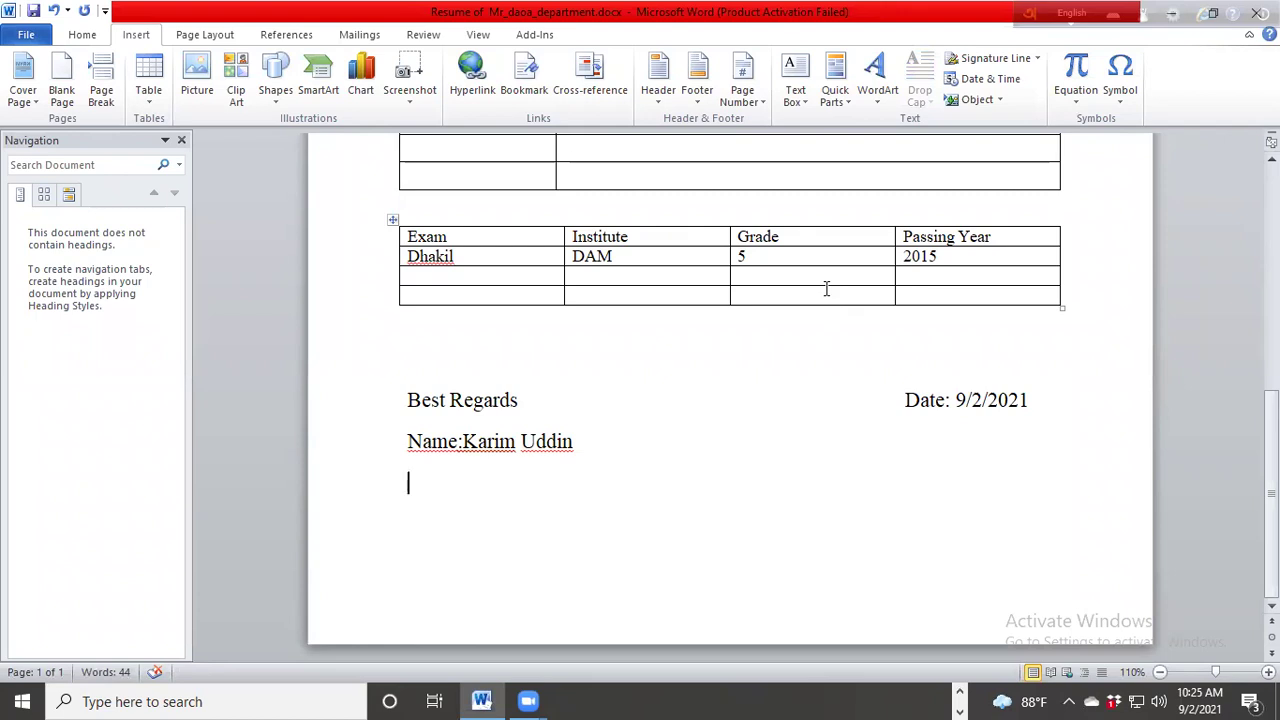
Step: In the Insert Picture dialog, browse Dropbox and select saiful_signature.jpg
click(197, 75)
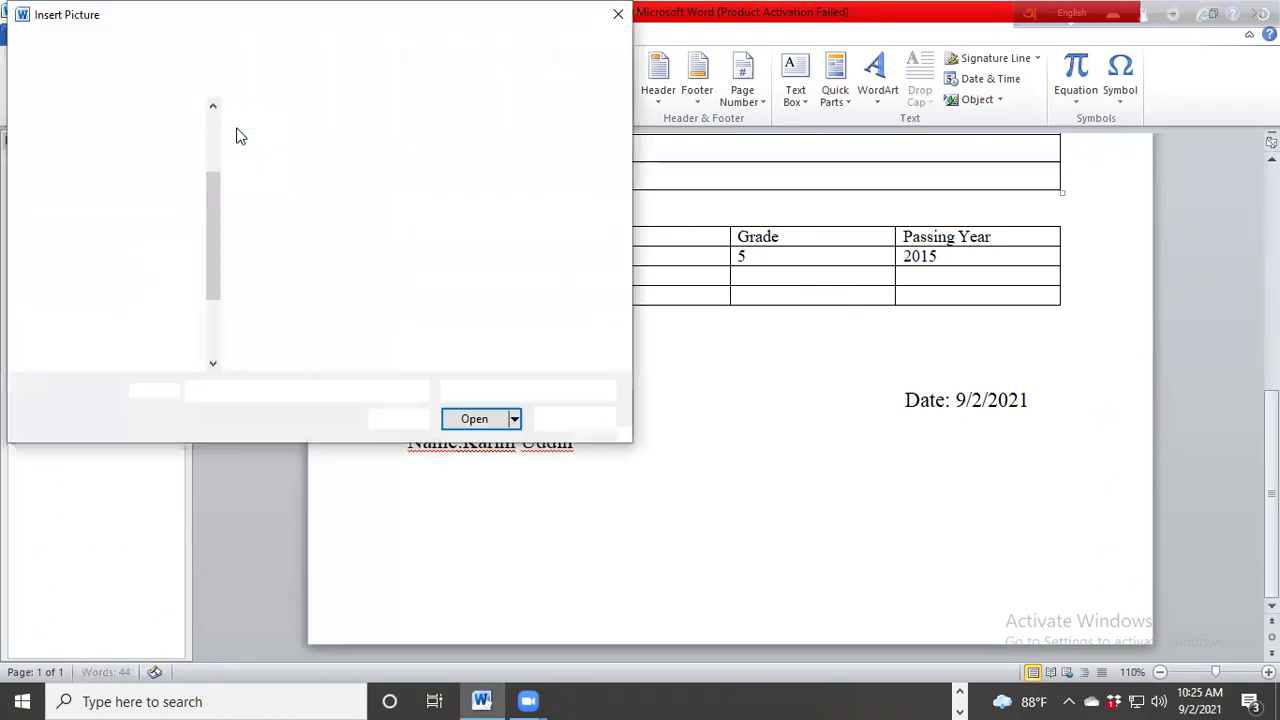
drag(214, 218, 229, 154)
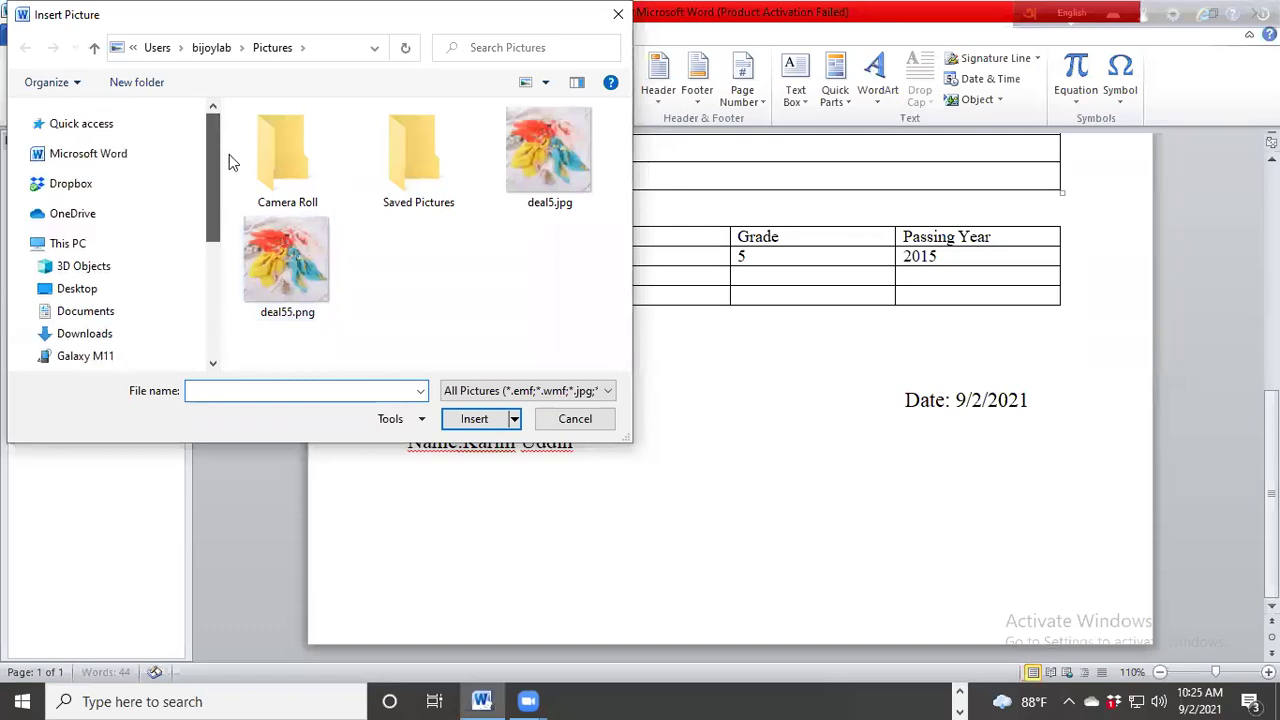
click(72, 184)
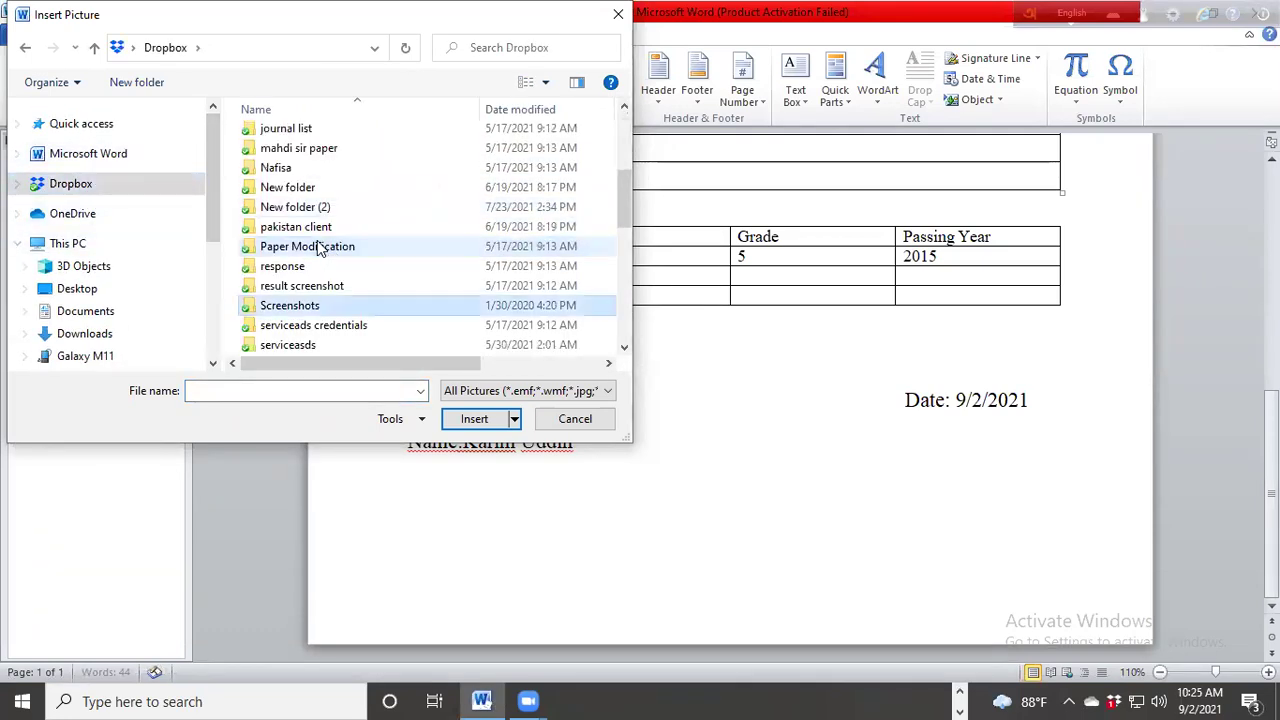
key(Down)
key(Down)
key(Down)
scroll(318, 248, down, 4)
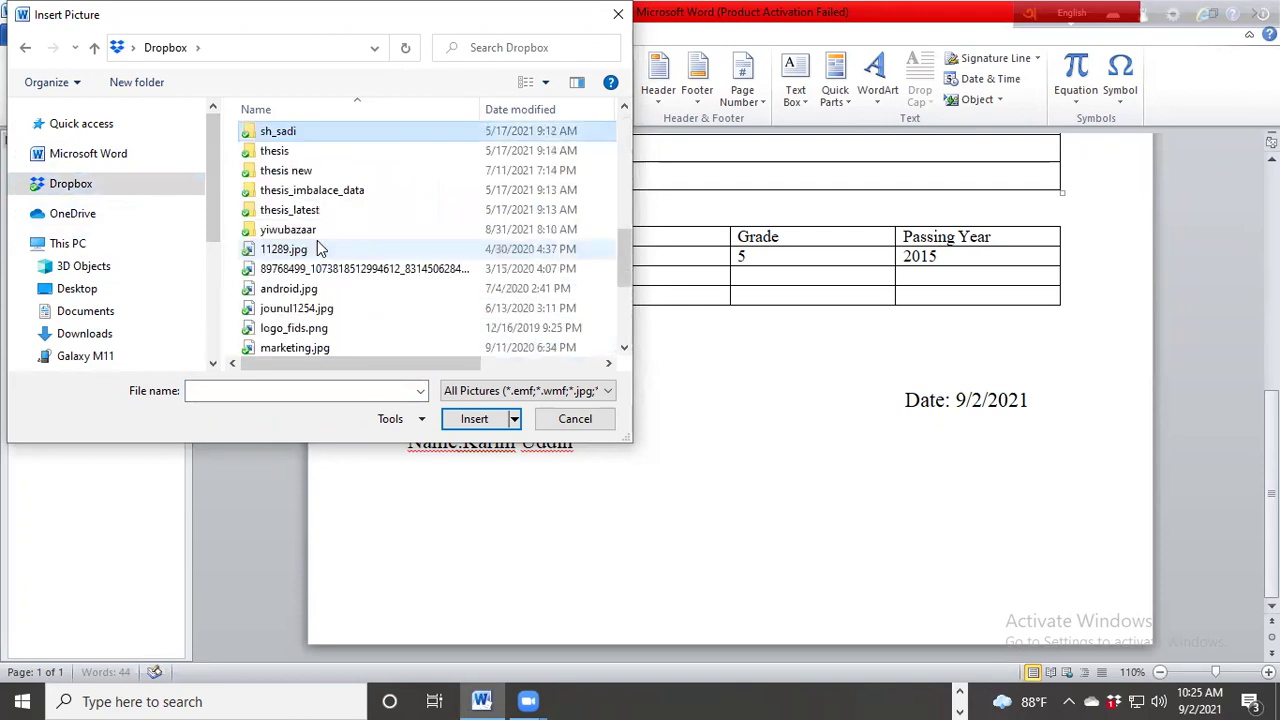
scroll(318, 248, down, 3)
click(318, 246)
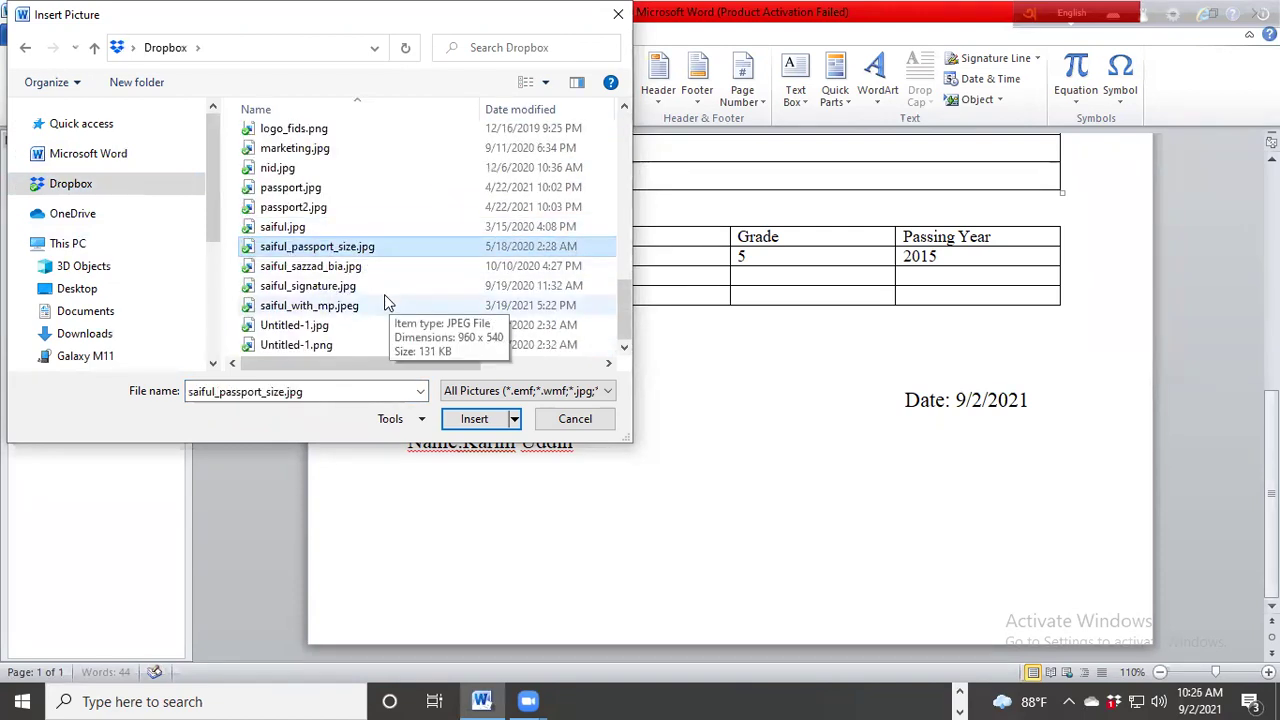
key(Down)
key(Down)
Step: Insert the selected signature picture into the resume
key(Return)
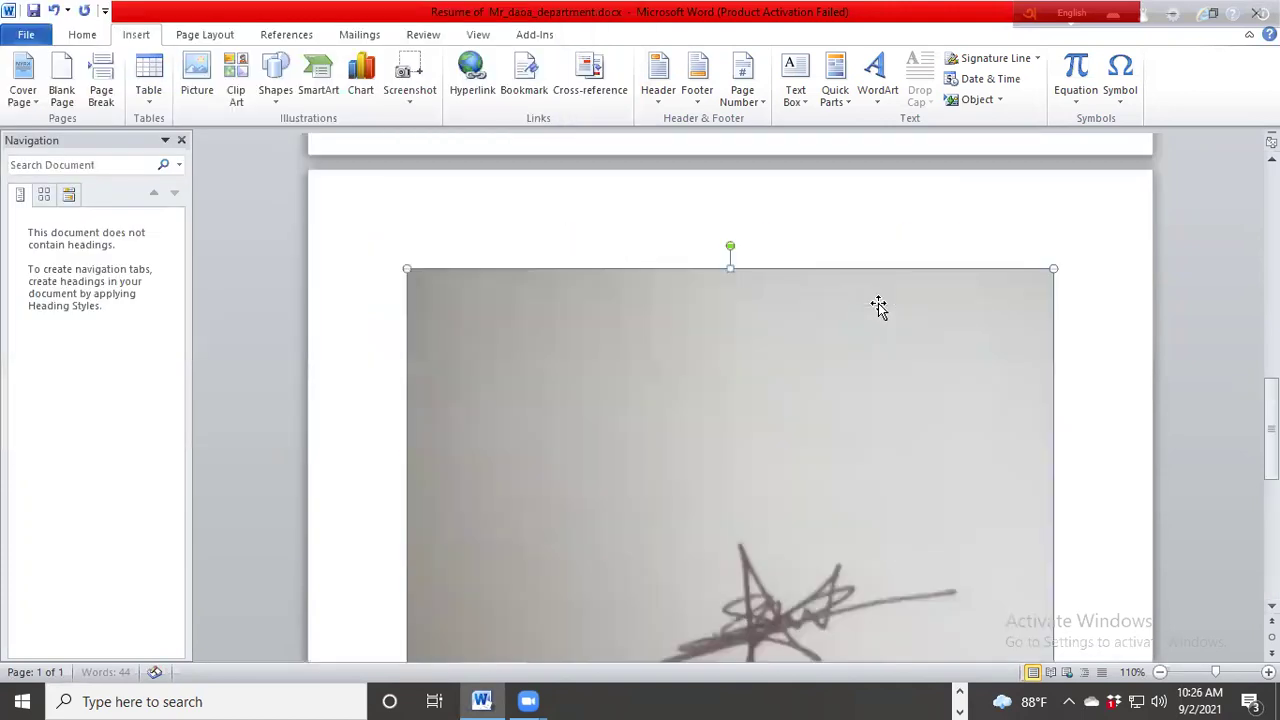
scroll(946, 383, down, 5)
scroll(946, 386, down, 2)
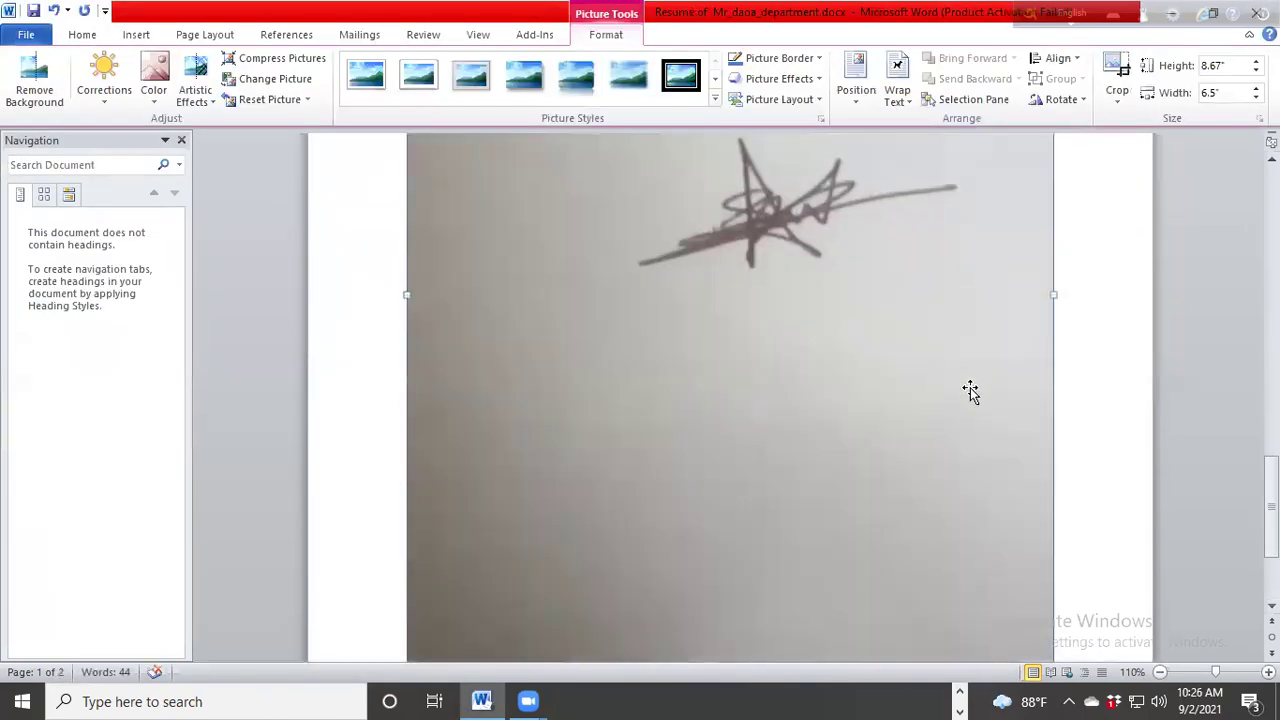
scroll(965, 395, down, 2)
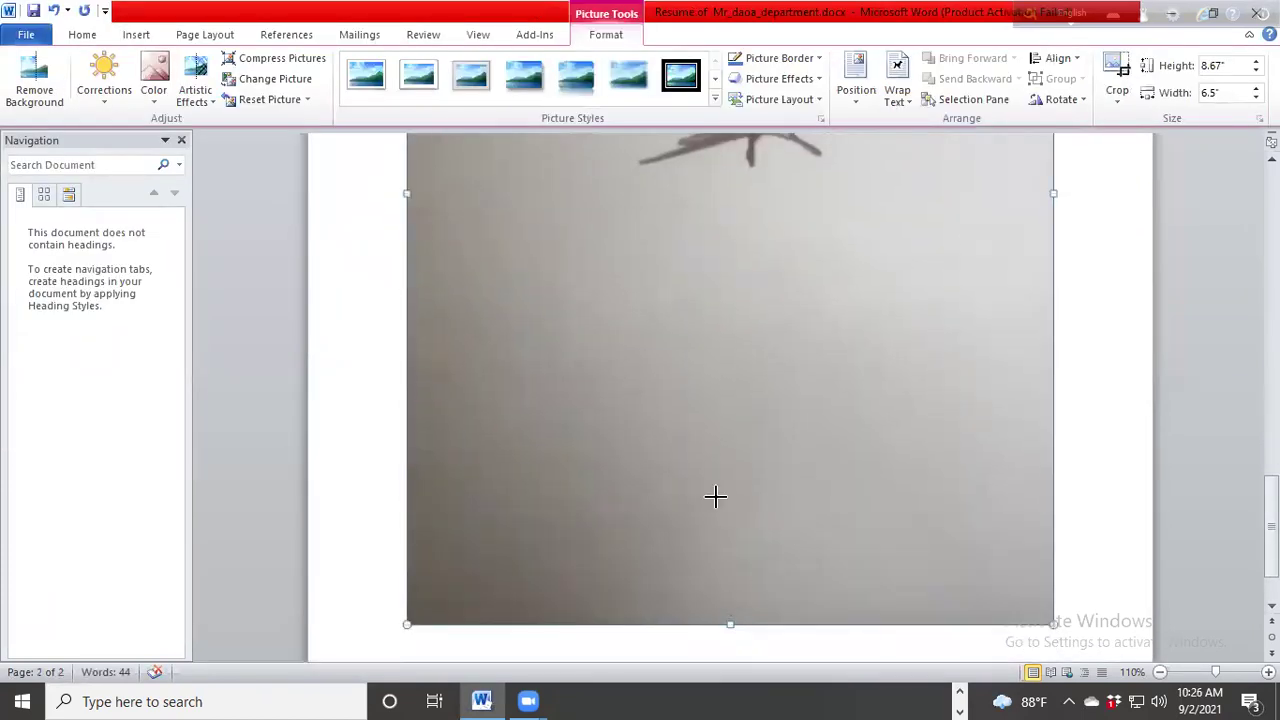
Step: Resize the signature picture to about 1.45" wide by 0.57" tall
drag(714, 497, 731, 204)
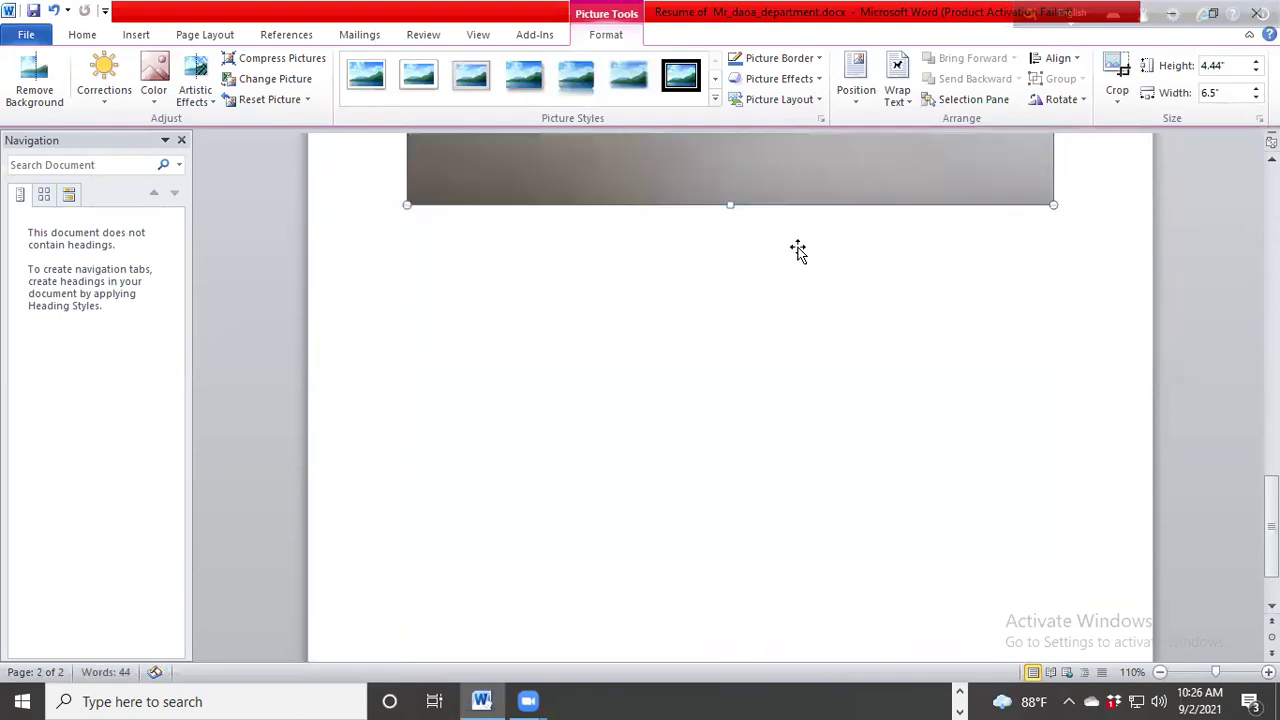
scroll(798, 250, up, 6)
scroll(780, 220, up, 3)
drag(731, 268, 794, 508)
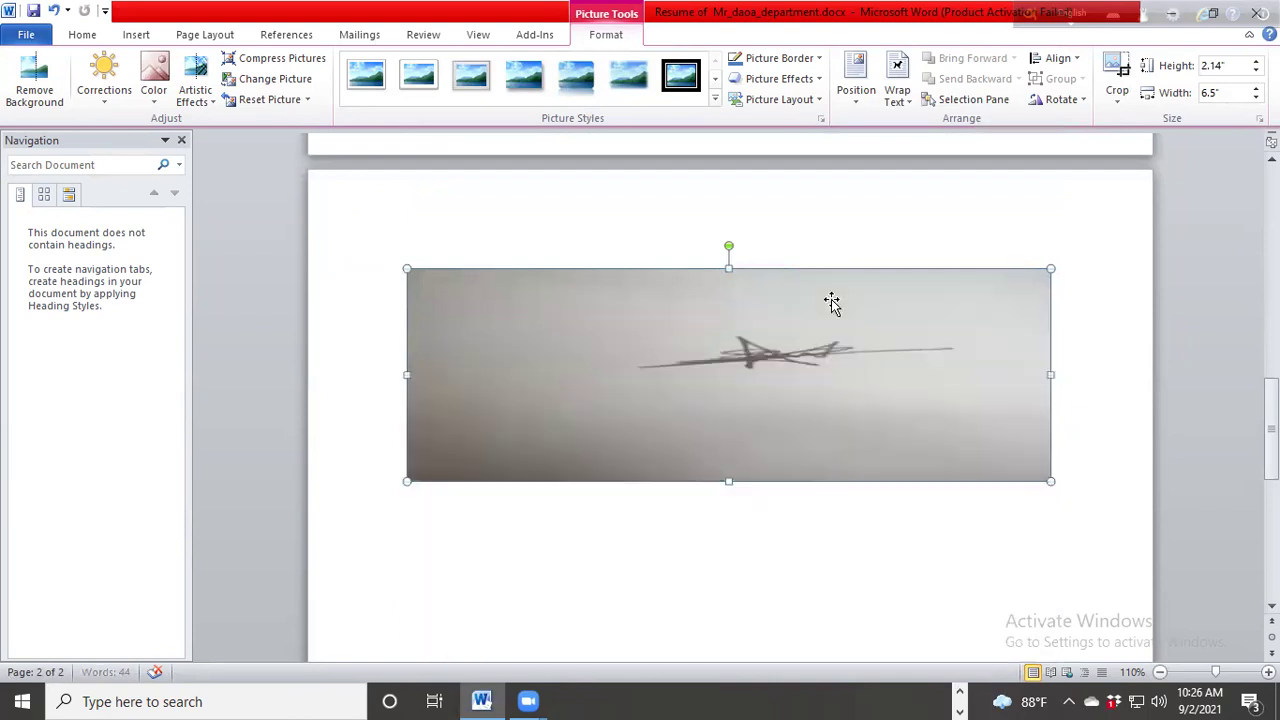
drag(406, 375, 905, 372)
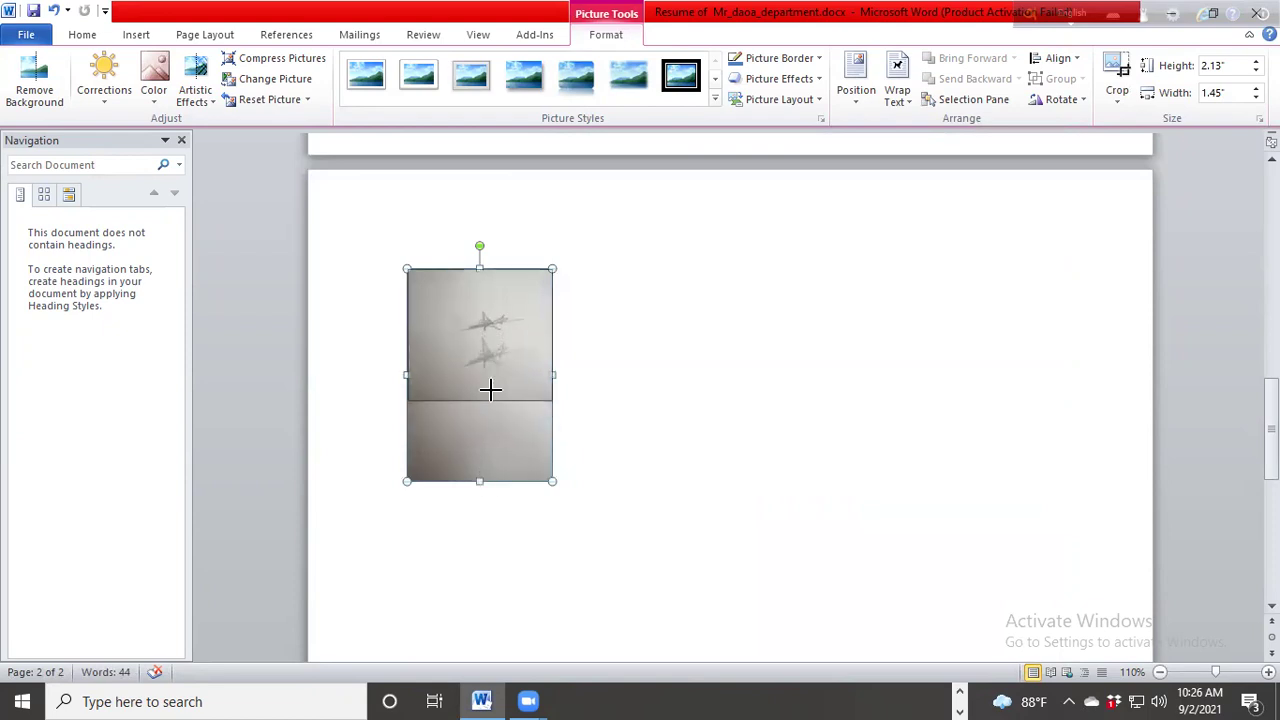
drag(479, 481, 479, 325)
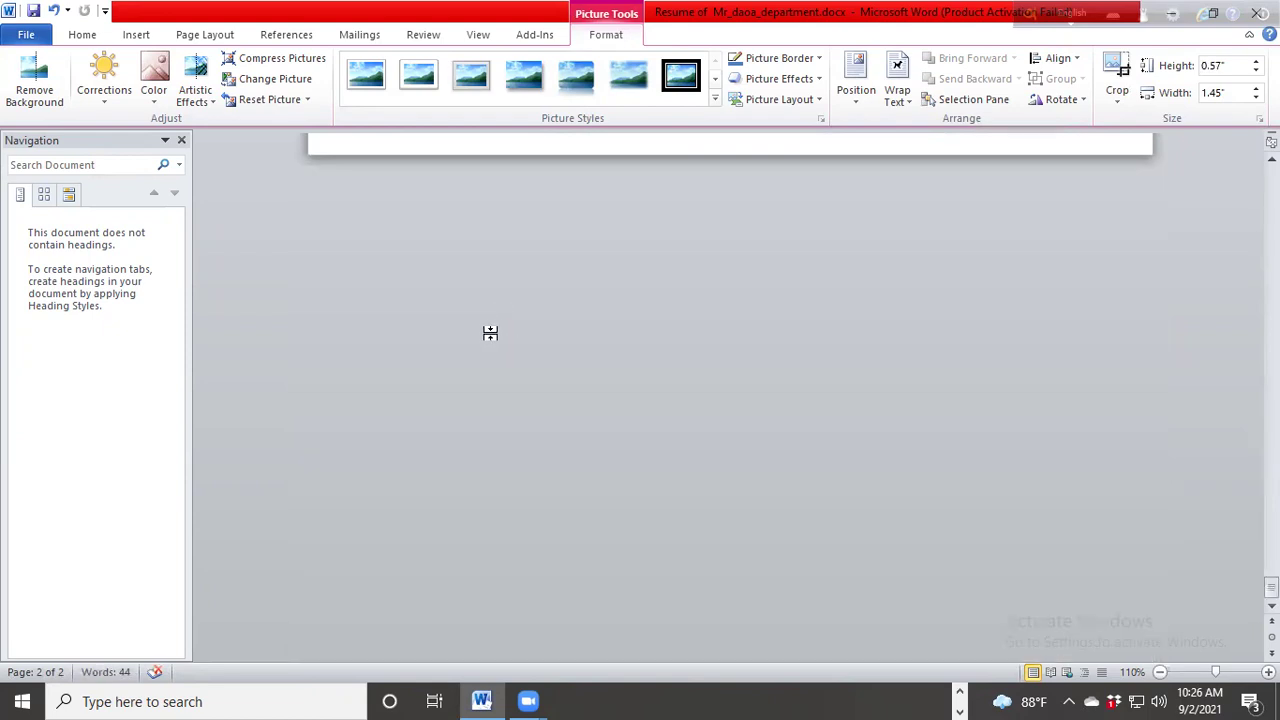
Step: Search for Paint in the Start menu and launch it
click(240, 698)
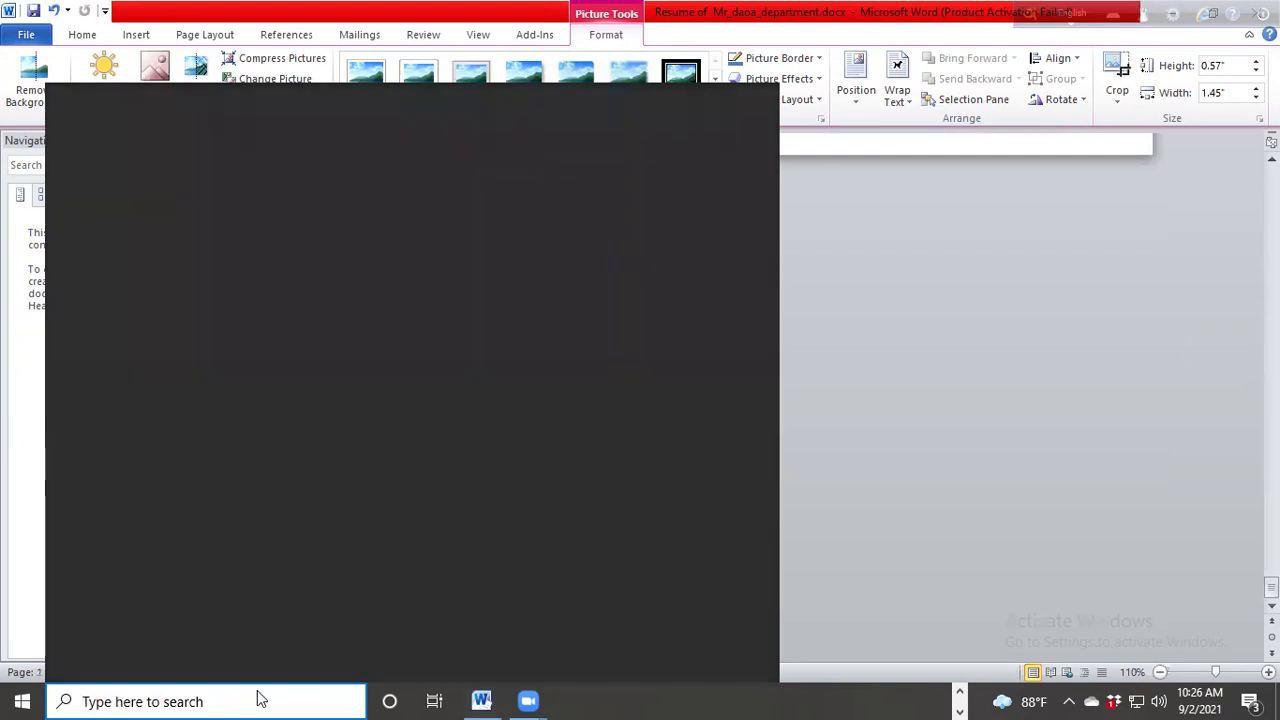
text(a)
key(BackSpace)
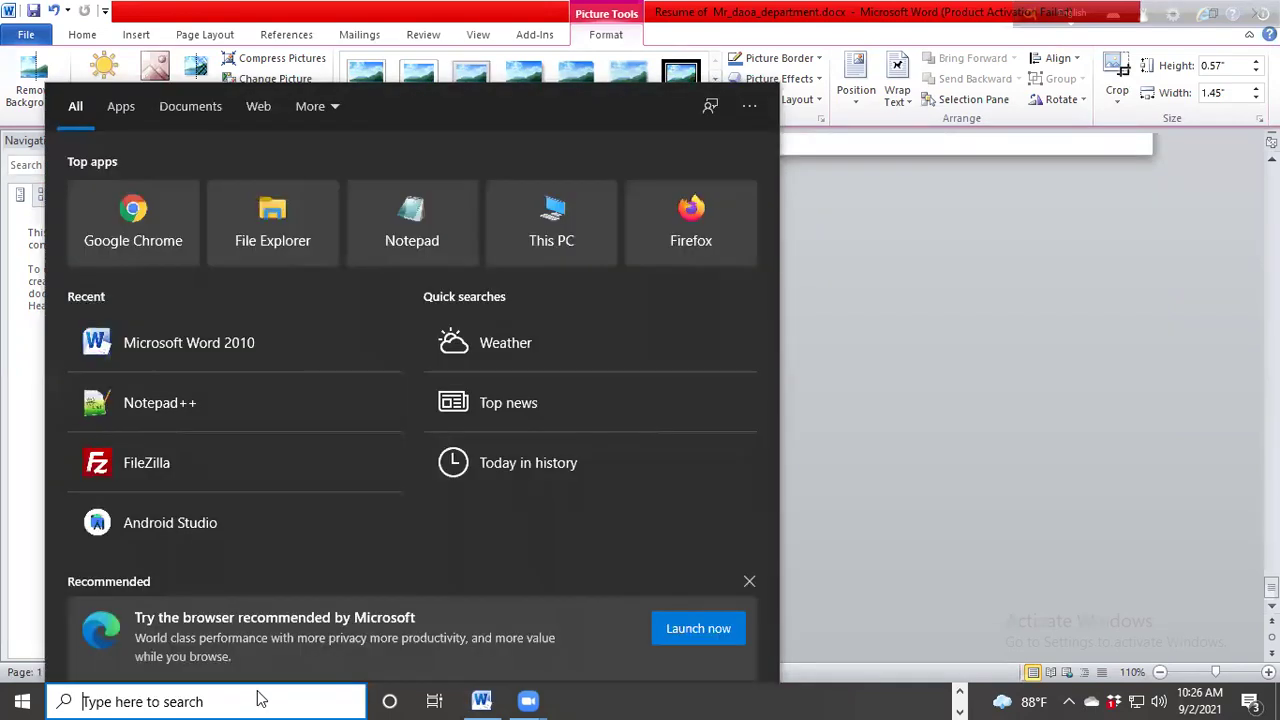
text(pai)
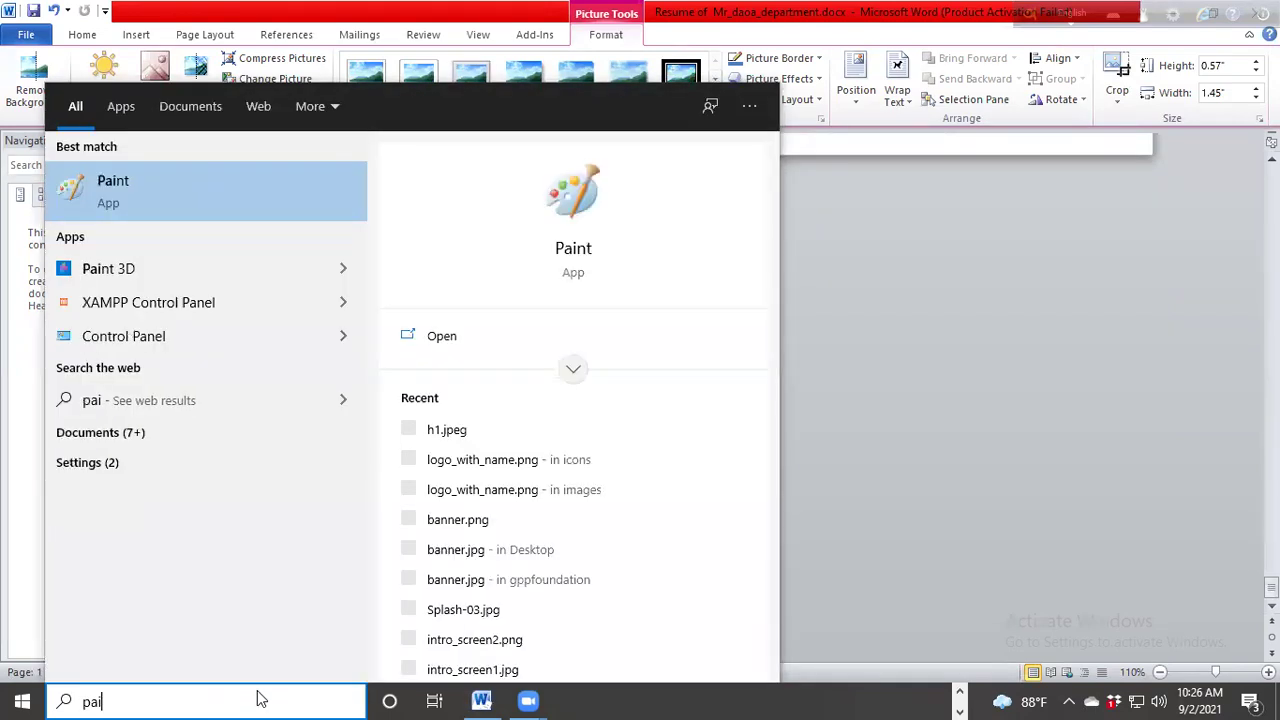
click(221, 180)
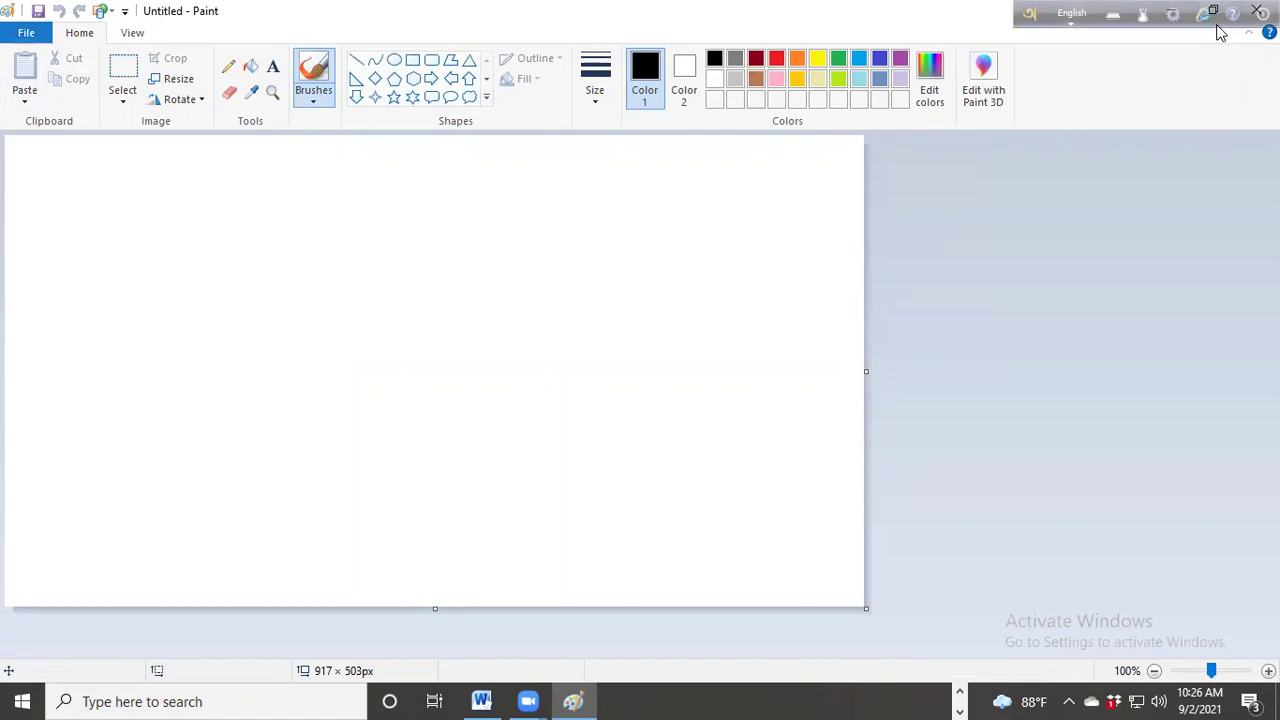
Step: Minimize Paint and show the desktop with Windows+D
drag(981, 21, 1086, 157)
click(1215, 148)
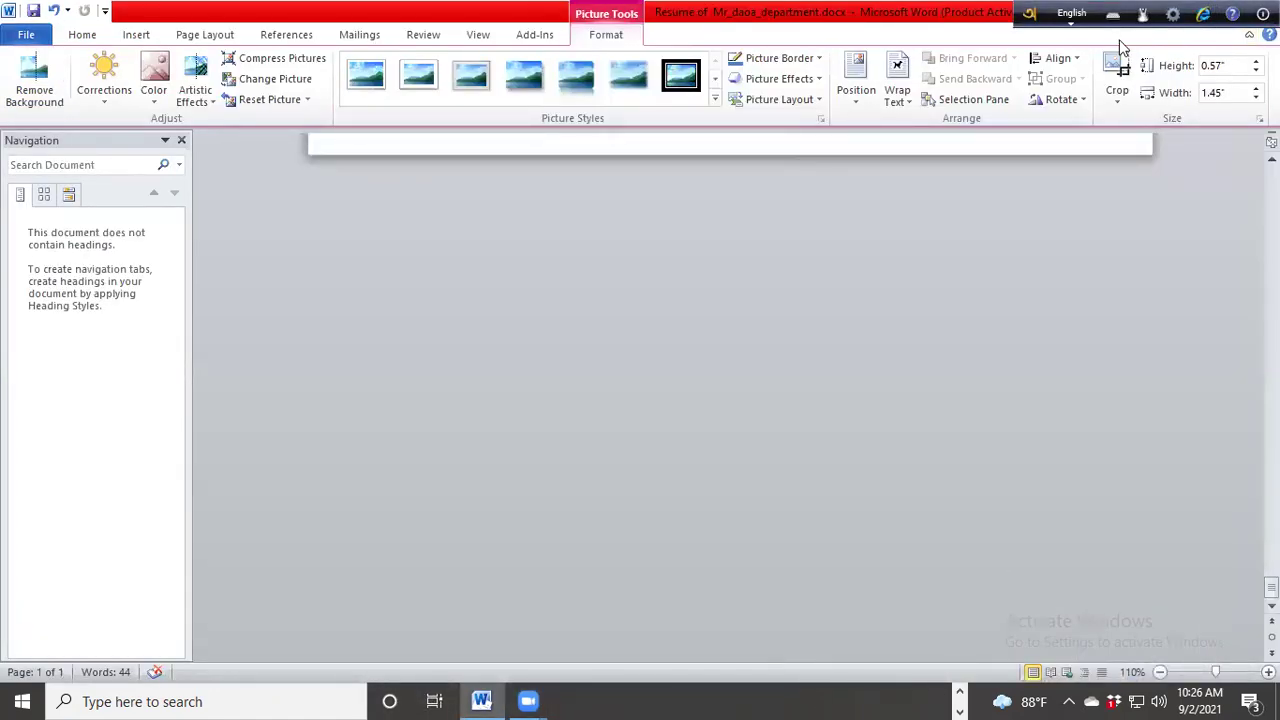
key(super+d)
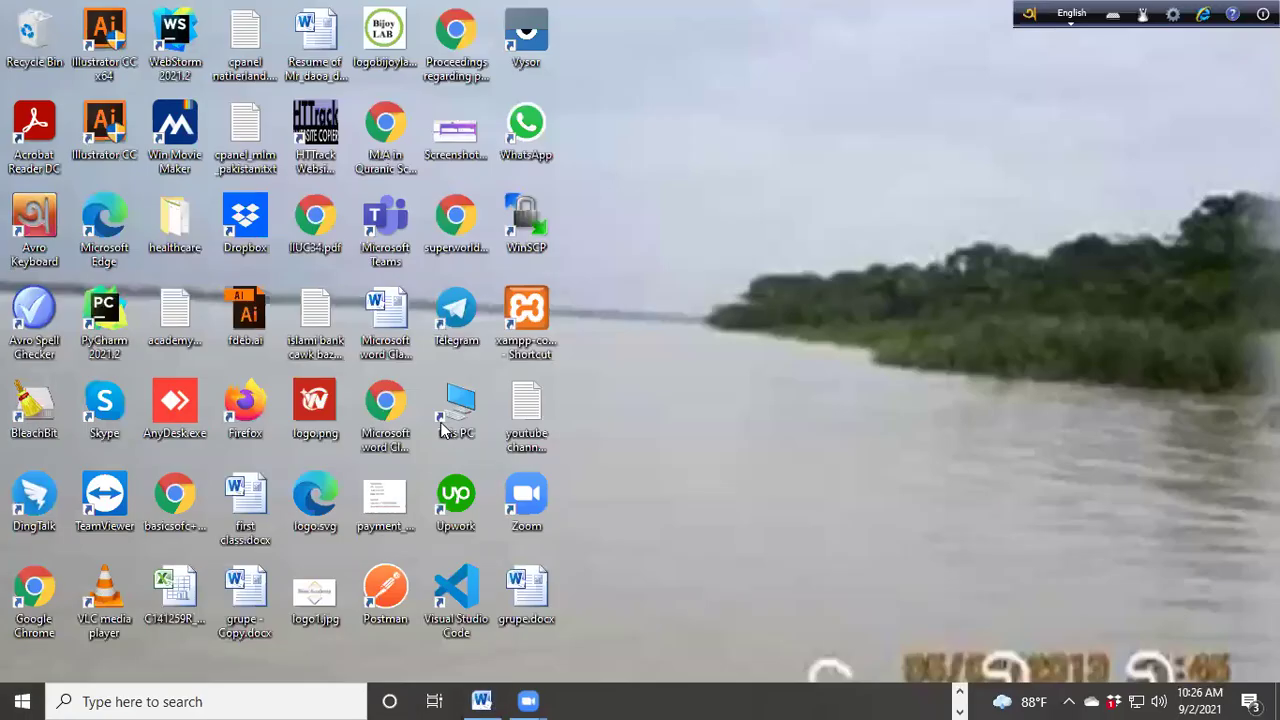
Step: Open This PC, browse to the Dropbox folder and open saiful_signature.jpg
double_click(476, 392)
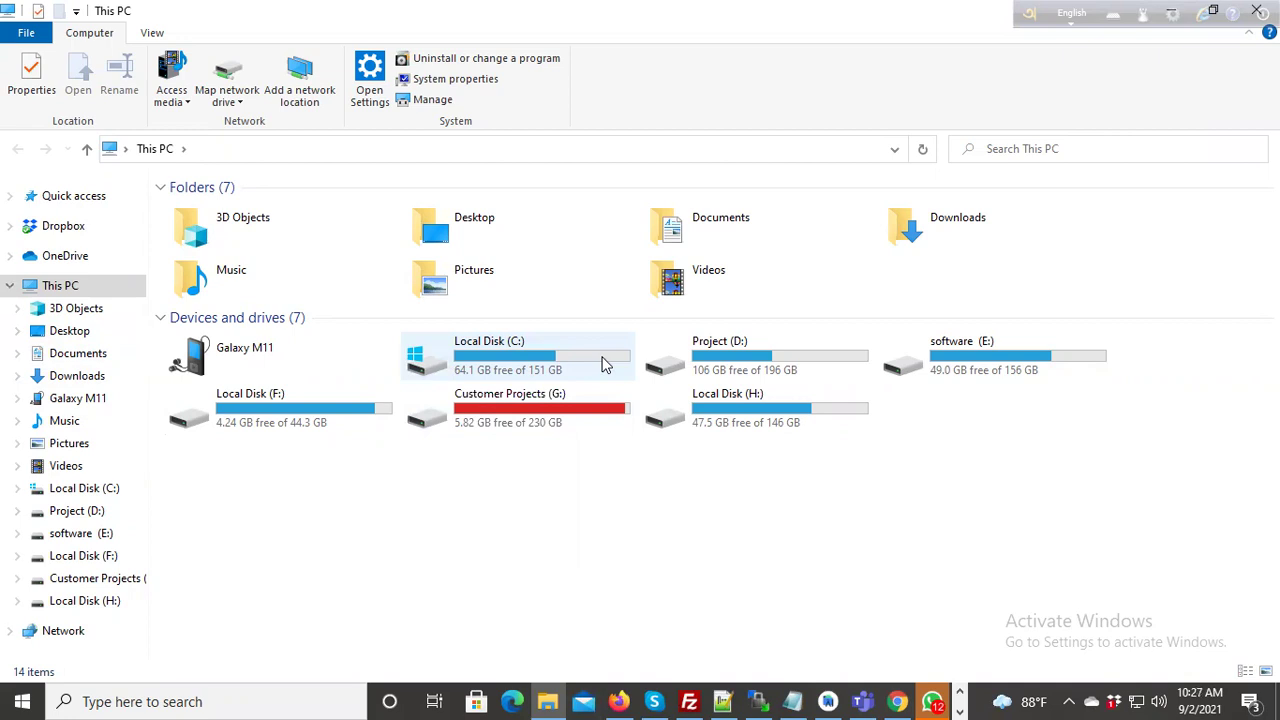
click(65, 228)
scroll(291, 486, down, 3)
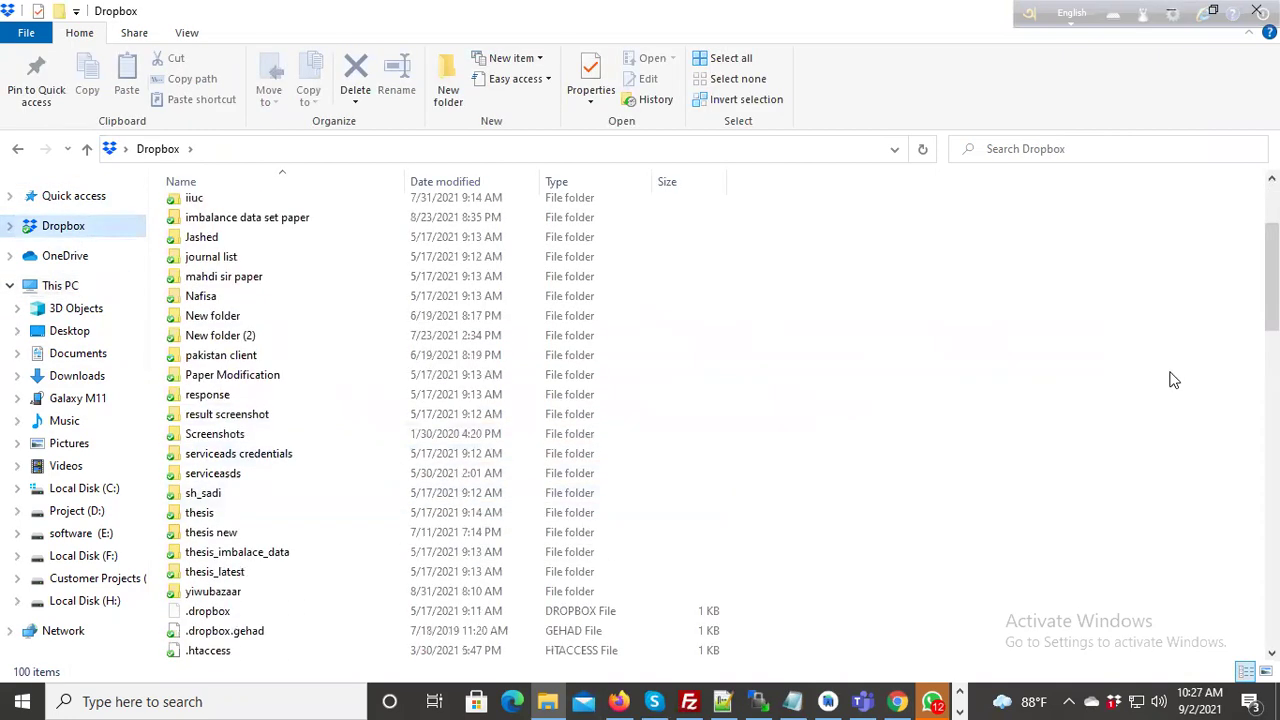
drag(1271, 277, 1271, 595)
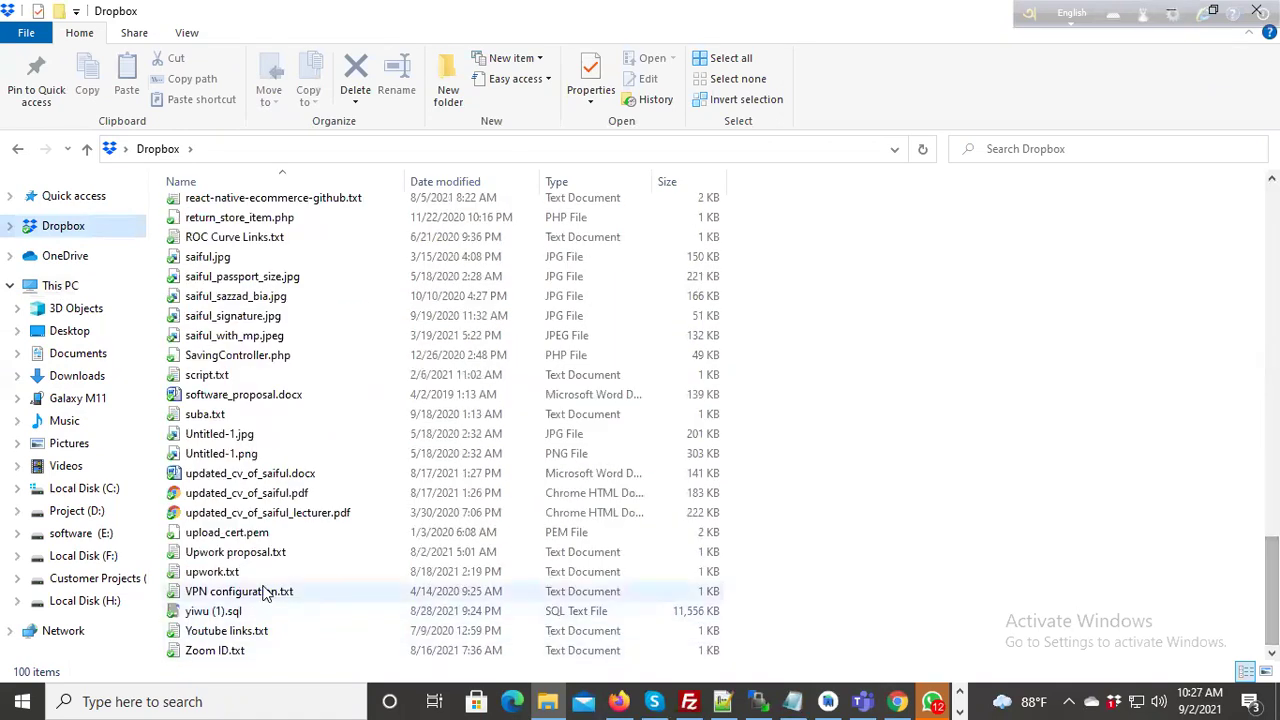
click(234, 301)
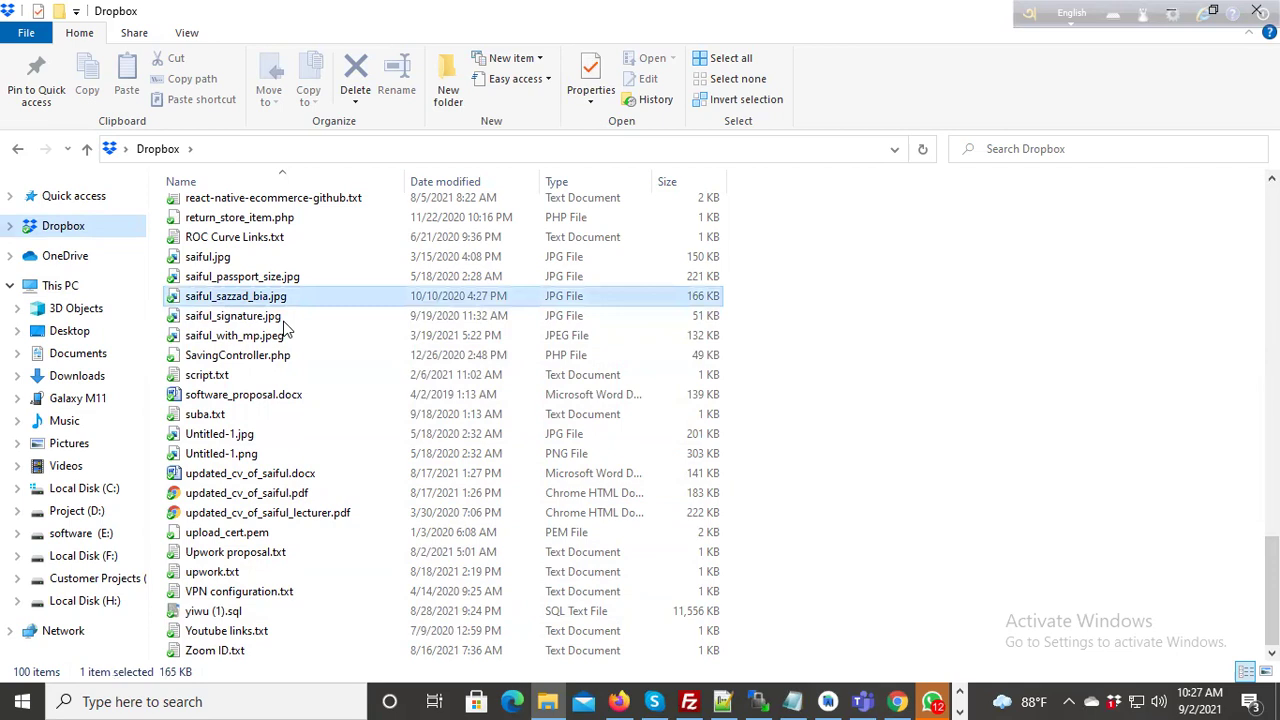
click(226, 318)
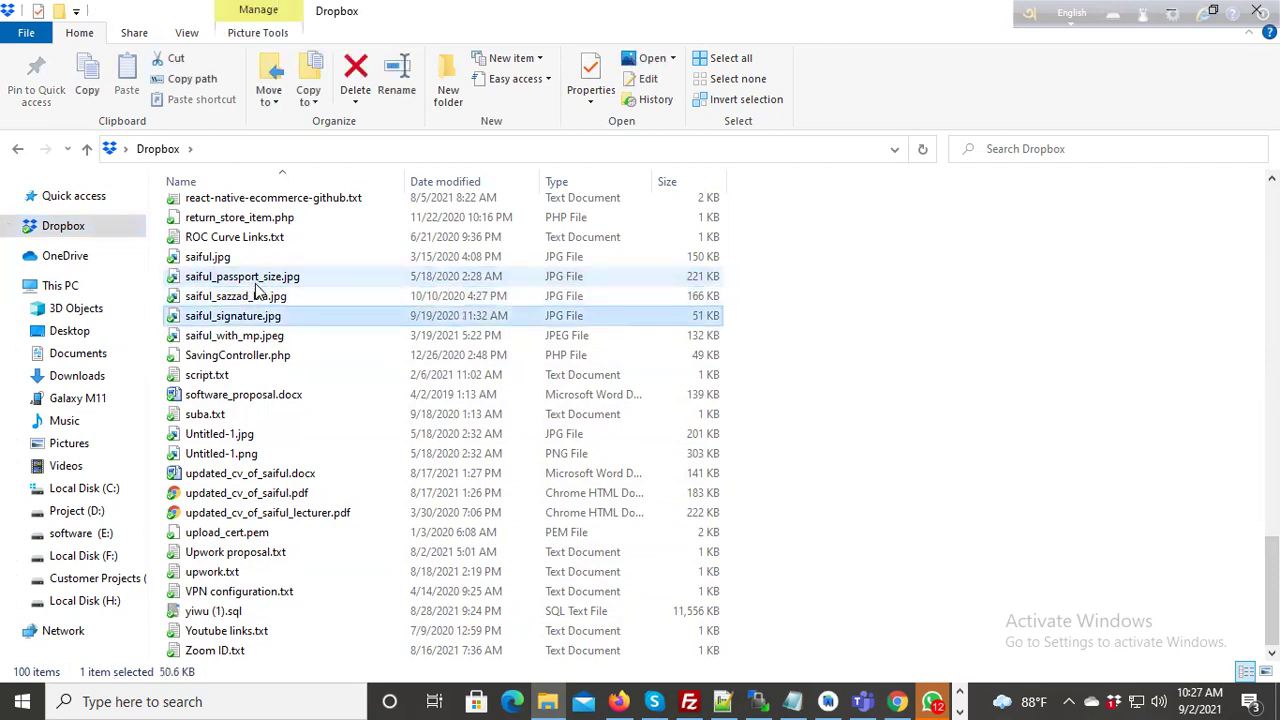
double_click(219, 318)
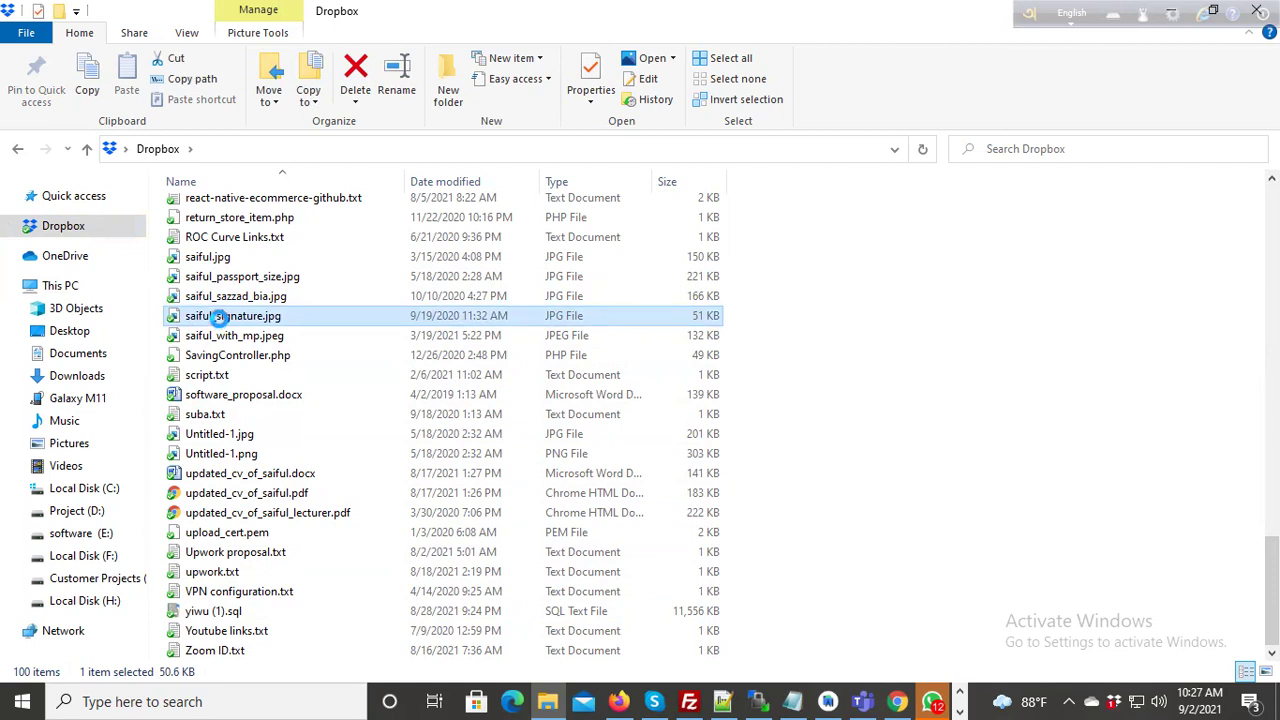
Step: Open the signature in Paint, try a 10-pixel resize, then undo back to full size
right_click(219, 316)
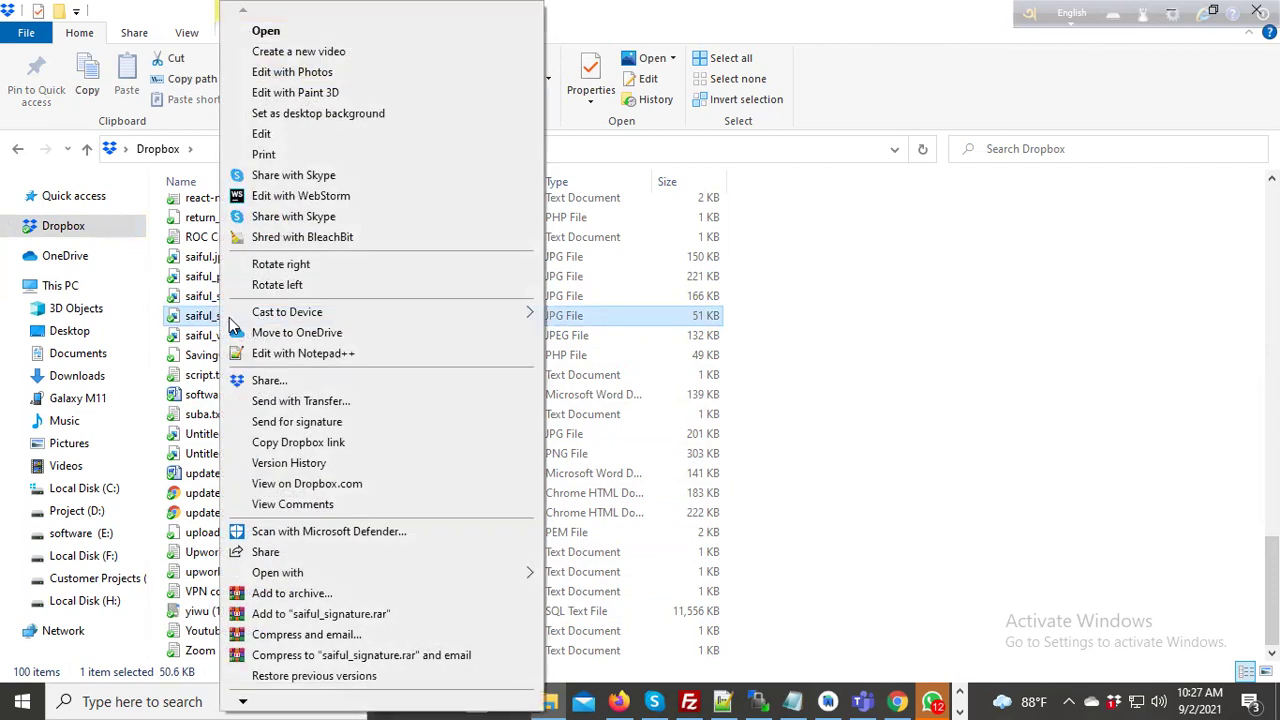
click(278, 135)
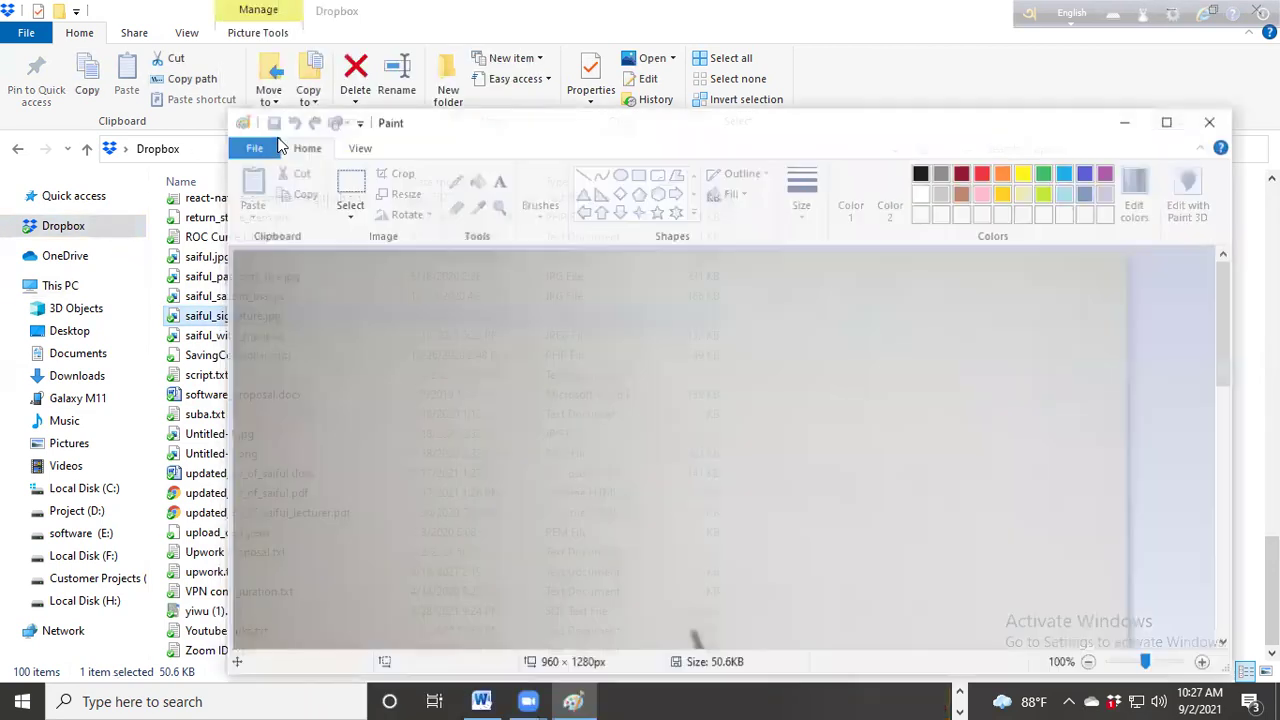
scroll(627, 380, down, 3)
click(400, 193)
click(433, 263)
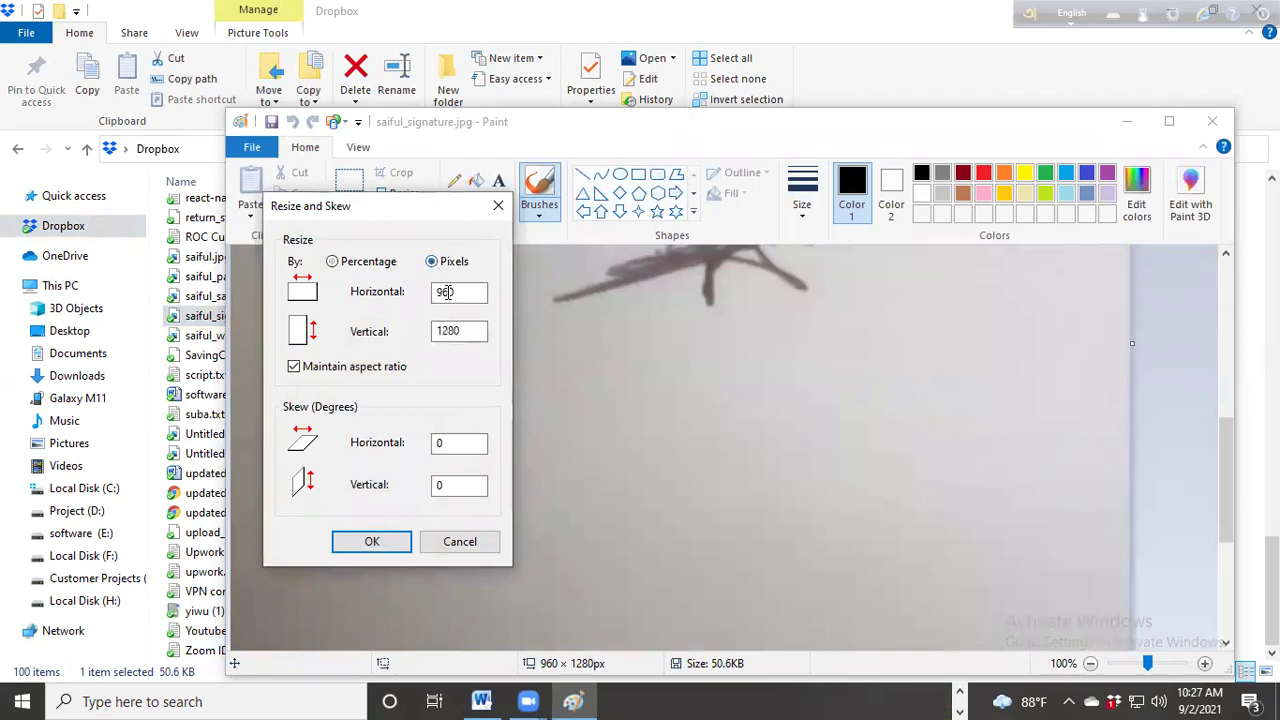
double_click(430, 291)
text(100)
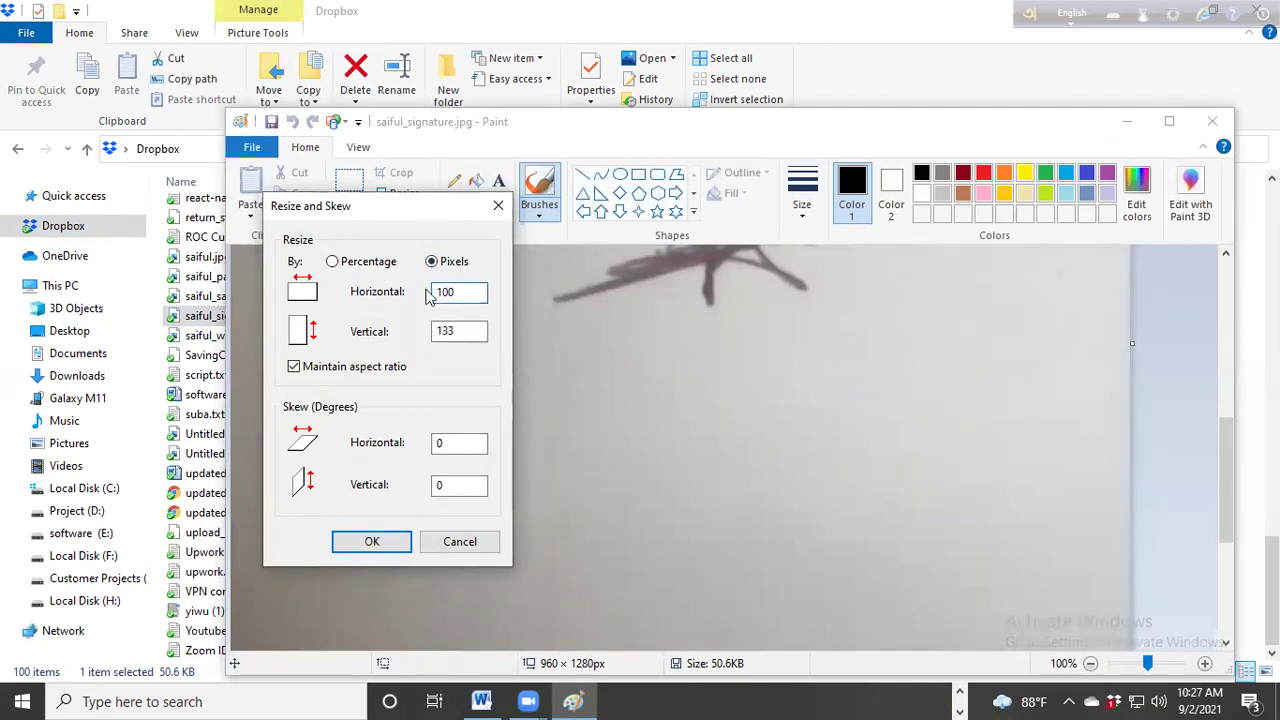
key(Return)
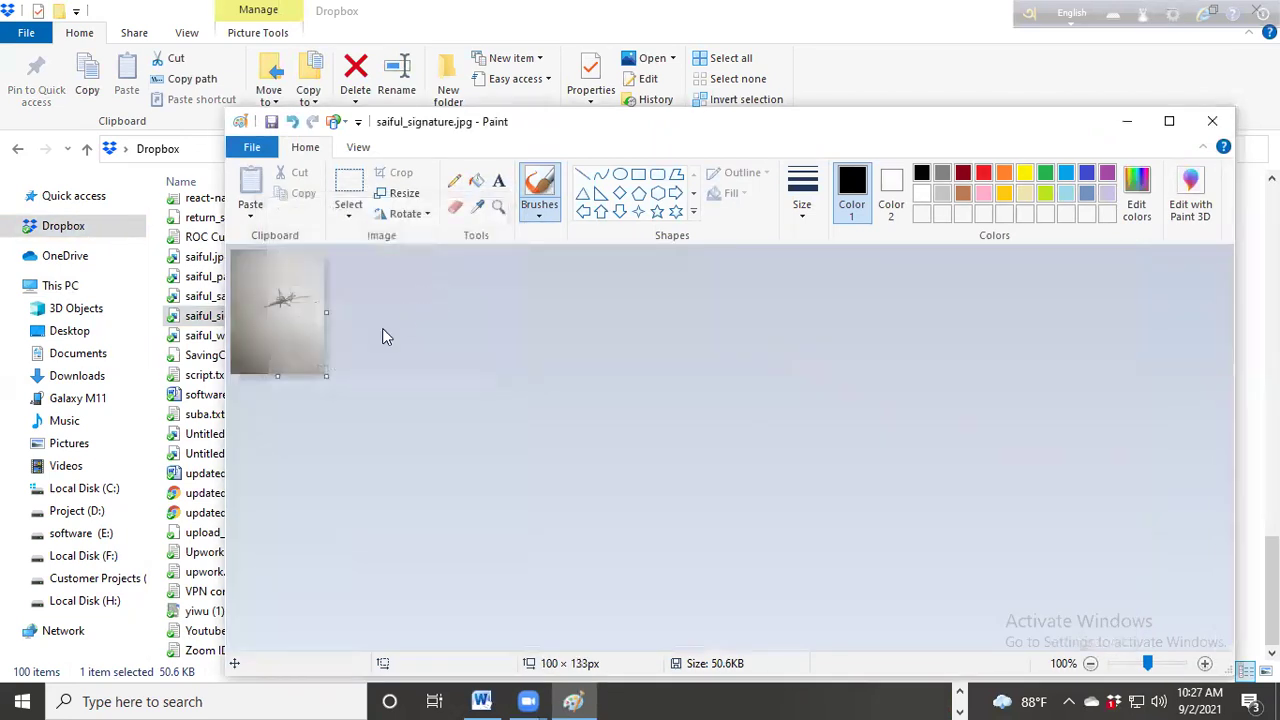
drag(277, 375, 292, 330)
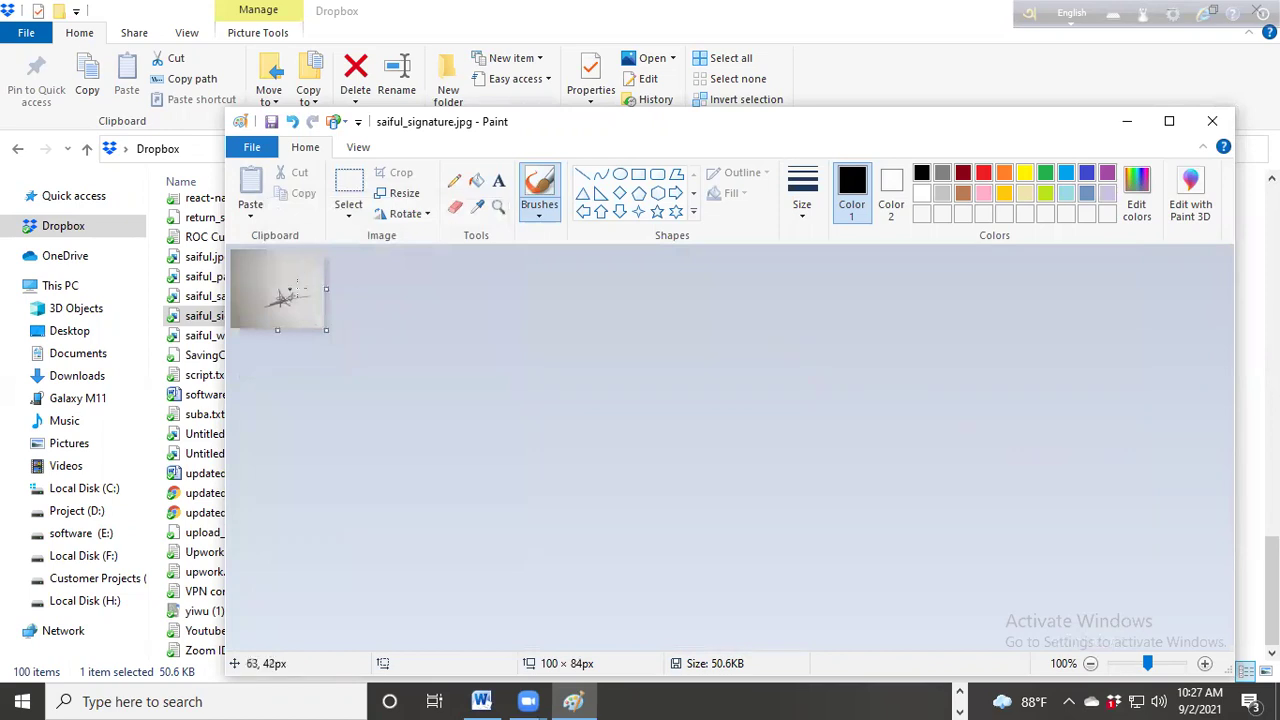
click(346, 192)
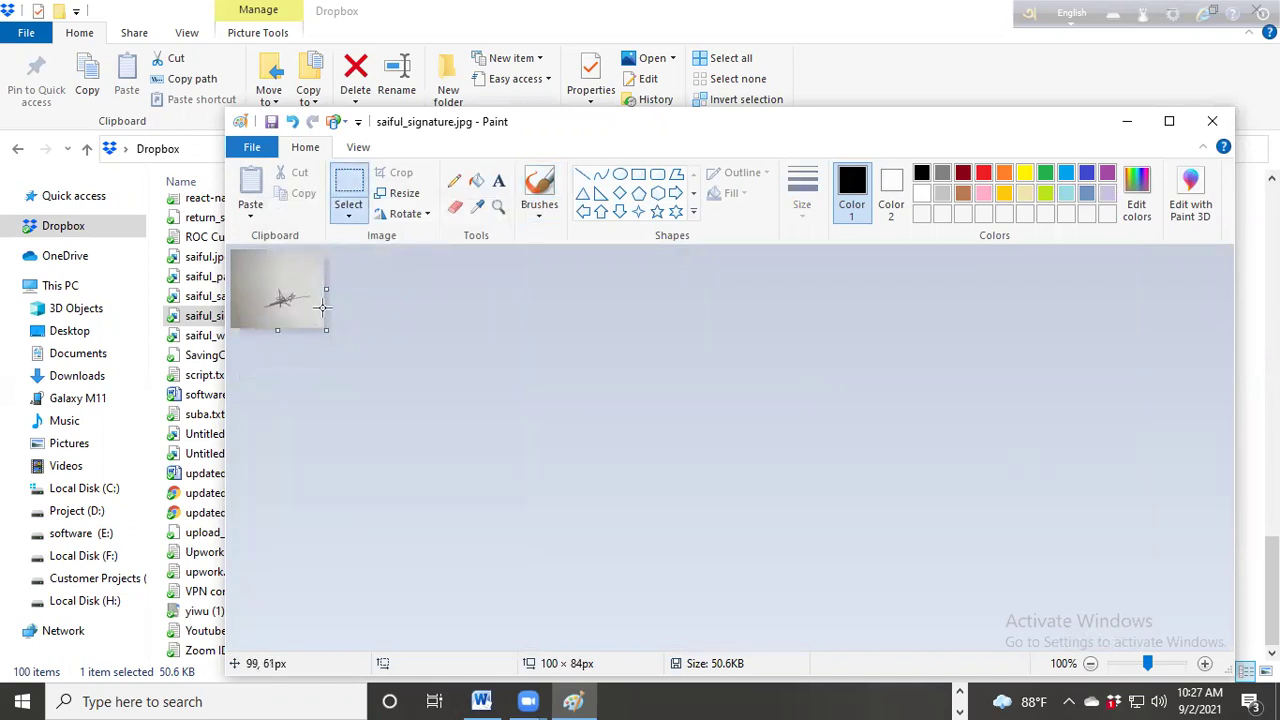
key(ctrl+z)
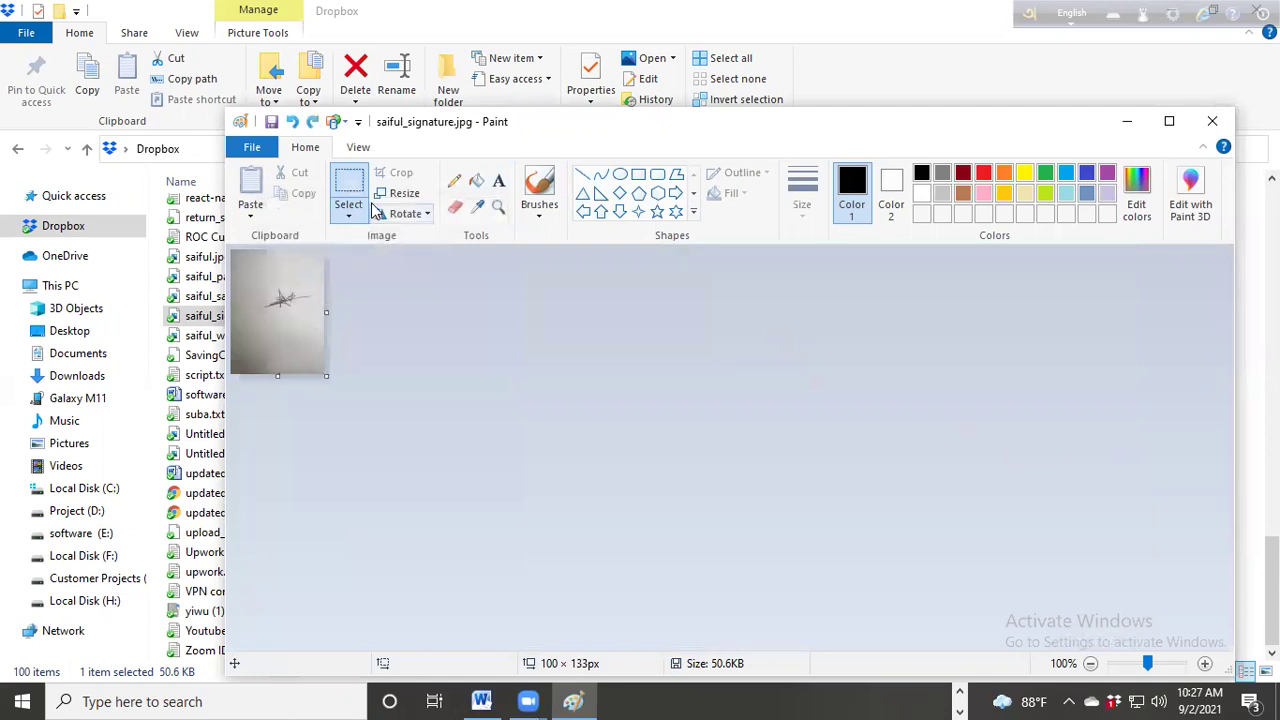
key(ctrl+z)
Step: Resize the image to 200 pixels wide and select the signature area
click(398, 193)
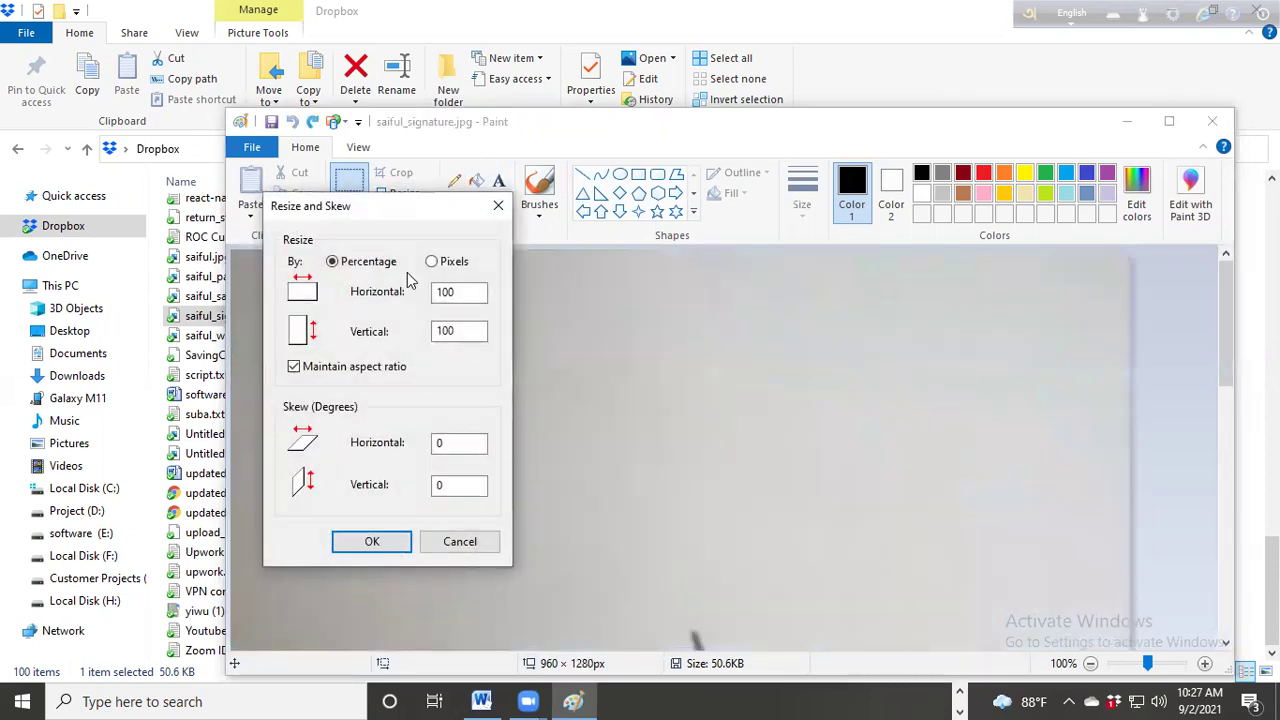
click(432, 262)
double_click(445, 292)
text(200)
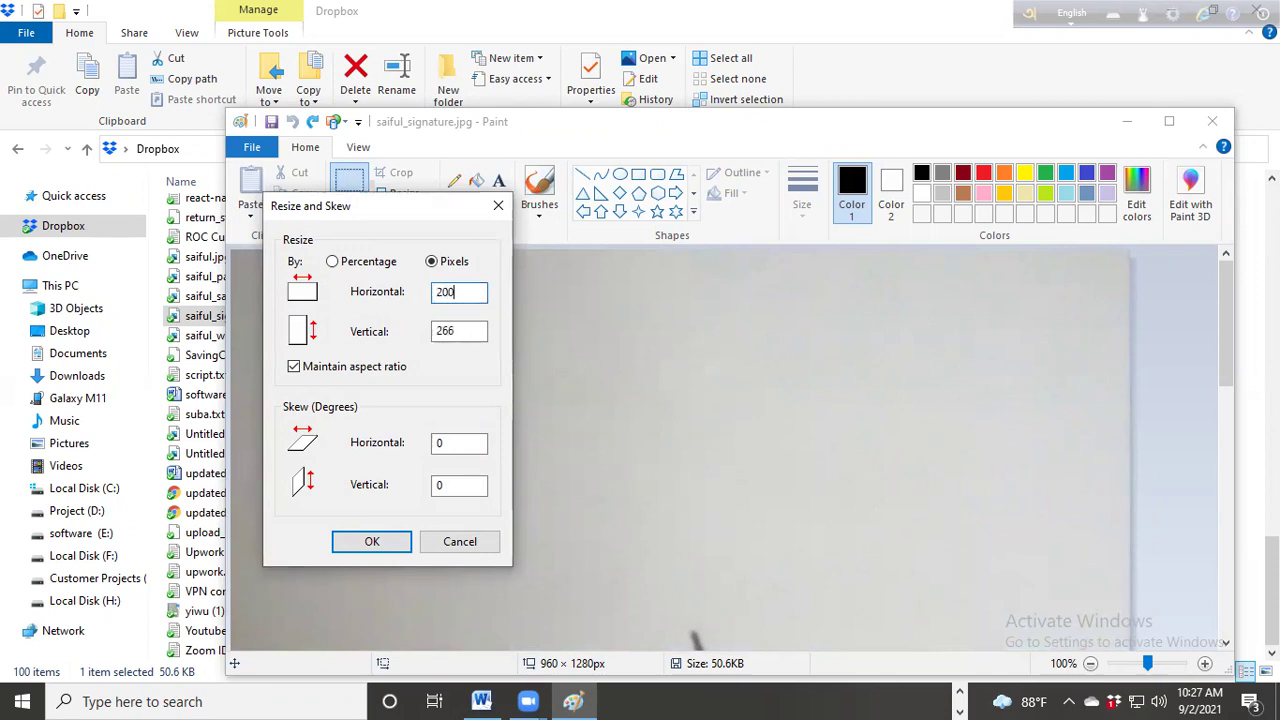
key(Return)
drag(292, 318, 396, 382)
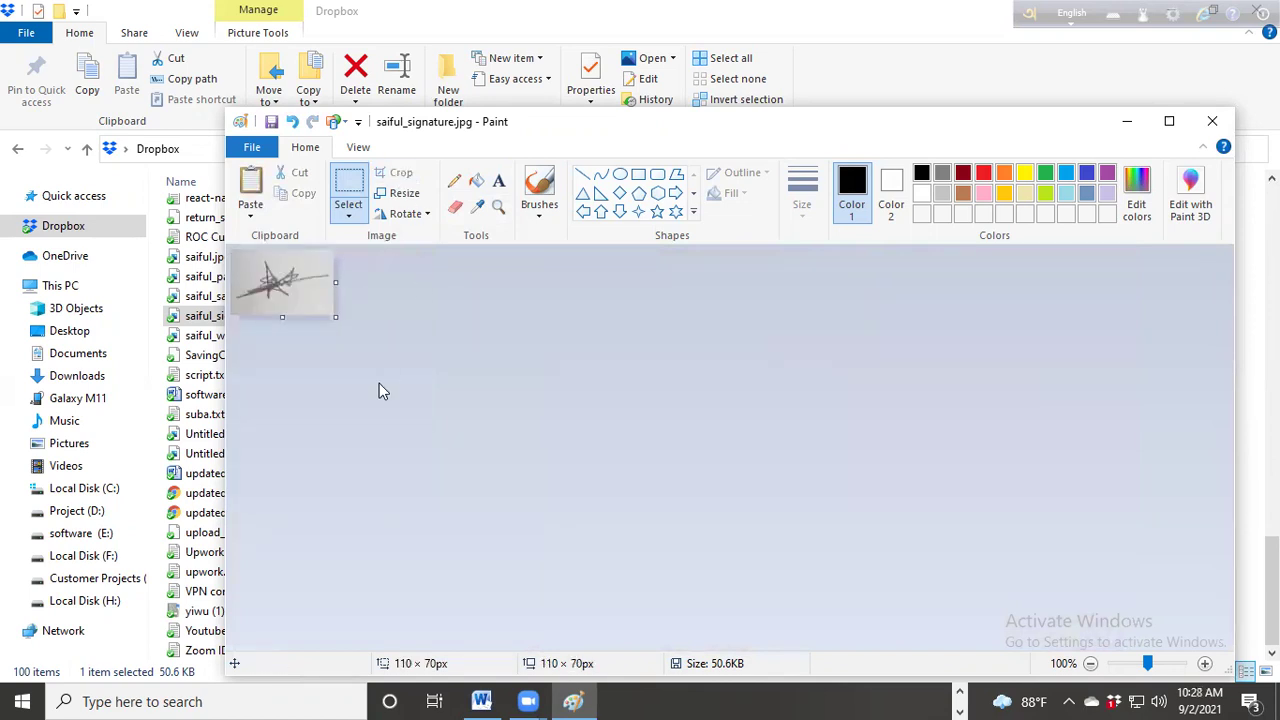
Step: Save the image as signature.jpg
click(252, 147)
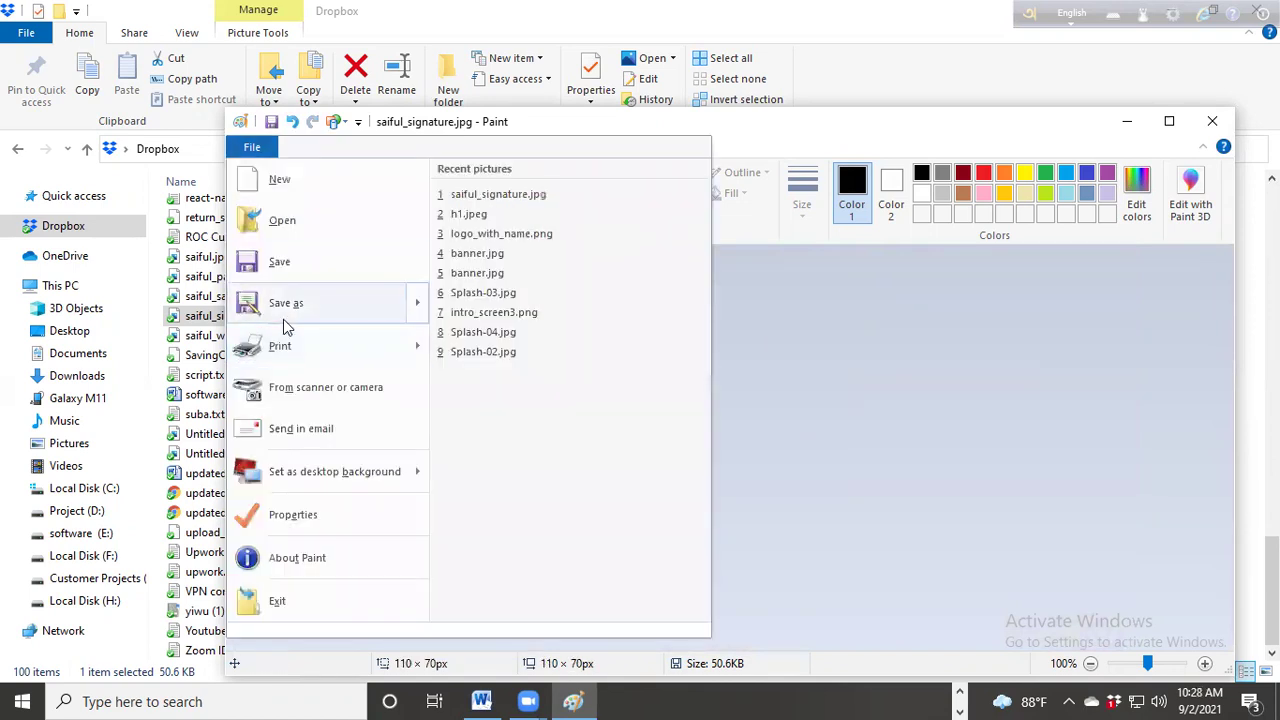
click(478, 328)
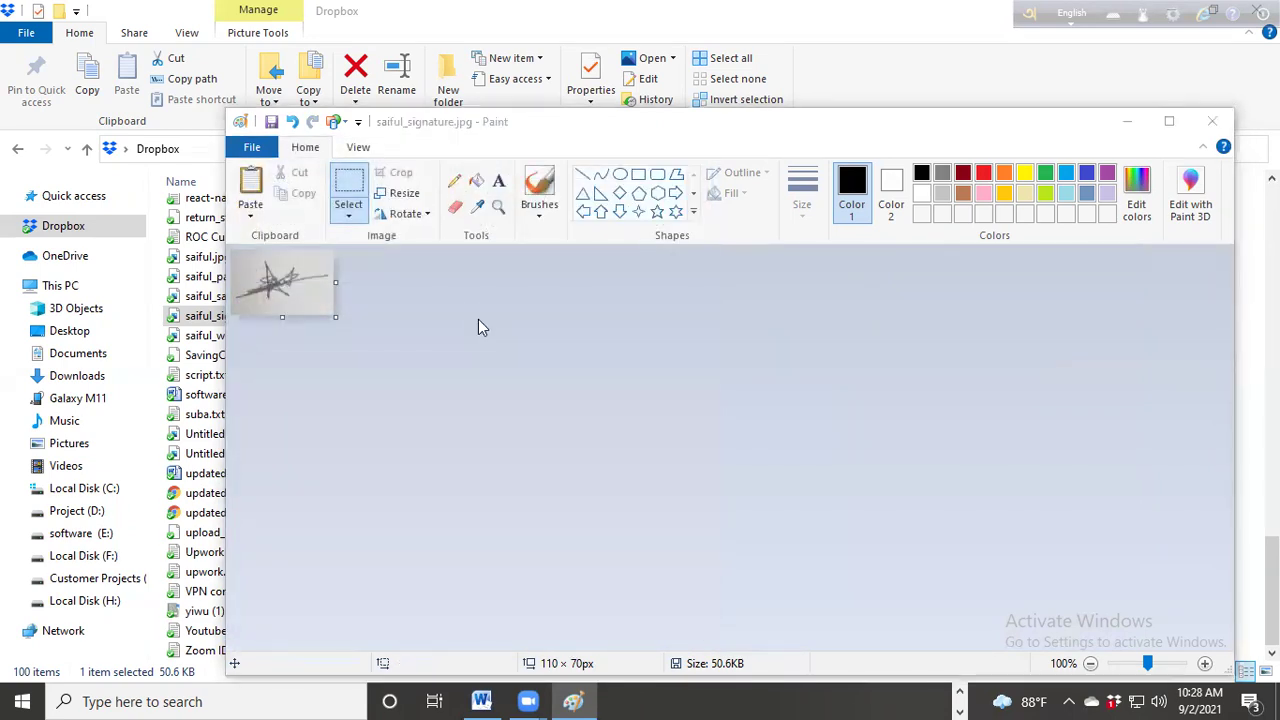
text(signature)
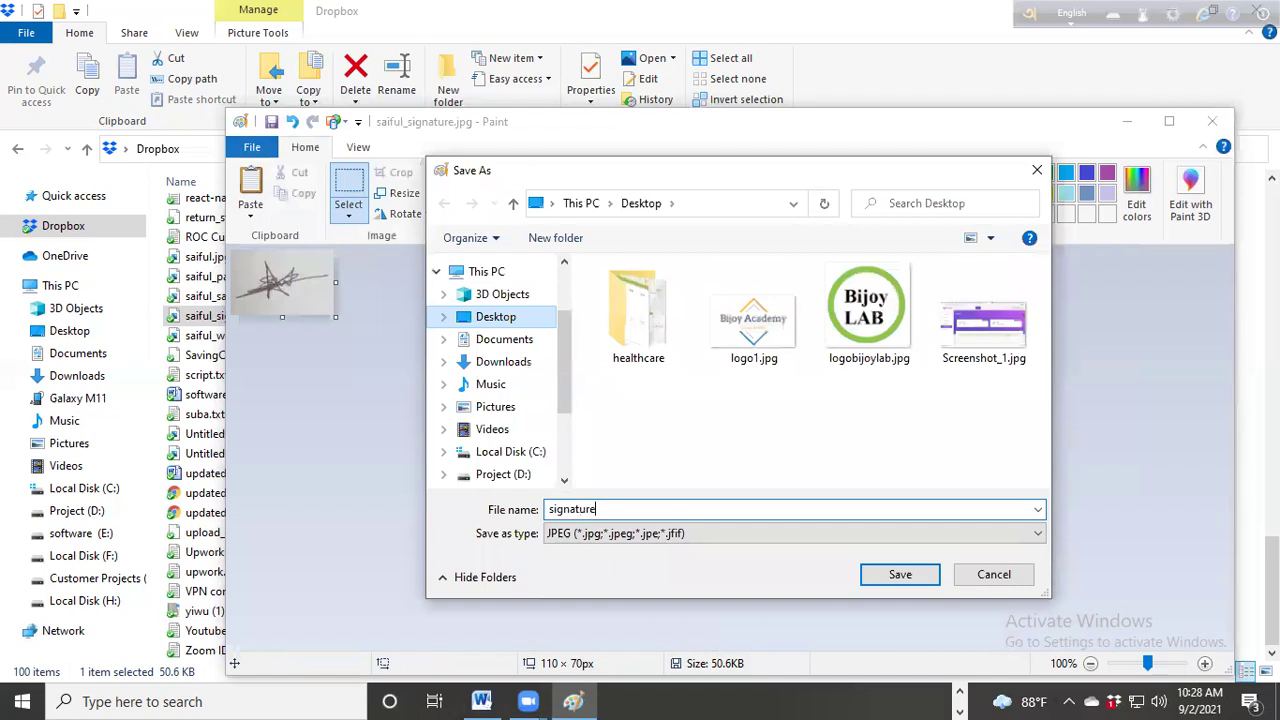
key(Return)
key(ctrl+a)
Step: Replace the old signature picture under the name line with the newly copied signature
click(485, 701)
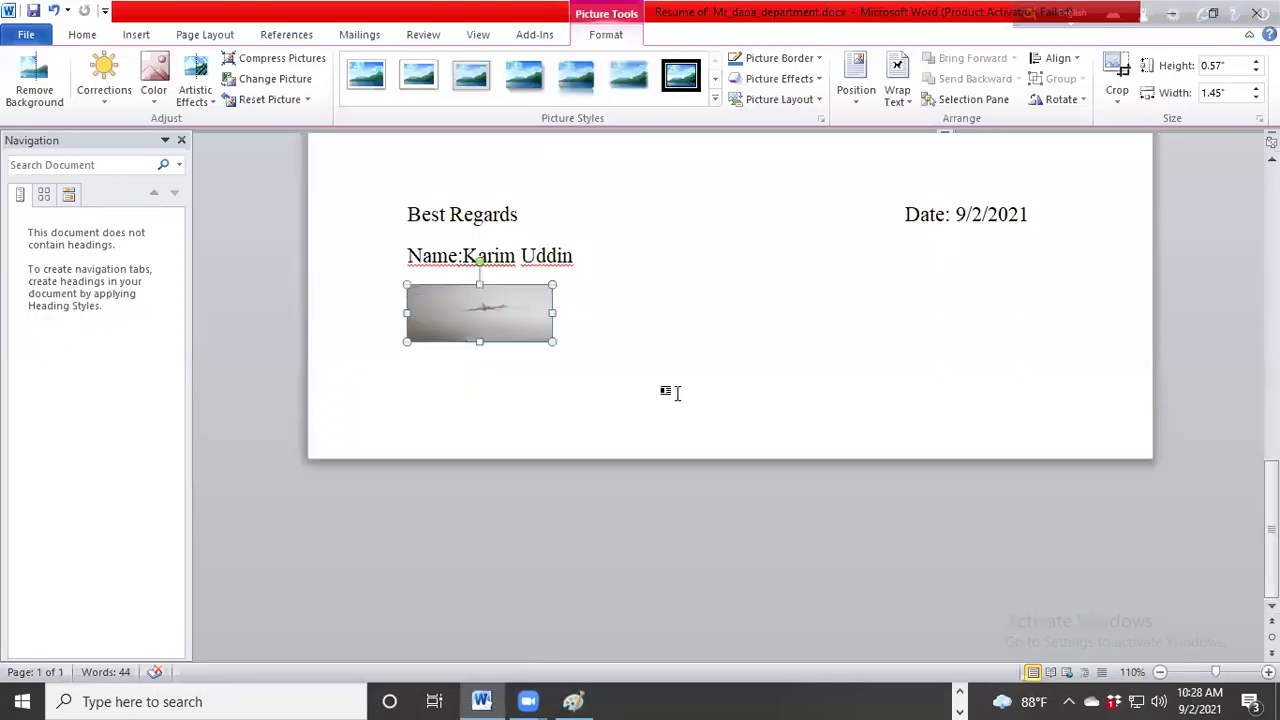
scroll(676, 393, up, 3)
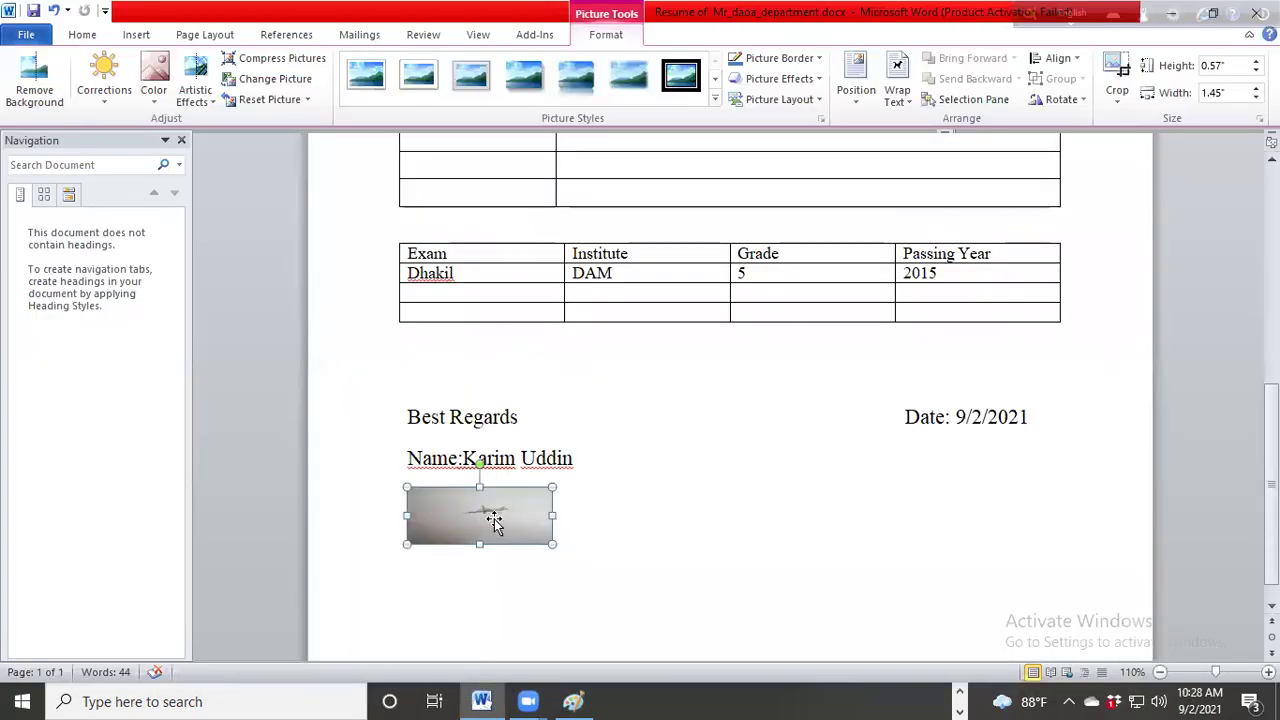
click(663, 531)
click(535, 522)
key(Delete)
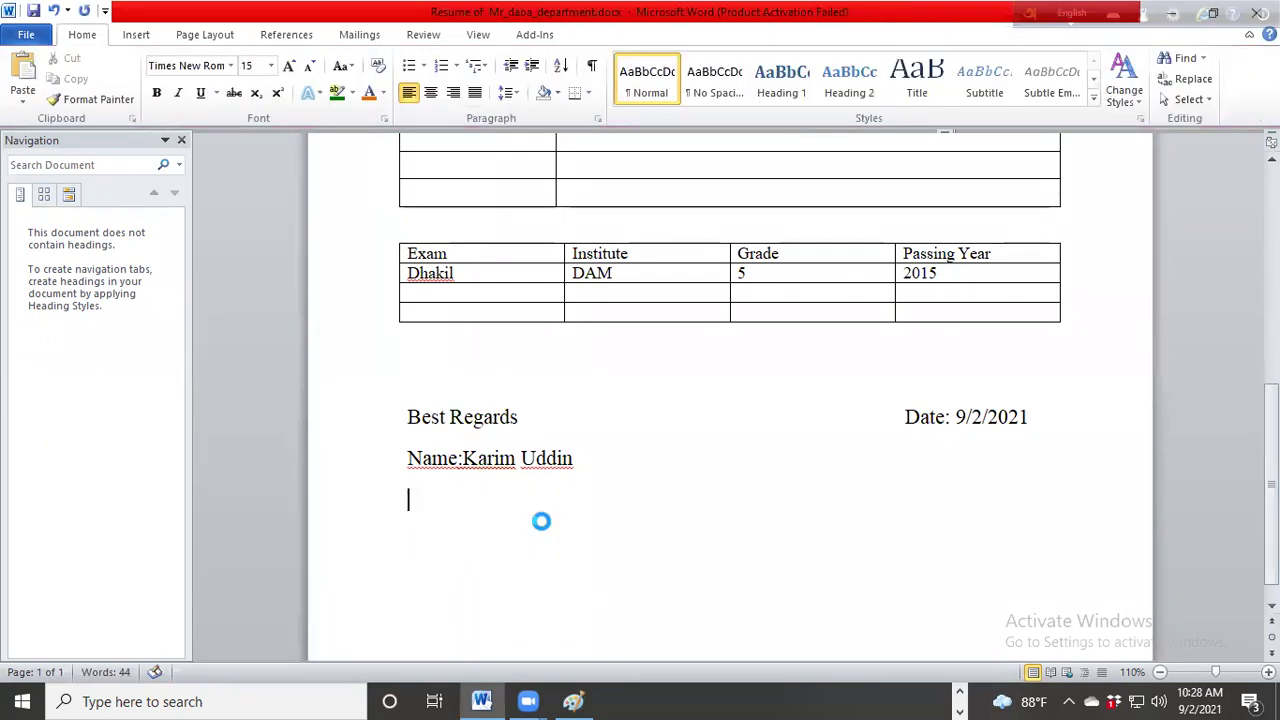
key(ctrl+v)
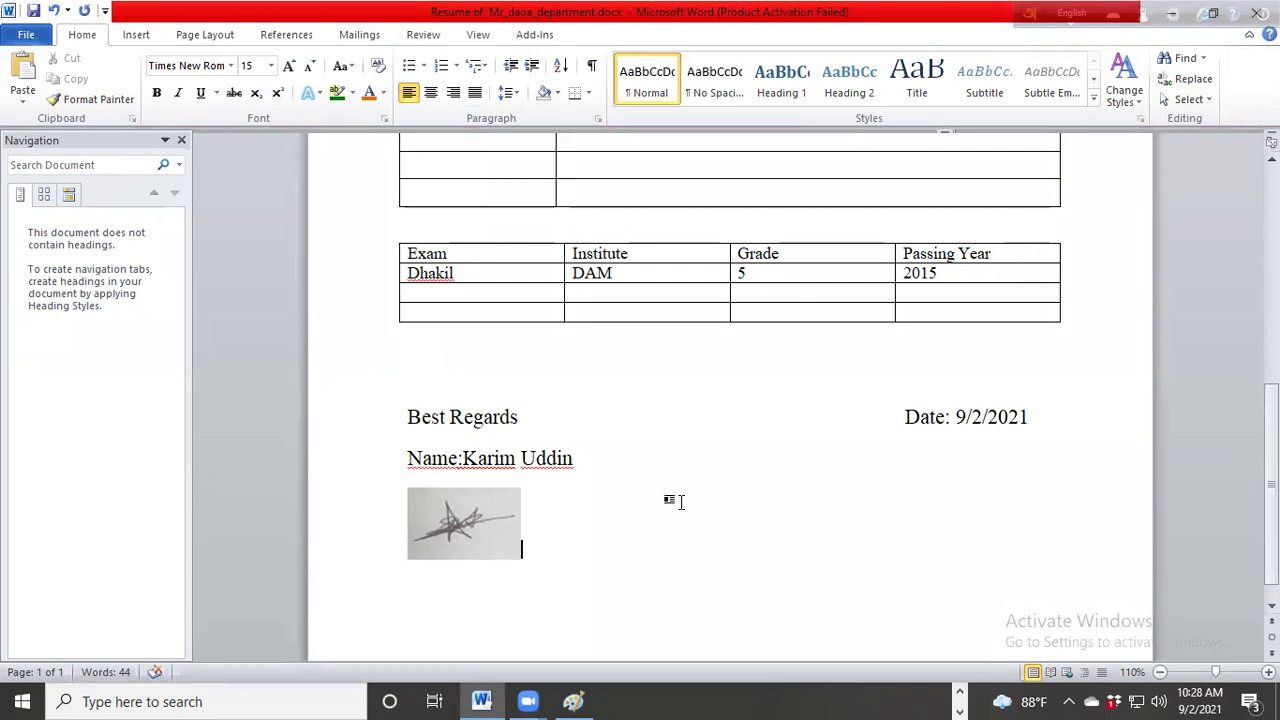
Step: Stretch the new signature image wider and place the cursor after 'Date:'
click(521, 522)
drag(523, 521, 575, 520)
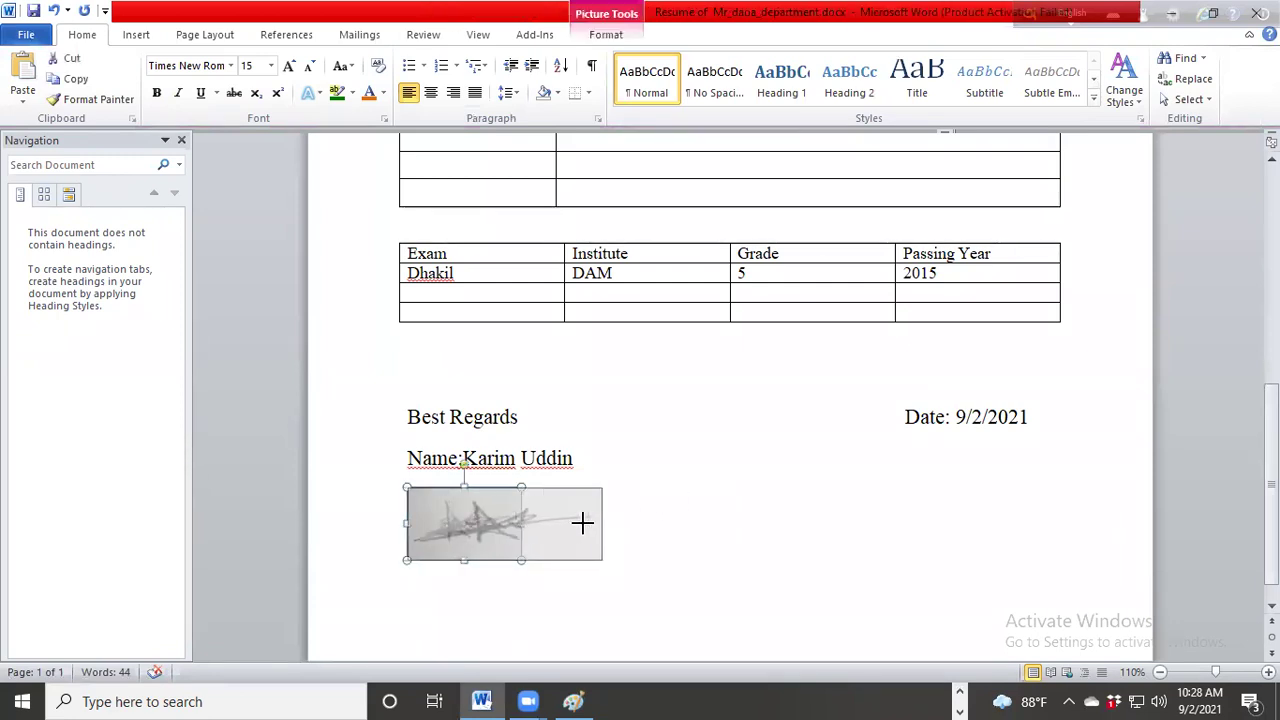
click(652, 512)
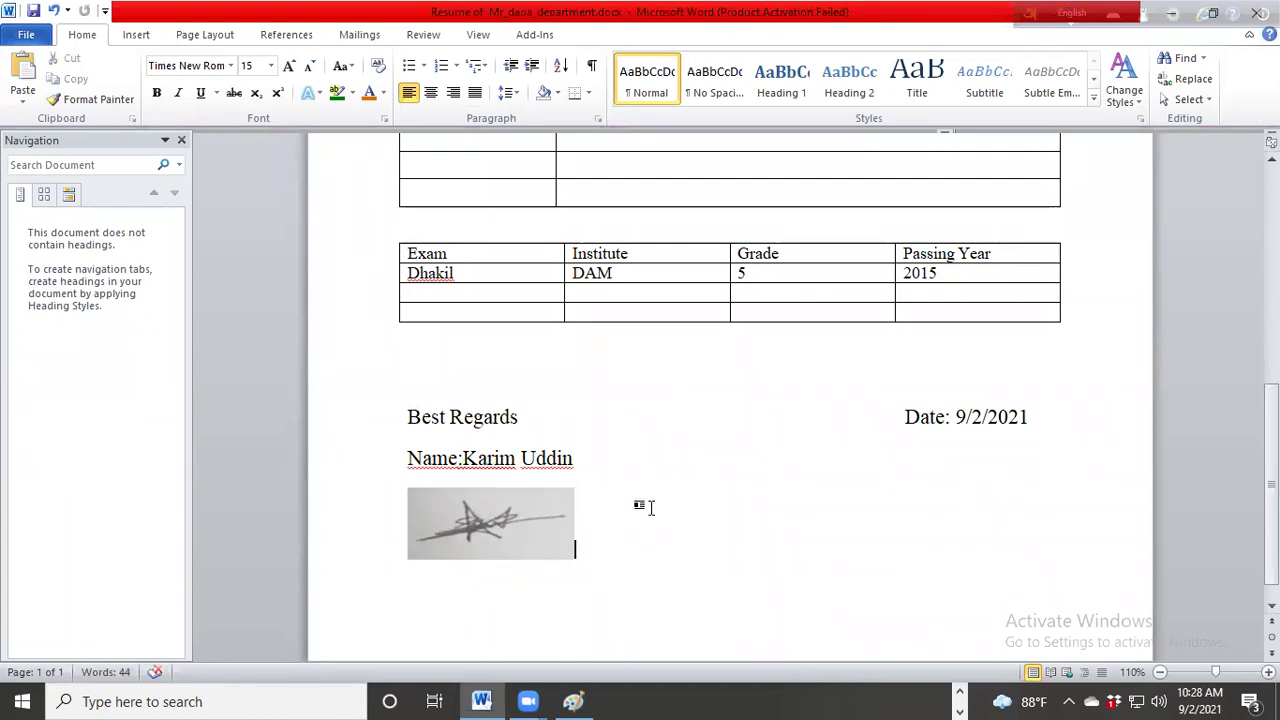
click(950, 435)
scroll(445, 525, up, 3)
scroll(445, 525, up, 3)
scroll(892, 276, up, 5)
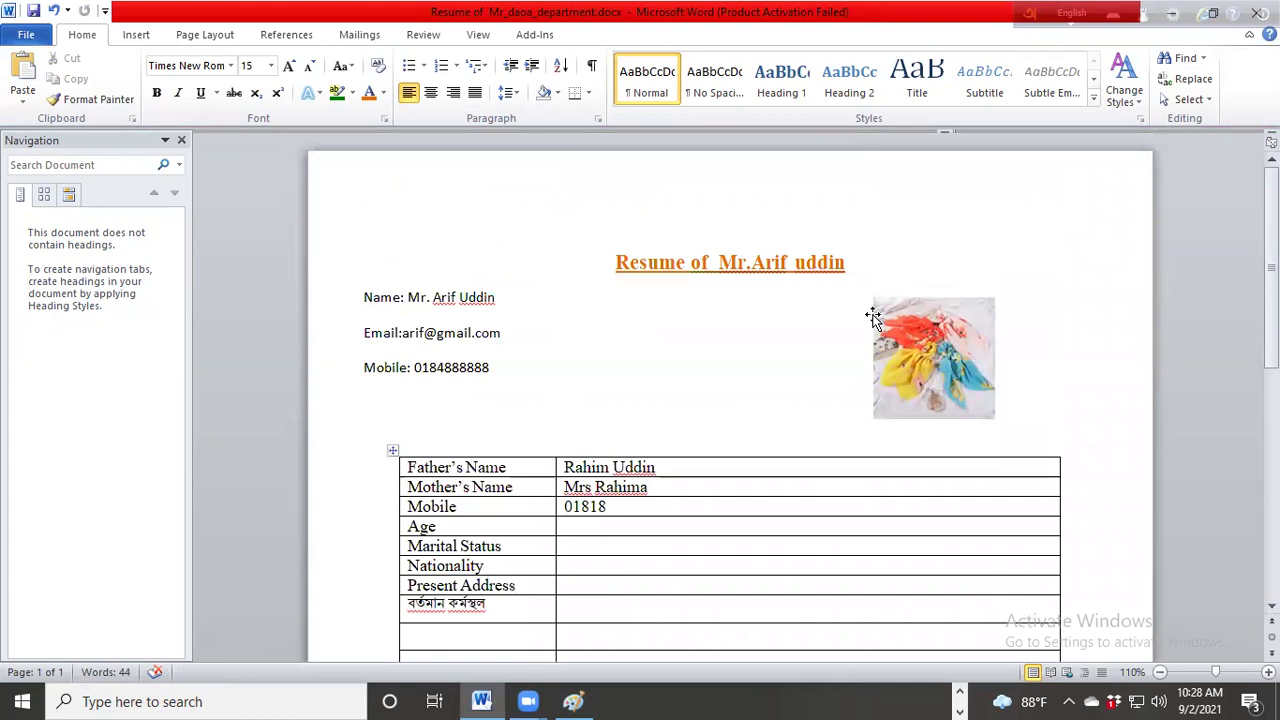
scroll(880, 320, down, 4)
scroll(885, 322, down, 1)
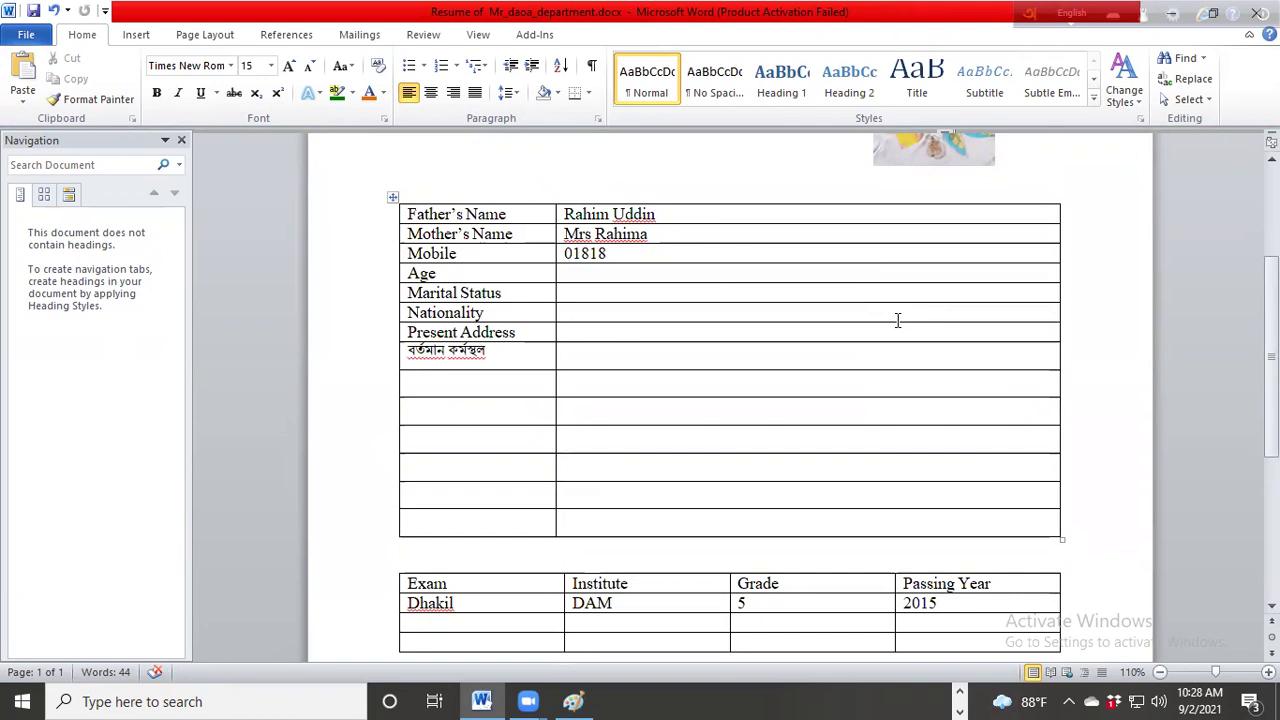
scroll(910, 321, up, 5)
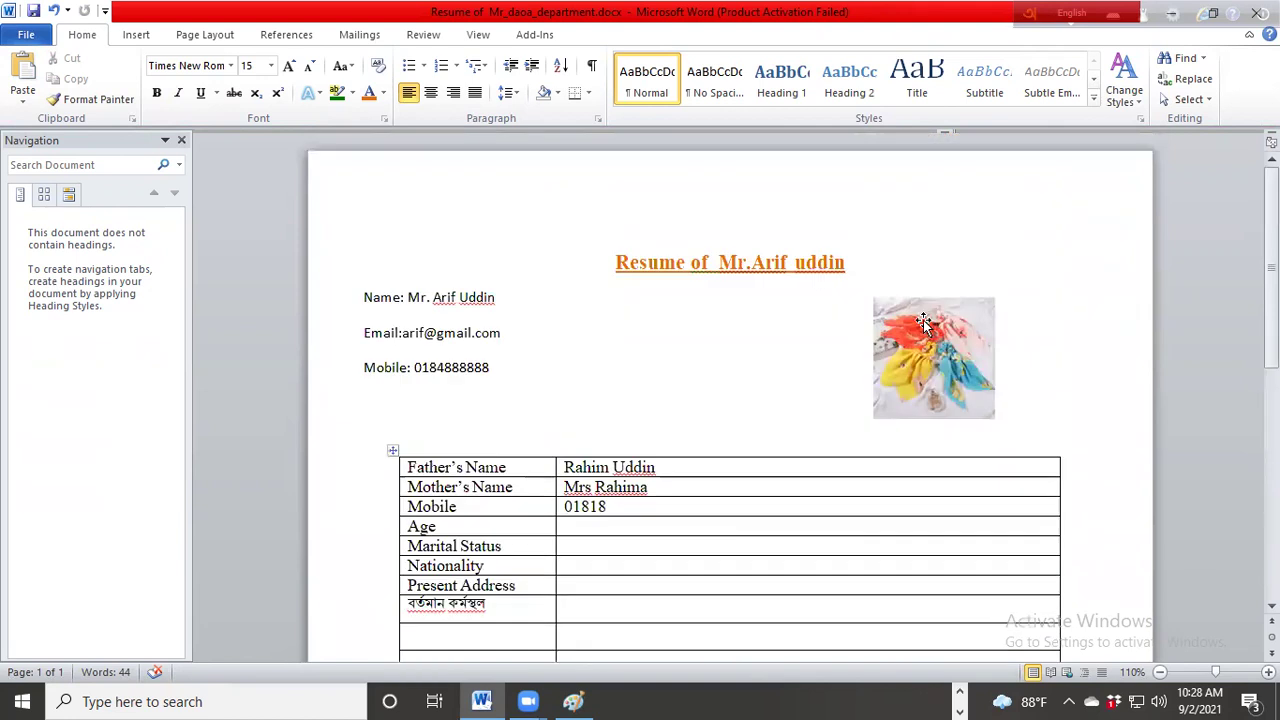
scroll(925, 325, down, 4)
scroll(929, 331, up, 6)
scroll(931, 334, down, 9)
scroll(937, 336, down, 2)
scroll(938, 337, down, 3)
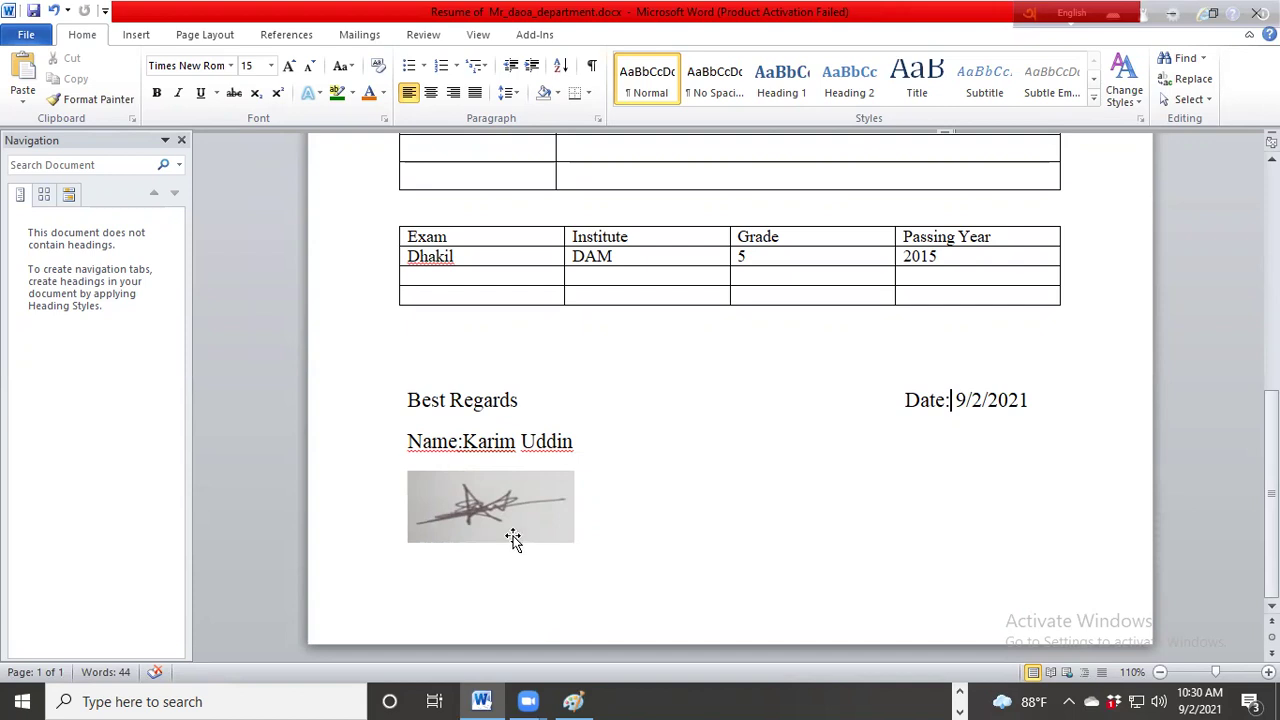
click(960, 690)
Step: Search the web in Firefox for 'google play store' and open the Google Play result
click(622, 697)
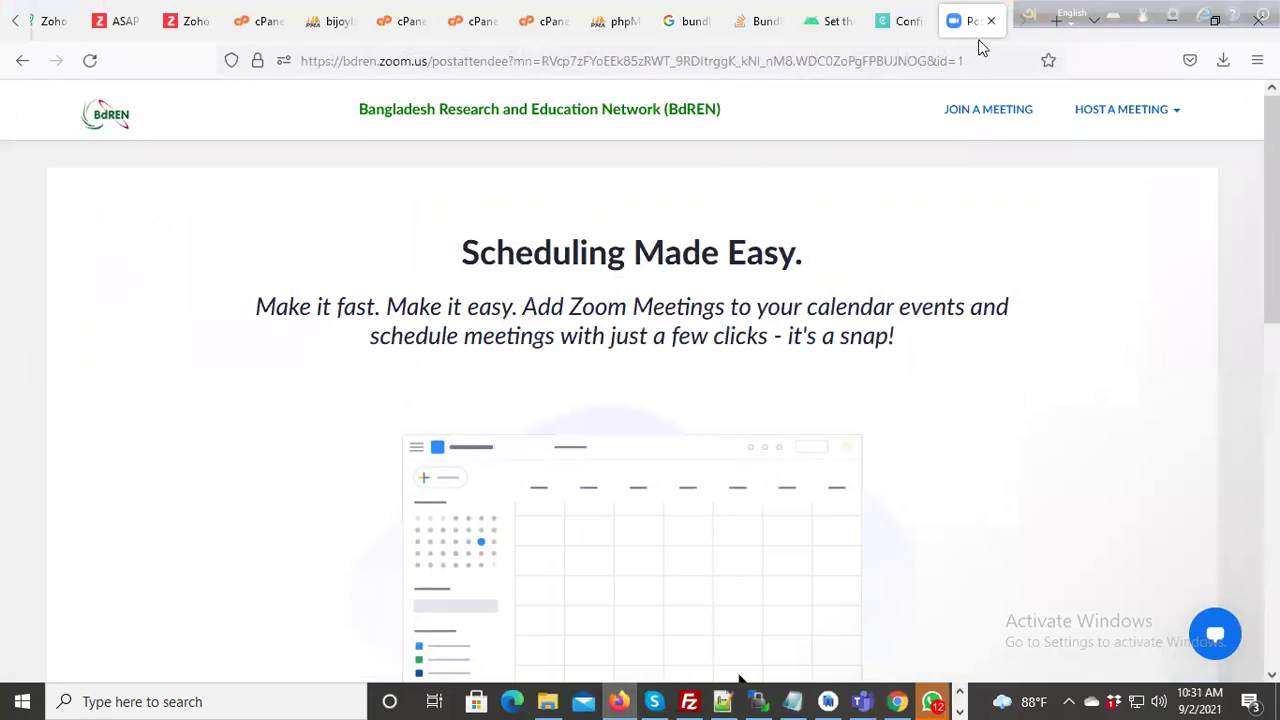
click(945, 60)
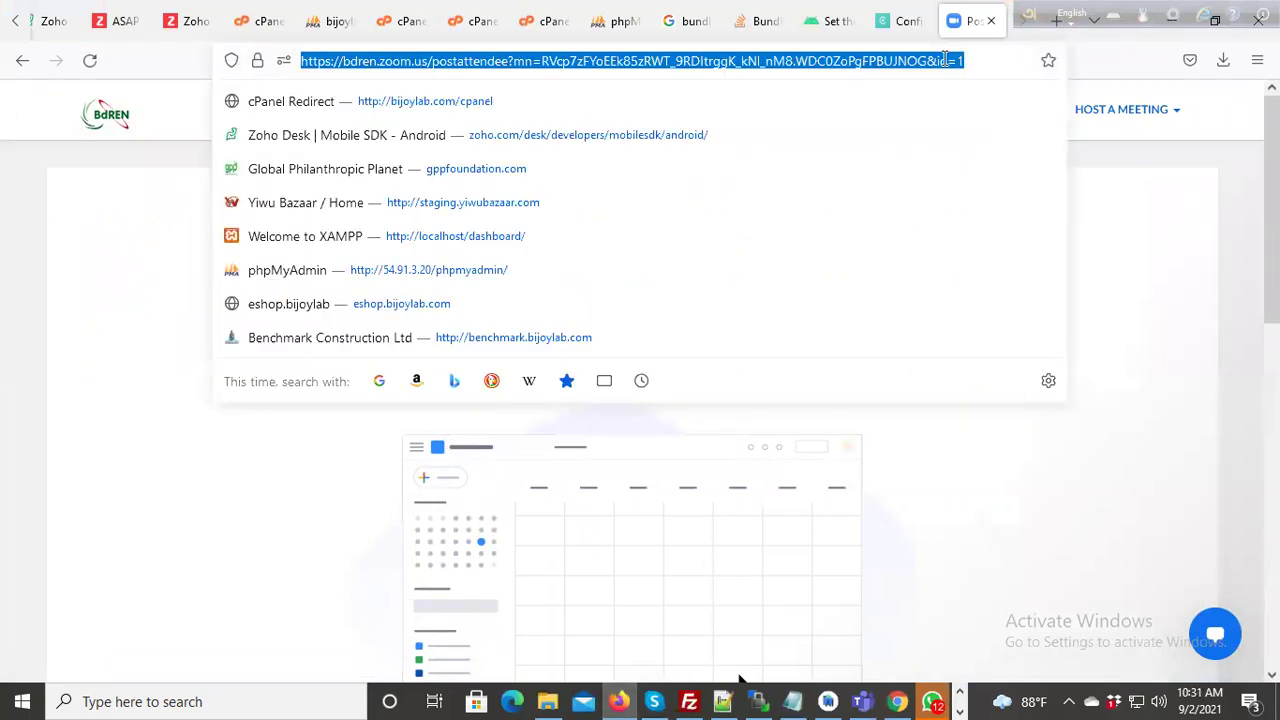
text(google play)
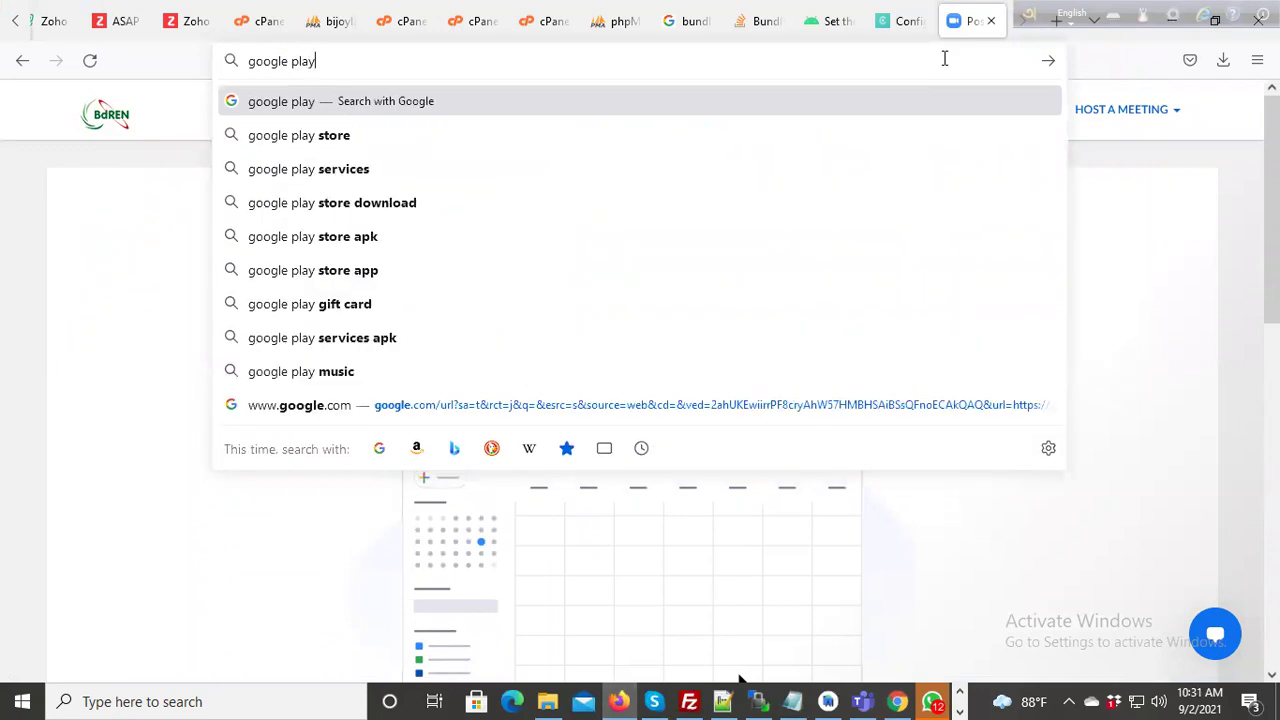
text( store)
key(Return)
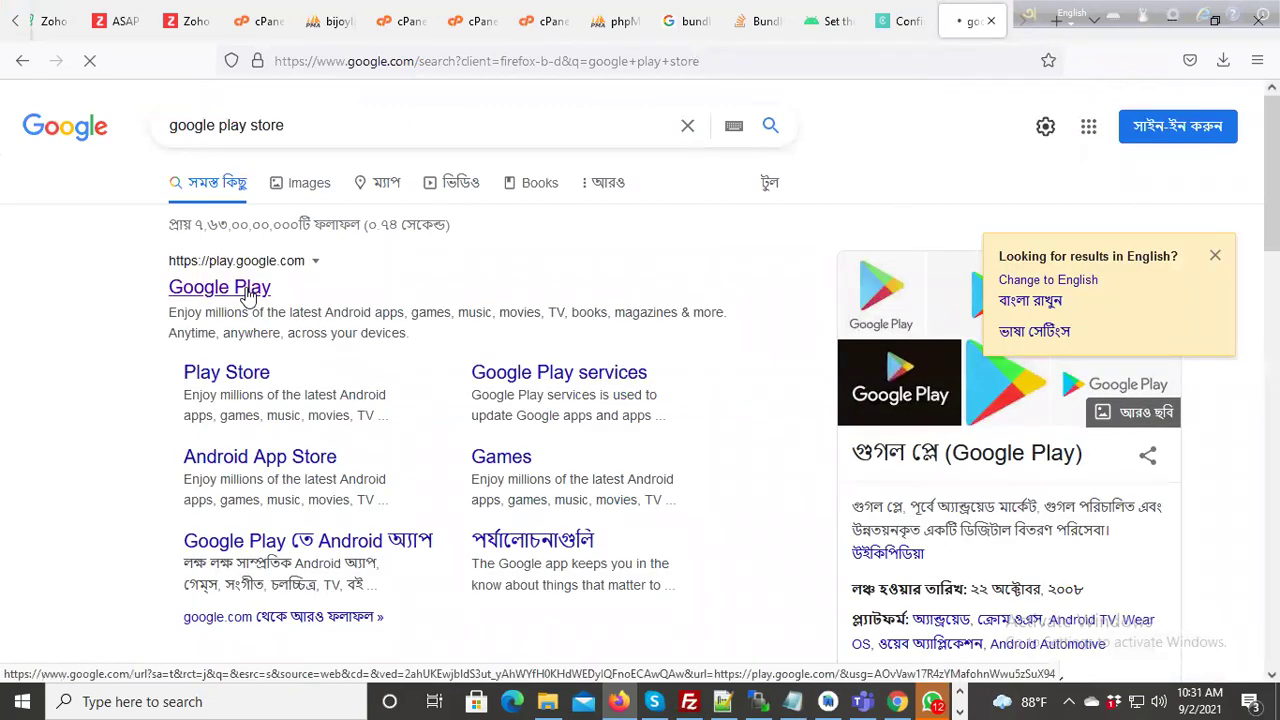
click(246, 292)
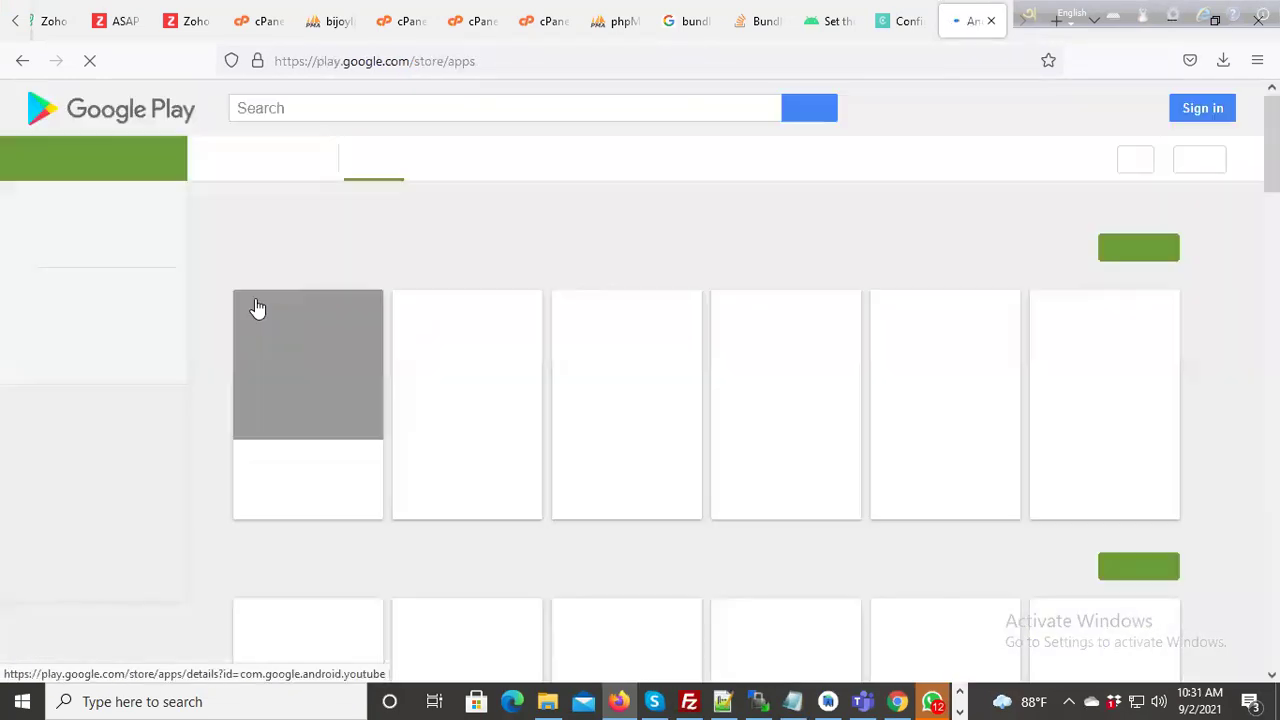
Step: Search Google Play for 'ms word' and open the Microsoft Word app details page
click(466, 108)
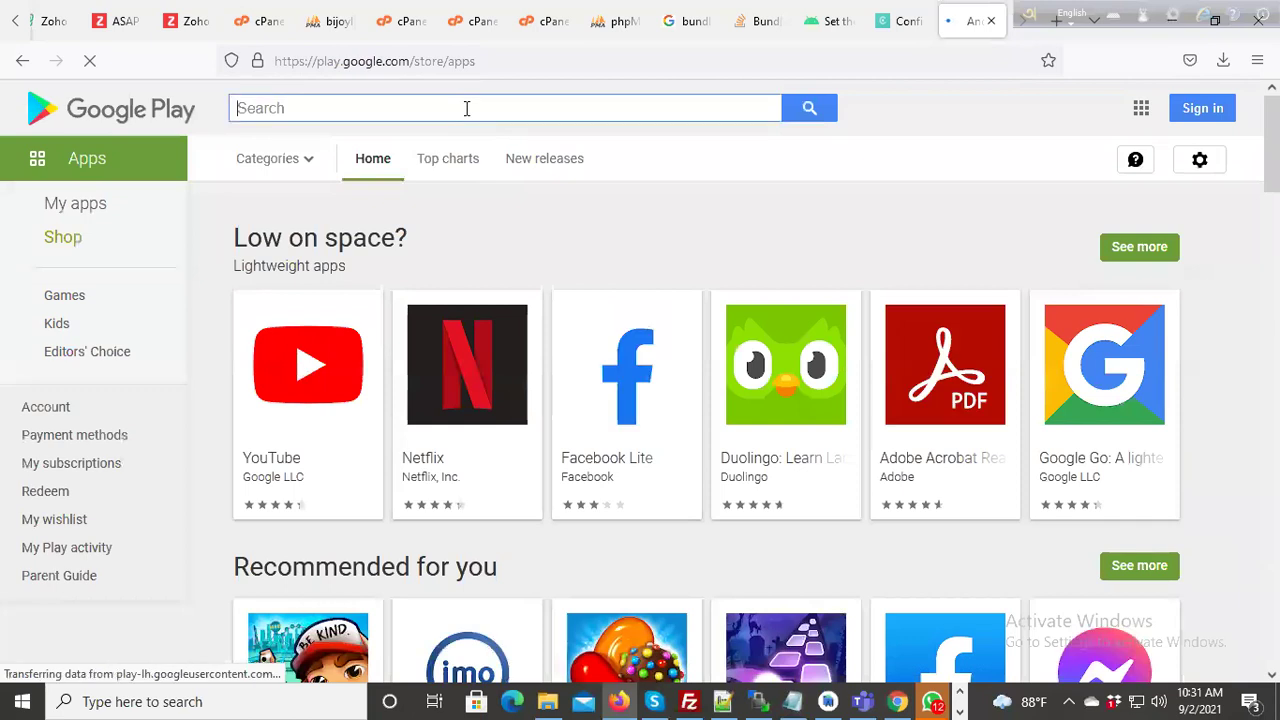
text(ms)
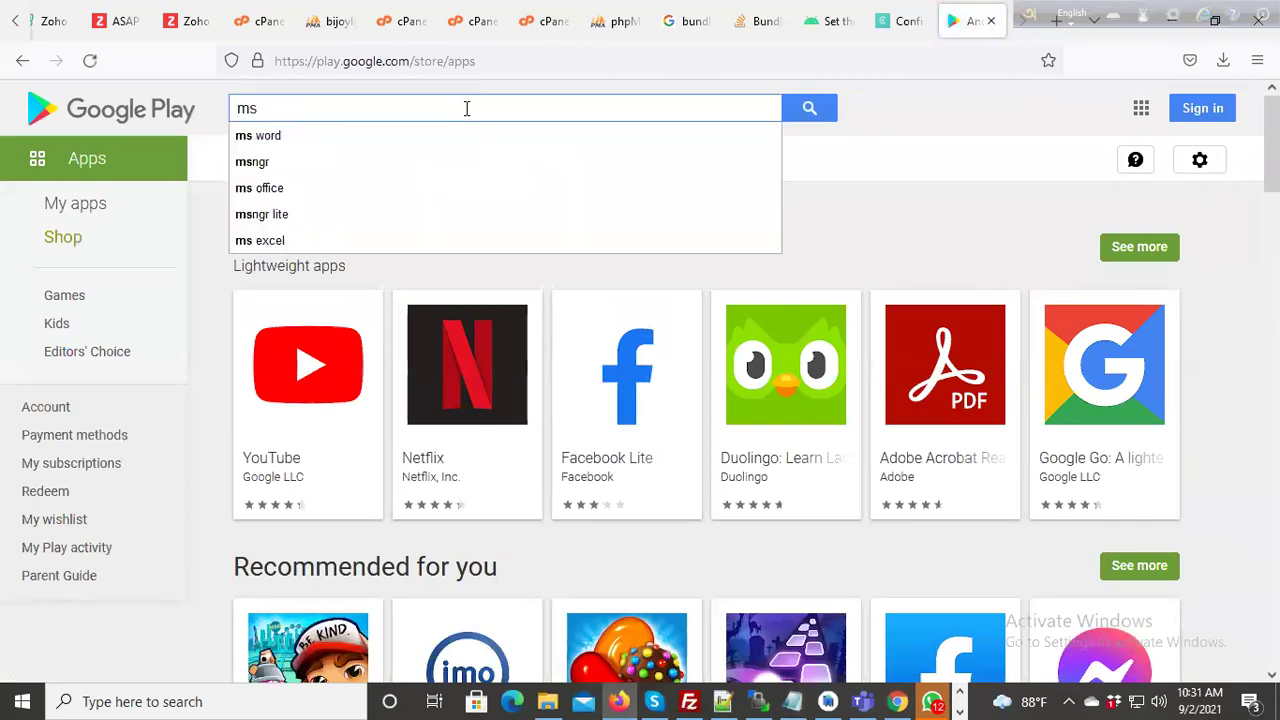
click(393, 140)
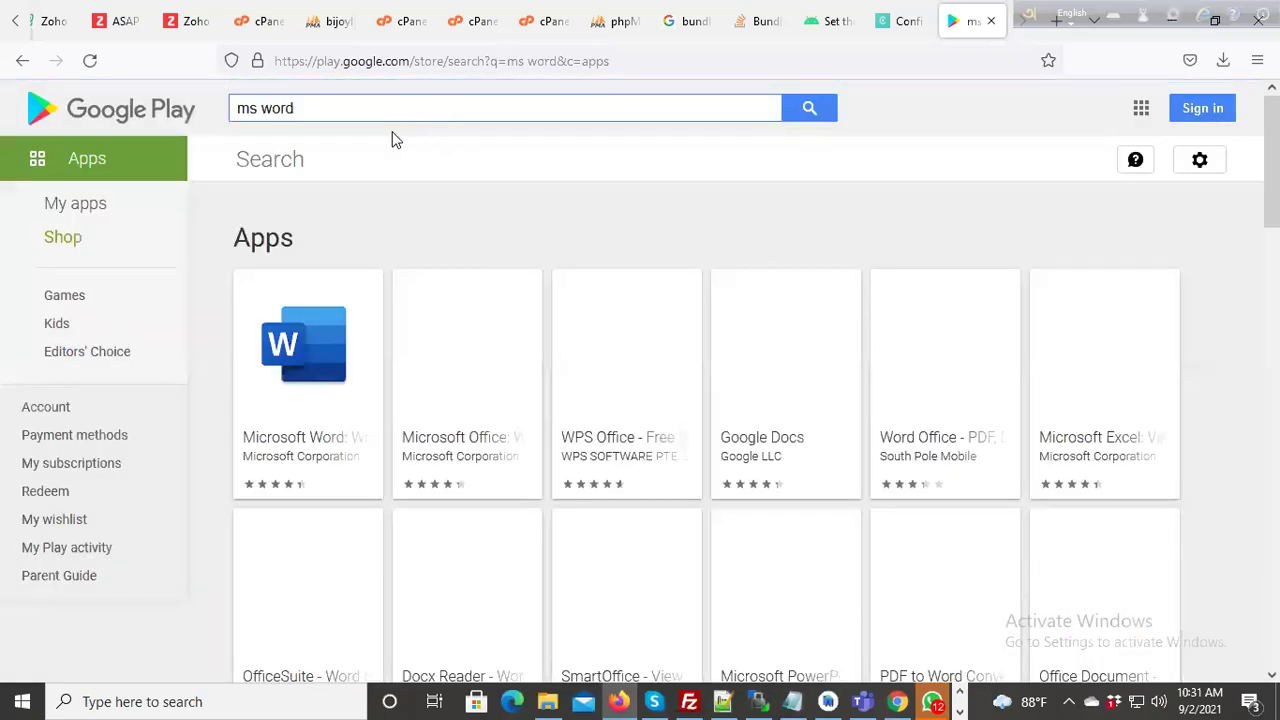
click(289, 383)
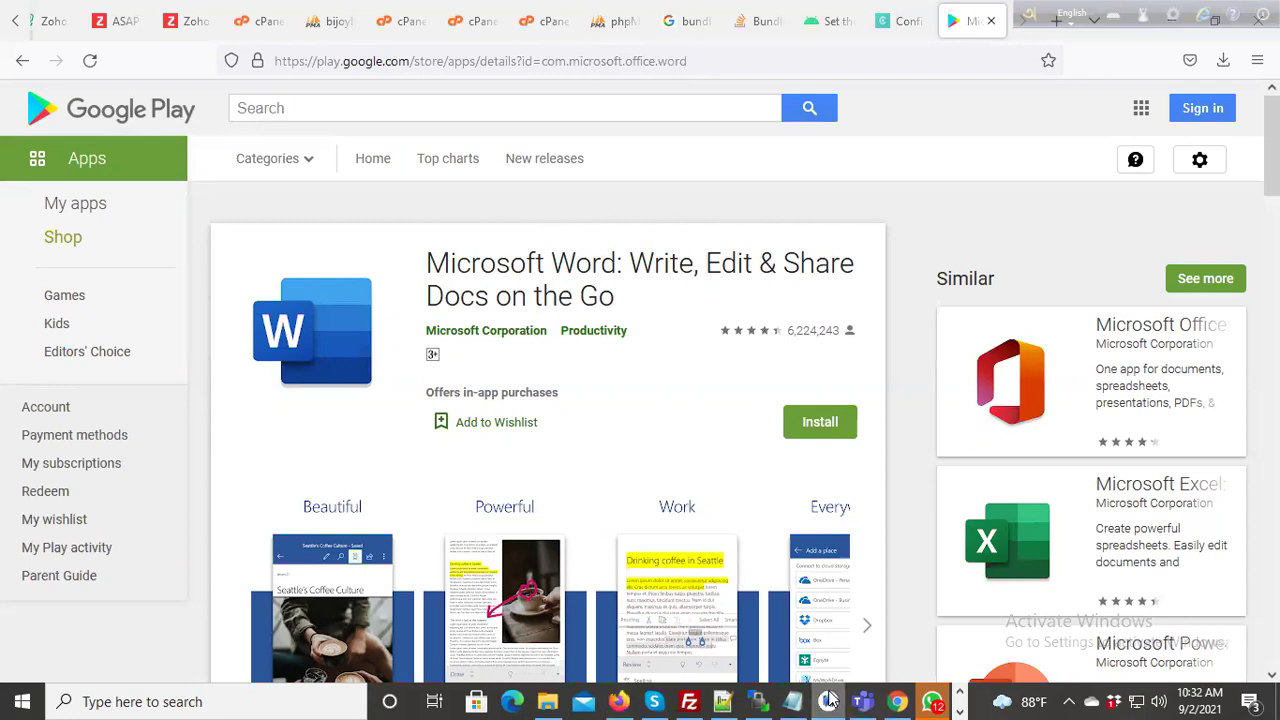
click(959, 697)
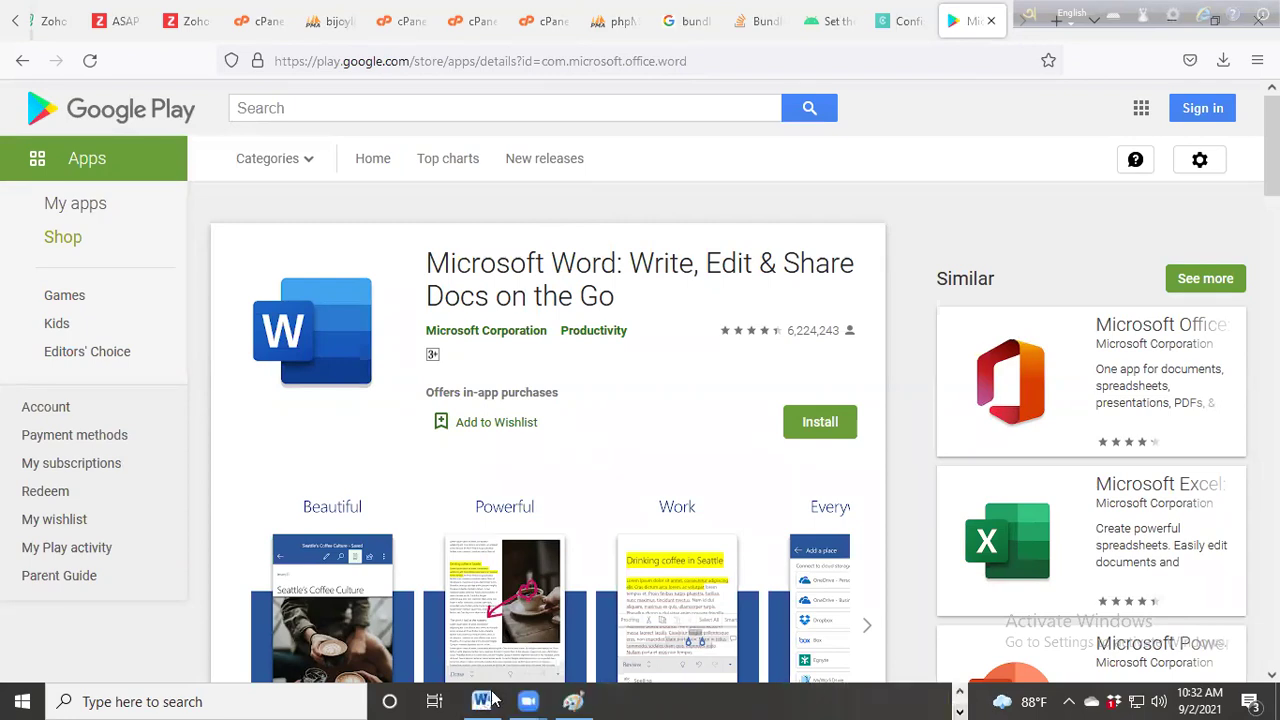
Step: Return to the Word resume and scroll up to the education table and closing
key(alt+Tab)
scroll(674, 449, up, 4)
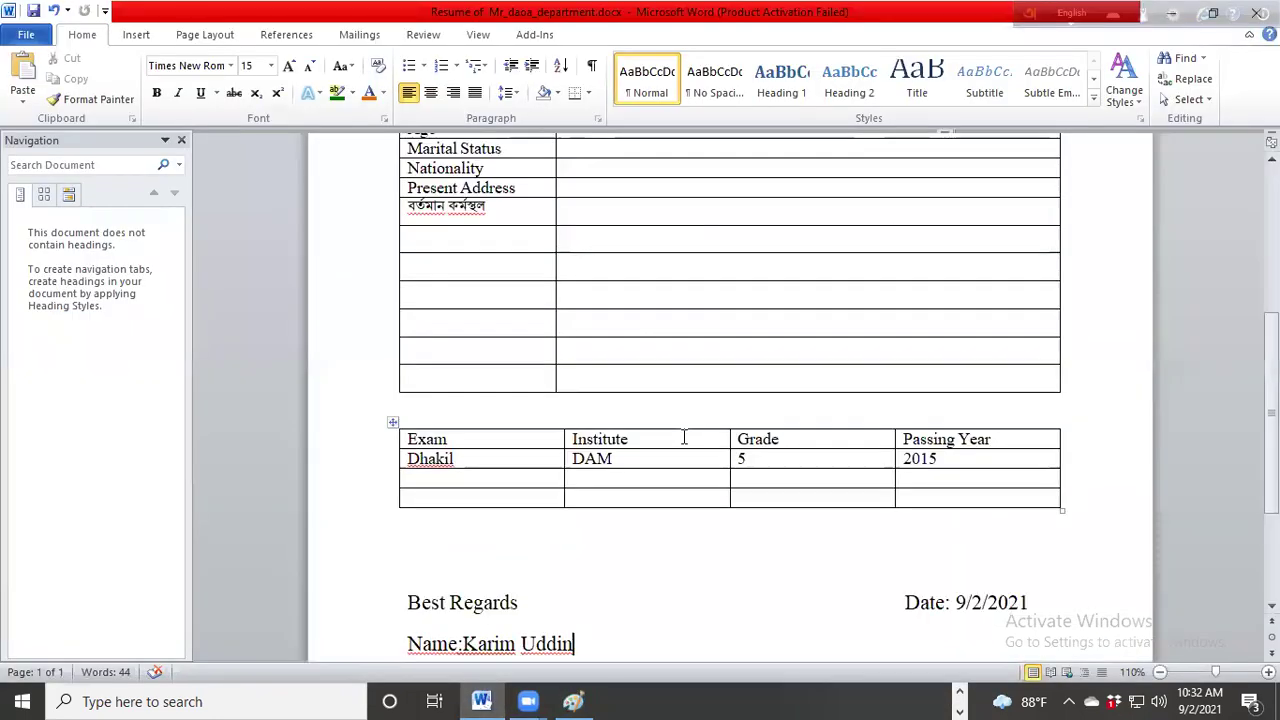
scroll(680, 440, up, 6)
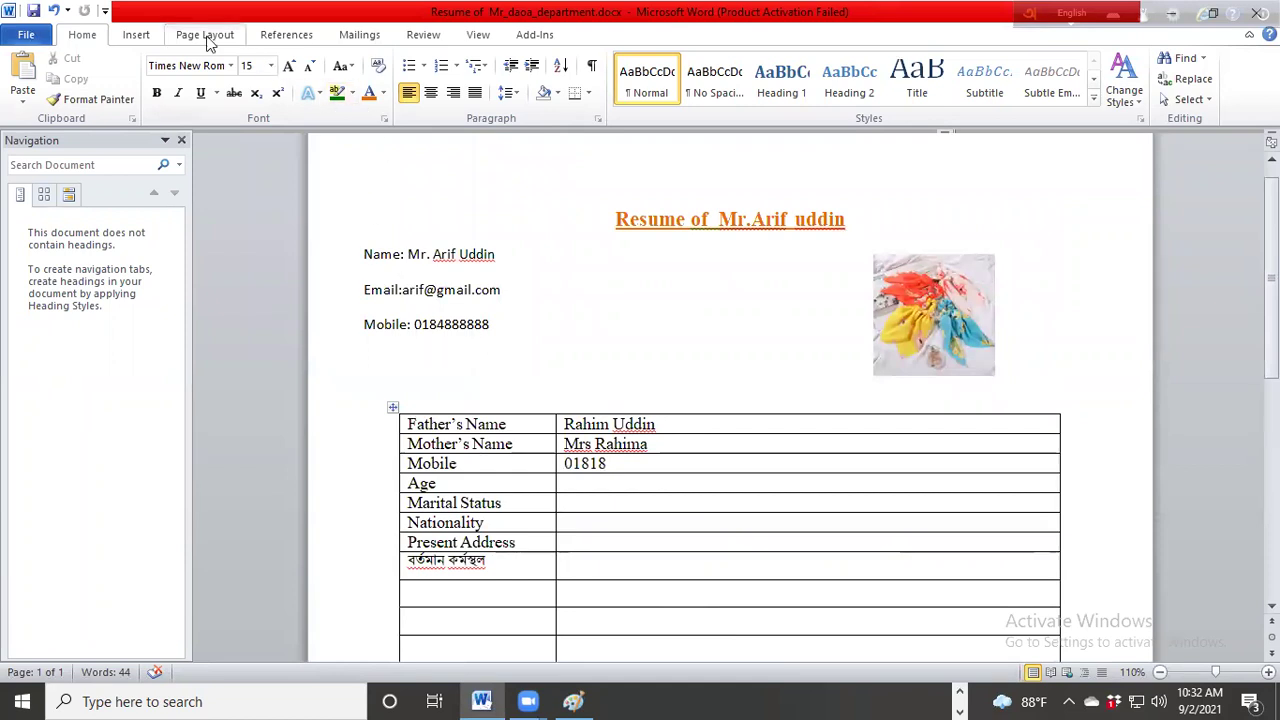
Step: Open the Home tab's Font name dropdown and browse down through the available fonts
click(218, 66)
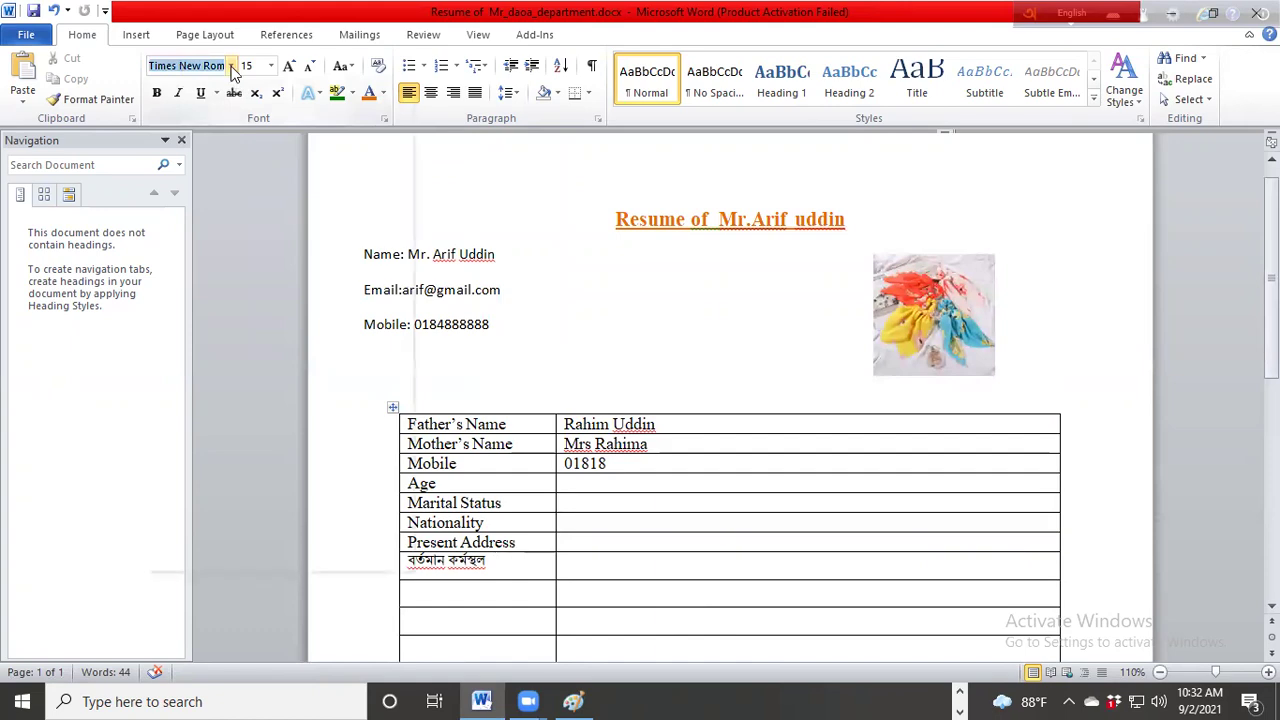
click(230, 66)
scroll(305, 289, down, 5)
scroll(305, 289, down, 6)
scroll(305, 310, down, 6)
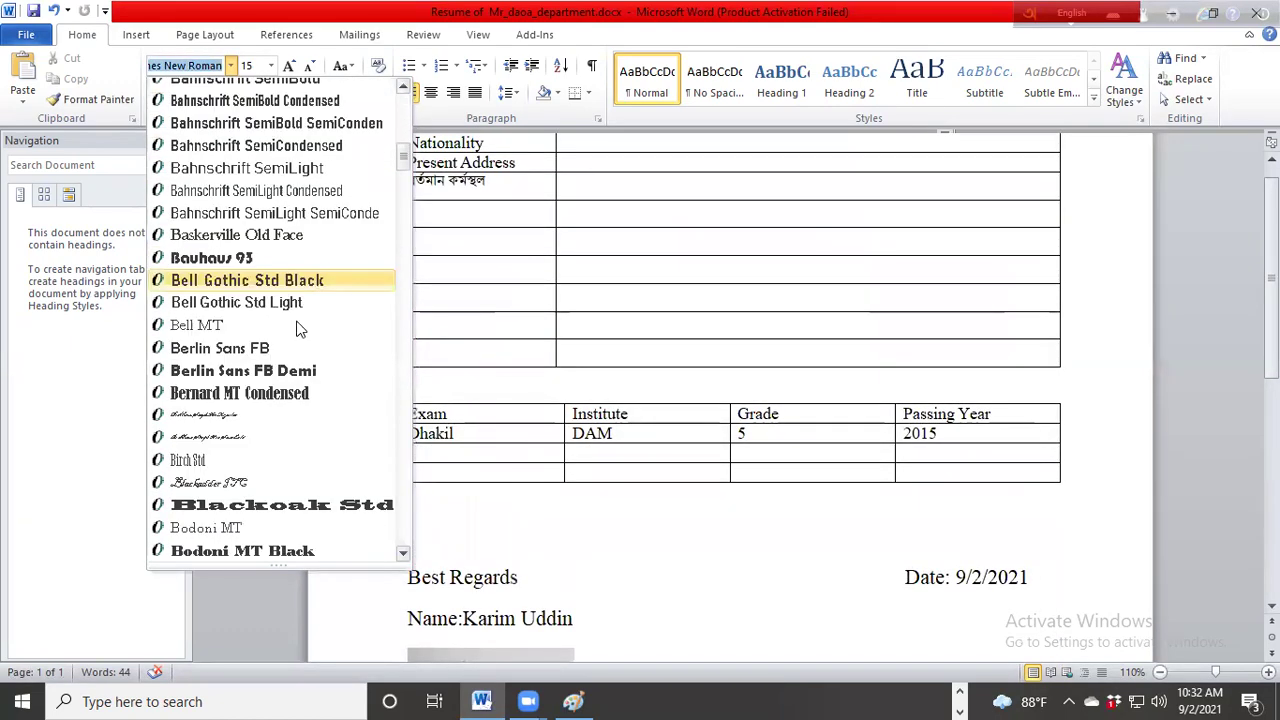
scroll(297, 280, down, 3)
scroll(294, 323, down, 4)
scroll(296, 331, down, 8)
scroll(302, 334, down, 4)
scroll(302, 334, down, 6)
scroll(304, 334, down, 3)
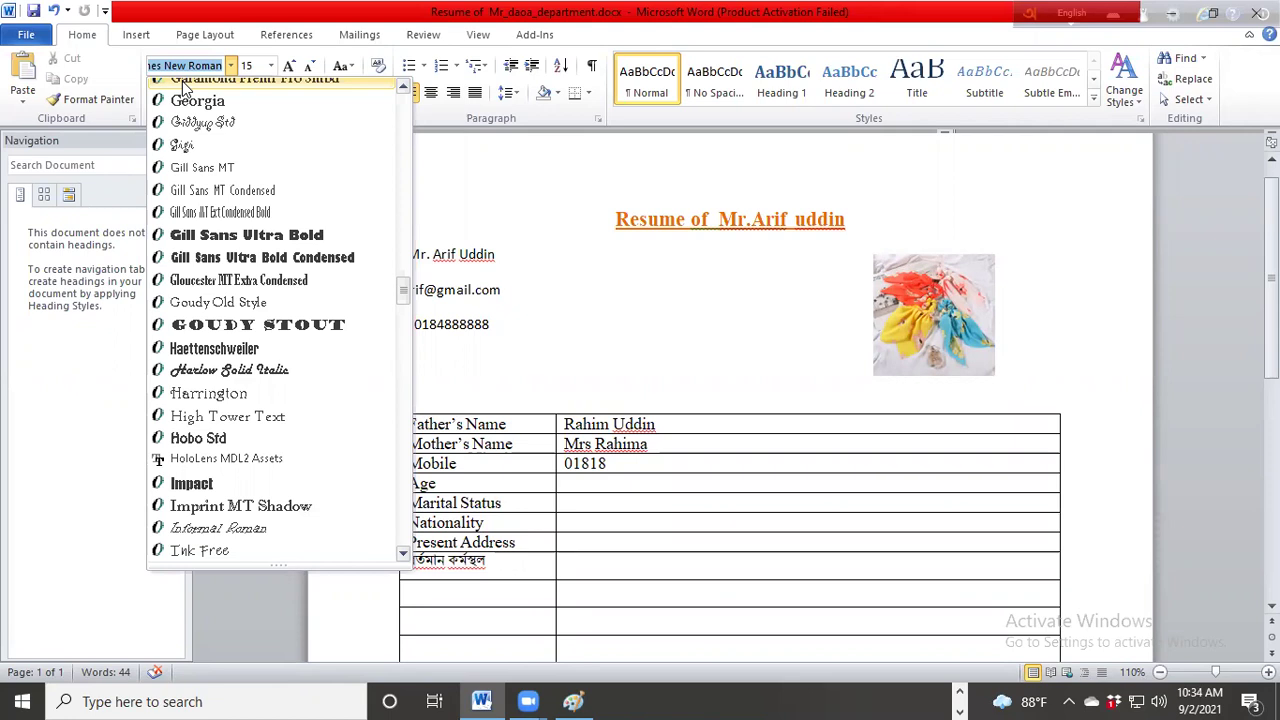
scroll(730, 400, down, 6)
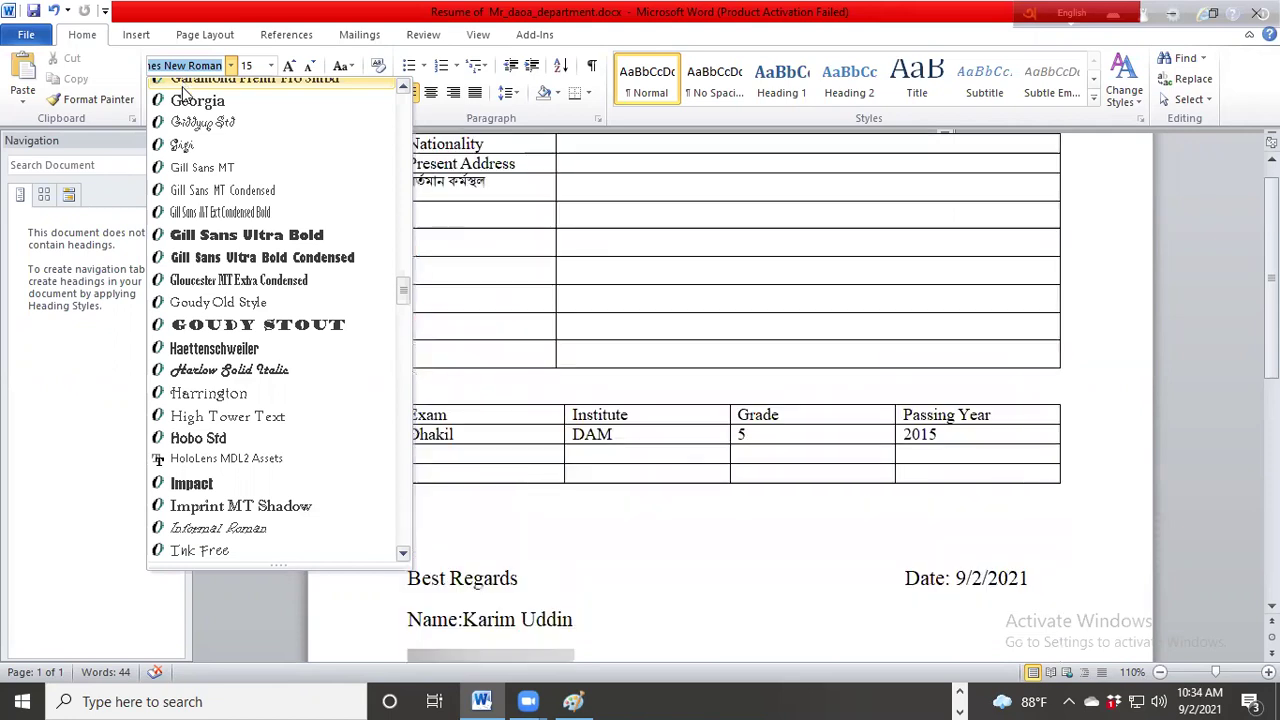